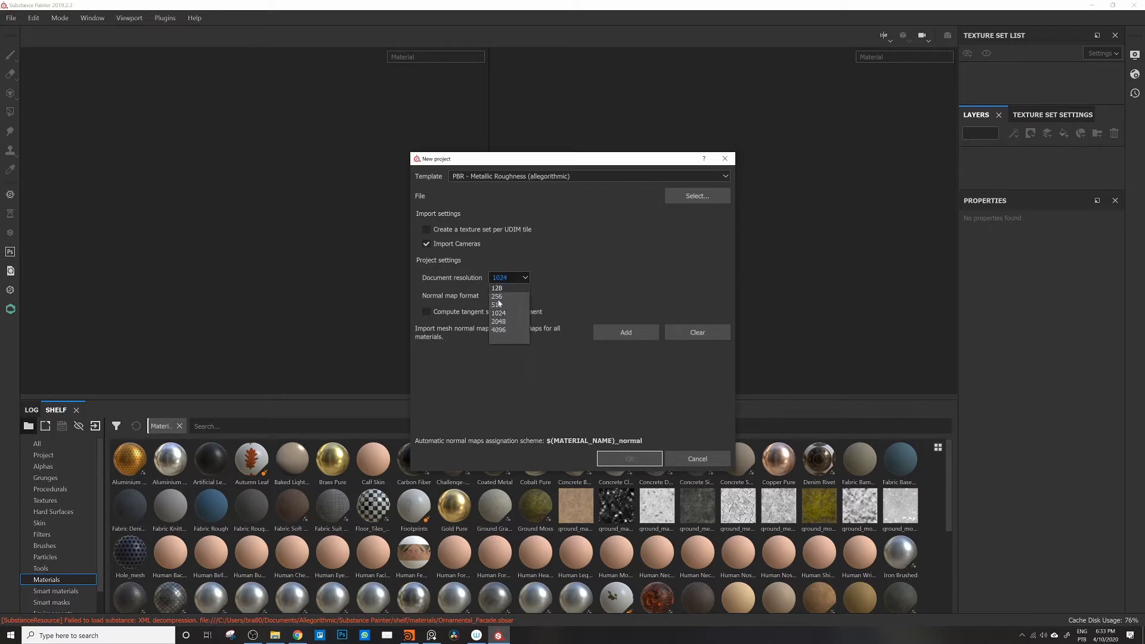
# Step: Set the new project's document resolution to 4096 and enable creating a texture set per UDIM tile
pyautogui.click(509, 328)
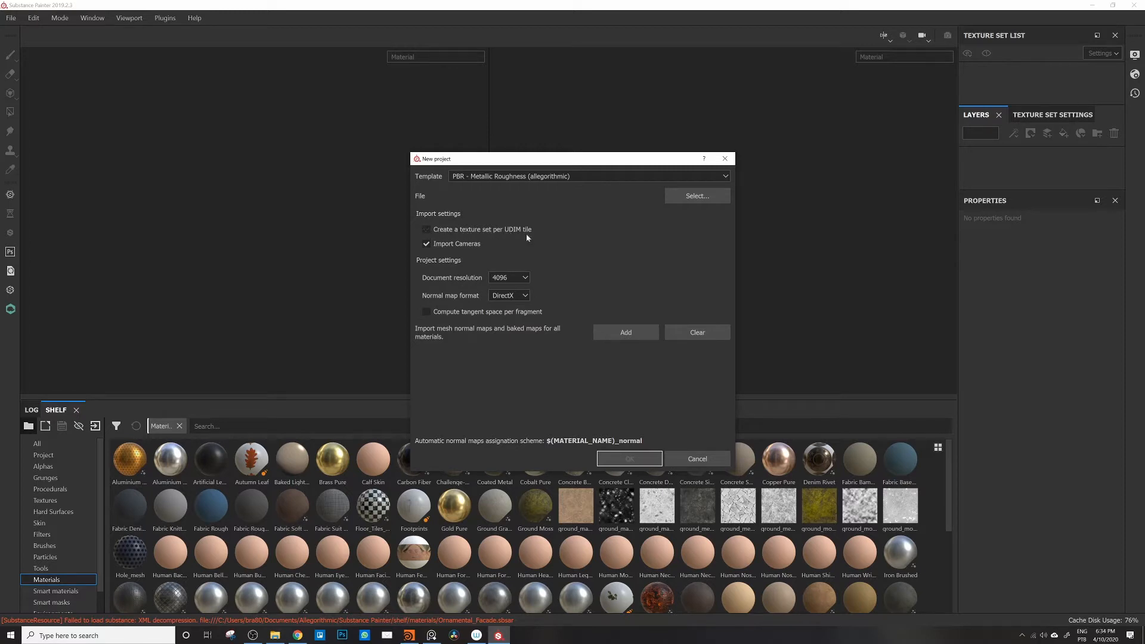
pyautogui.click(428, 229)
# Step: Choose TerrainSection.obj from the Pantanal project's geo/SectionCut folder as the mesh and create the project
pyautogui.click(705, 199)
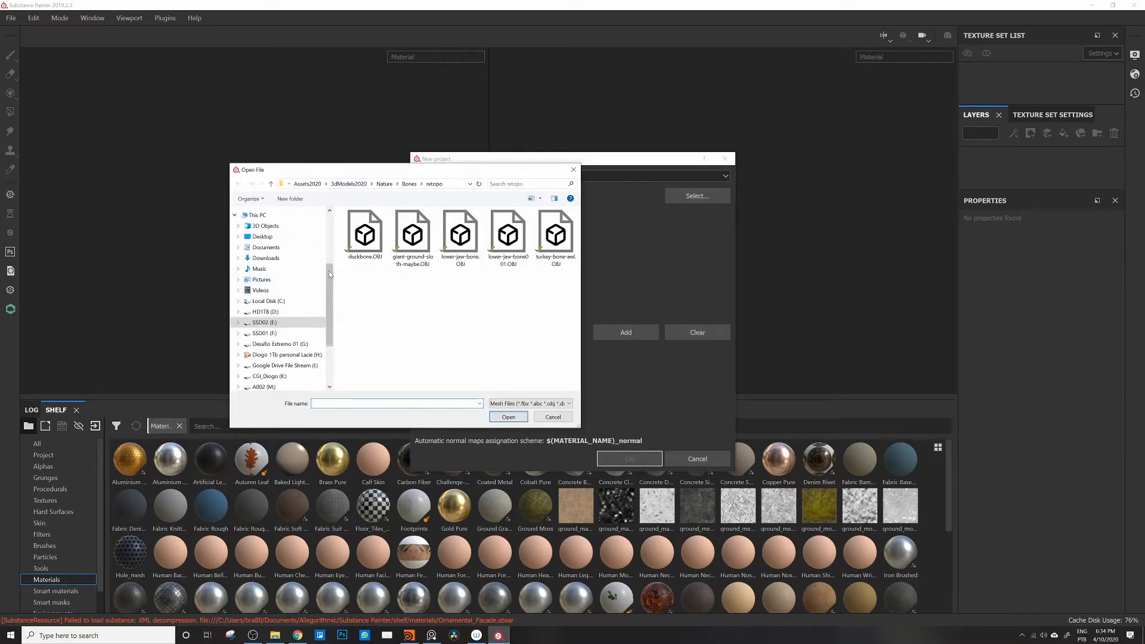
pyautogui.scroll(5, 280, 268)
pyautogui.click(262, 240)
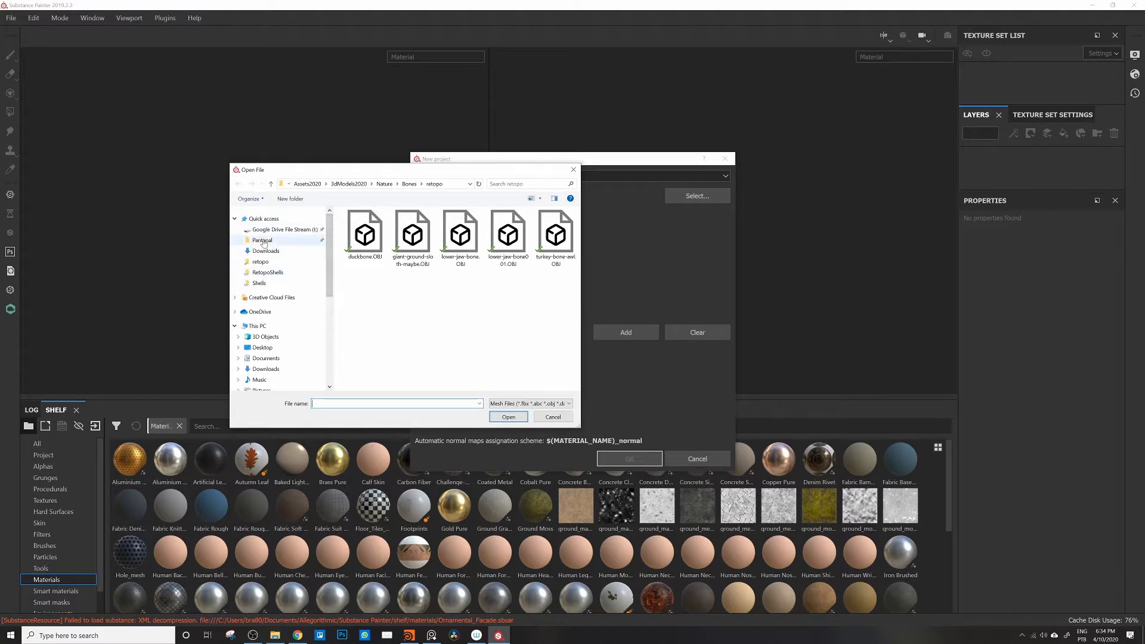
pyautogui.doubleClick(363, 226)
pyautogui.doubleClick(370, 264)
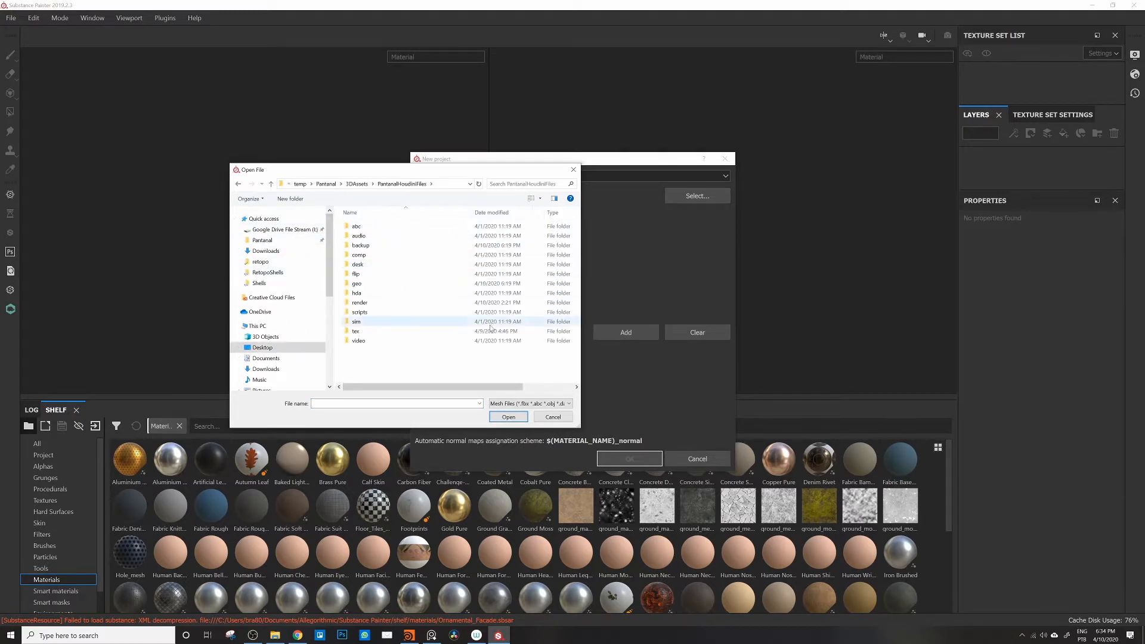
pyautogui.doubleClick(358, 284)
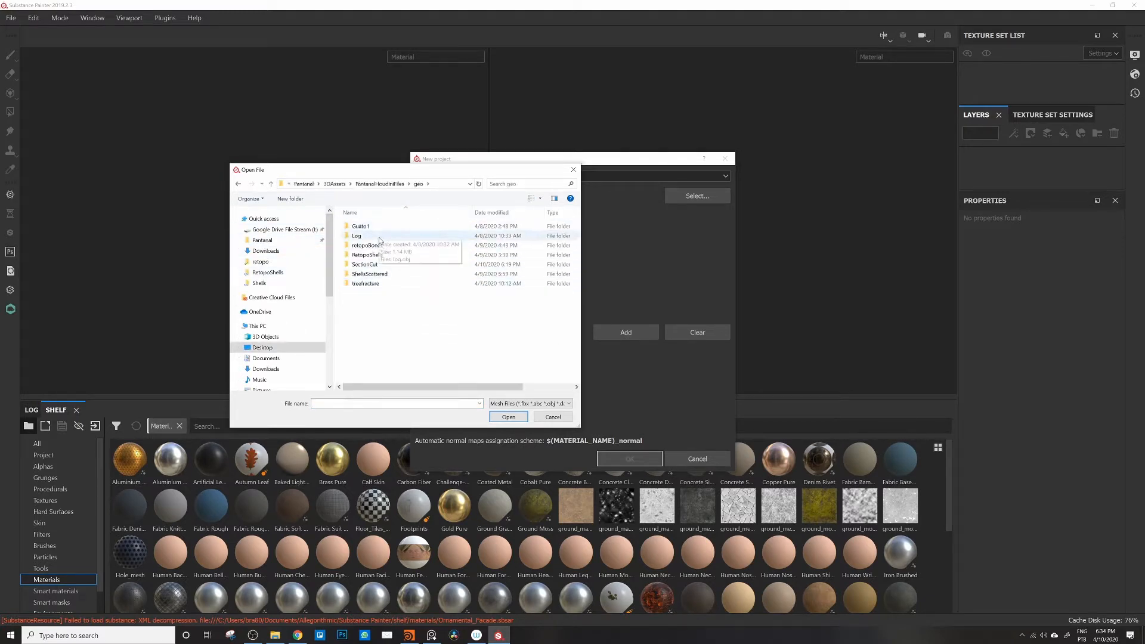
pyautogui.doubleClick(376, 265)
pyautogui.click(367, 235)
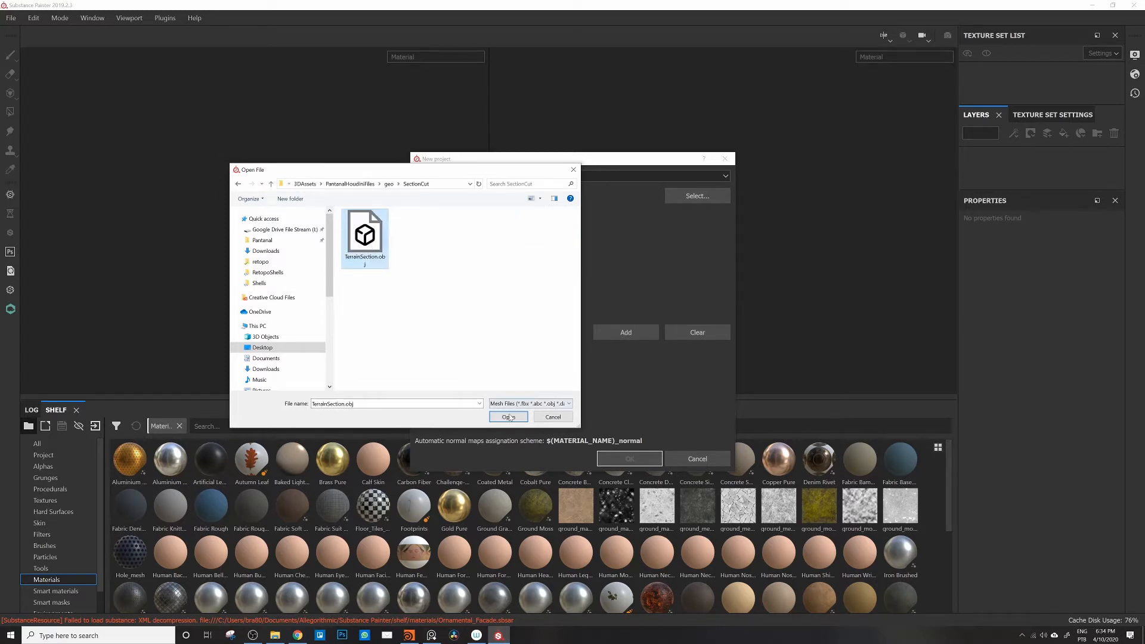
pyautogui.doubleClick(368, 239)
pyautogui.click(604, 459)
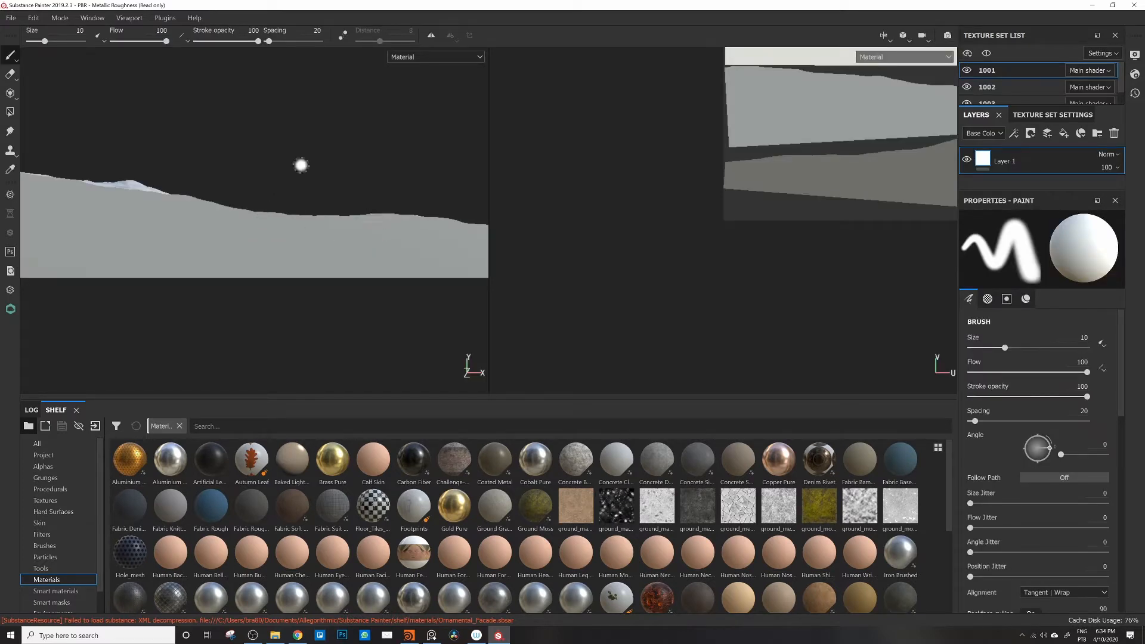
# Step: Enlarge the texture set list, hide texture set 1002 to identify the terrain's side walls, and rename texture set 1001 to sides
pyautogui.keyDown('alt'); pyautogui.moveTo(301, 166); pyautogui.dragTo(239, 173); pyautogui.keyUp('alt')
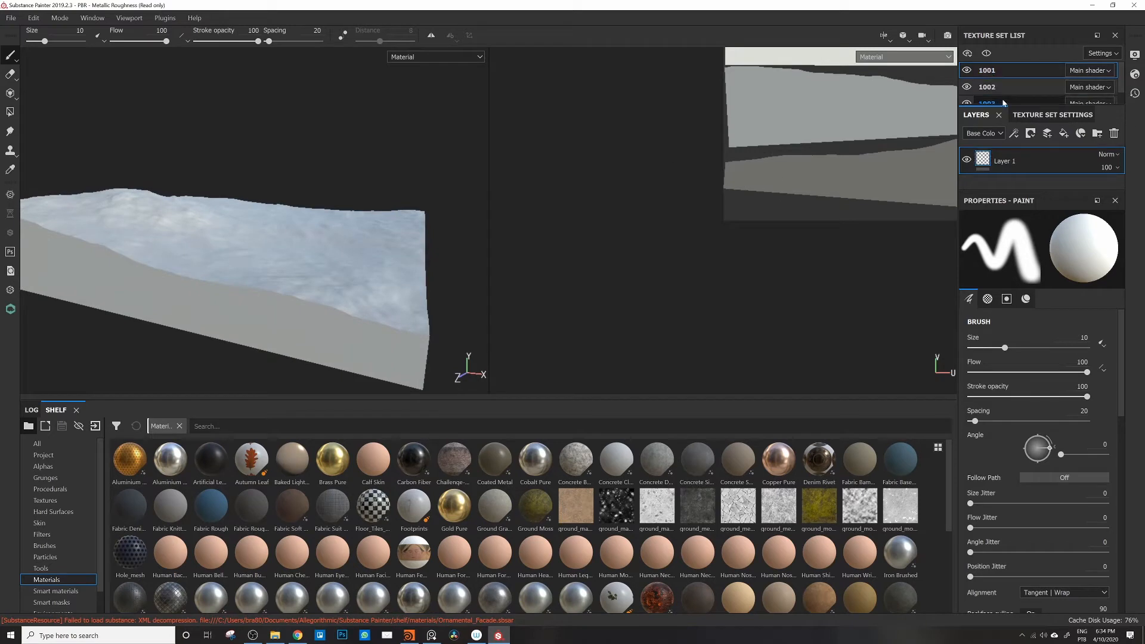
pyautogui.moveTo(1014, 108); pyautogui.dragTo(1014, 152)
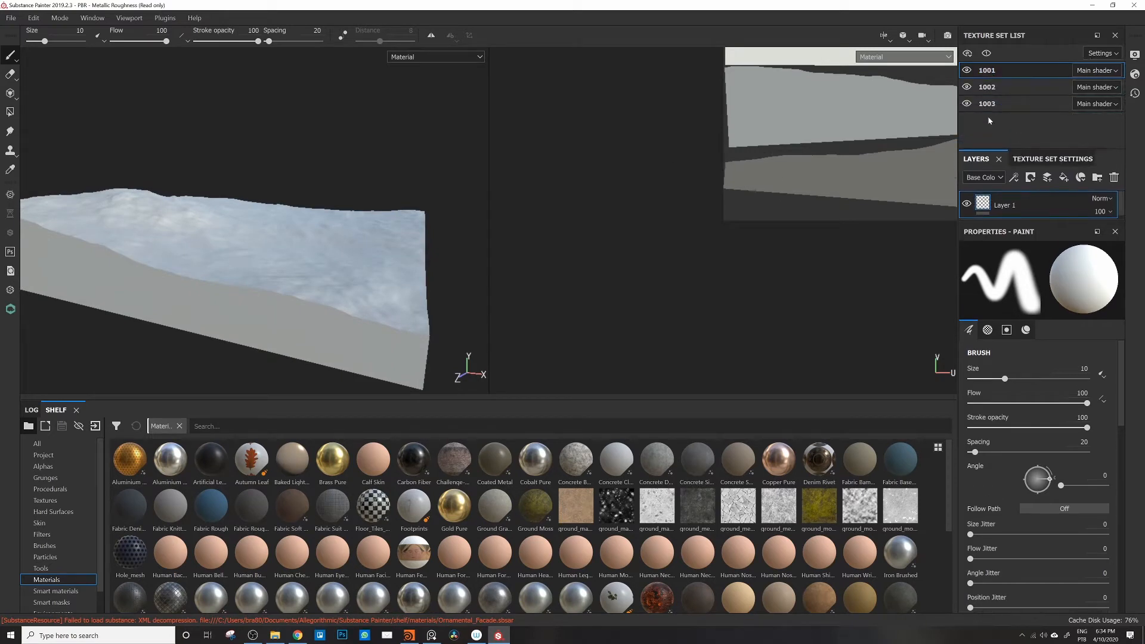
pyautogui.click(967, 87)
pyautogui.keyDown('alt'); pyautogui.moveTo(418, 288); pyautogui.dragTo(320, 279); pyautogui.keyUp('alt')
pyautogui.doubleClick(981, 71)
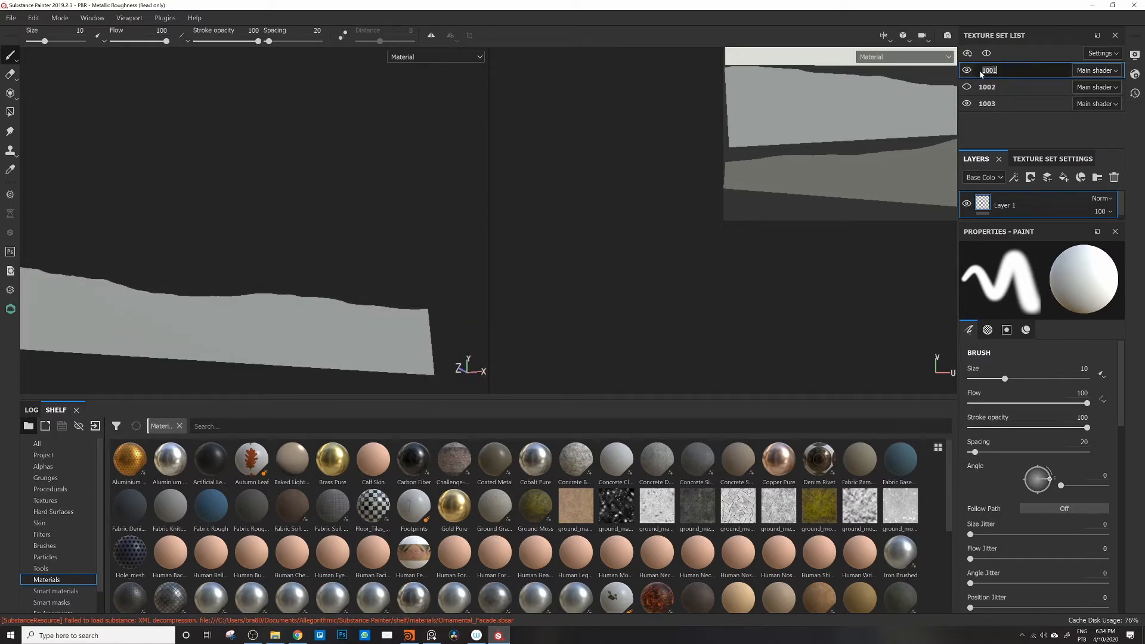
pyautogui.write('sides')
pyautogui.press('Return')
# Step: Show only texture set 1002, the terrain surface, and rename it to top
pyautogui.click(967, 87)
pyautogui.click(967, 69)
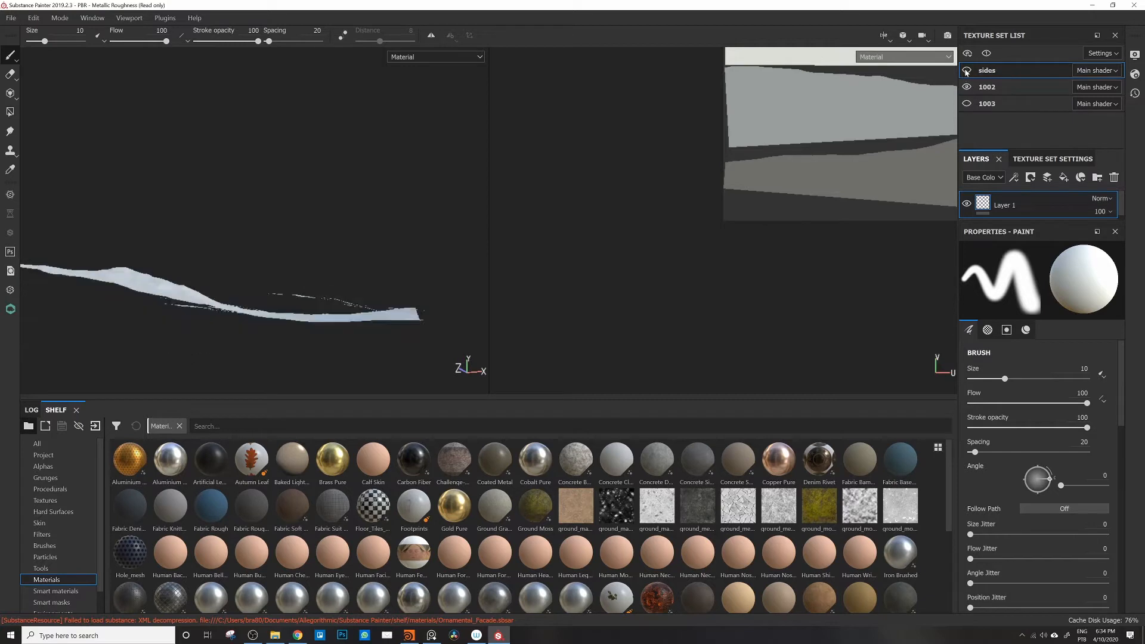
pyautogui.press('f')
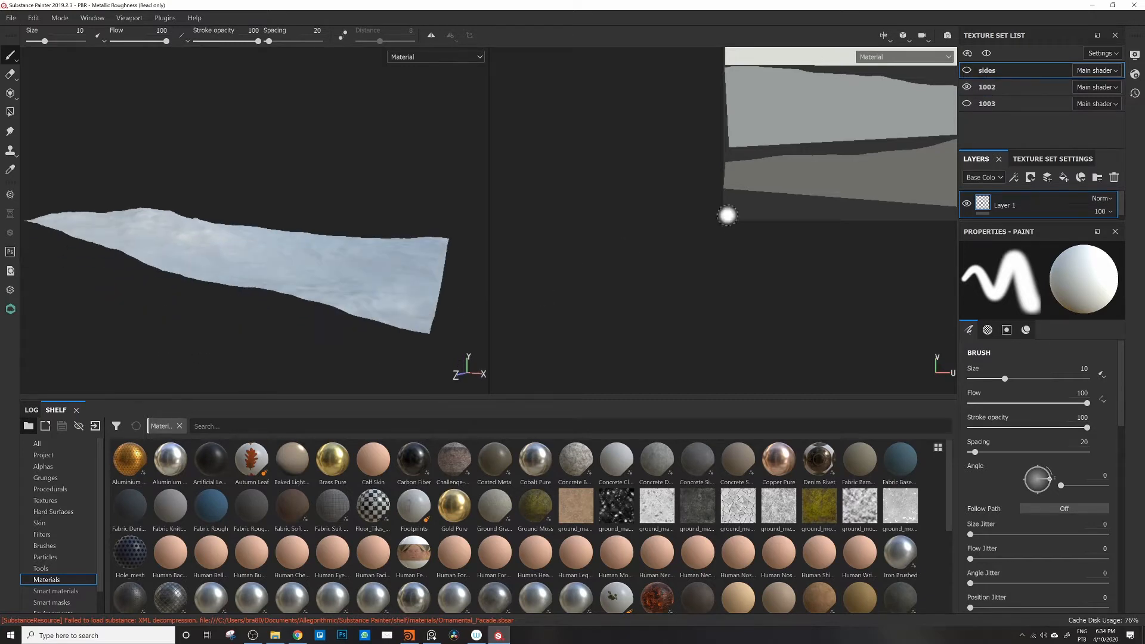
pyautogui.click(989, 91)
pyautogui.doubleClick(988, 91)
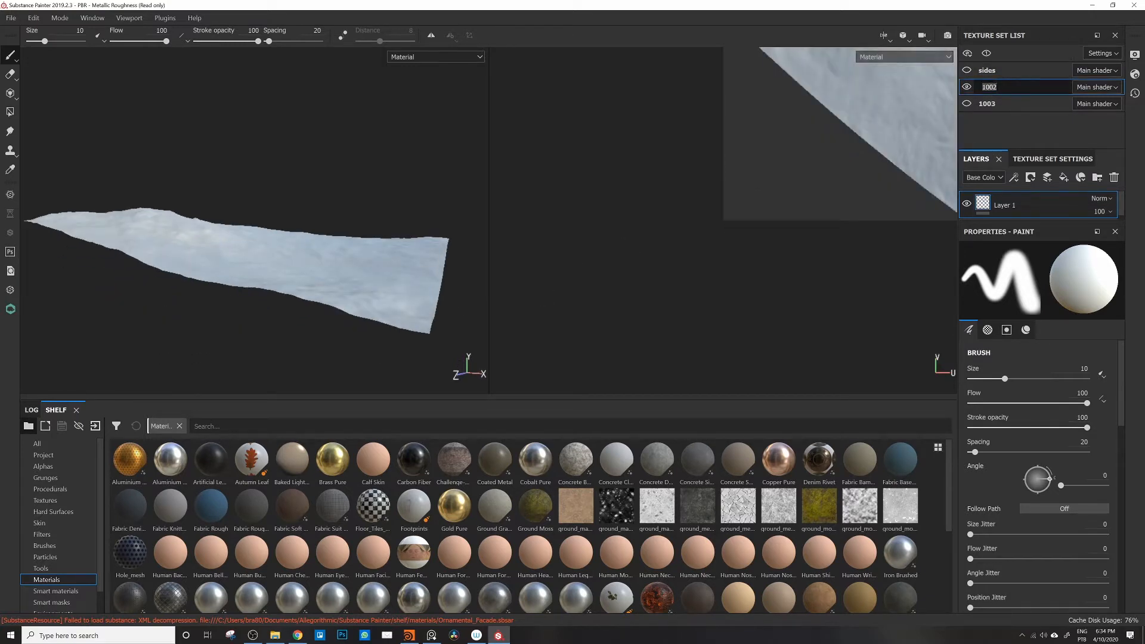
pyautogui.write('T')
# Step: Rename texture set 1003 to bottom and make all three texture sets visible
pyautogui.doubleClick(993, 104)
pyautogui.click(994, 104)
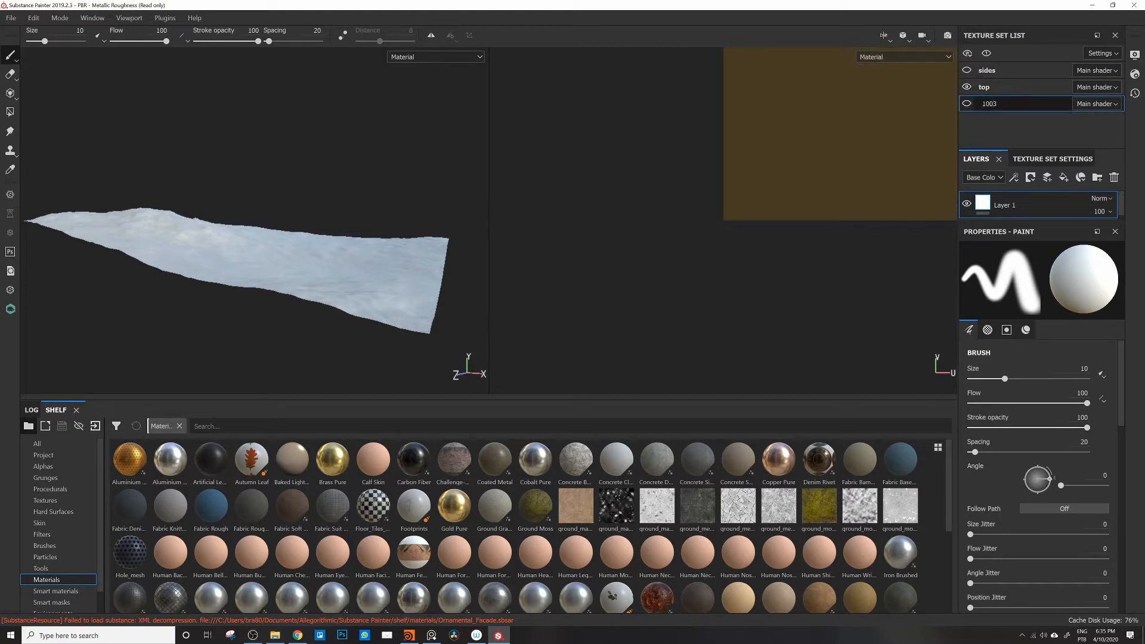
pyautogui.doubleClick(994, 104)
pyautogui.write('bottom')
pyautogui.press('Return')
pyautogui.click(967, 103)
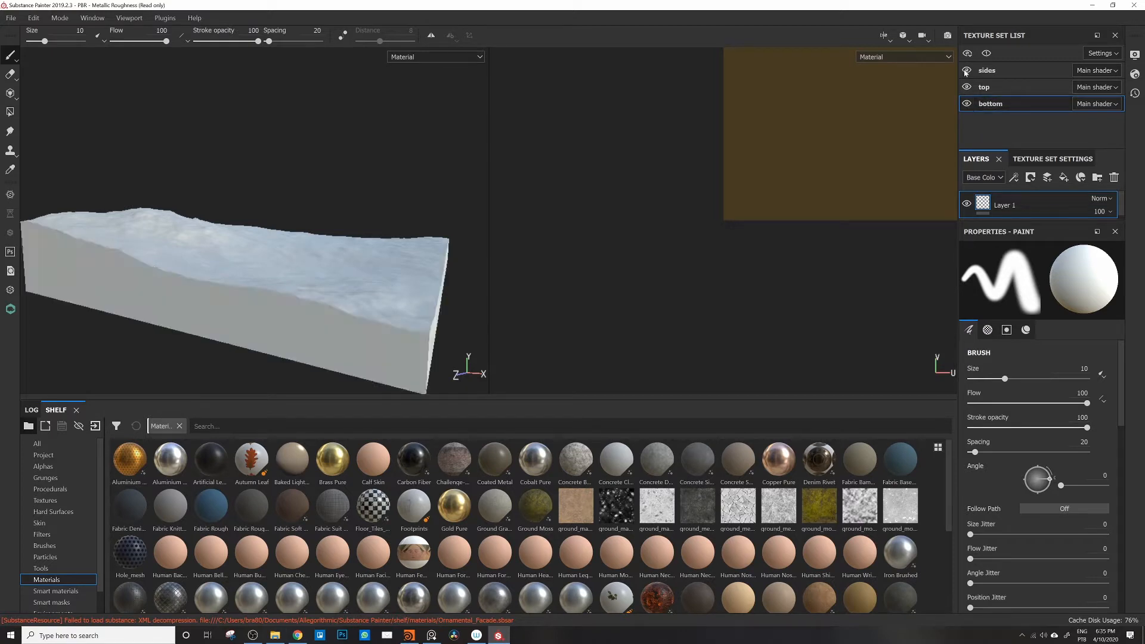
pyautogui.keyDown('alt'); pyautogui.moveTo(127, 256); pyautogui.dragTo(296, 159); pyautogui.keyUp('alt')
# Step: Open the mesh map baking settings for the sides texture set and exclude the ID map
pyautogui.click(1012, 71)
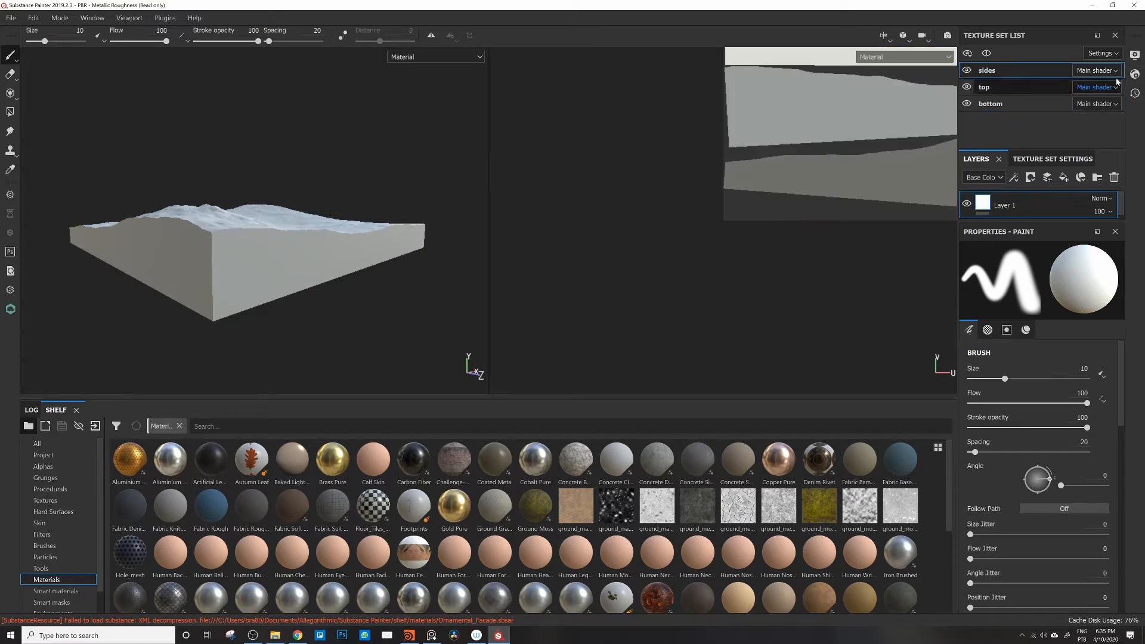
pyautogui.click(1053, 155)
pyautogui.scroll(-8, 1038, 190)
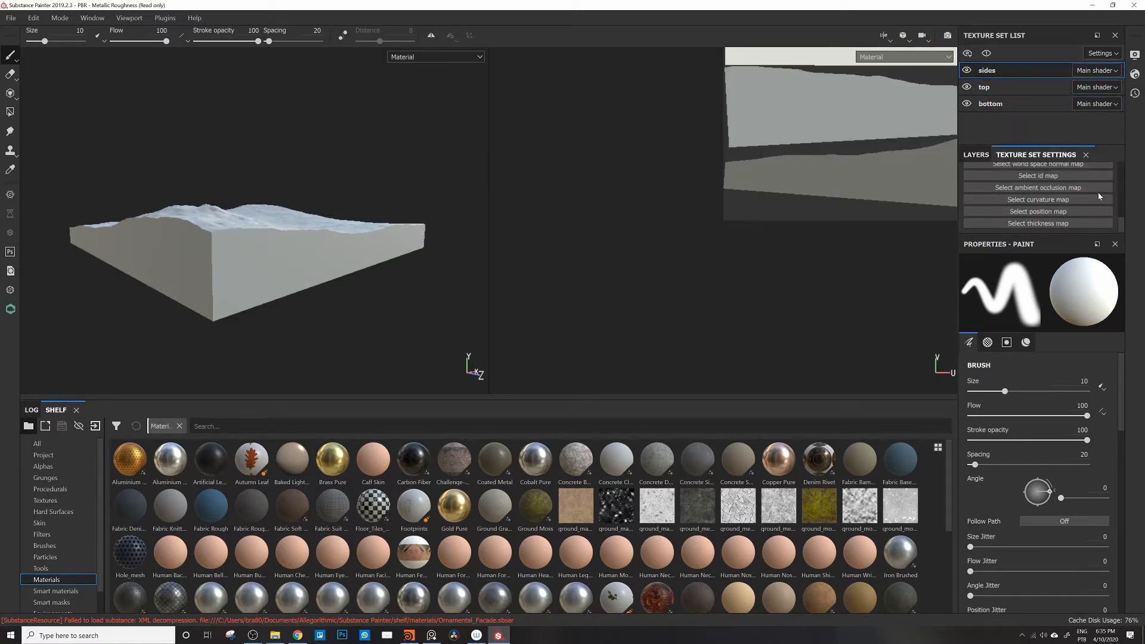
pyautogui.click(1069, 172)
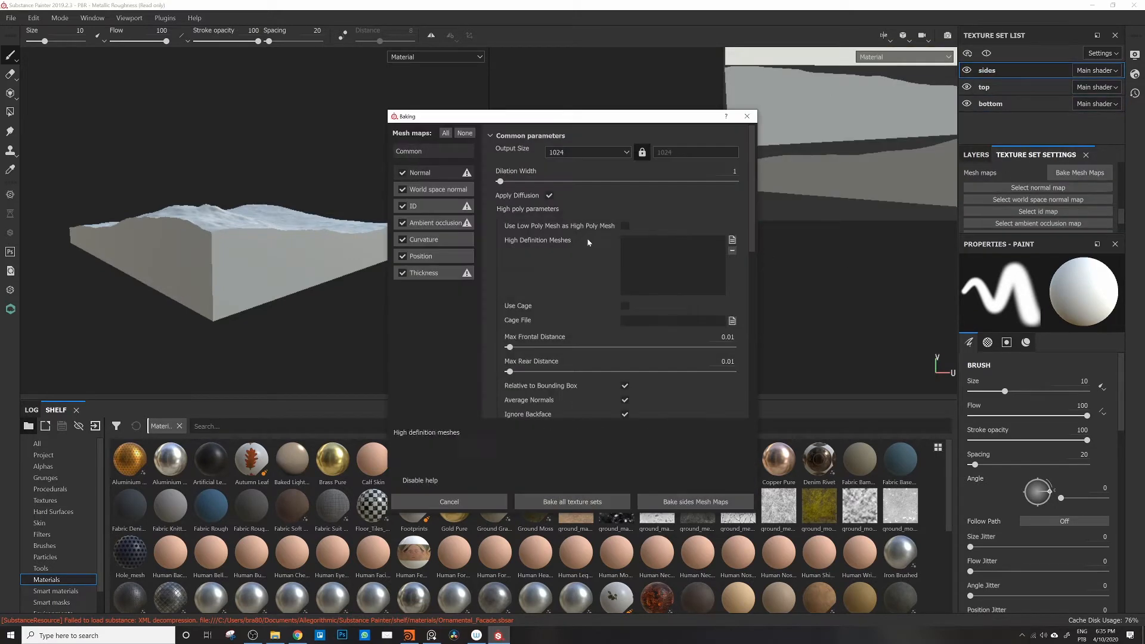
pyautogui.click(403, 207)
# Step: Bake the sides mesh maps at output size 4096, using the low poly mesh as the high poly mesh
pyautogui.click(591, 136)
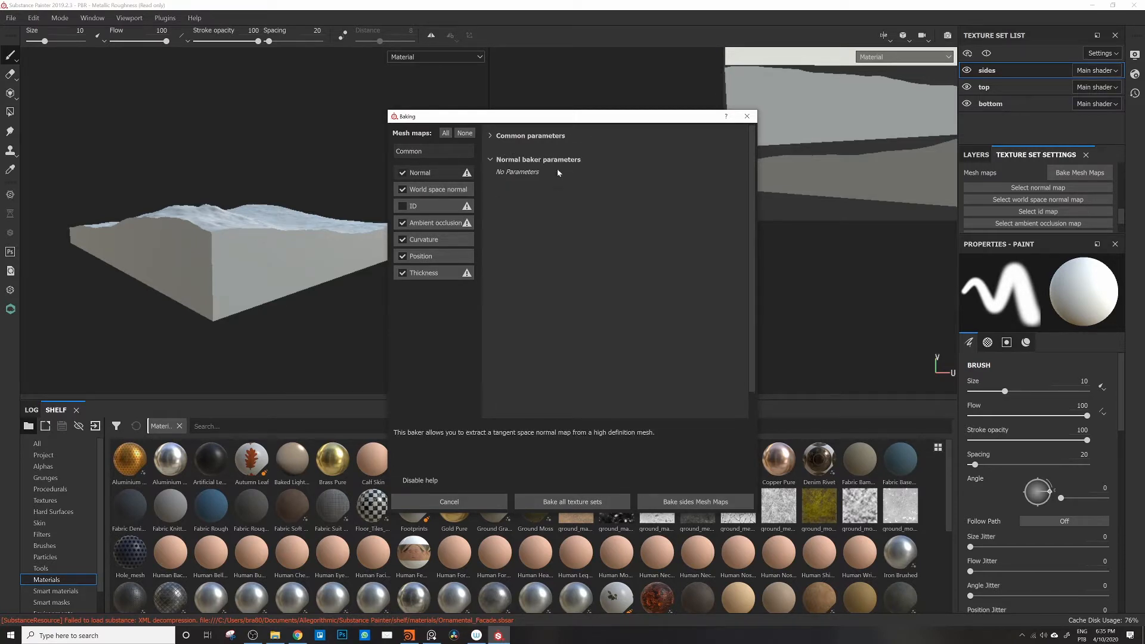
pyautogui.click(491, 137)
pyautogui.click(559, 153)
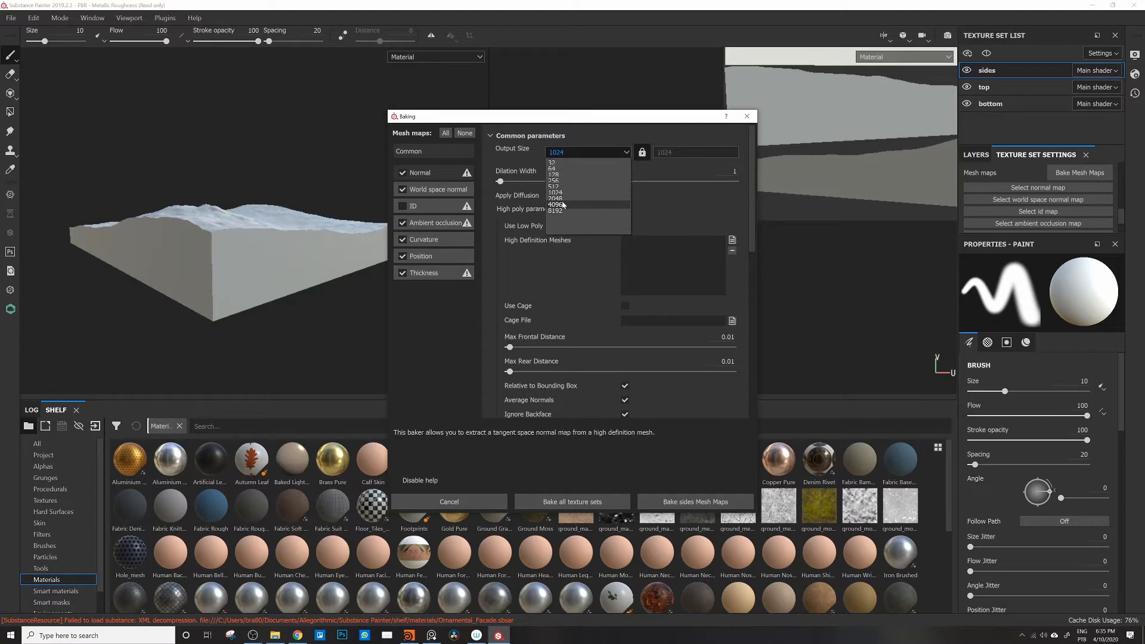
pyautogui.click(561, 156)
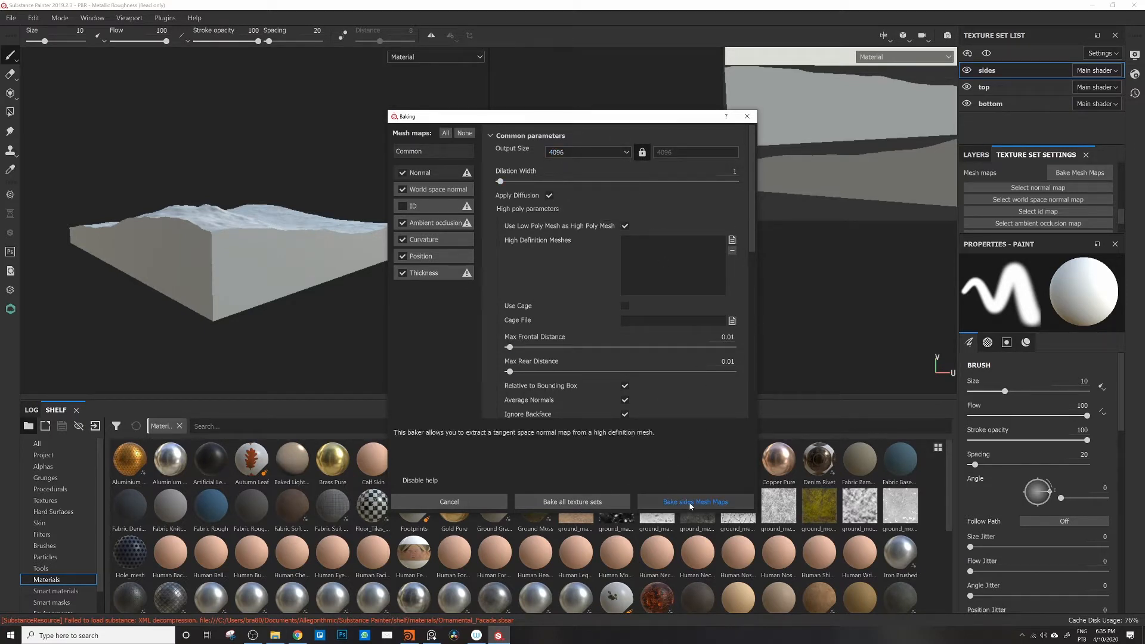
pyautogui.click(691, 506)
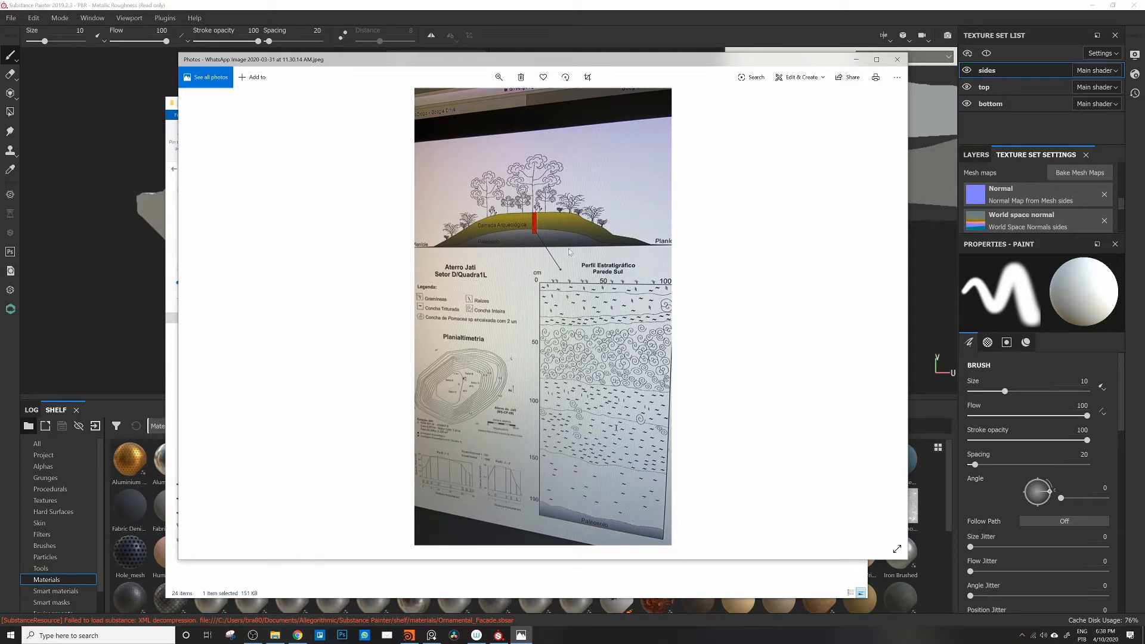
# Step: Close the soil profile diagram and examine the reference photo of shells embedded in the soil
pyautogui.click(898, 61)
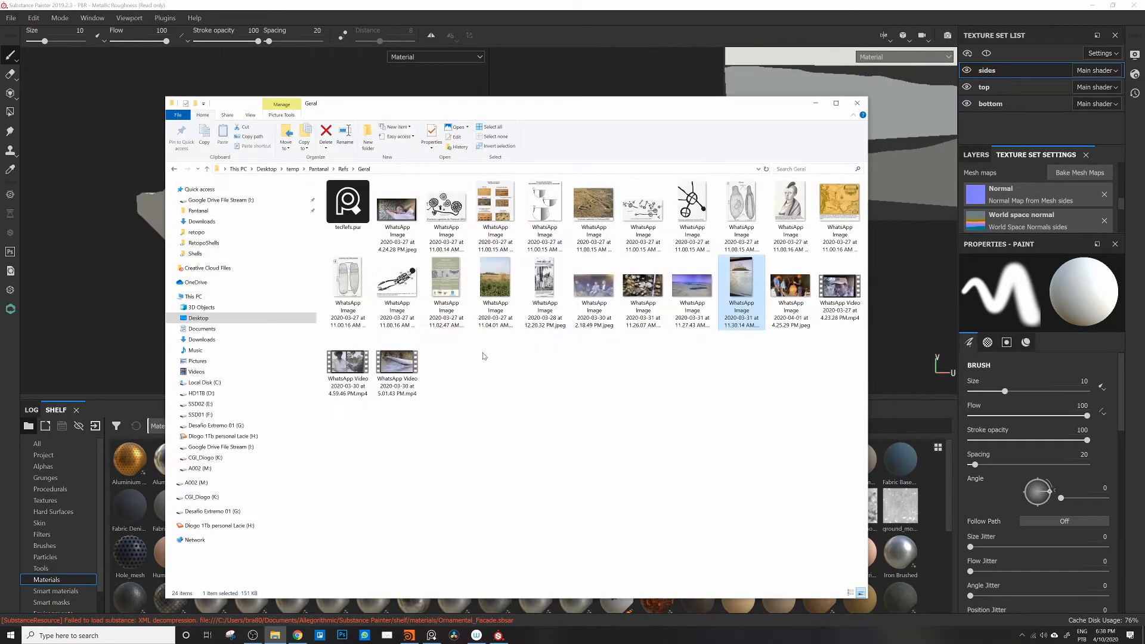
pyautogui.click(650, 286)
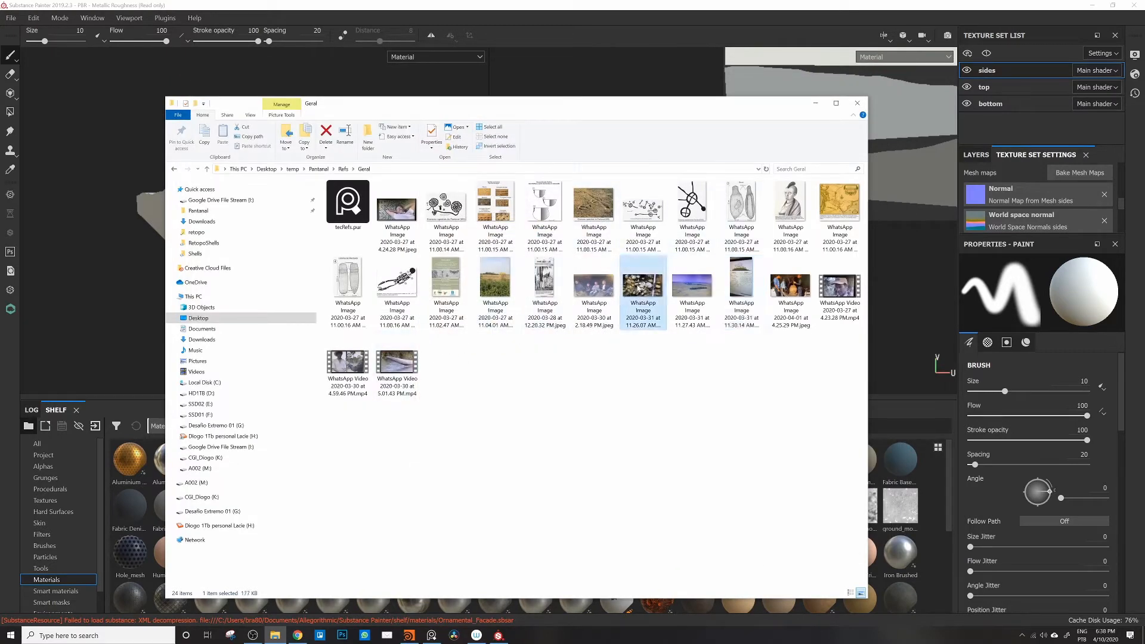
pyautogui.doubleClick(635, 287)
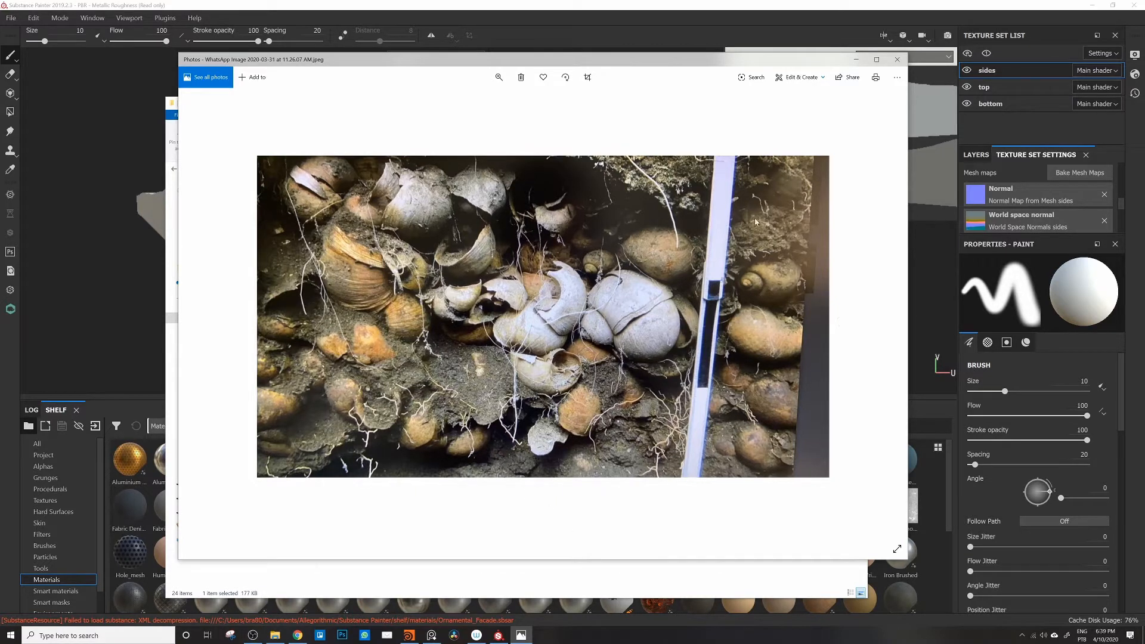
pyautogui.click(898, 62)
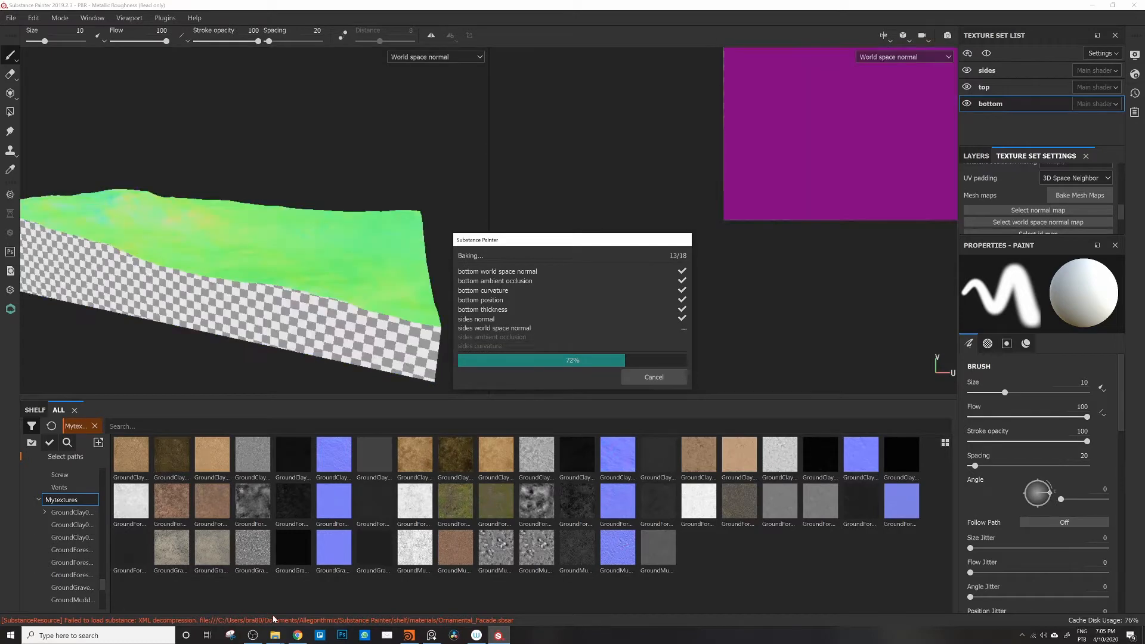
# Step: Switch to Chrome, search for poliigon in a new tab and open the Poliigon website
pyautogui.click(298, 636)
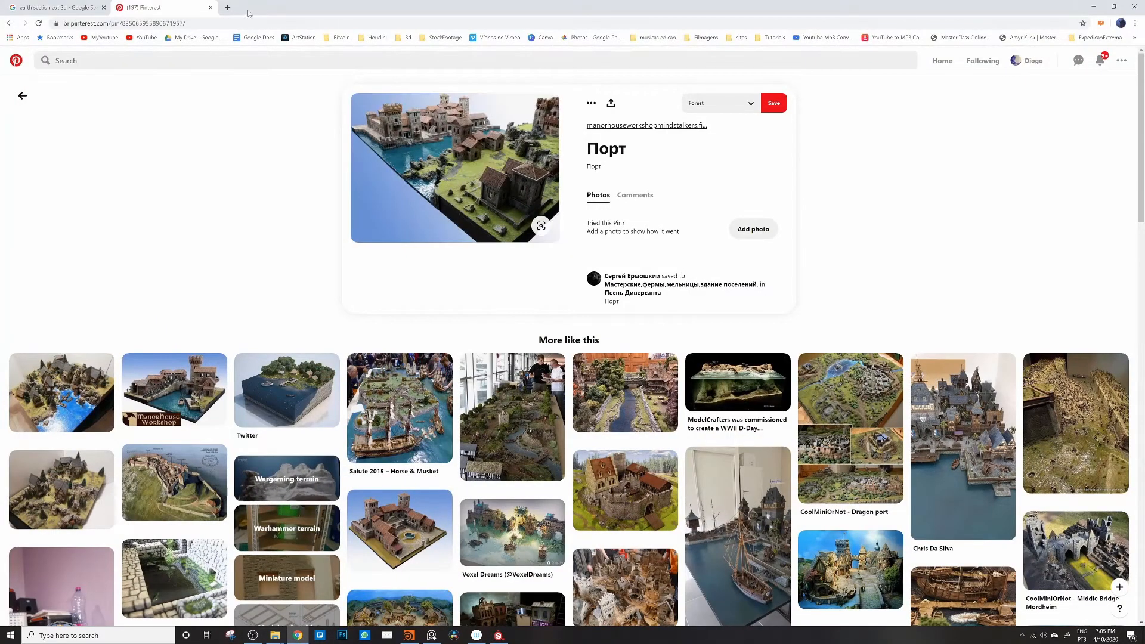
pyautogui.click(228, 8)
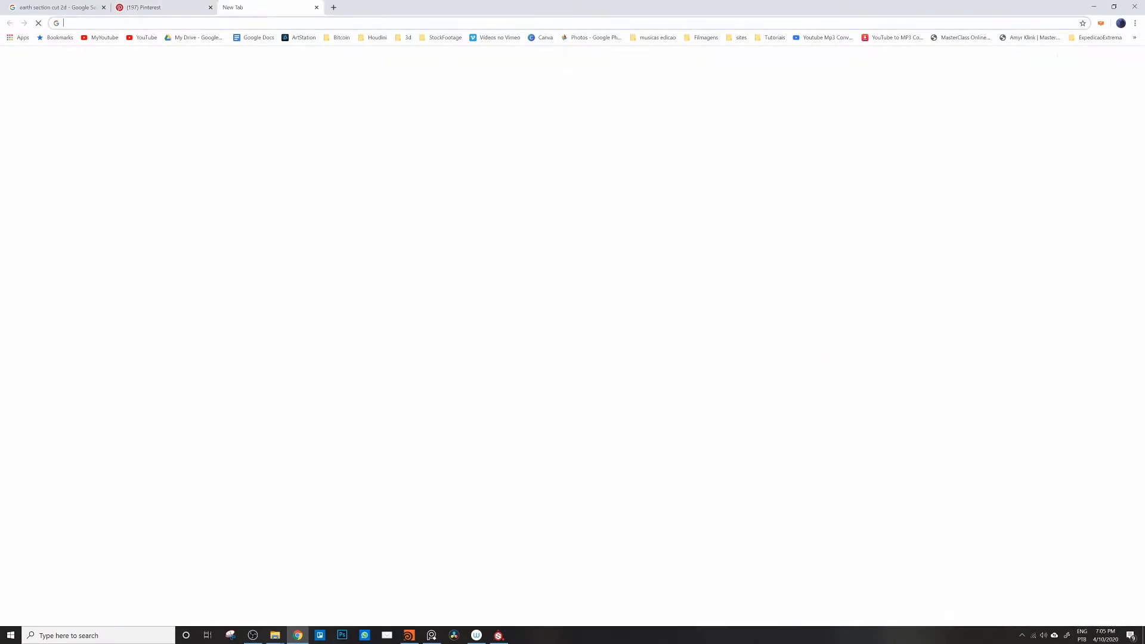
pyautogui.write('poiigon')
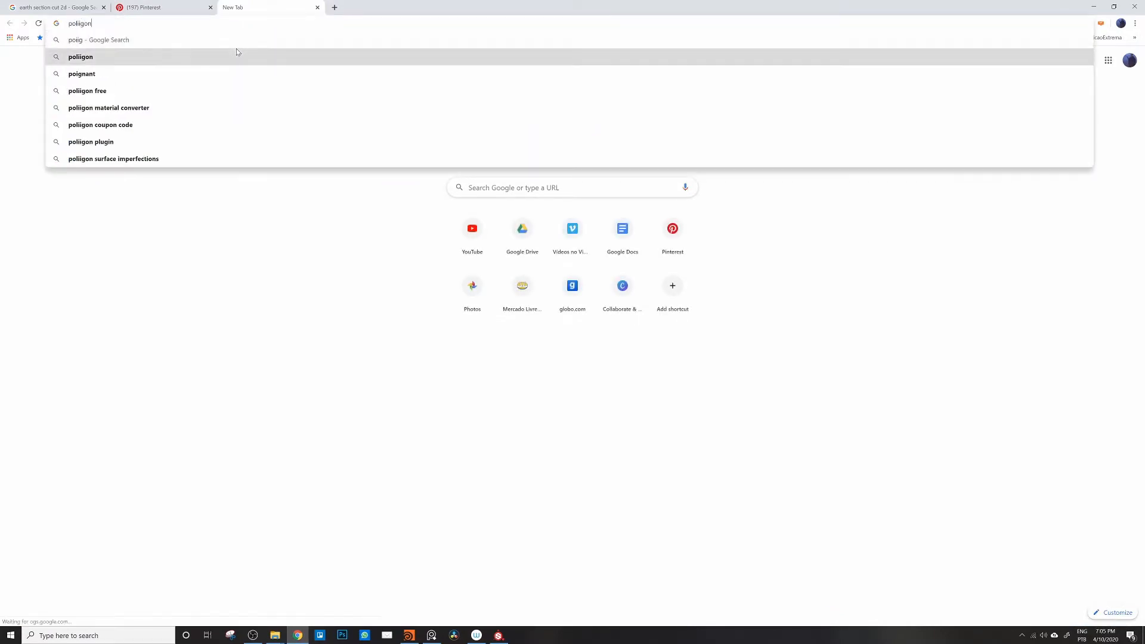
pyautogui.click(236, 53)
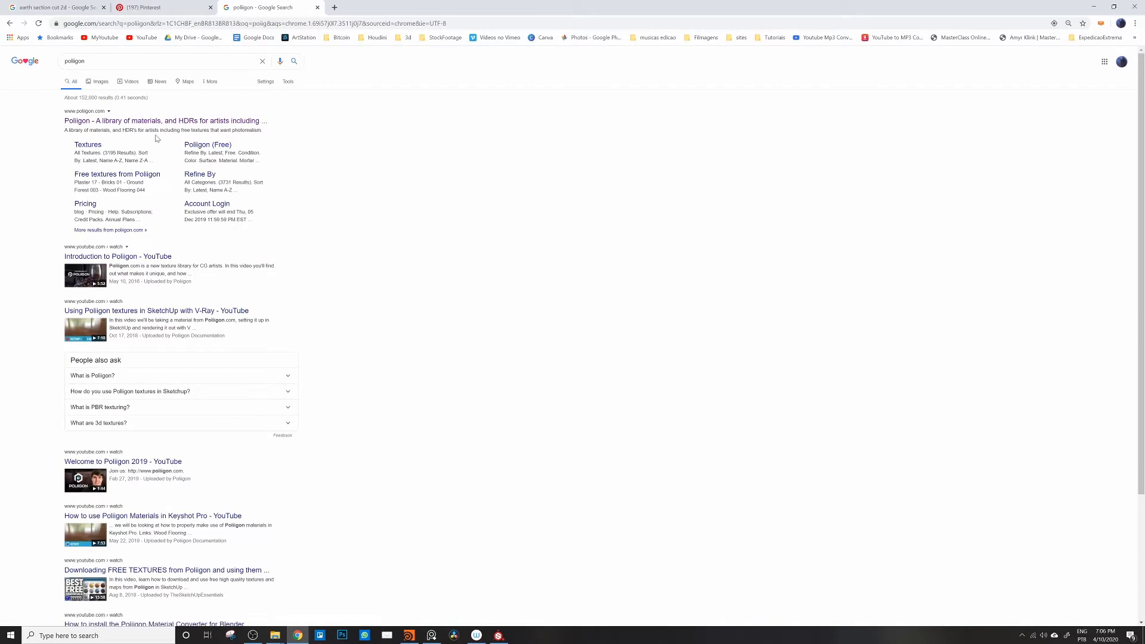
pyautogui.click(161, 121)
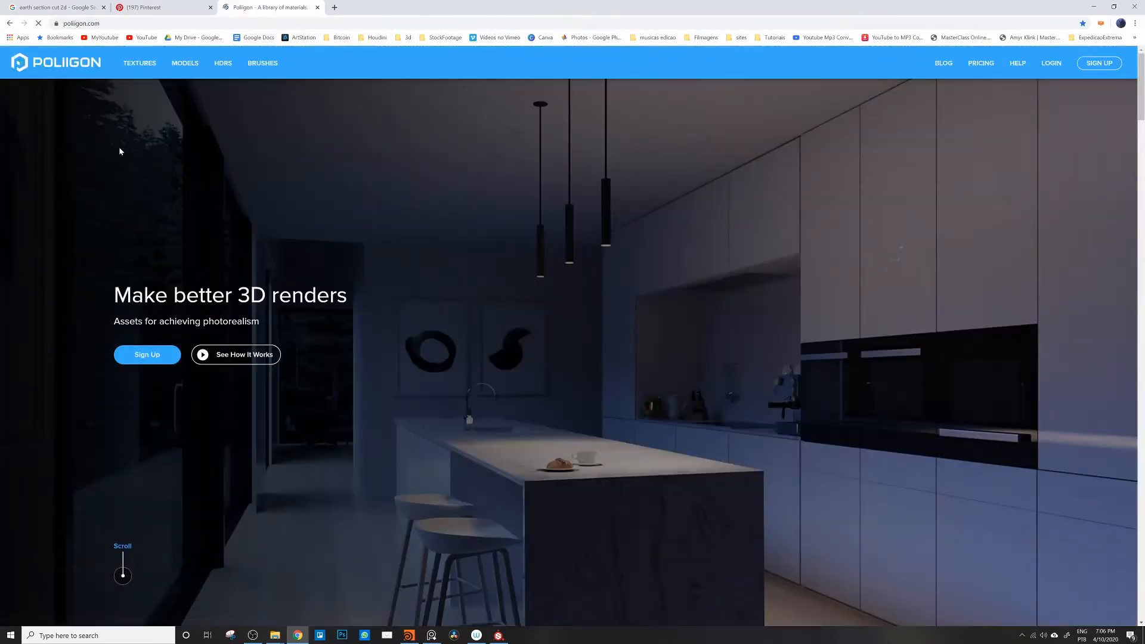
# Step: Browse the Ground category of Poliigon's texture library for suitable soil materials
pyautogui.click(155, 62)
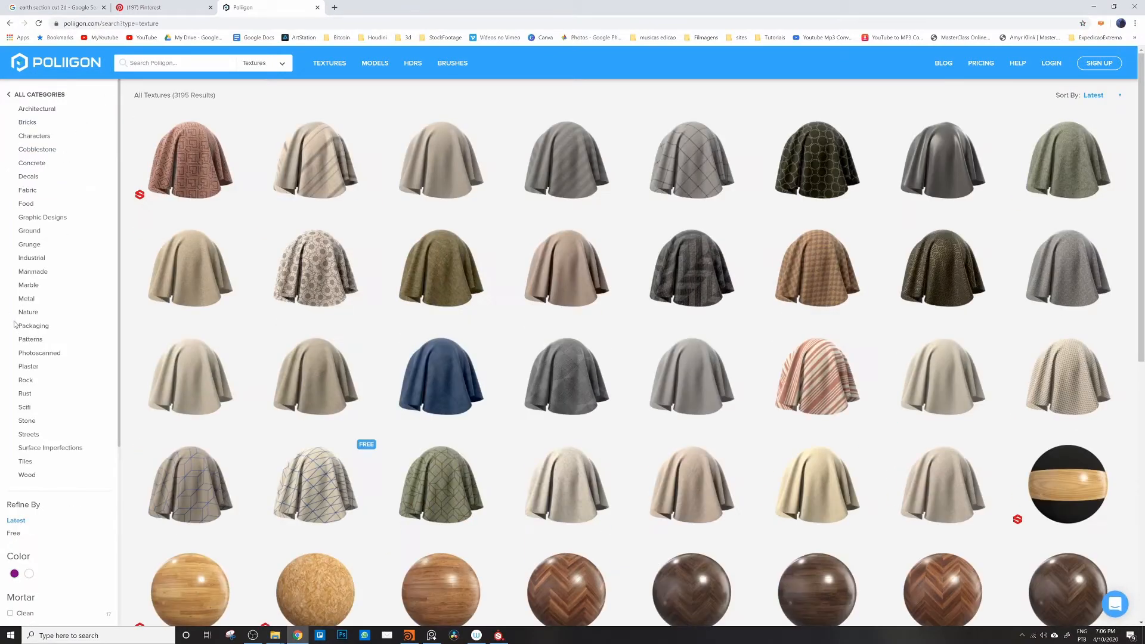
pyautogui.click(29, 231)
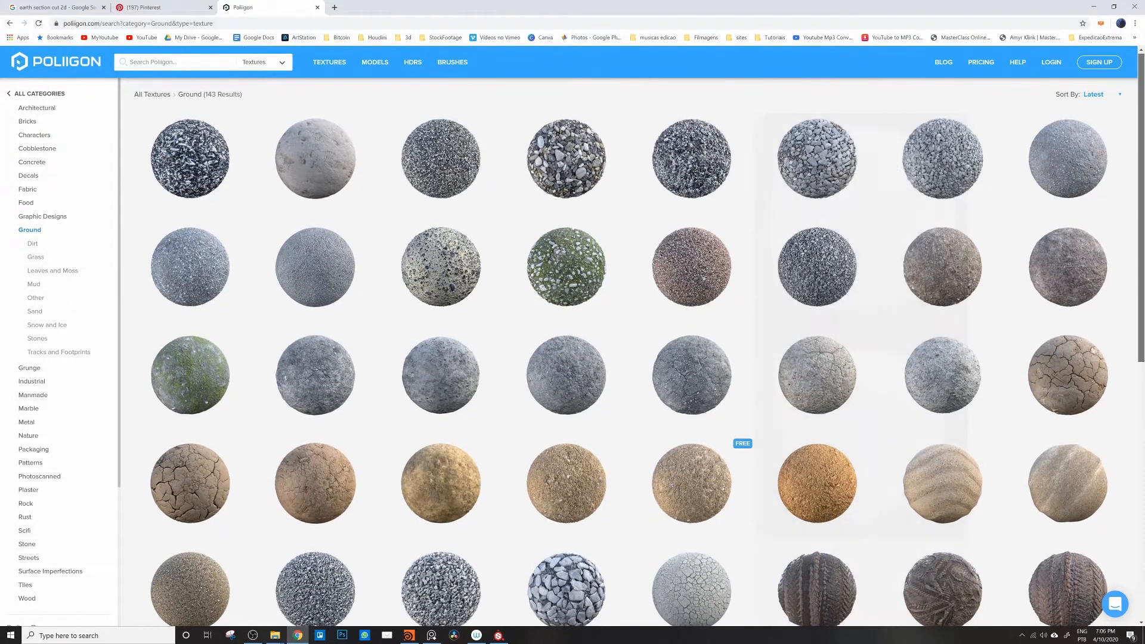
pyautogui.scroll(-1, 573, 337)
pyautogui.scroll(-1, 572, 336)
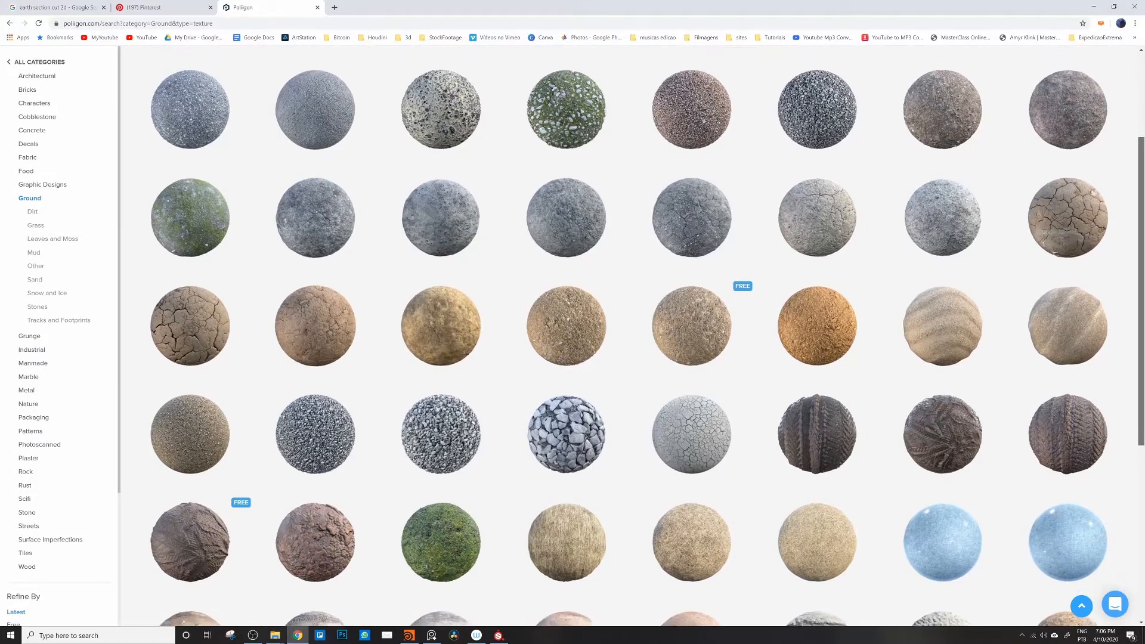
pyautogui.scroll(-1, 573, 336)
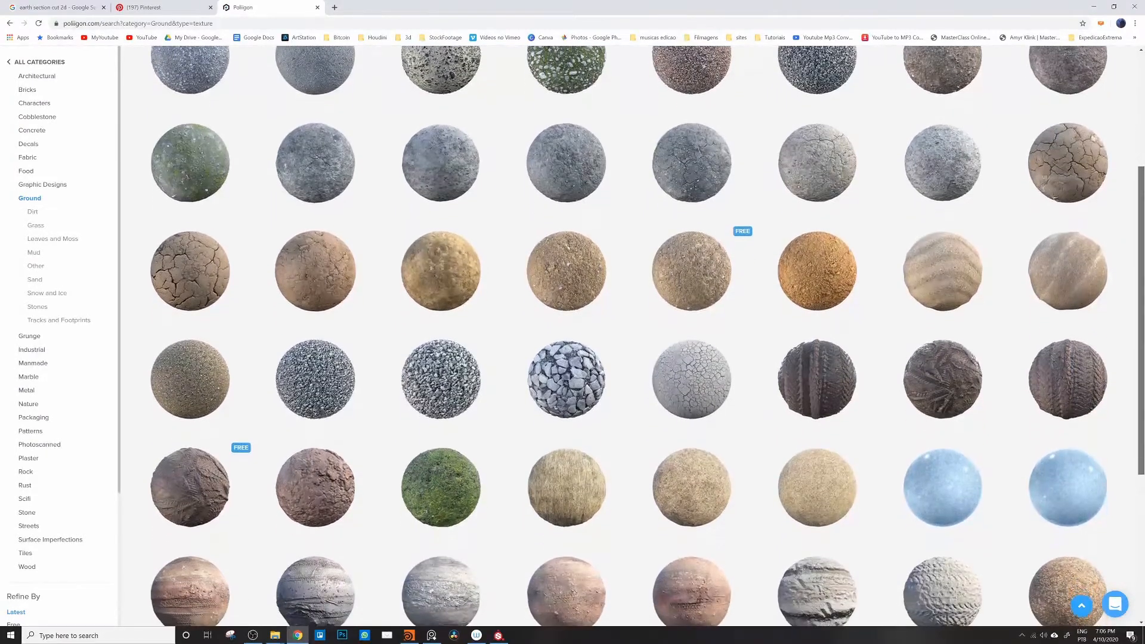
# Step: Look through the rest of Poliigon's Ground materials for soil, clay and forest floor candidates
pyautogui.scroll(-2, 572, 336)
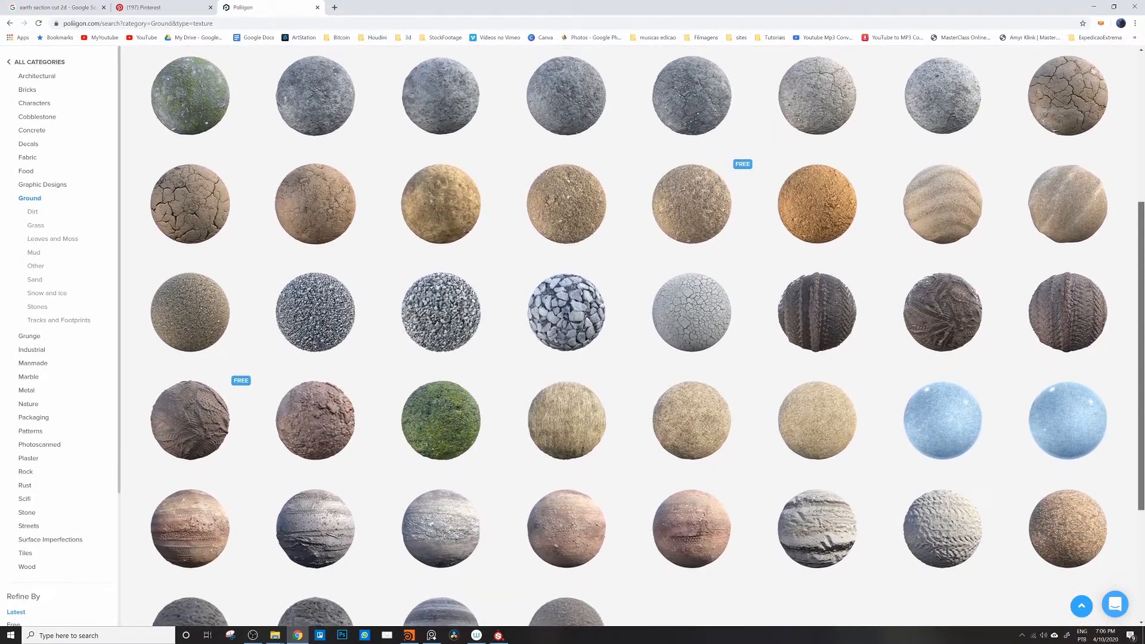
pyautogui.scroll(-1, 573, 337)
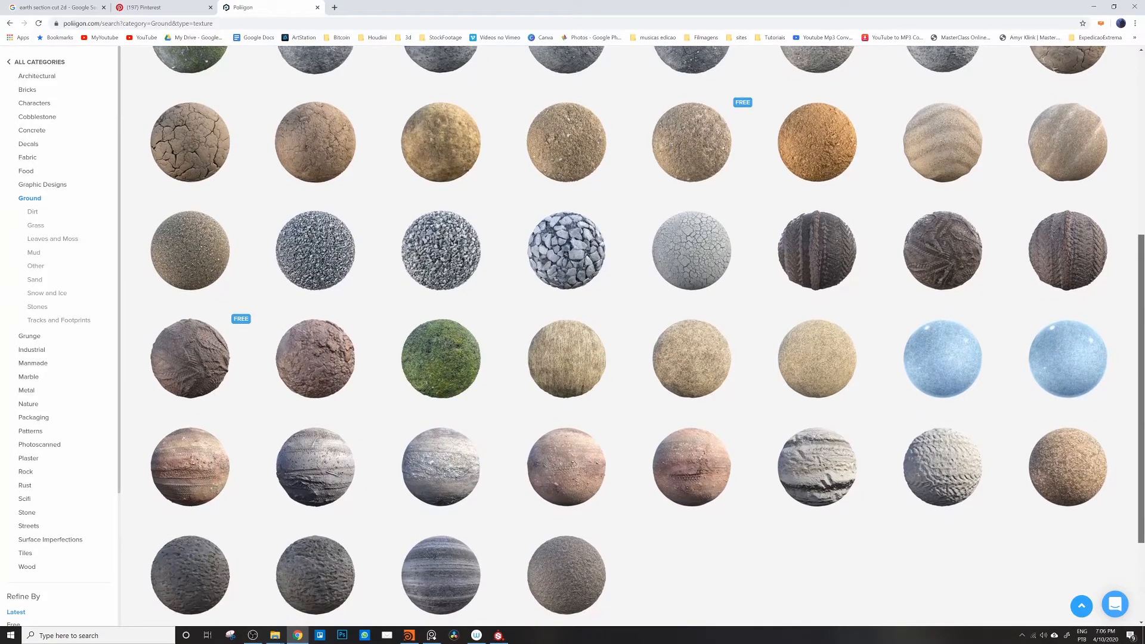
pyautogui.scroll(3, 647, 336)
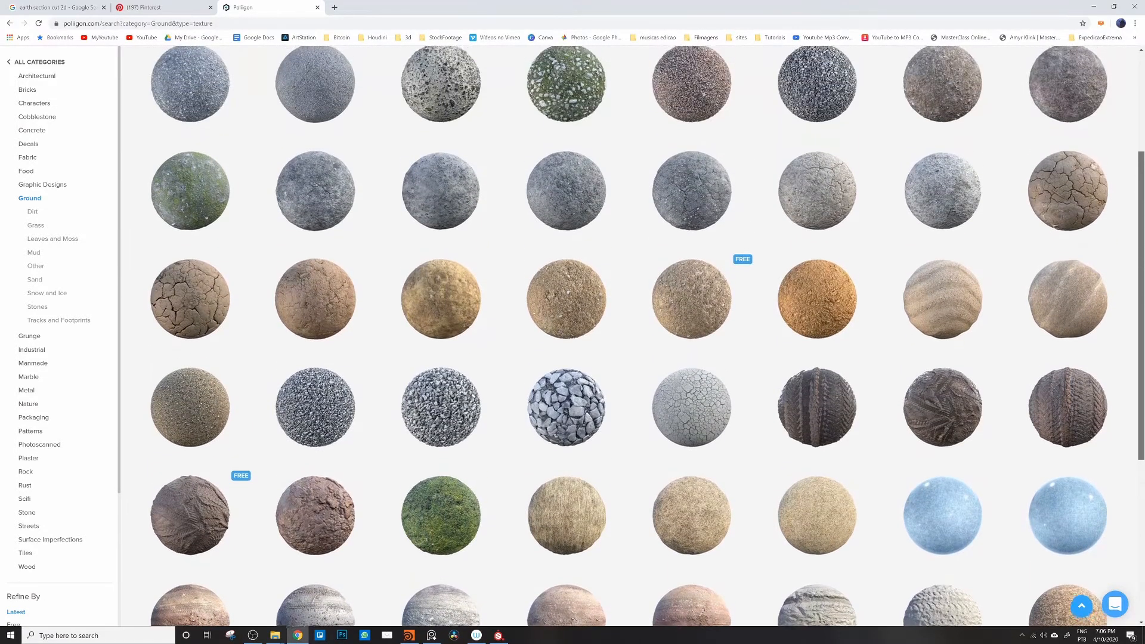
pyautogui.scroll(3, 636, 201)
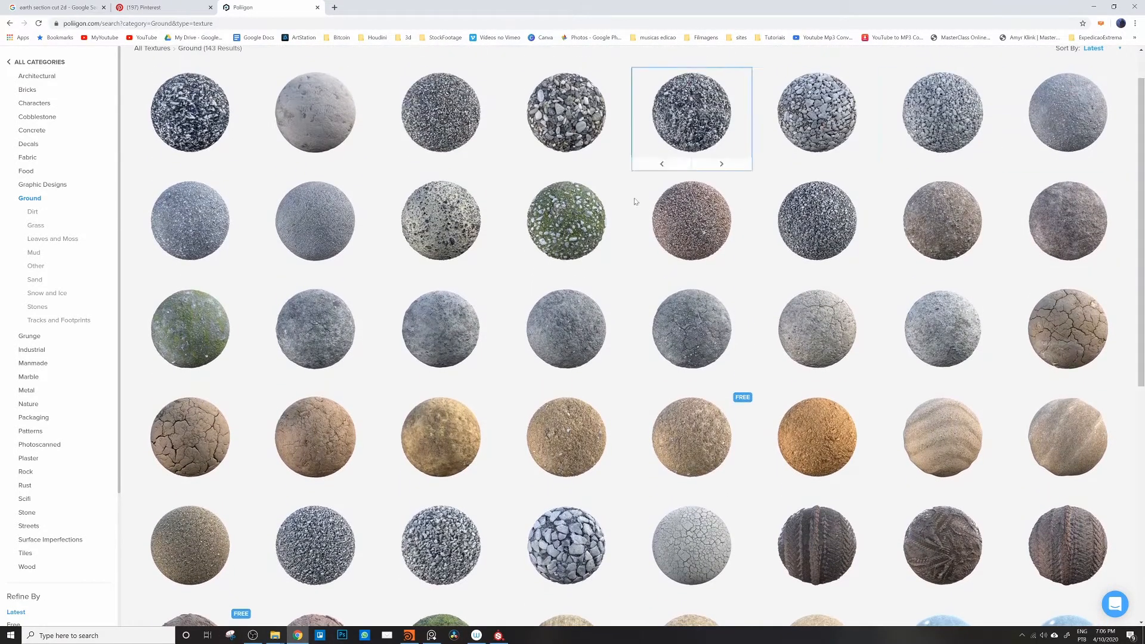
pyautogui.moveTo(702, 424)
# Step: Switch to Substance Painter and go through the Mytextures subfolders, ending on the GroundForest003 texture folder
pyautogui.click(499, 636)
pyautogui.click(633, 375)
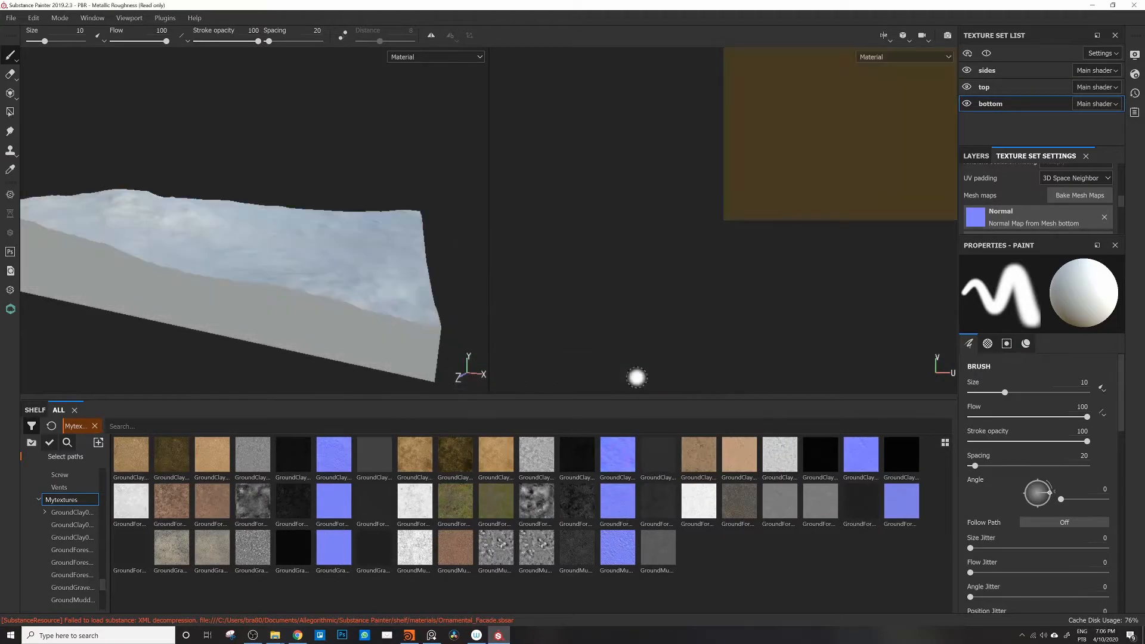
pyautogui.click(72, 513)
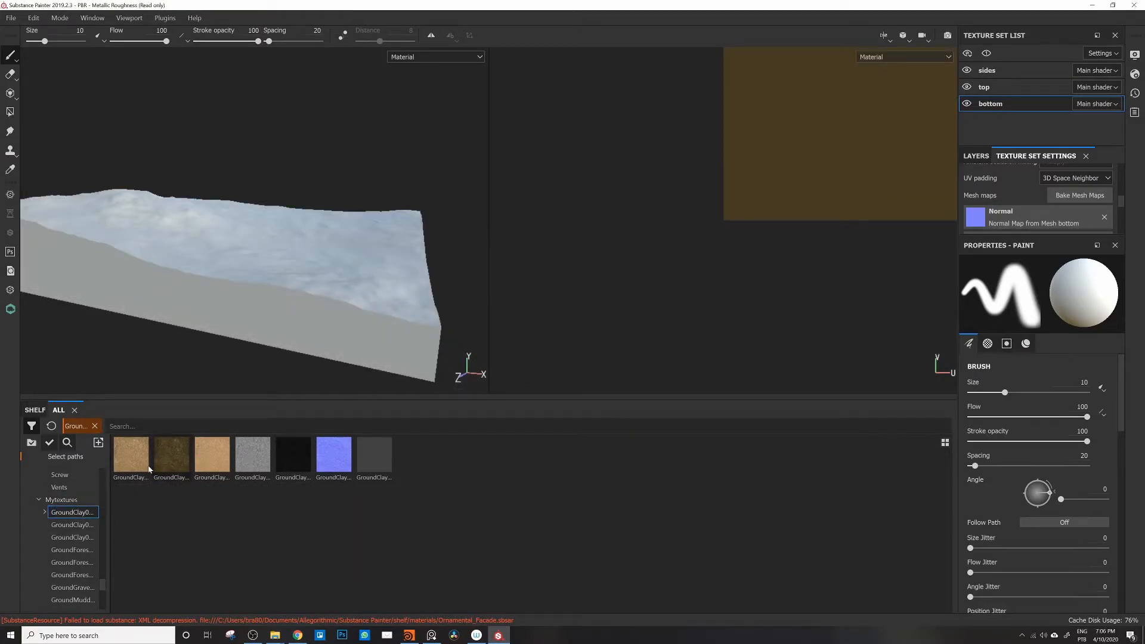
pyautogui.click(76, 526)
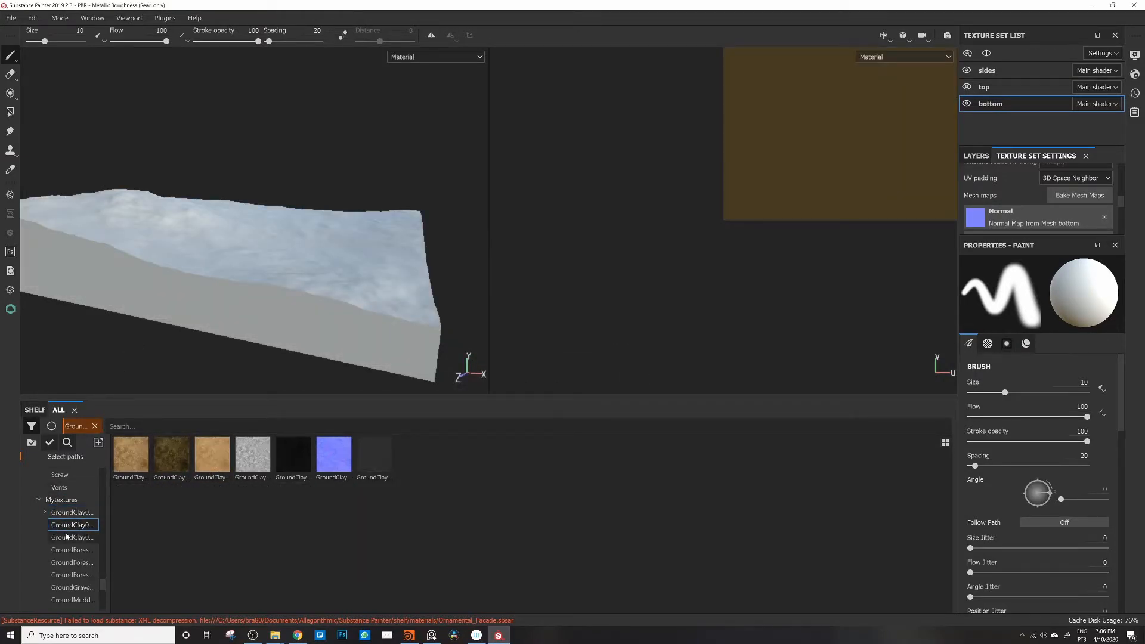
pyautogui.click(69, 538)
pyautogui.click(72, 550)
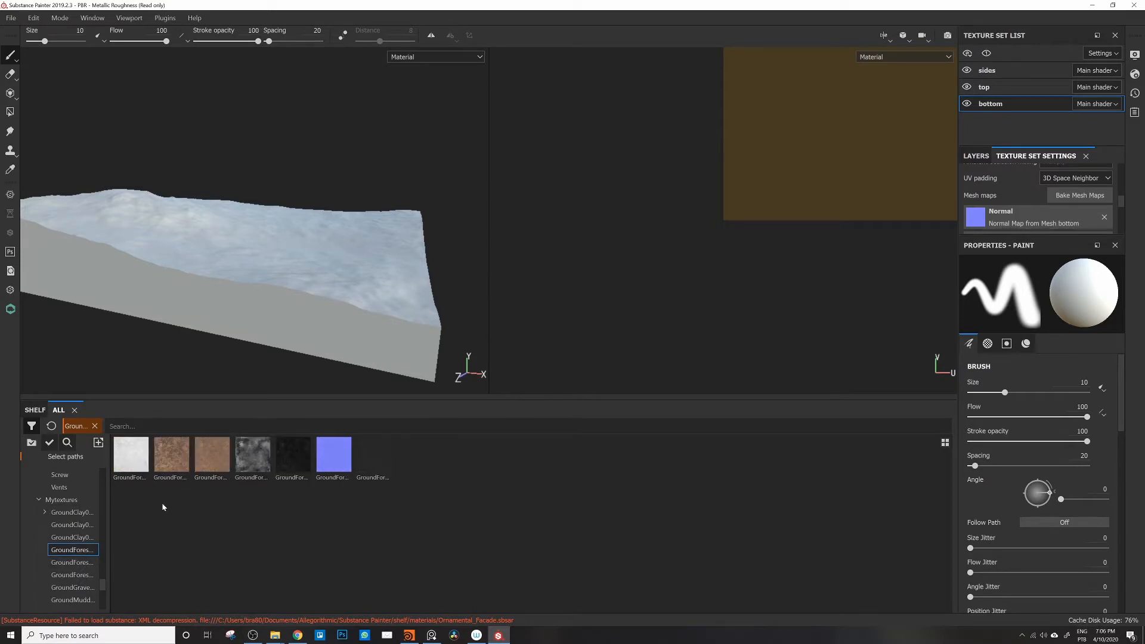
pyautogui.click(72, 563)
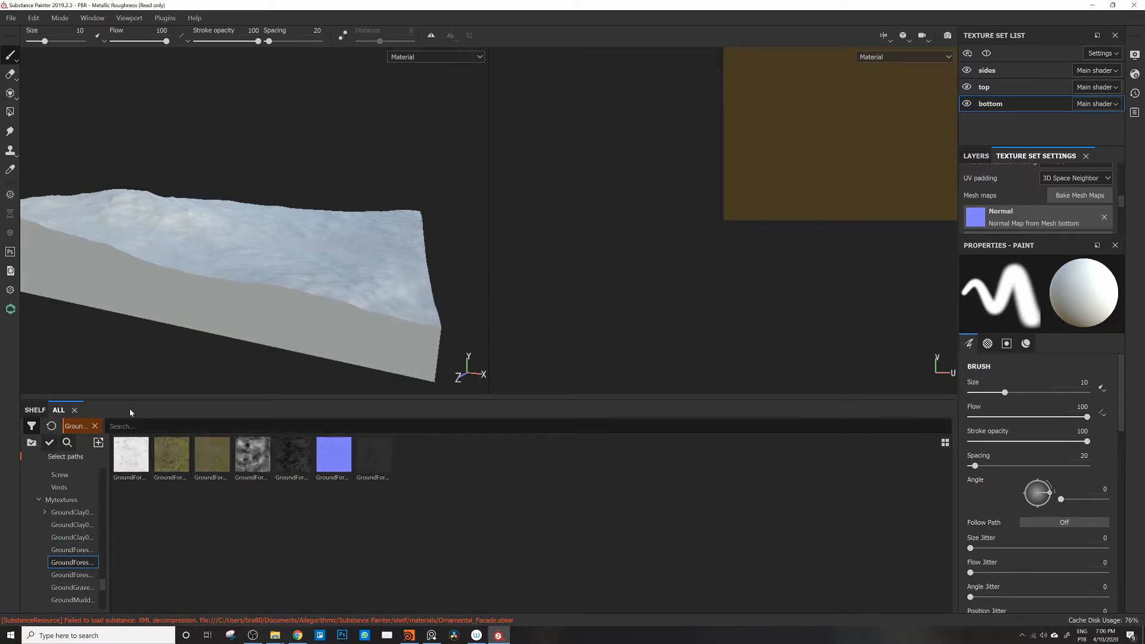
# Step: Inspect the terrain mesh's side walls and top surface from several angles
pyautogui.keyDown('alt'); pyautogui.moveTo(166, 231); pyautogui.dragTo(149, 215); pyautogui.keyUp('alt')
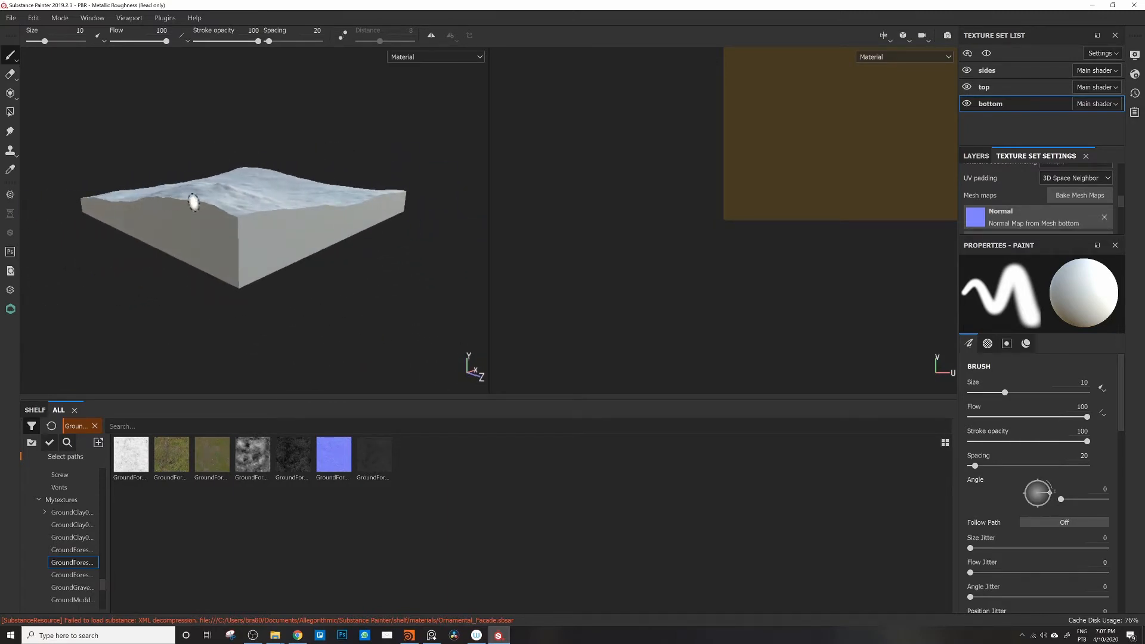
pyautogui.keyDown('alt'); pyautogui.moveTo(346, 202); pyautogui.dragTo(293, 194); pyautogui.keyUp('alt')
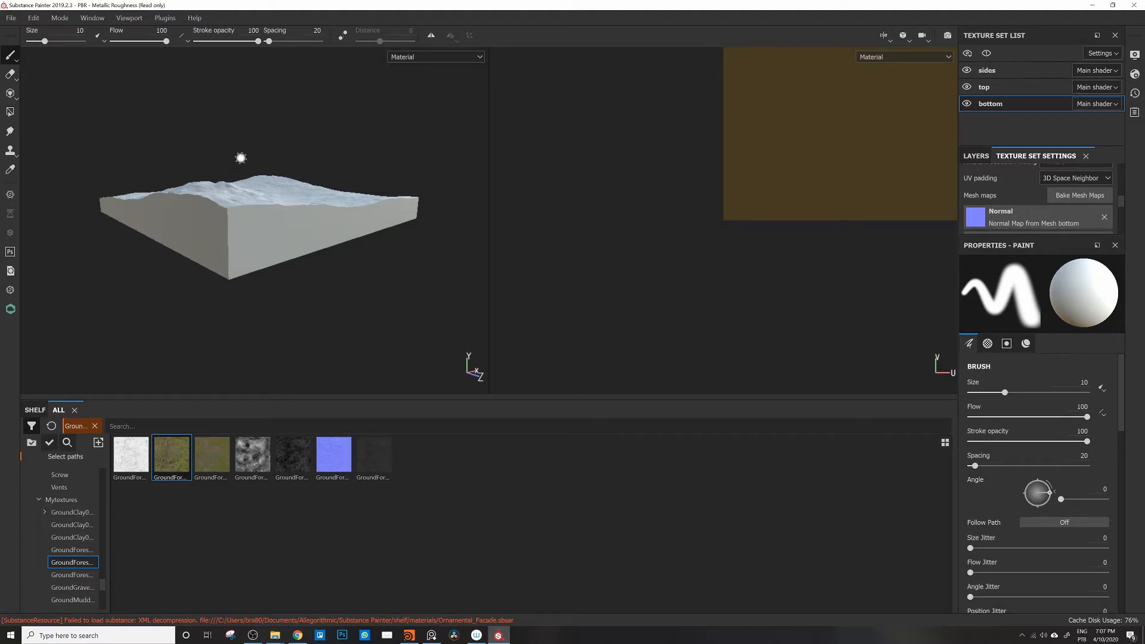
pyautogui.keyDown('alt'); pyautogui.moveTo(243, 186); pyautogui.dragTo(223, 210); pyautogui.keyUp('alt')
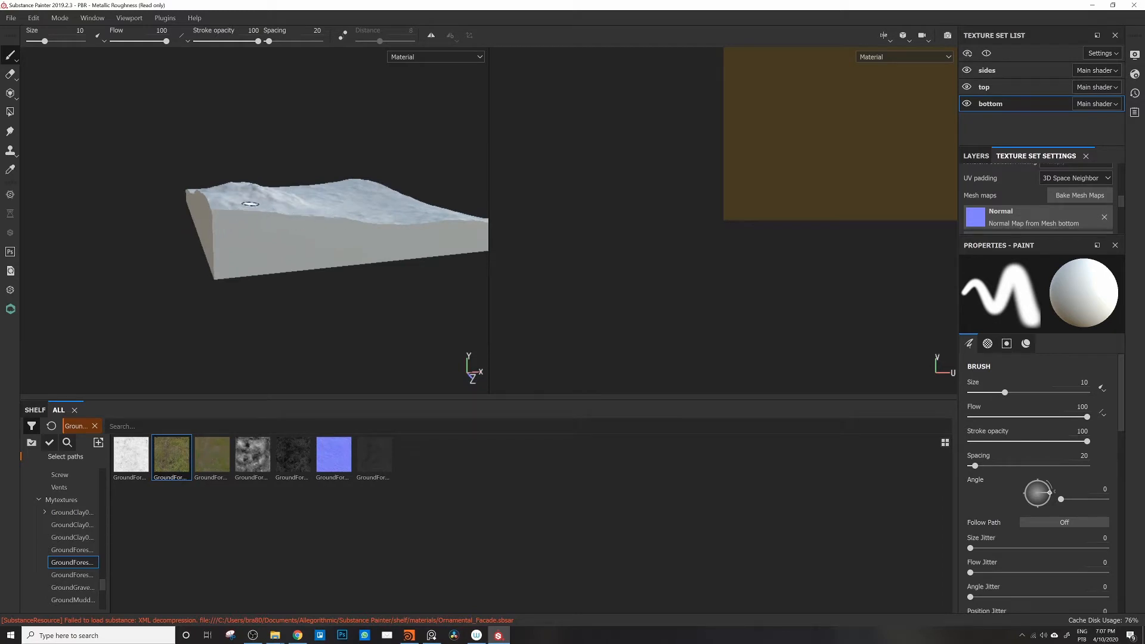
pyautogui.keyDown('alt'); pyautogui.moveTo(251, 204); pyautogui.dragTo(364, 230, button='right'); pyautogui.keyUp('alt')
pyautogui.keyDown('alt'); pyautogui.moveTo(241, 202); pyautogui.dragTo(185, 204, button='middle'); pyautogui.keyUp('alt')
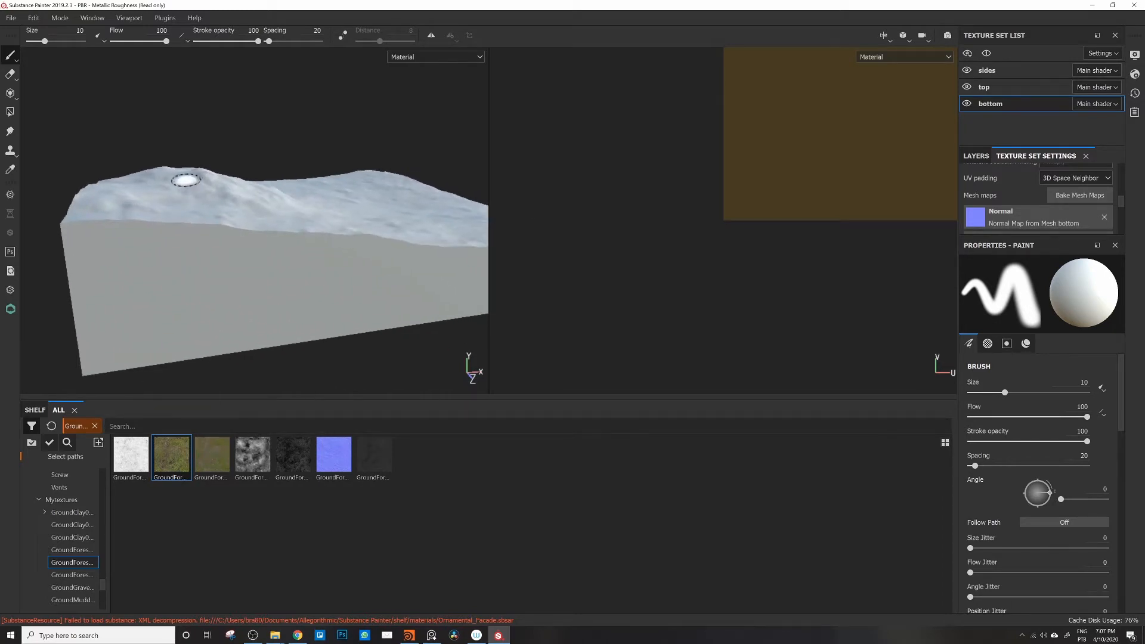
pyautogui.keyDown('alt'); pyautogui.moveTo(153, 231); pyautogui.dragTo(128, 213); pyautogui.keyUp('alt')
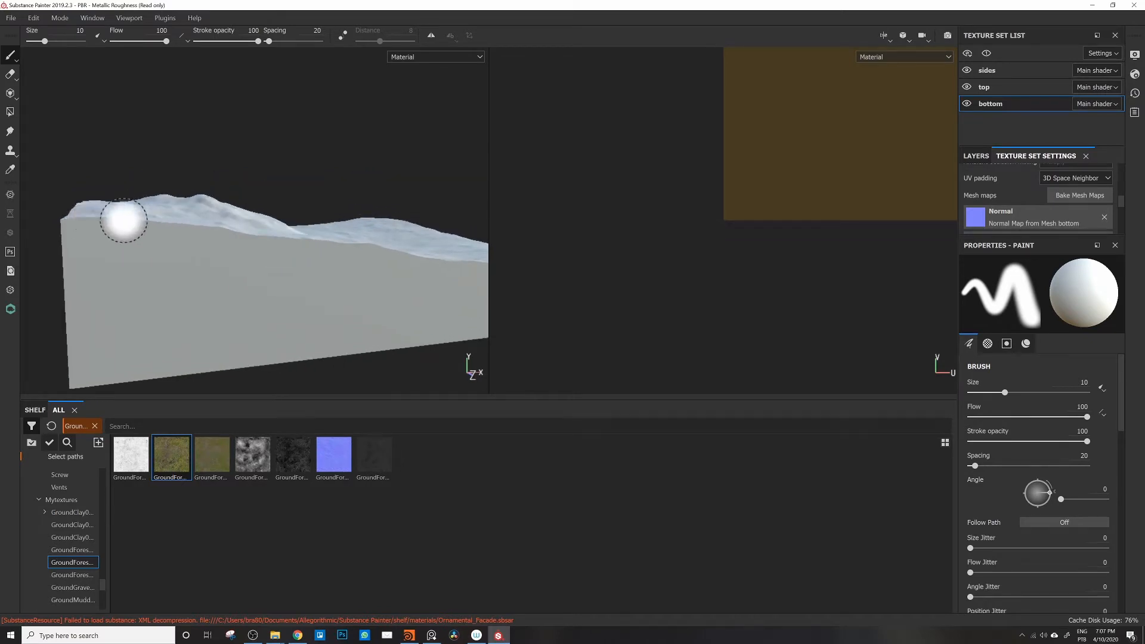
pyautogui.keyDown('alt'); pyautogui.moveTo(123, 222); pyautogui.dragTo(187, 154); pyautogui.keyUp('alt')
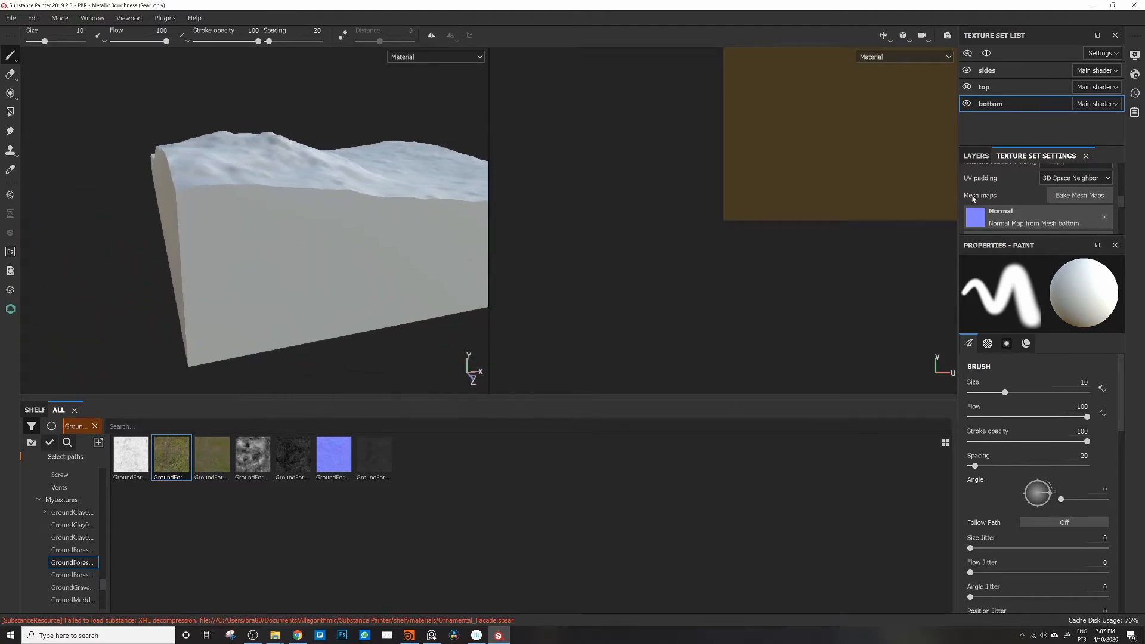
# Step: Add a fill layer to the sides texture set and assign the GroundForest003_COL_VAR1_HIRES texture as its base color
pyautogui.click(985, 156)
pyautogui.click(1000, 70)
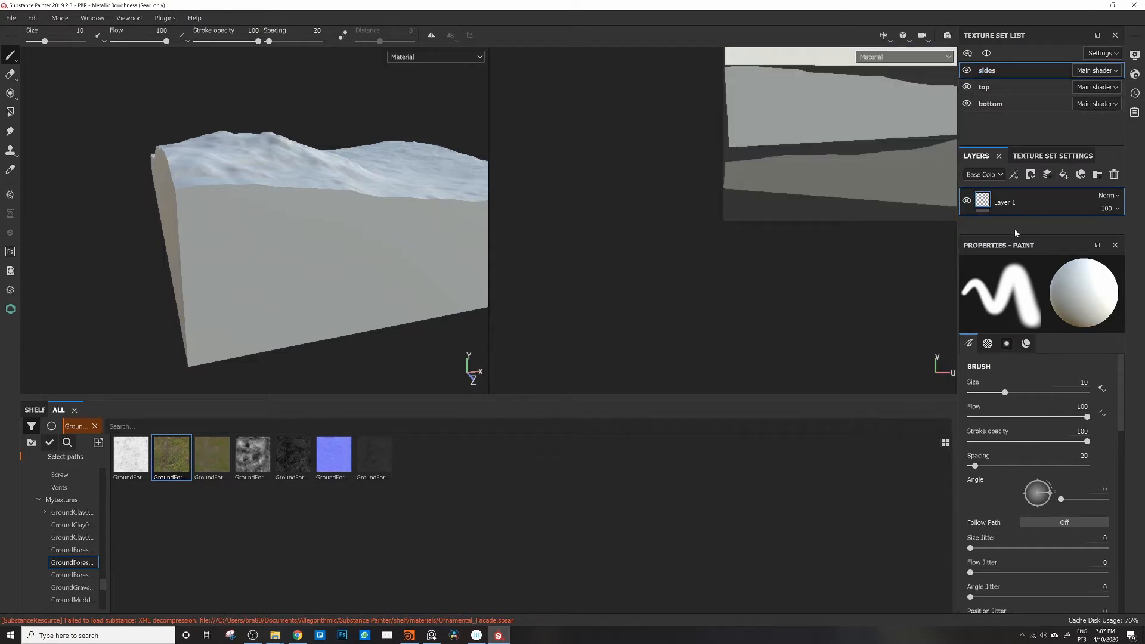
pyautogui.moveTo(1018, 233); pyautogui.dragTo(1002, 293)
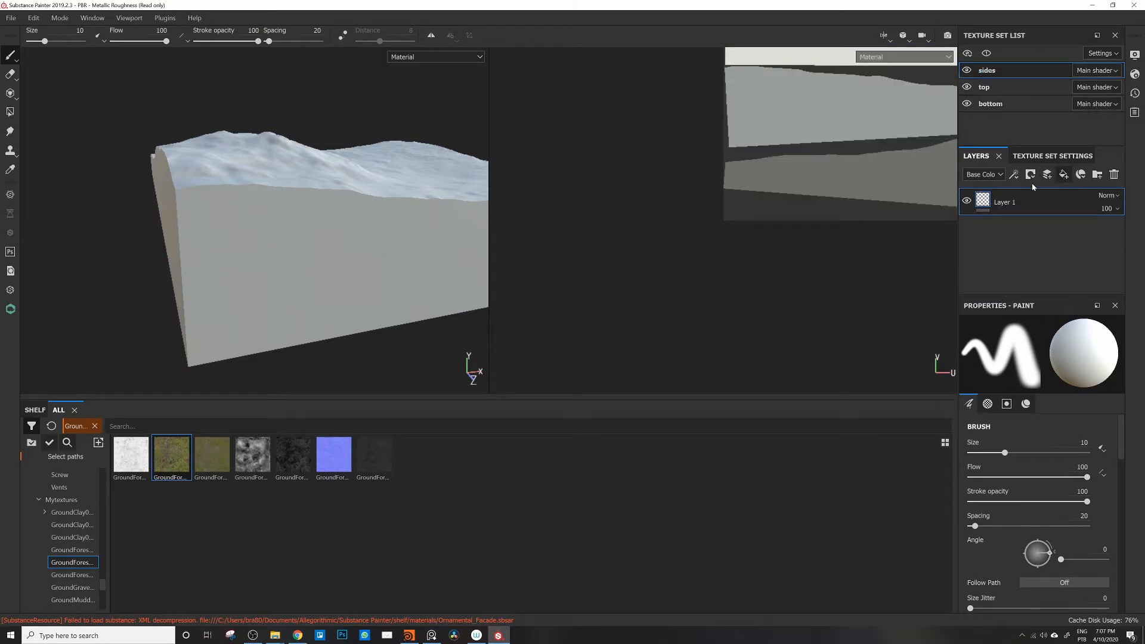
pyautogui.click(1064, 174)
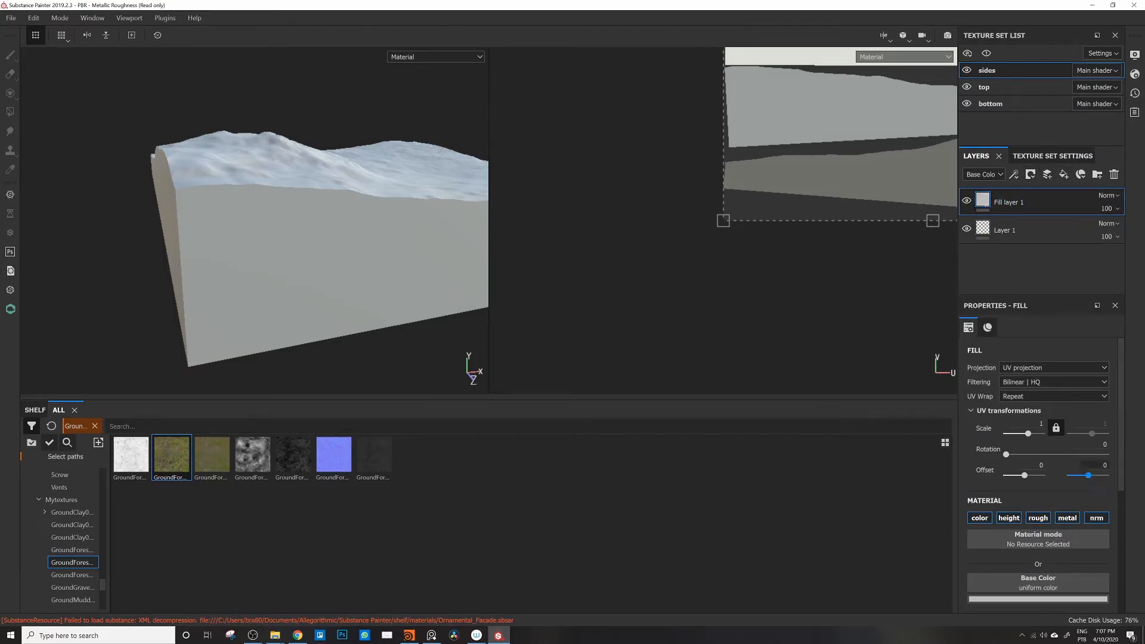
pyautogui.scroll(-5, 1105, 521)
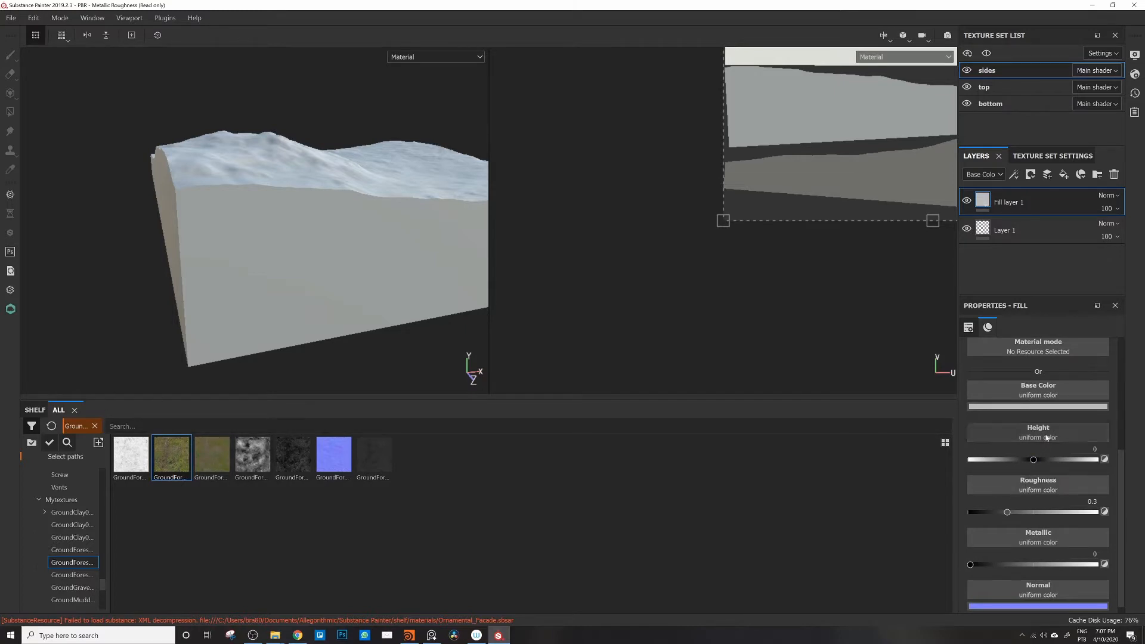
pyautogui.moveTo(172, 458); pyautogui.dragTo(1026, 400)
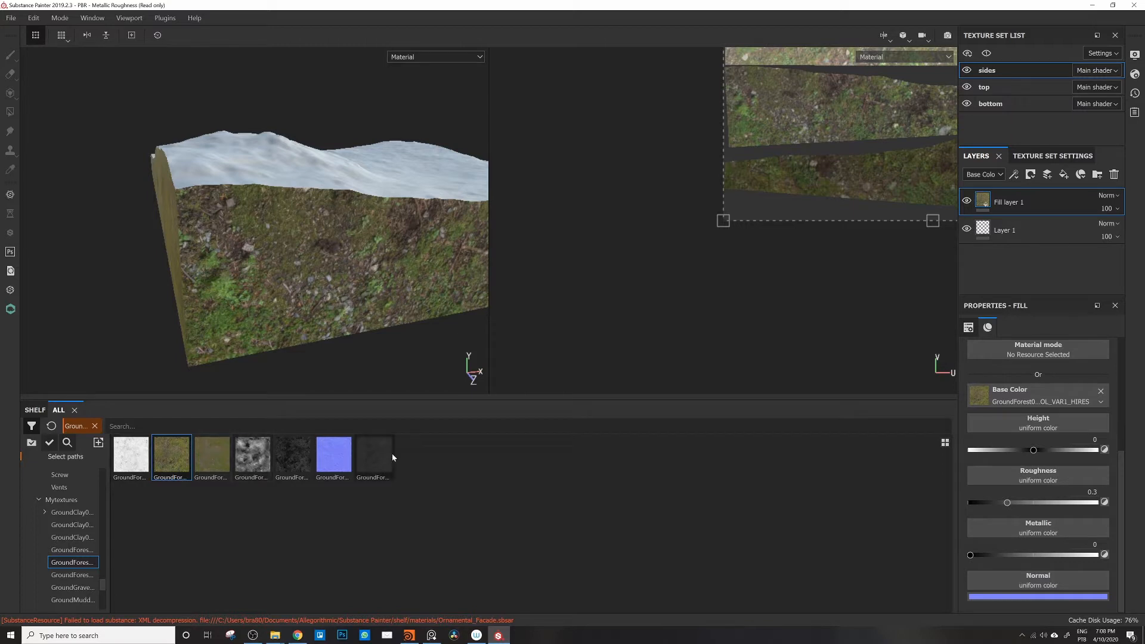
# Step: Enlarge the shelf thumbnails and assign the GroundForest003 DISP, NRM and GLOSS maps to the fill layer's height, normal and roughness
pyautogui.click(374, 458)
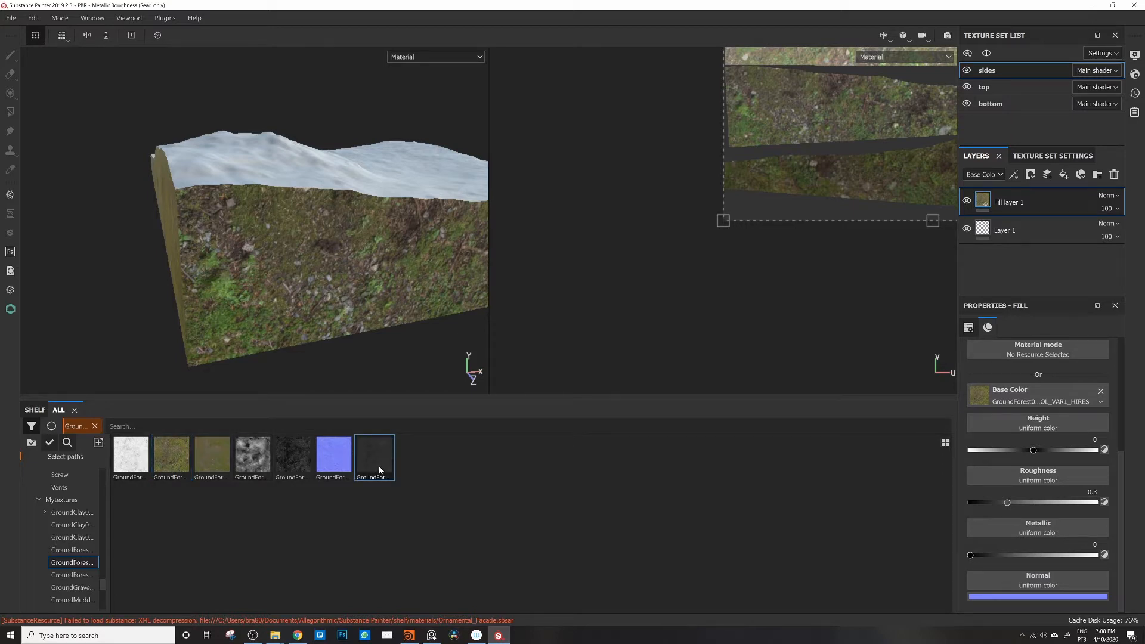
pyautogui.click(944, 445)
pyautogui.click(953, 482)
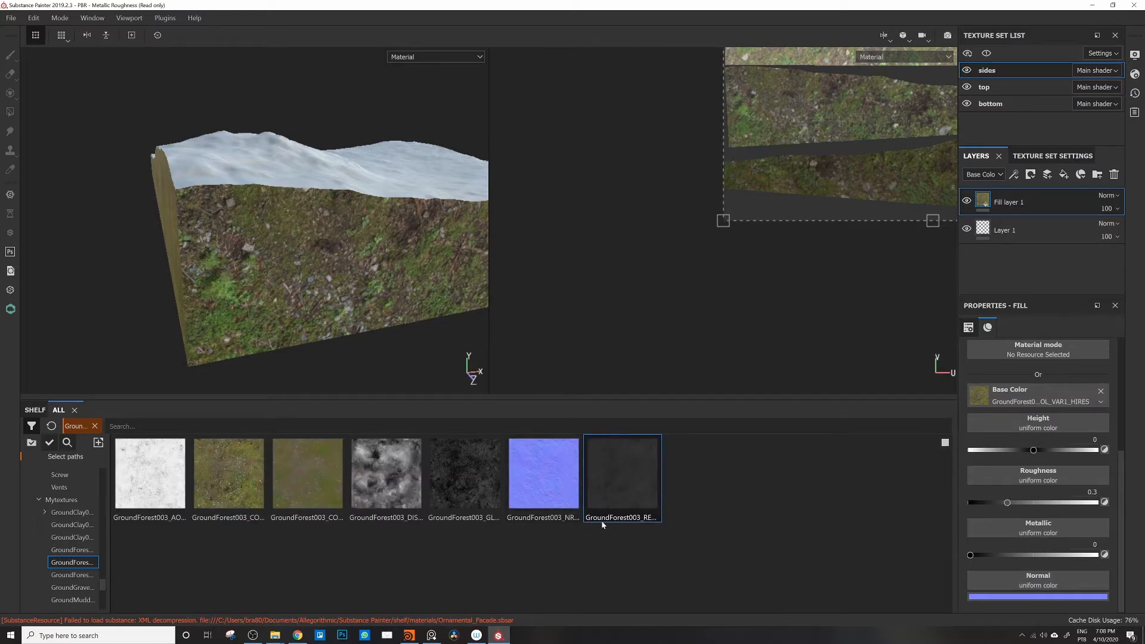
pyautogui.click(634, 537)
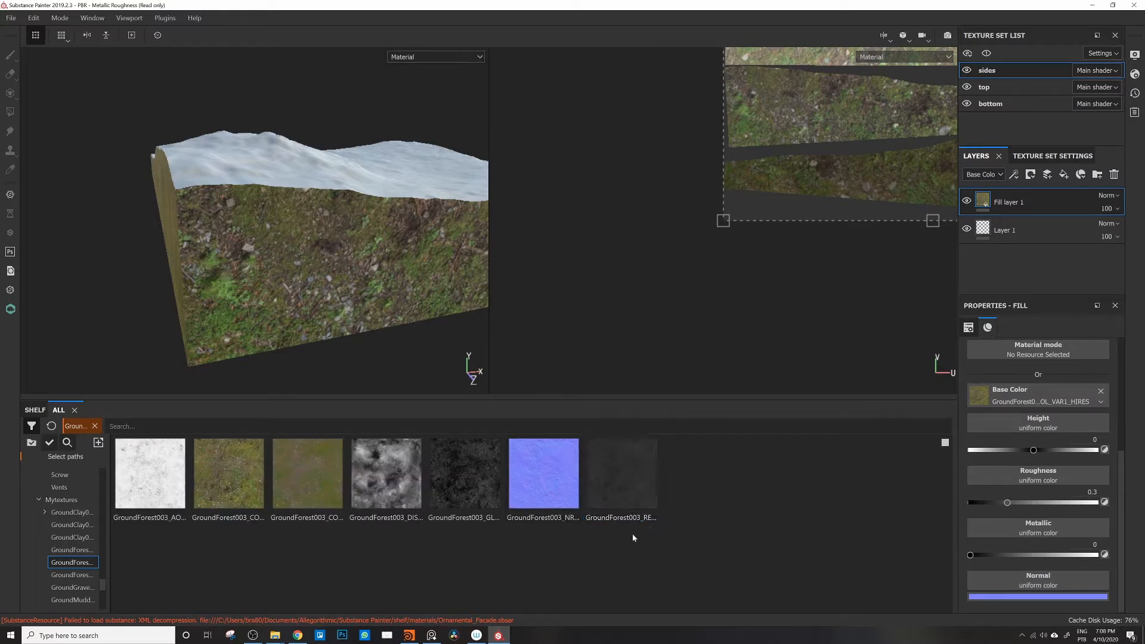
pyautogui.moveTo(383, 486); pyautogui.dragTo(1032, 424)
pyautogui.moveTo(539, 480); pyautogui.dragTo(1058, 579)
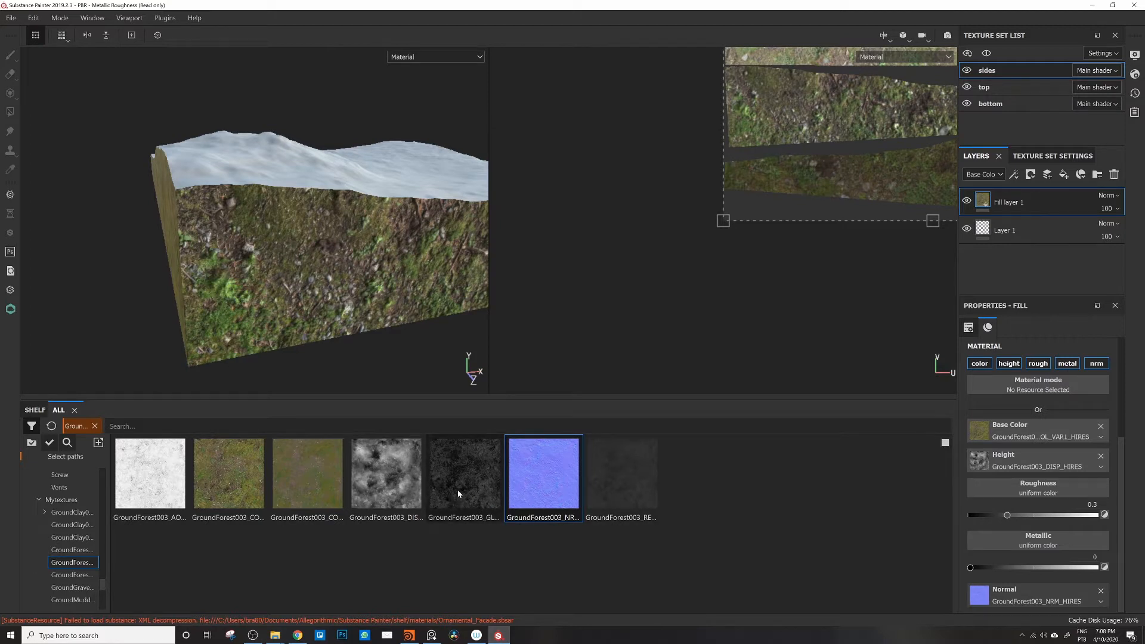
pyautogui.moveTo(457, 489); pyautogui.dragTo(1039, 488)
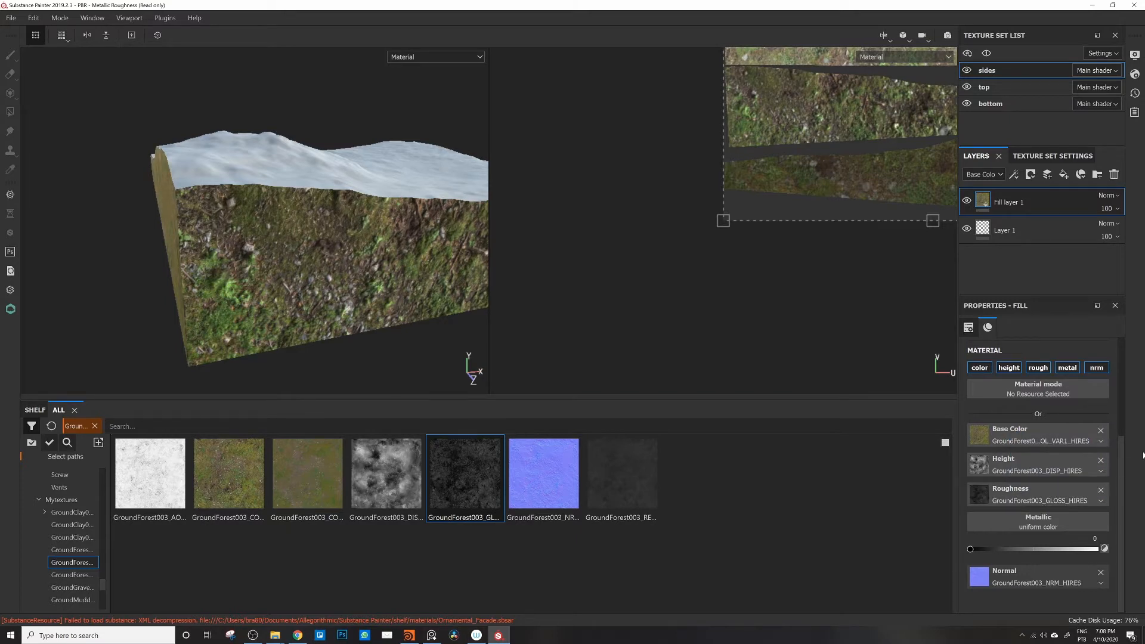
# Step: Check the resource choices and color space options of the fill layer's roughness map
pyautogui.click(1100, 501)
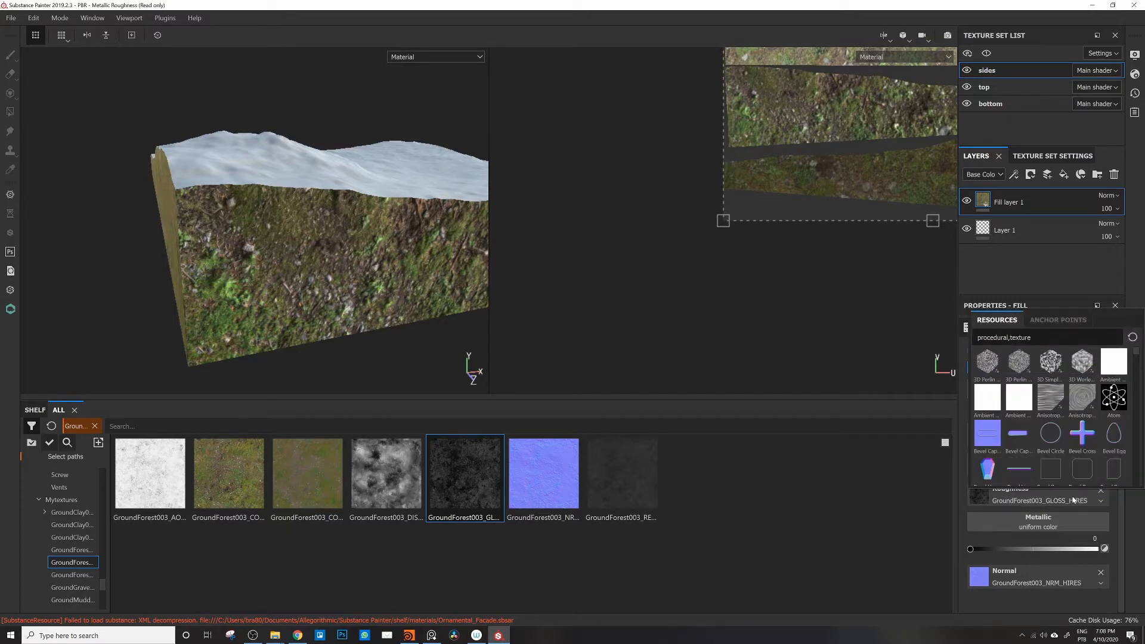
pyautogui.click(1102, 501)
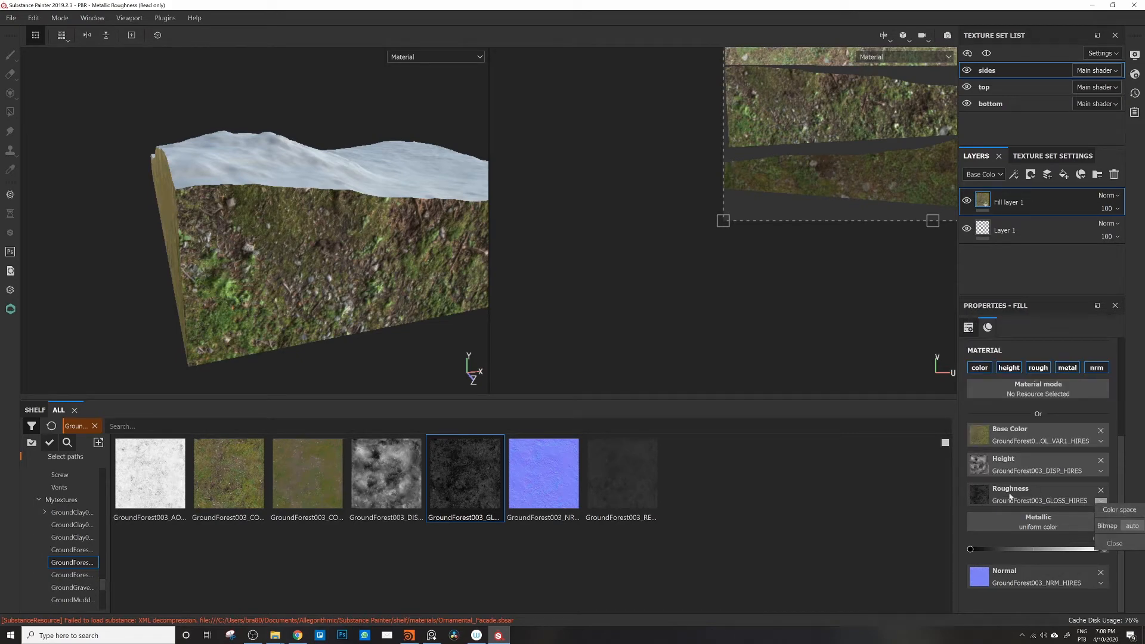
pyautogui.click(987, 496)
pyautogui.click(985, 496)
pyautogui.click(884, 500)
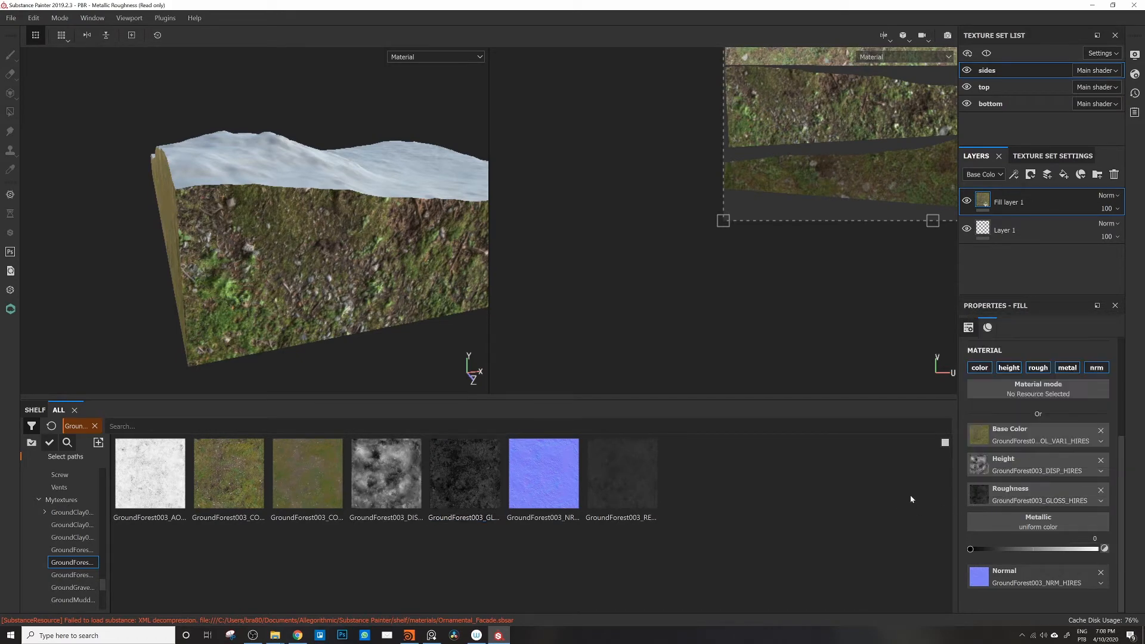
# Step: Toggle the fill layer's visibility off and on, and set its UV scale to 12.27
pyautogui.rightClick(240, 259)
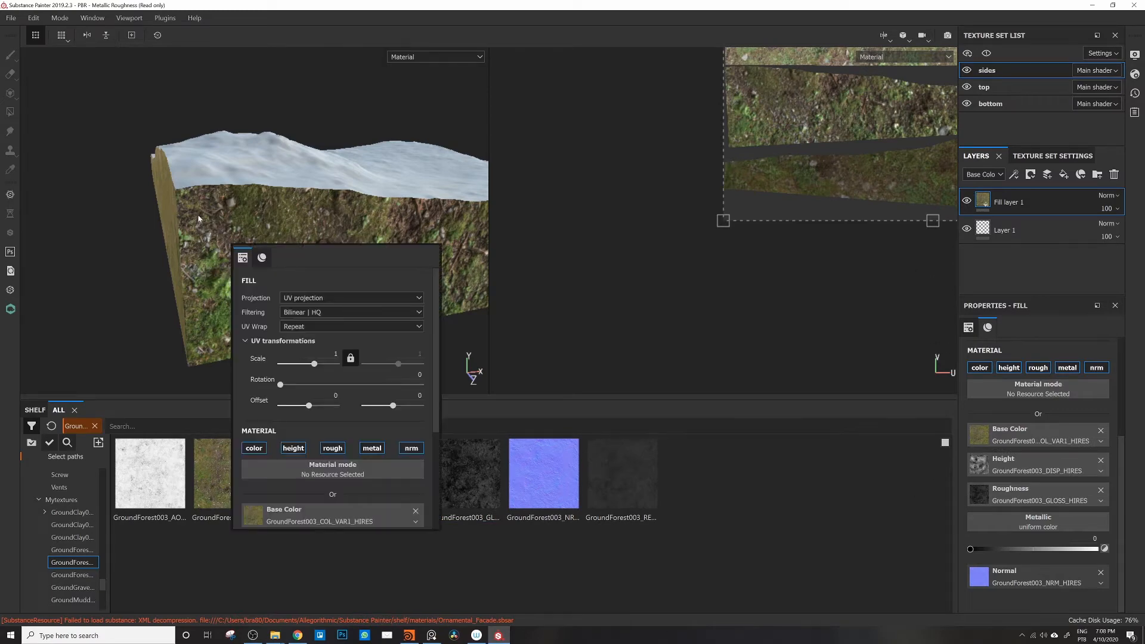
pyautogui.keyDown('alt'); pyautogui.moveTo(196, 213); pyautogui.dragTo(225, 244); pyautogui.keyUp('alt')
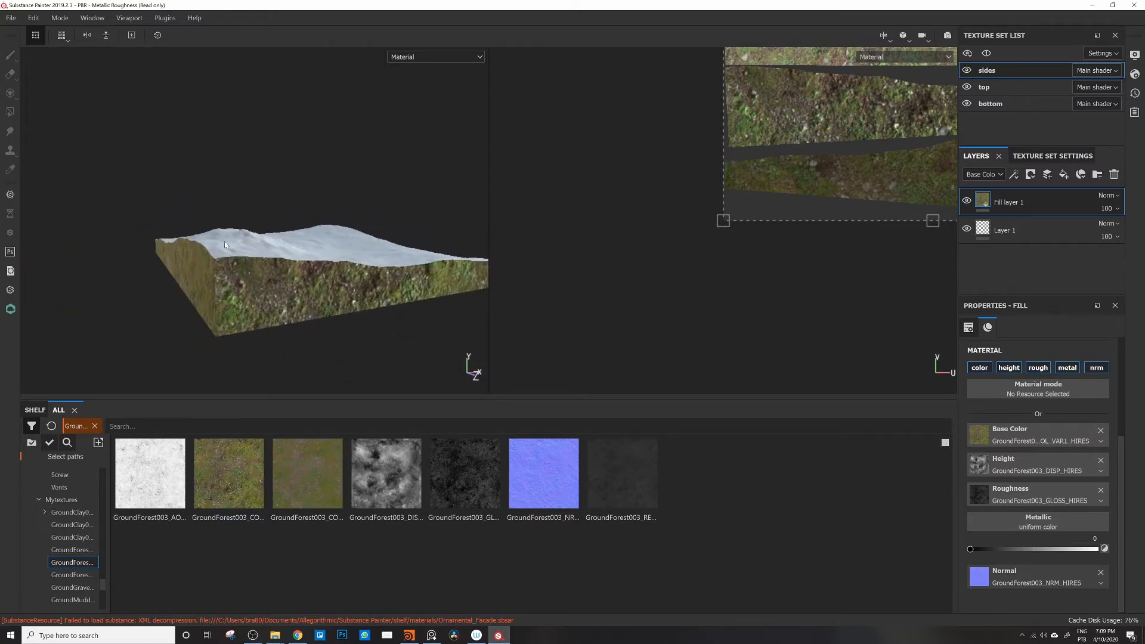
pyautogui.click(967, 201)
pyautogui.click(967, 201)
pyautogui.click(970, 328)
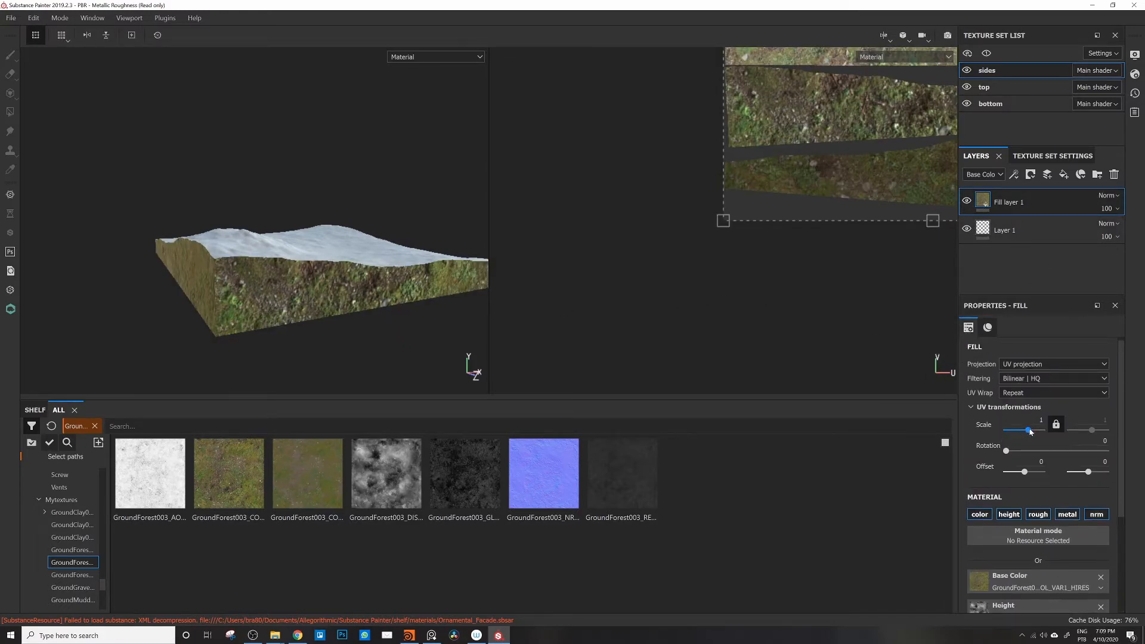
pyautogui.moveTo(1031, 432); pyautogui.dragTo(1031, 430)
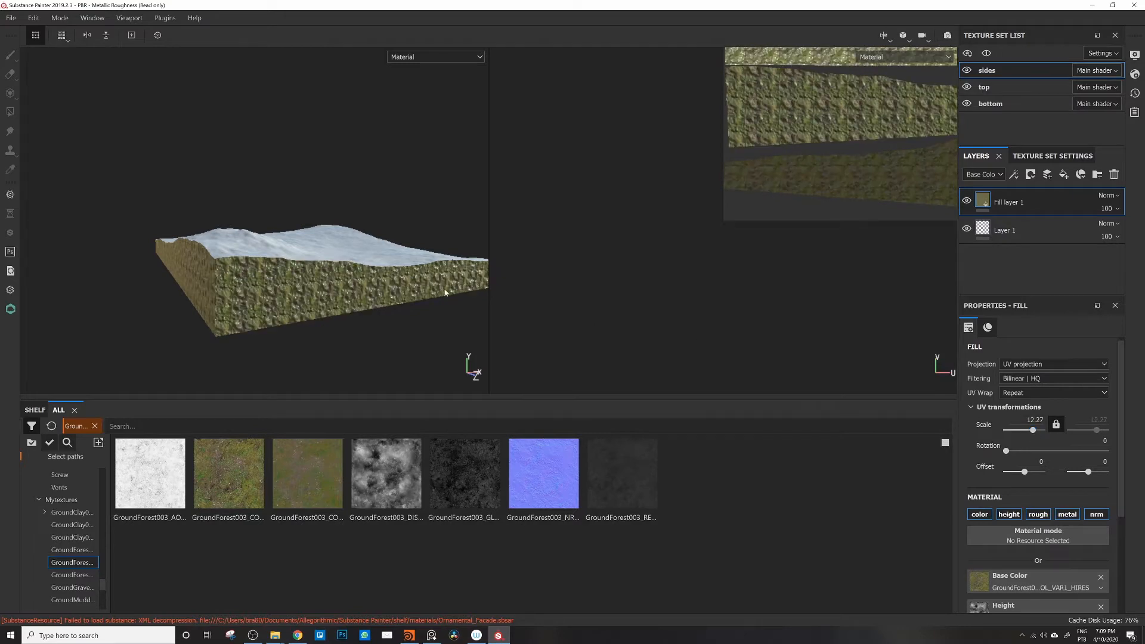
# Step: Examine the tiled side wall up close and disable the roughness channel of the fill layer
pyautogui.keyDown('alt'); pyautogui.moveTo(248, 254); pyautogui.dragTo(511, 312, button='right'); pyautogui.keyUp('alt')
pyautogui.keyDown('alt'); pyautogui.moveTo(337, 263); pyautogui.dragTo(215, 178); pyautogui.keyUp('alt')
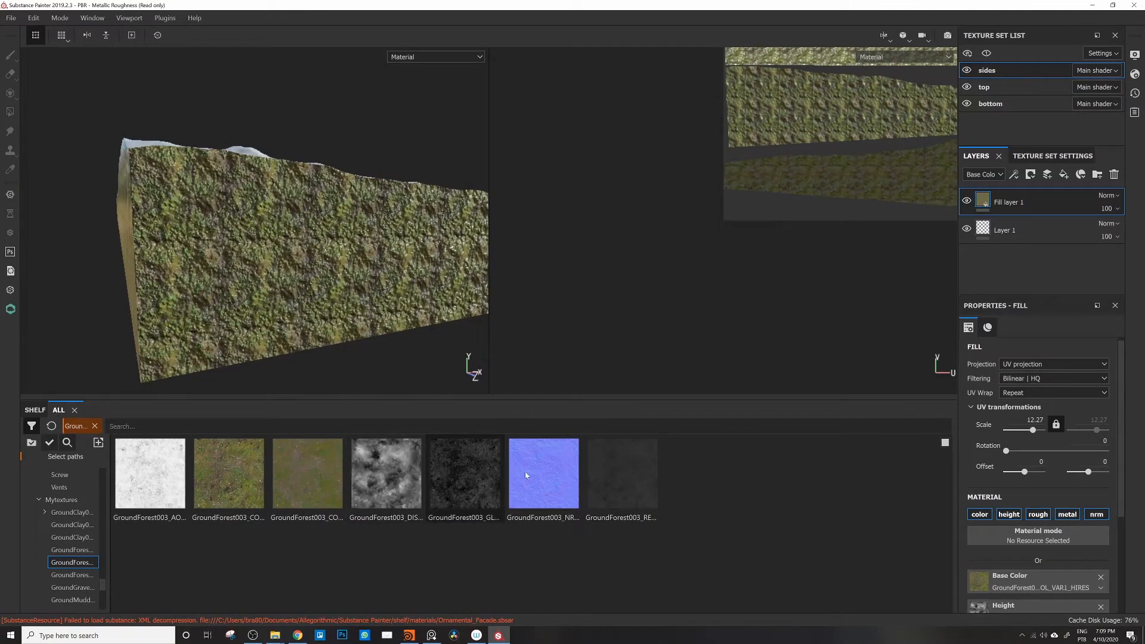
pyautogui.scroll(-2, 1119, 477)
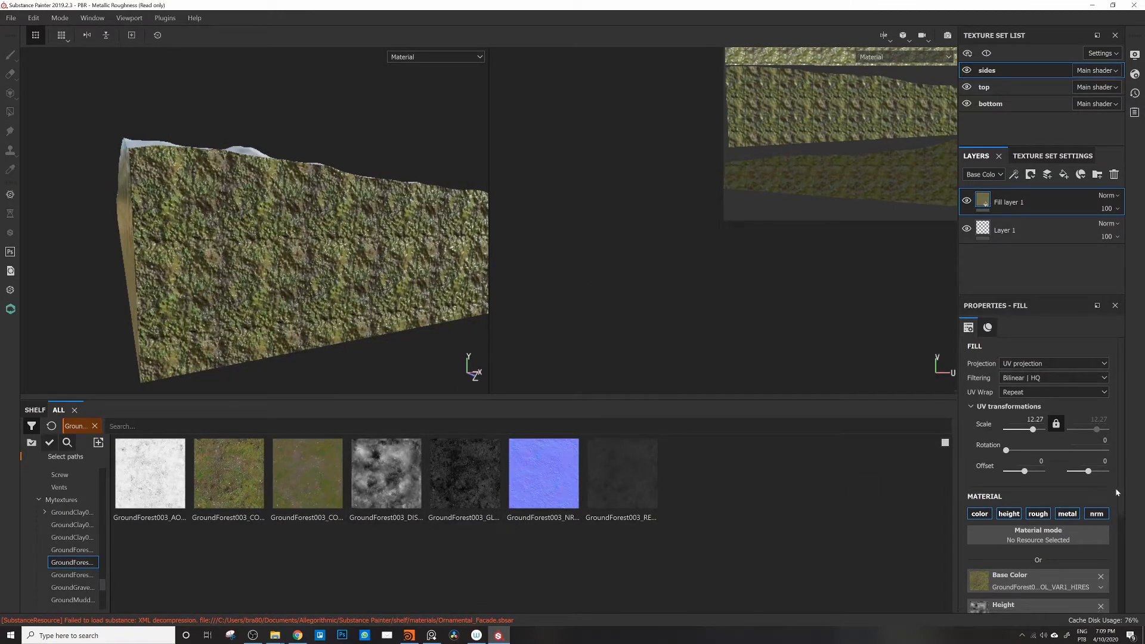
pyautogui.moveTo(1103, 522); pyautogui.dragTo(1084, 545)
pyautogui.click(1037, 473)
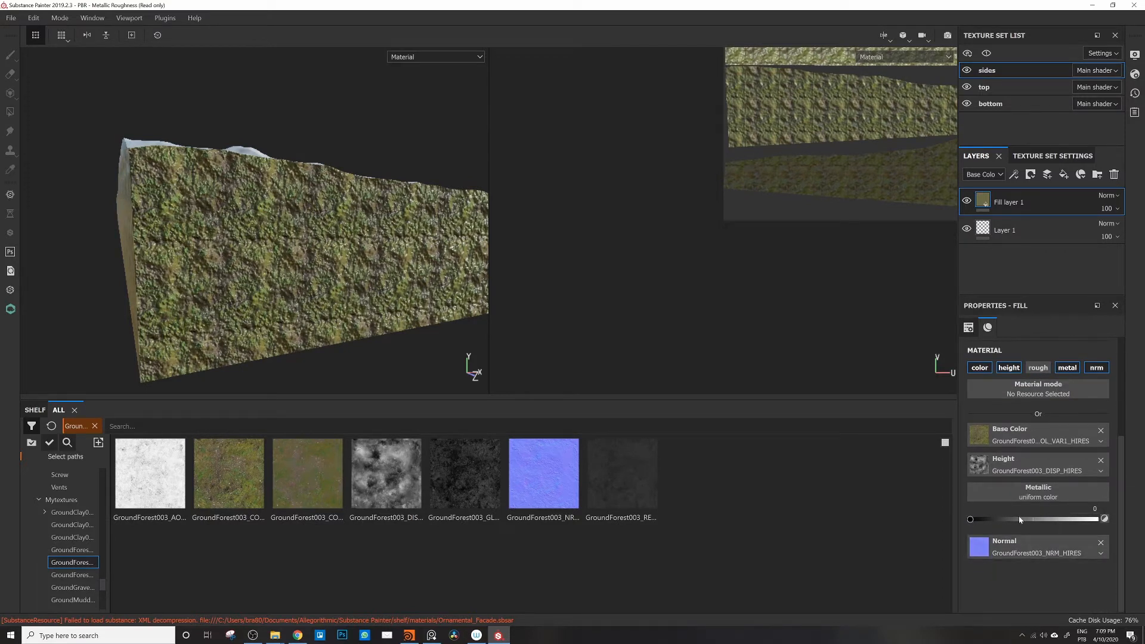
# Step: Re-enable the fill layer's roughness channel, remove its GLOSS map and set the uniform roughness to about 0.656
pyautogui.moveTo(1011, 518); pyautogui.dragTo(971, 519)
pyautogui.click(1037, 367)
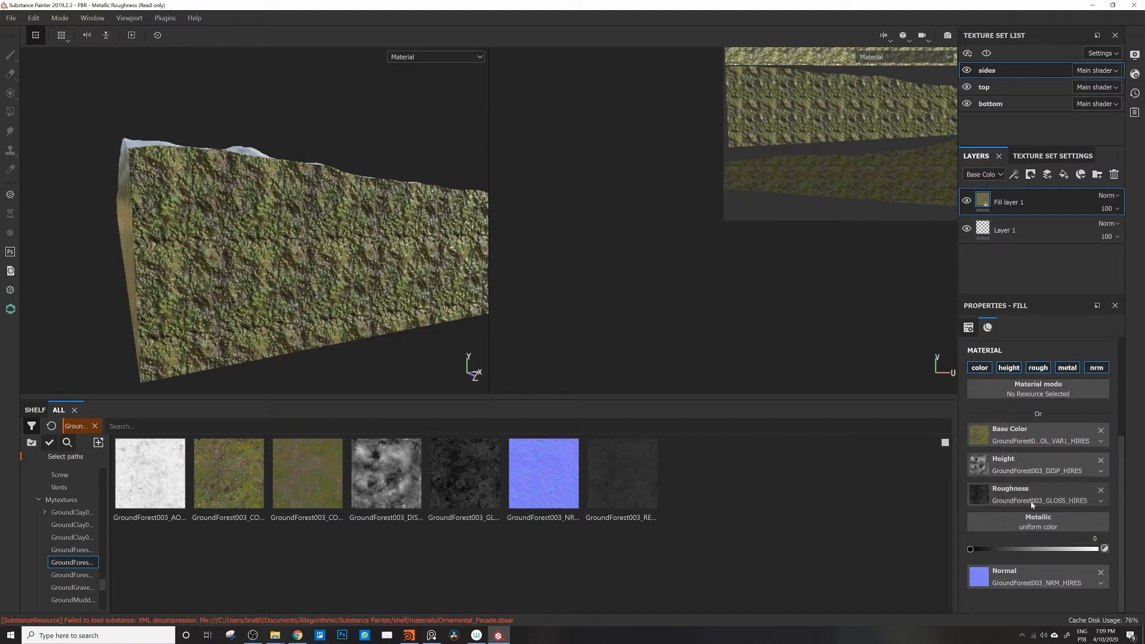
pyautogui.click(1101, 489)
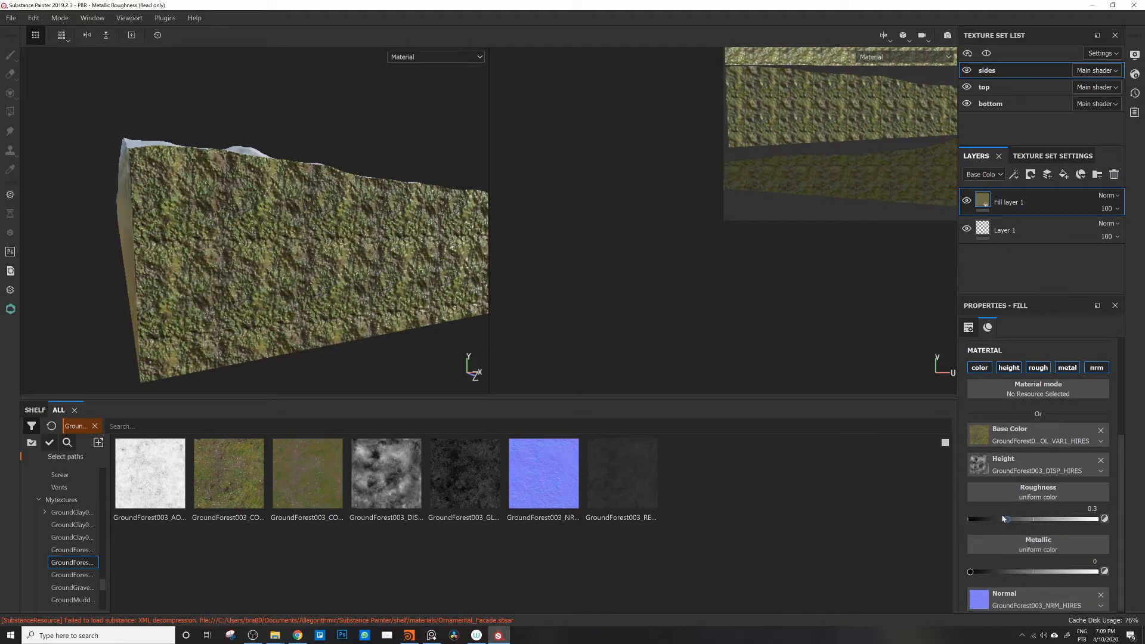
pyautogui.moveTo(1010, 521); pyautogui.dragTo(1019, 521)
pyautogui.moveTo(1004, 523); pyautogui.dragTo(1054, 523)
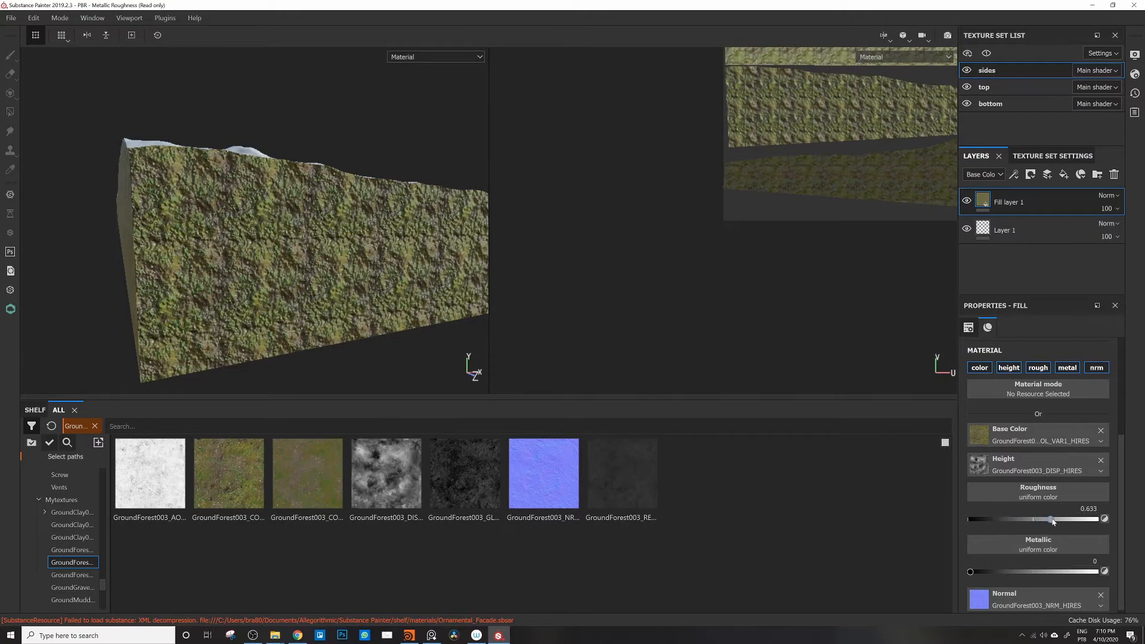
# Step: Add a black mask with a paint effect to the ground forest fill layer
pyautogui.moveTo(346, 204)
pyautogui.keyDown('alt'); pyautogui.mouseDown()
pyautogui.moveTo(316, 253)
pyautogui.moveTo(282, 196)
pyautogui.moveTo(340, 212)
pyautogui.mouseUp(); pyautogui.keyUp('alt')
pyautogui.keyDown('alt'); pyautogui.moveTo(381, 227); pyautogui.dragTo(496, 271, button='right'); pyautogui.keyUp('alt')
pyautogui.keyDown('alt'); pyautogui.moveTo(496, 272); pyautogui.dragTo(91, 211); pyautogui.keyUp('alt')
pyautogui.keyDown('alt'); pyautogui.moveTo(267, 209); pyautogui.dragTo(83, 201); pyautogui.keyUp('alt')
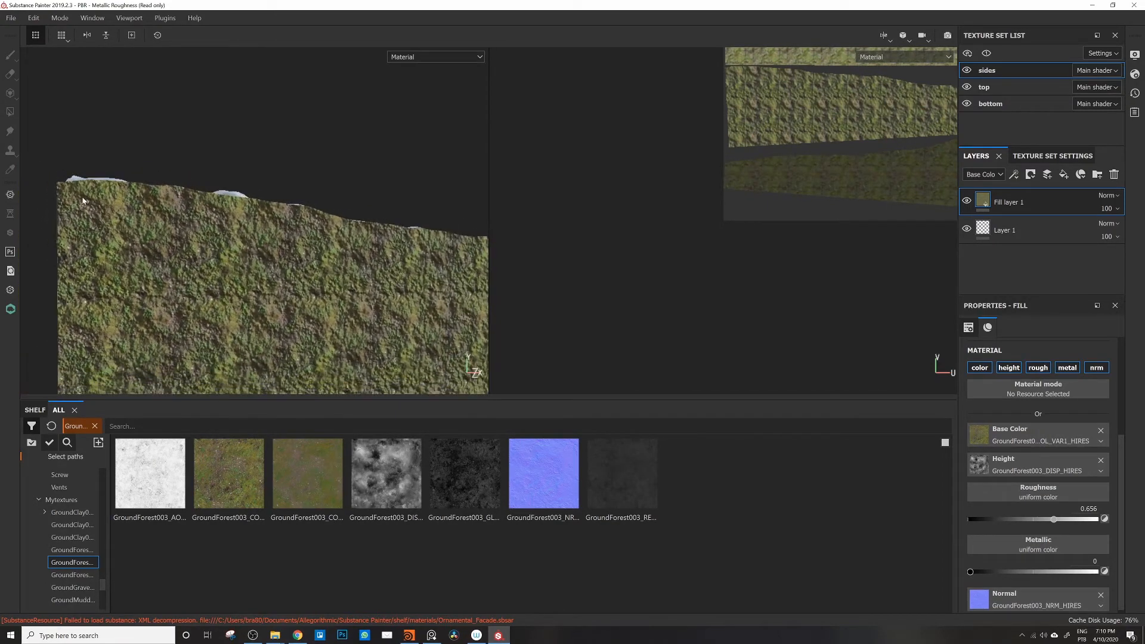
pyautogui.keyDown('alt'); pyautogui.moveTo(335, 225); pyautogui.dragTo(240, 135); pyautogui.keyUp('alt')
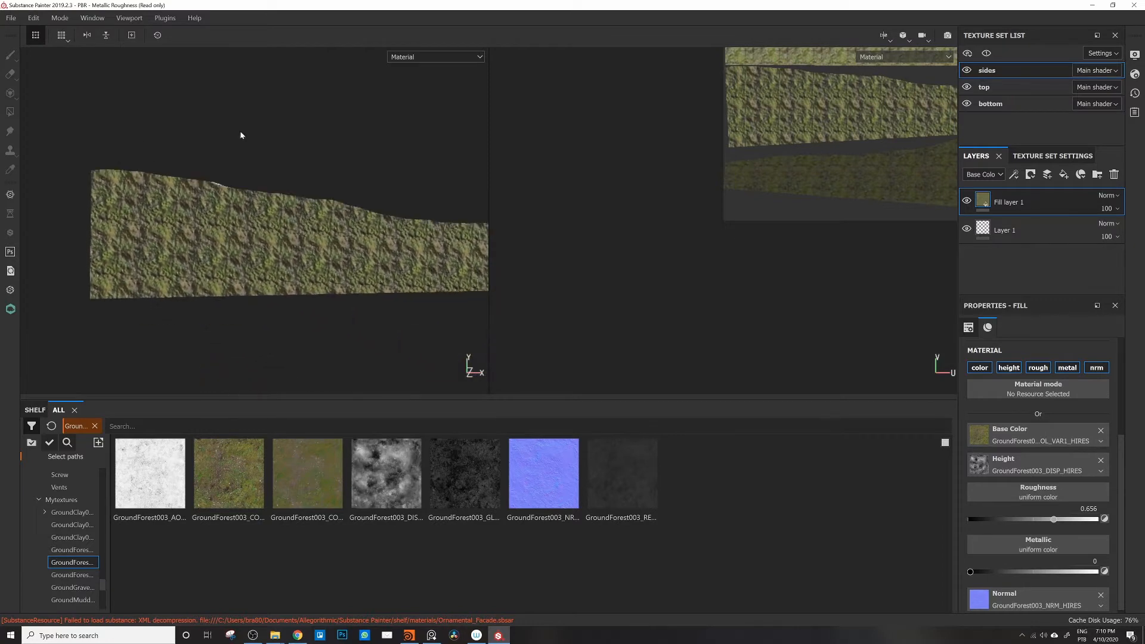
pyautogui.click(1037, 176)
pyautogui.click(1051, 204)
pyautogui.click(1014, 174)
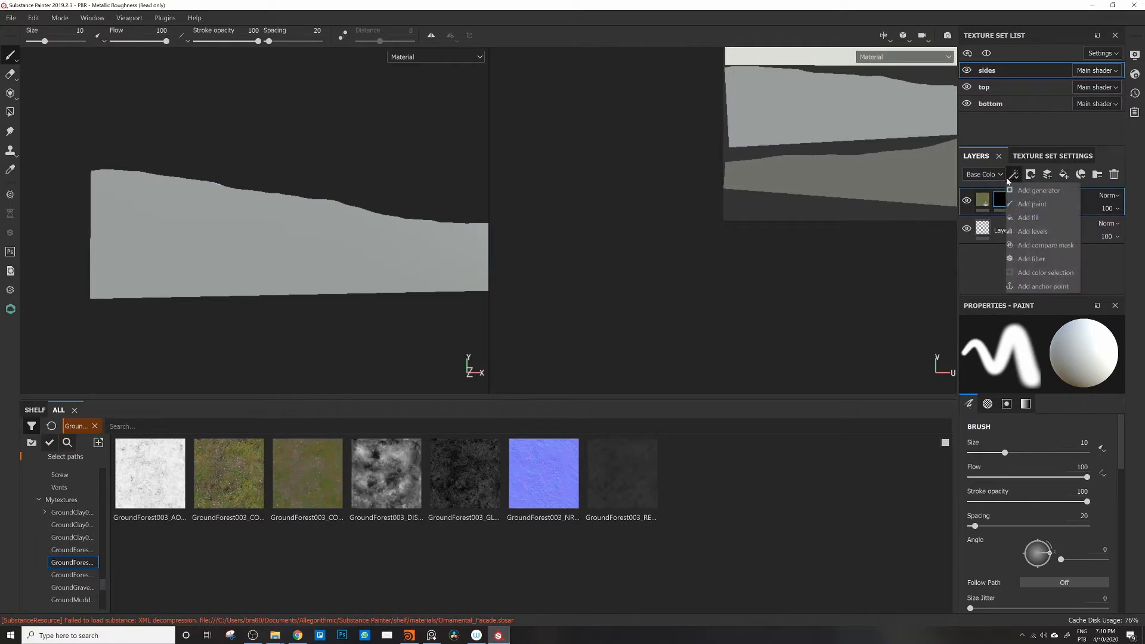
pyautogui.click(1044, 206)
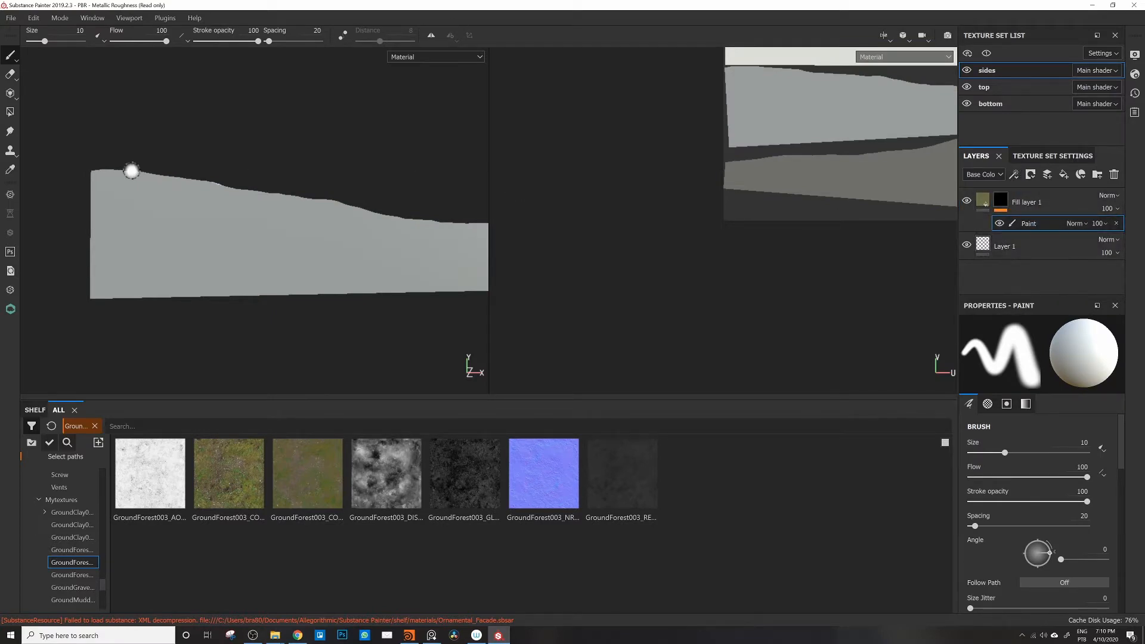
# Step: Choose the Dirt 1 brush from the shelf's brushes for painting the mask
pyautogui.moveTo(131, 171)
pyautogui.keyDown('alt'); pyautogui.mouseDown()
pyautogui.moveTo(250, 220)
pyautogui.moveTo(197, 187)
pyautogui.moveTo(247, 226)
pyautogui.moveTo(235, 214)
pyautogui.moveTo(315, 208)
pyautogui.moveTo(290, 218)
pyautogui.mouseUp(); pyautogui.keyUp('alt')
pyautogui.hotkey('ctrl', 'z')
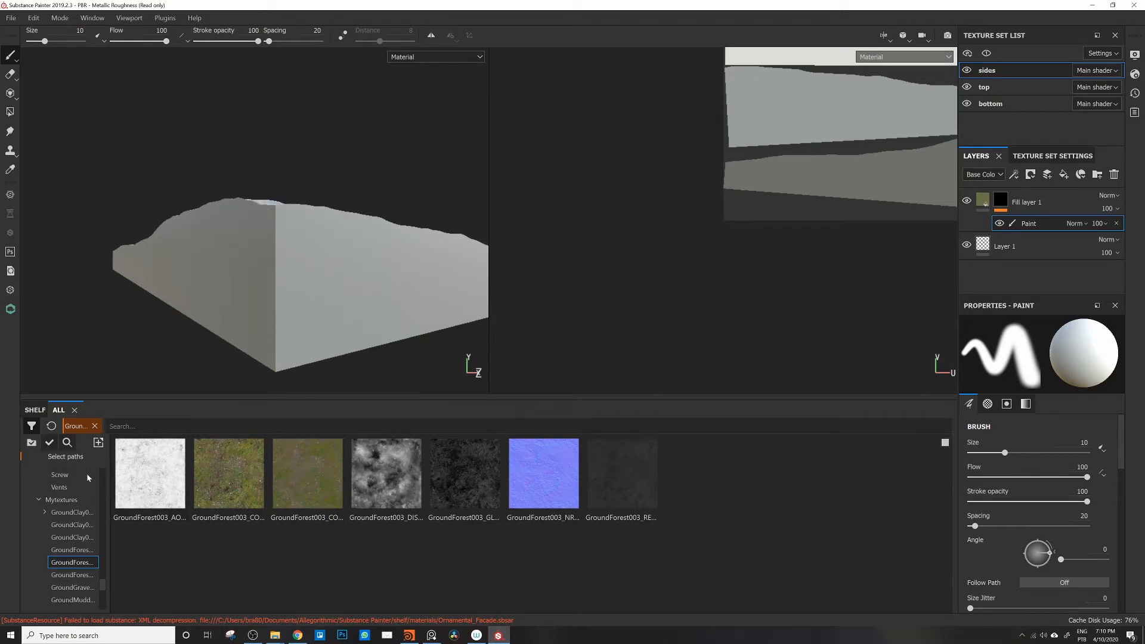
pyautogui.click(34, 429)
pyautogui.click(34, 429)
pyautogui.click(35, 411)
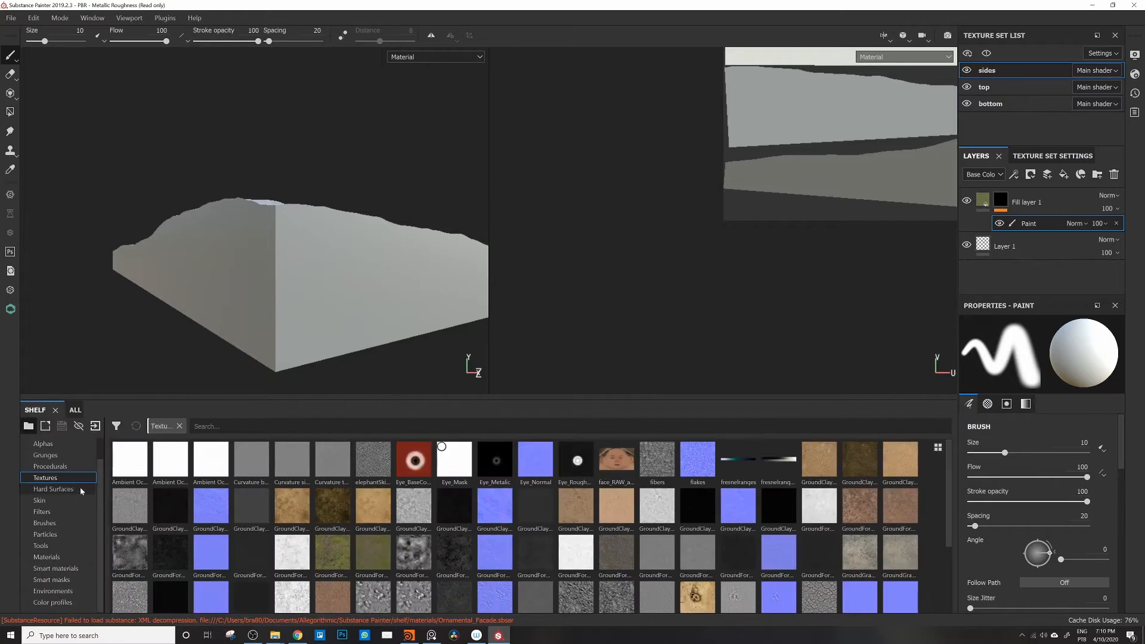
pyautogui.click(44, 524)
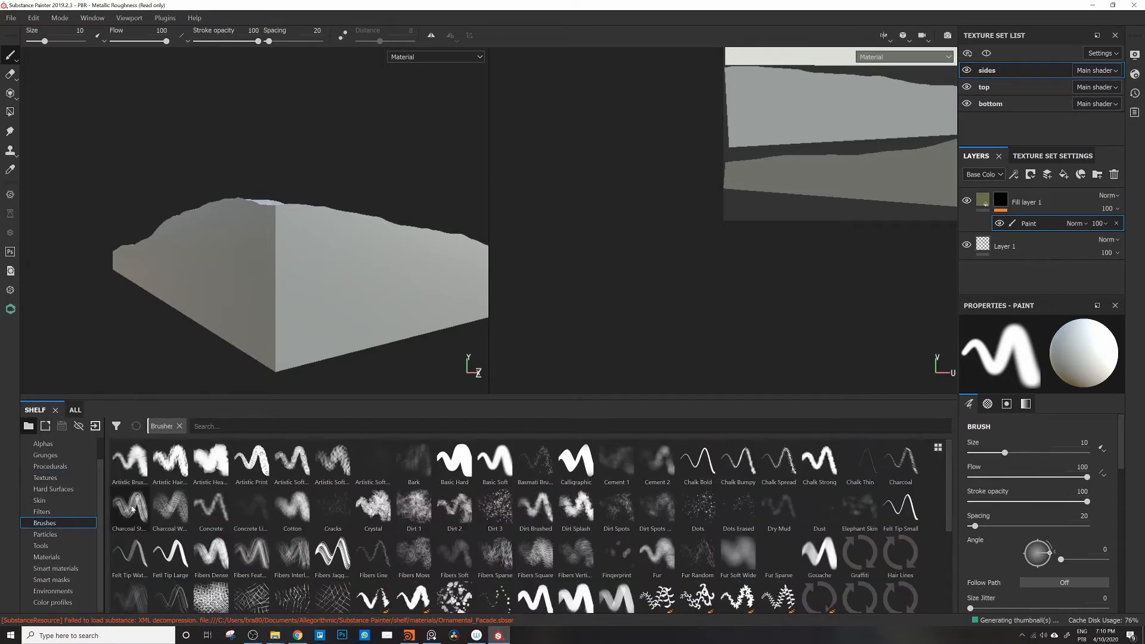
pyautogui.click(426, 503)
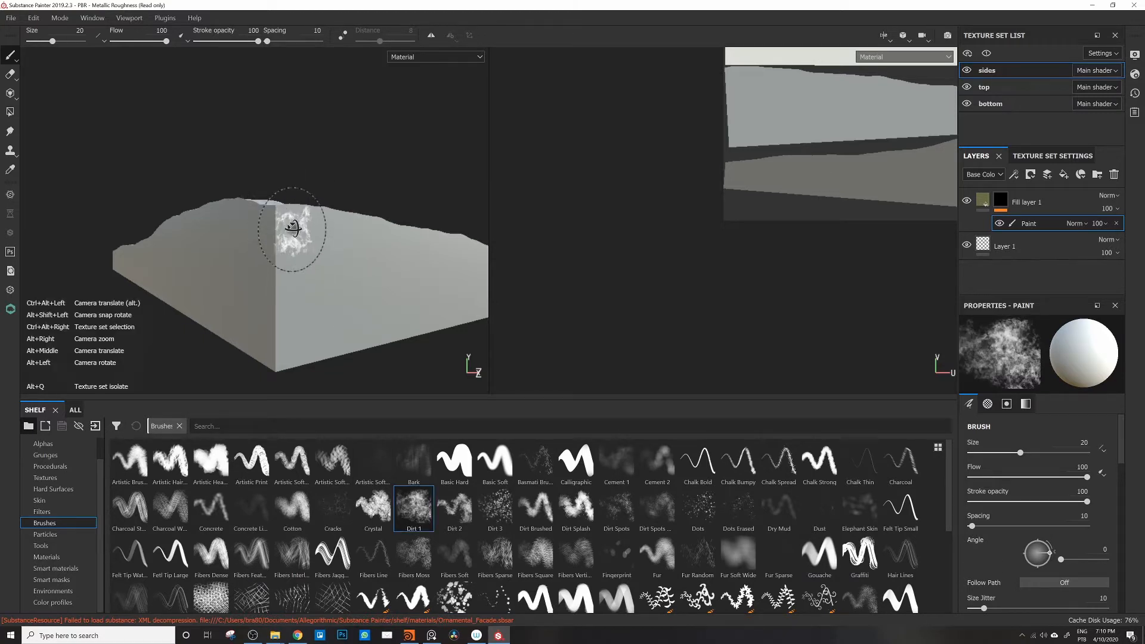
# Step: Try painting the mask along the wall's upper edge with the Dirt 1 brush at size 7.69
pyautogui.keyDown('alt'); pyautogui.moveTo(292, 229); pyautogui.dragTo(294, 218); pyautogui.keyUp('alt')
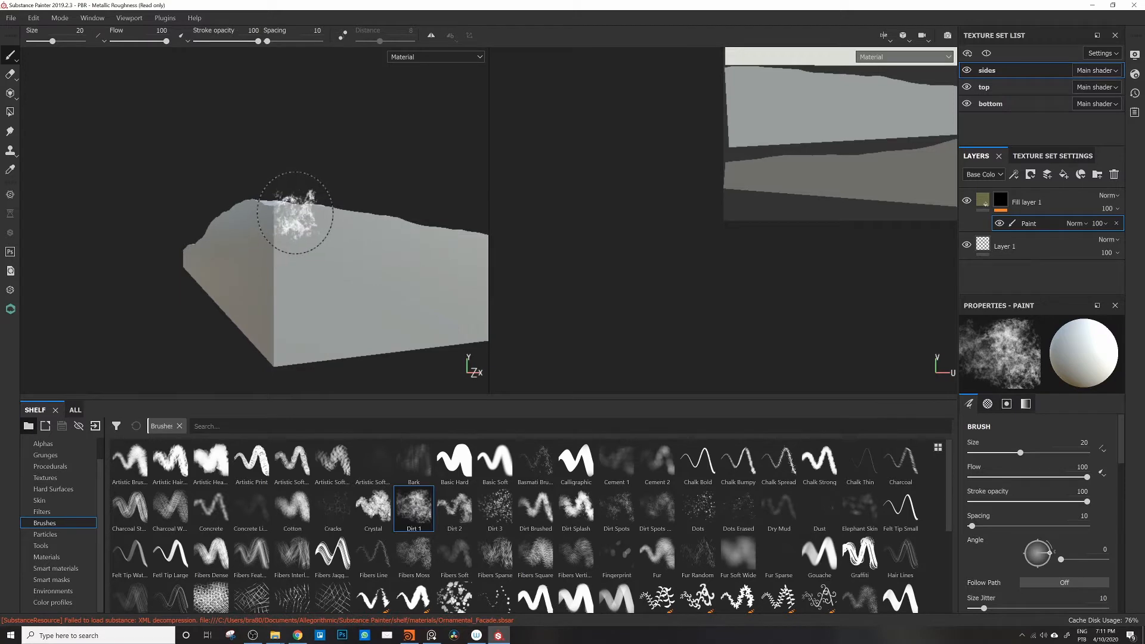
pyautogui.keyDown('ctrl'); pyautogui.moveTo(295, 213); pyautogui.dragTo(294, 214, button='right'); pyautogui.keyUp('ctrl')
pyautogui.moveTo(294, 214)
pyautogui.keyDown('alt'); pyautogui.mouseDown()
pyautogui.moveTo(179, 235)
pyautogui.moveTo(195, 236)
pyautogui.moveTo(183, 219)
pyautogui.moveTo(241, 246)
pyautogui.moveTo(199, 259)
pyautogui.moveTo(255, 269)
pyautogui.mouseUp(); pyautogui.keyUp('alt')
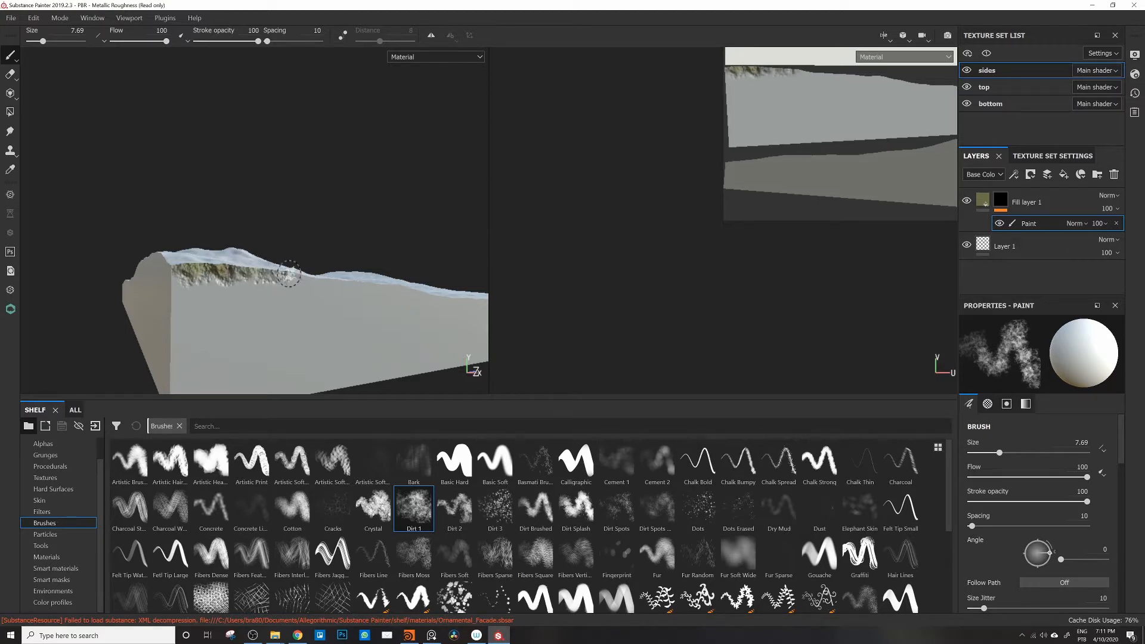
pyautogui.hotkey('ctrl', 'z')
pyautogui.hotkey('ctrl', 'z')
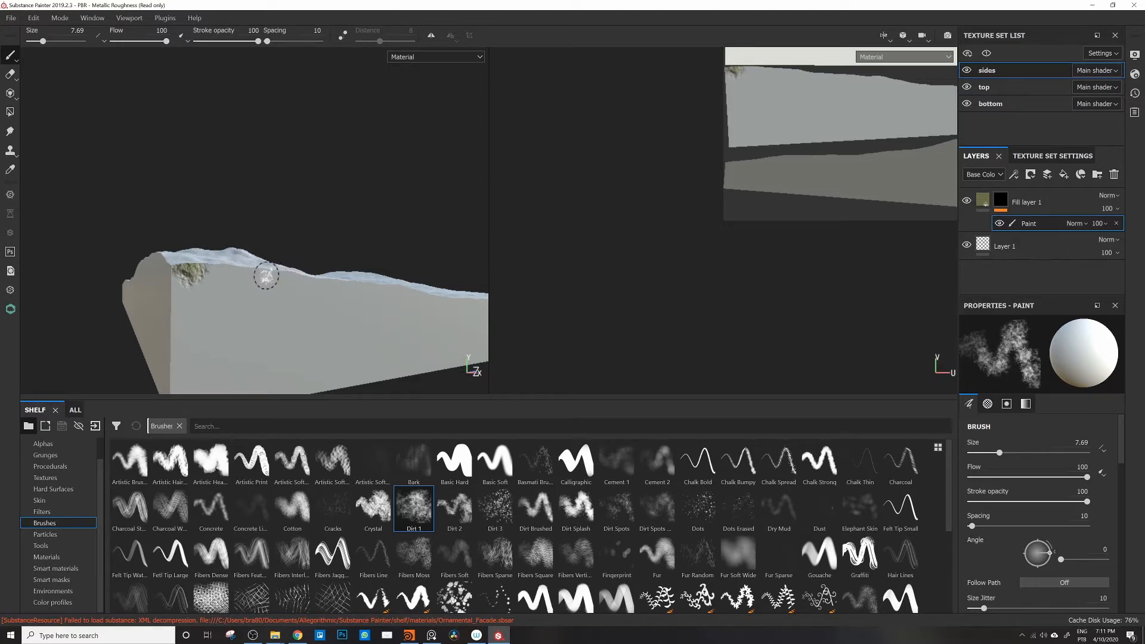
pyautogui.hotkey('ctrl', 'z')
# Step: Reduce the brush size to 5.17 and paint the mask along the upper edge of the long side wall
pyautogui.keyDown('ctrl'); pyautogui.moveTo(229, 259); pyautogui.dragTo(184, 263, button='right'); pyautogui.keyUp('ctrl')
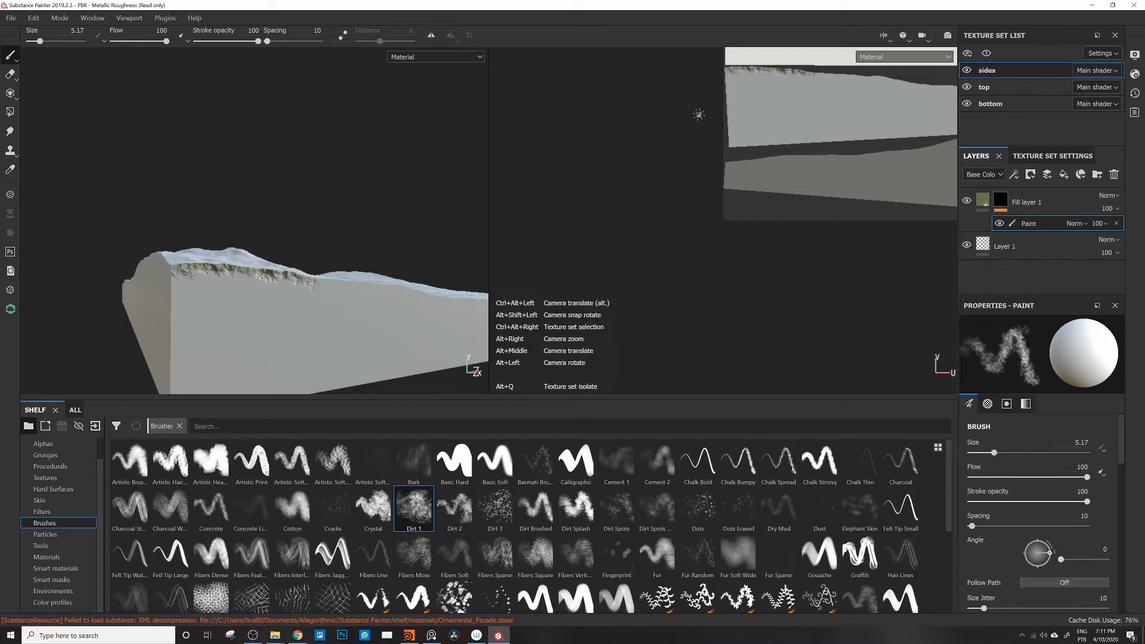
pyautogui.keyDown('alt'); pyautogui.moveTo(699, 112); pyautogui.dragTo(556, 200, button='middle'); pyautogui.keyUp('alt')
pyautogui.scroll(-2, 607, 170)
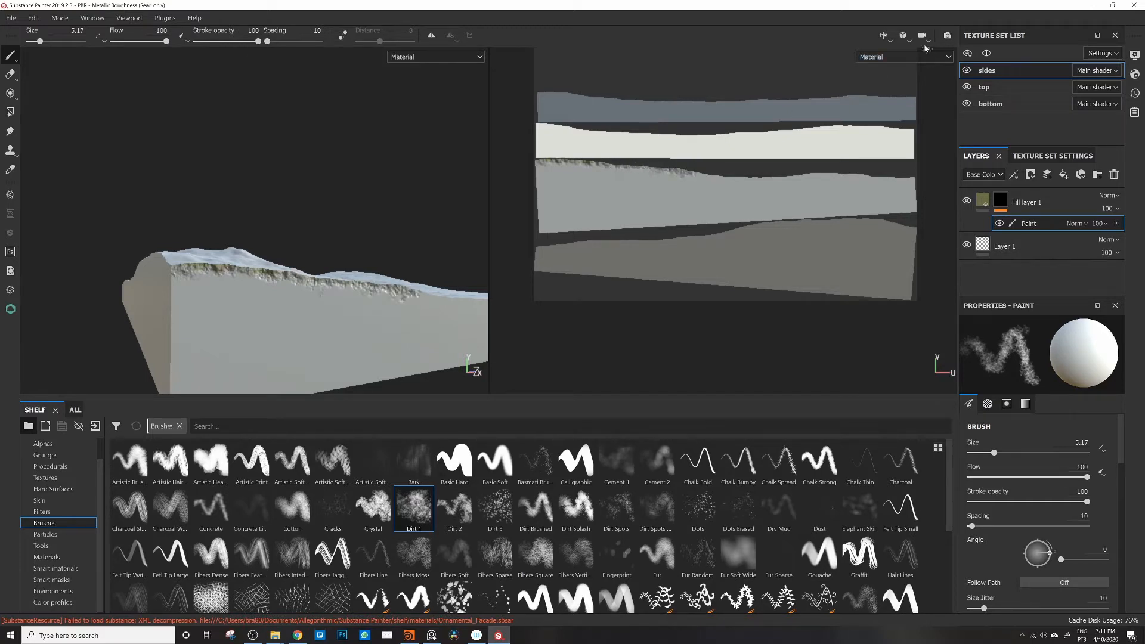
# Step: Switch to the 2D-only view and paint the mask along the upper edges of the two lower UV islands
pyautogui.click(885, 39)
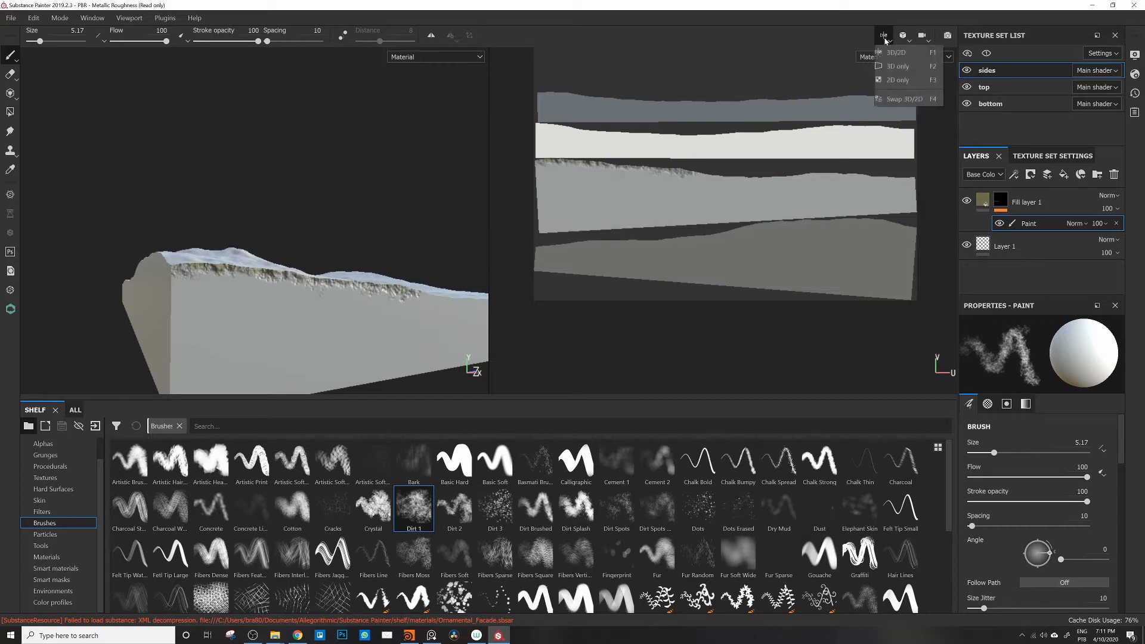
pyautogui.click(880, 79)
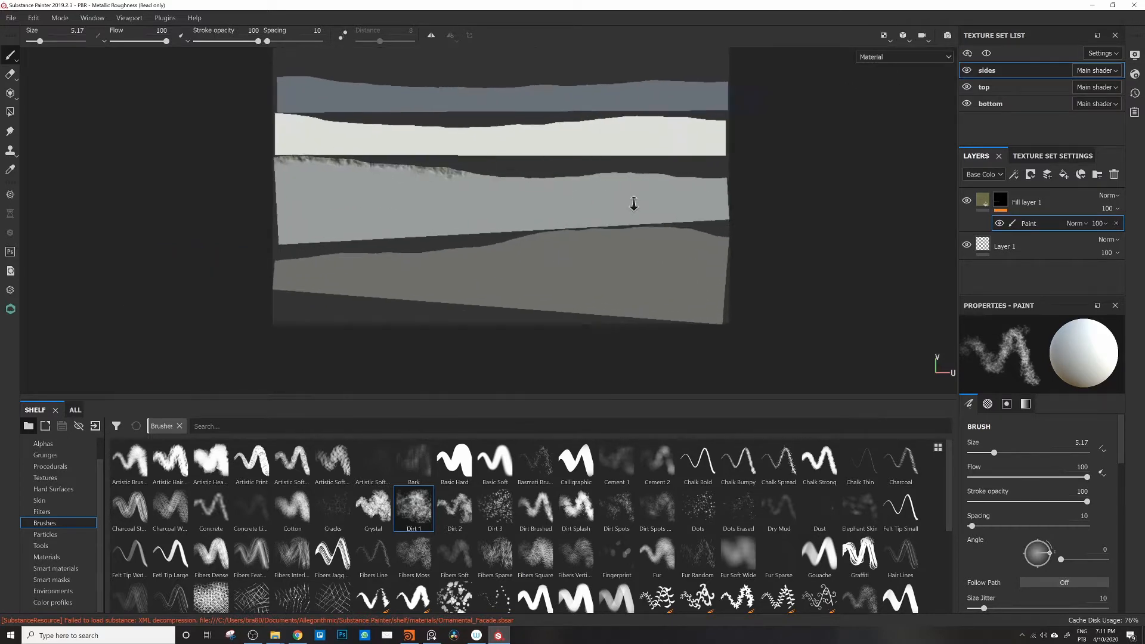
pyautogui.scroll(2, 505, 171)
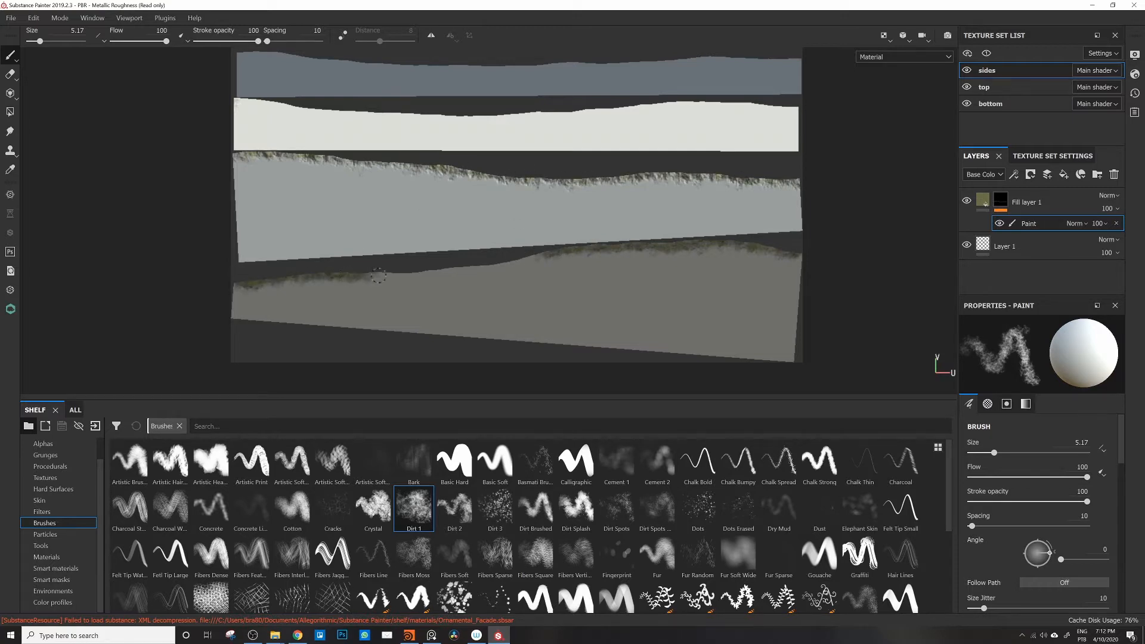
pyautogui.moveTo(414, 275); pyautogui.dragTo(539, 258)
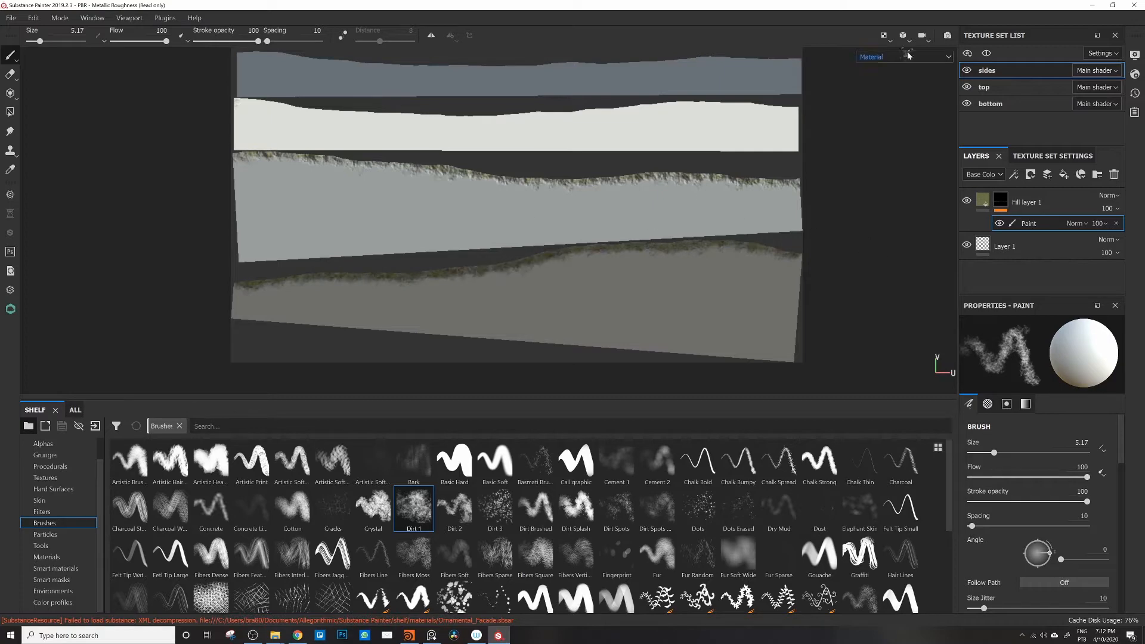
# Step: Switch to the 3D-only view and examine the painted grass edge along the terrain's side walls
pyautogui.click(886, 37)
pyautogui.click(897, 64)
pyautogui.keyDown('alt'); pyautogui.moveTo(412, 262); pyautogui.dragTo(428, 227); pyautogui.keyUp('alt')
pyautogui.scroll(2, 427, 227)
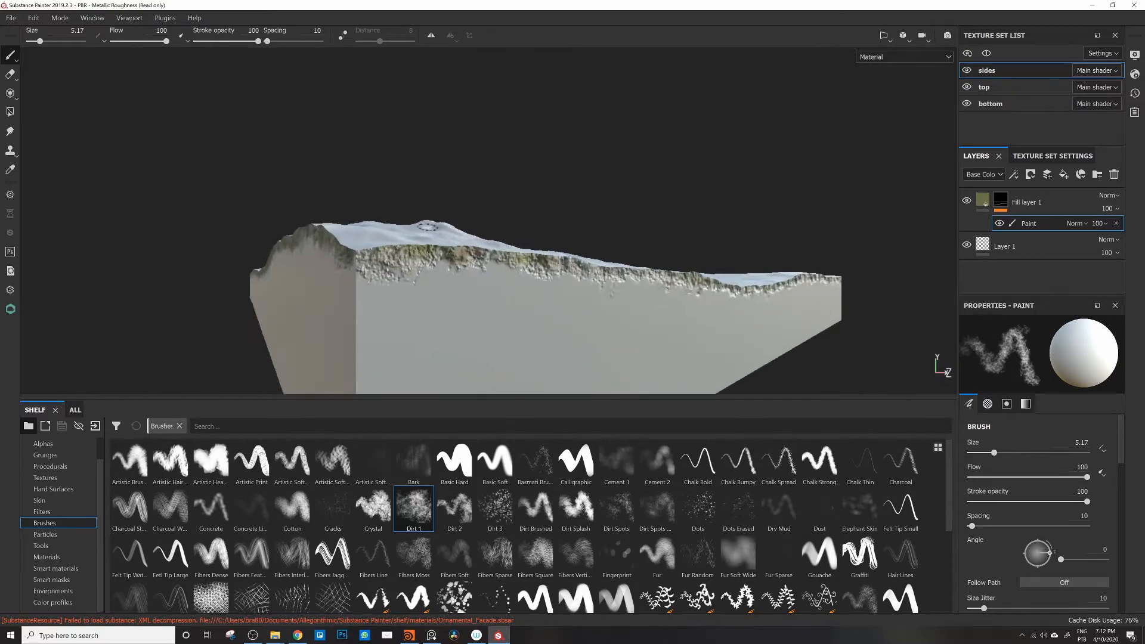
pyautogui.scroll(2, 428, 227)
pyautogui.scroll(1, 464, 250)
pyautogui.keyDown('alt'); pyautogui.moveTo(573, 225); pyautogui.dragTo(355, 253); pyautogui.keyUp('alt')
pyautogui.keyDown('alt'); pyautogui.moveTo(624, 252); pyautogui.dragTo(365, 225); pyautogui.keyUp('alt')
pyautogui.moveTo(365, 224)
pyautogui.keyDown('alt'); pyautogui.mouseDown(button='right')
pyautogui.moveTo(338, 225)
pyautogui.moveTo(383, 117)
pyautogui.mouseUp(button='right'); pyautogui.keyUp('alt')
pyautogui.moveTo(383, 117)
pyautogui.keyDown('alt'); pyautogui.mouseDown()
pyautogui.moveTo(359, 204)
pyautogui.moveTo(417, 144)
pyautogui.mouseUp(); pyautogui.keyUp('alt')
pyautogui.keyDown('alt'); pyautogui.moveTo(418, 143); pyautogui.dragTo(452, 157, button='right'); pyautogui.keyUp('alt')
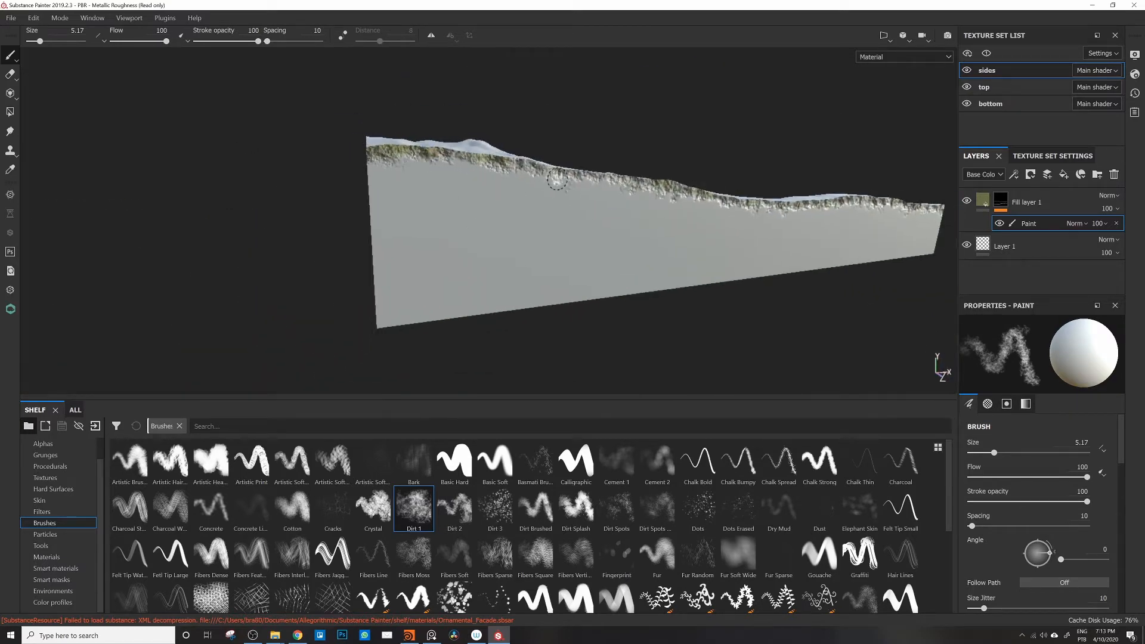
pyautogui.keyDown('alt'); pyautogui.moveTo(557, 179); pyautogui.dragTo(299, 202); pyautogui.keyUp('alt')
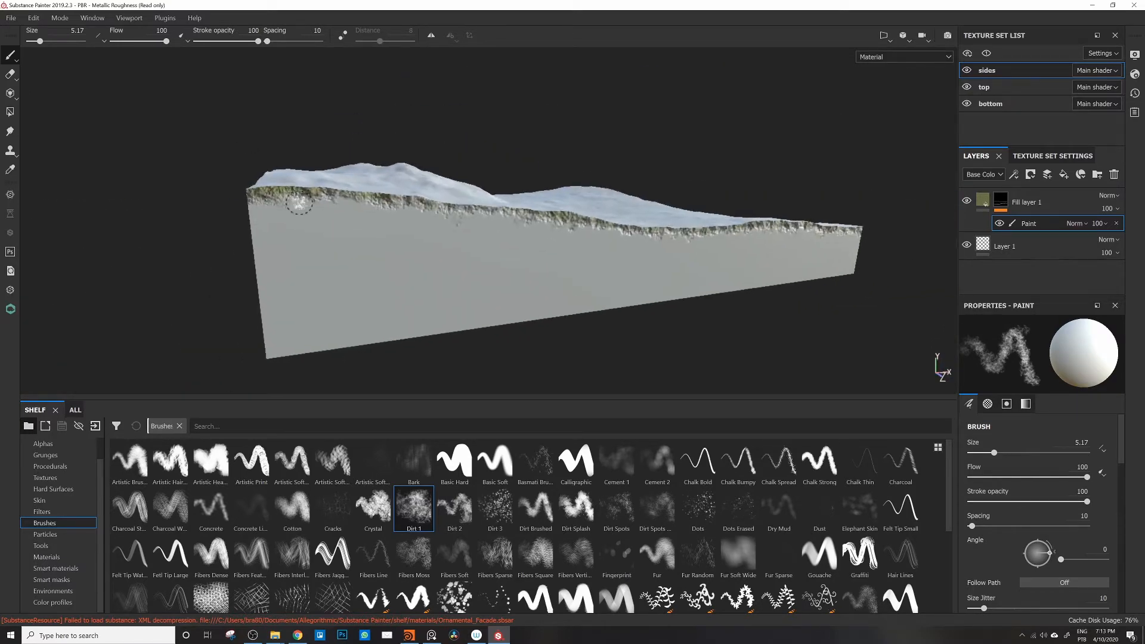
# Step: Add a second fill layer and assign the GroundMuddy001 COL_3K and NRM_3K maps to its base color and normal
pyautogui.click(1065, 175)
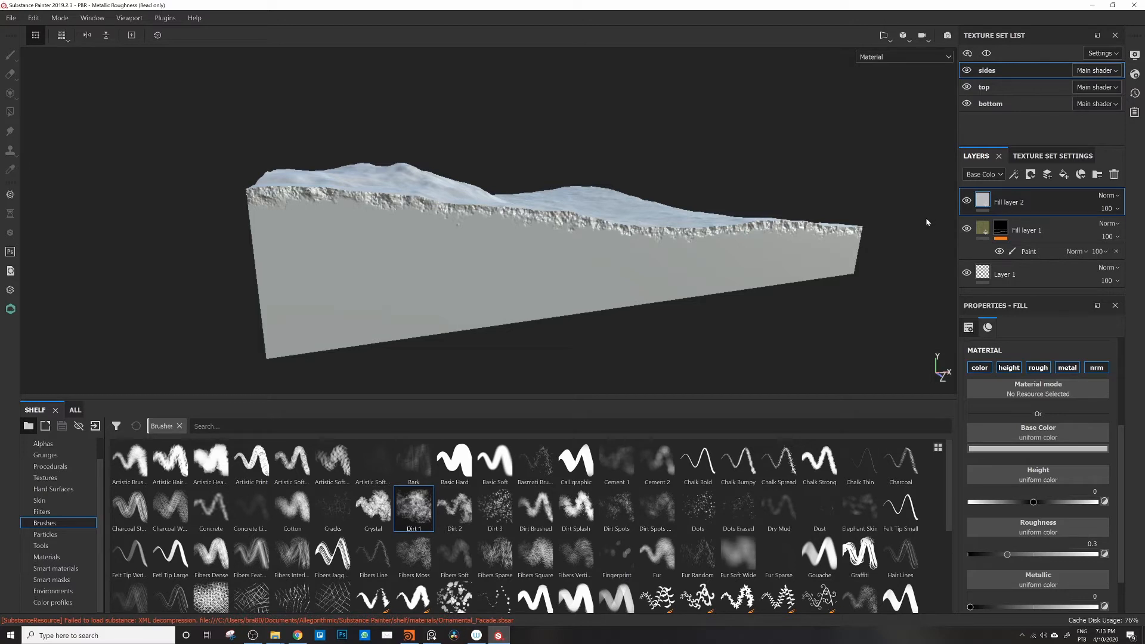
pyautogui.click(66, 414)
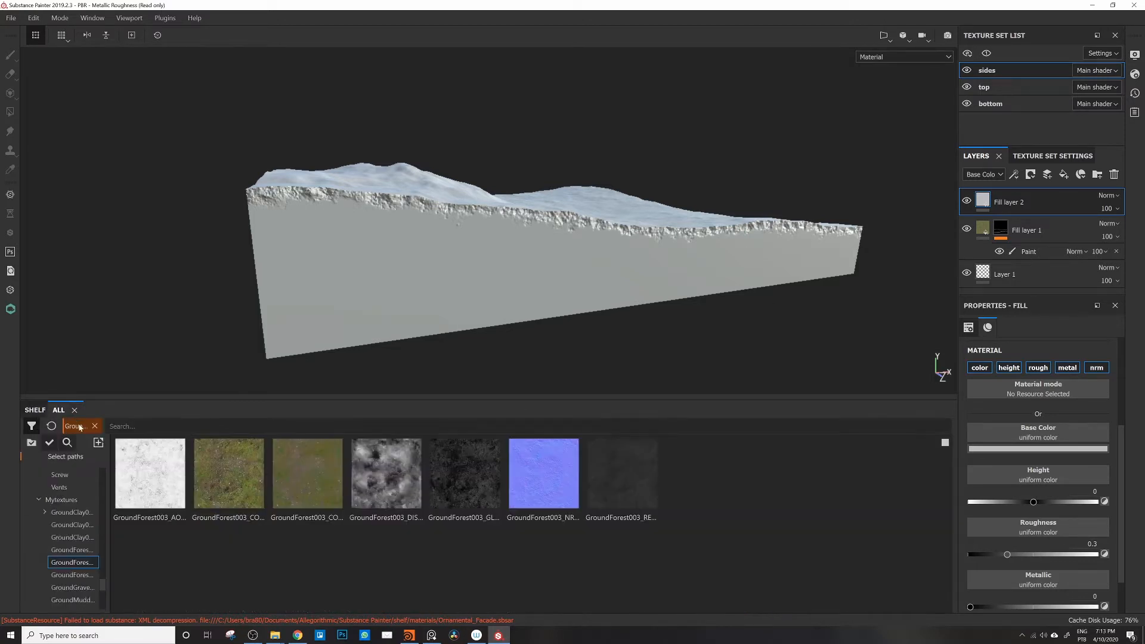
pyautogui.click(75, 575)
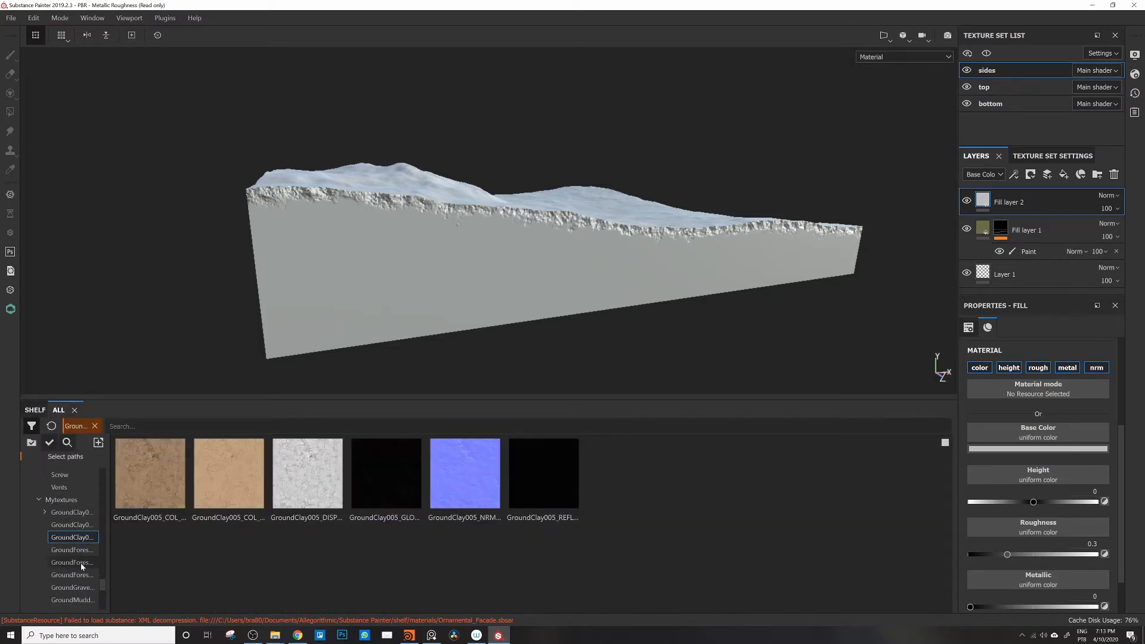
pyautogui.click(78, 586)
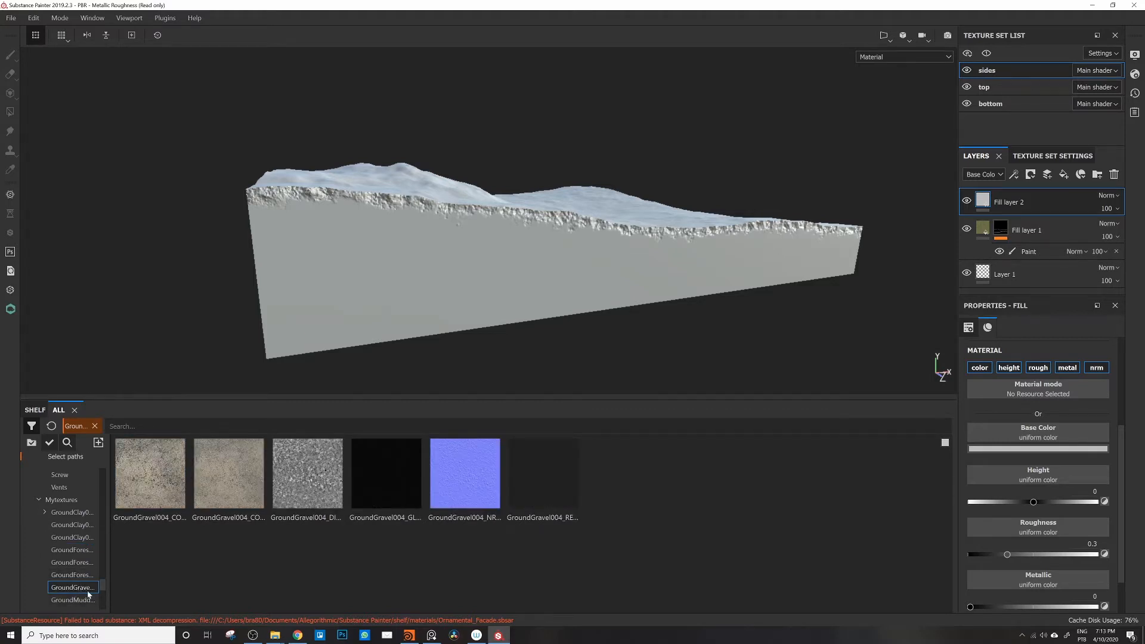
pyautogui.click(75, 600)
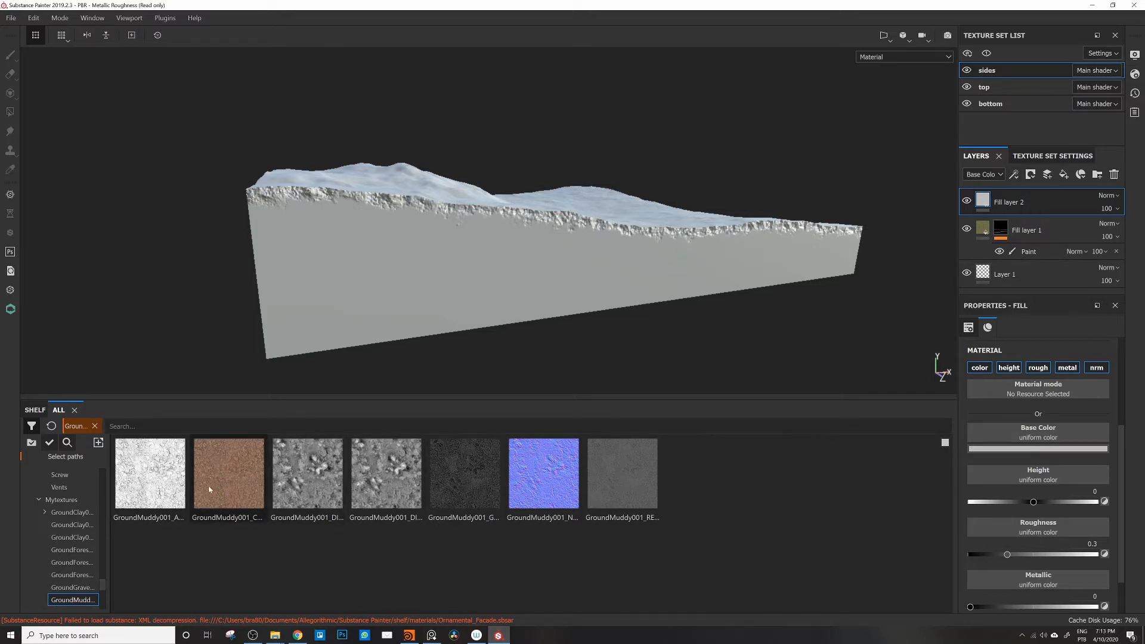
pyautogui.moveTo(229, 477); pyautogui.dragTo(1038, 434)
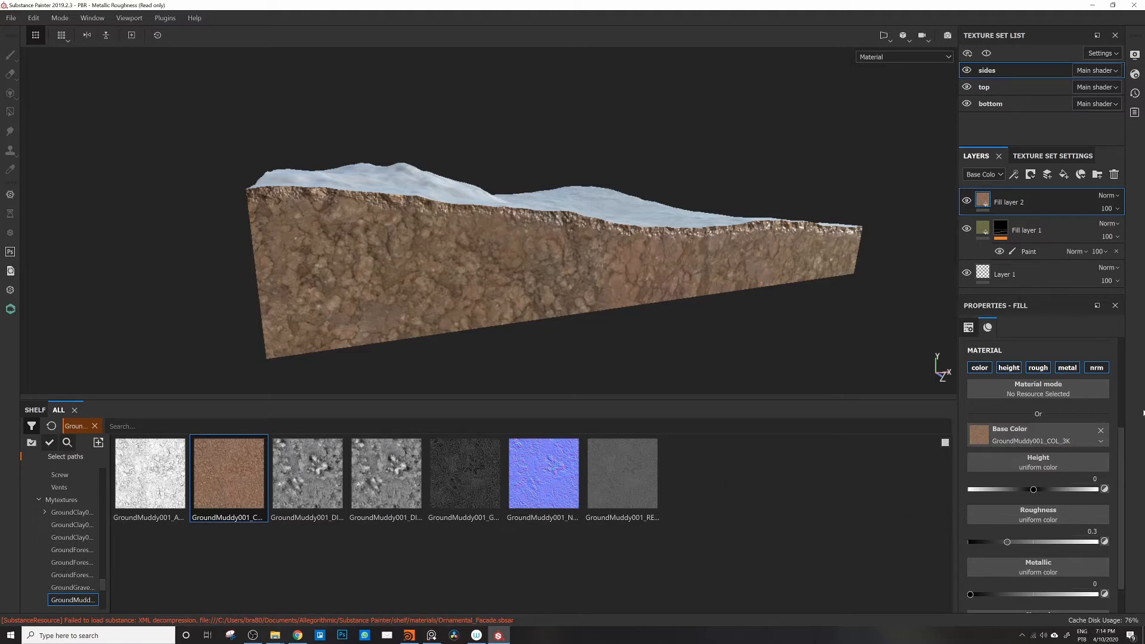
pyautogui.moveTo(1121, 437); pyautogui.dragTo(1115, 466)
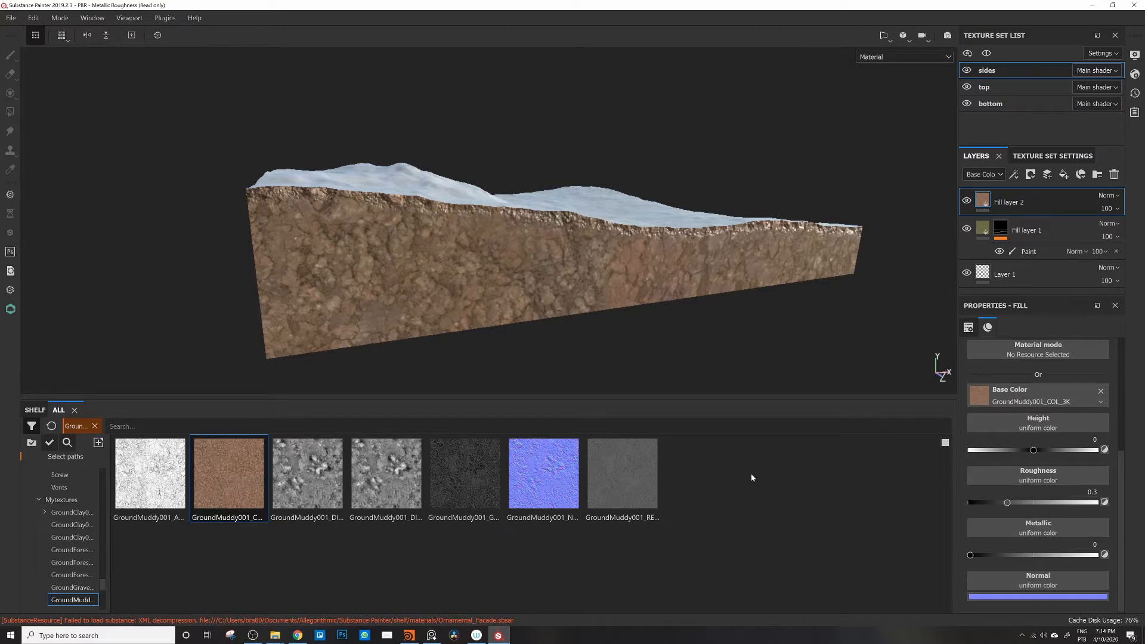
pyautogui.moveTo(544, 474); pyautogui.dragTo(1037, 590)
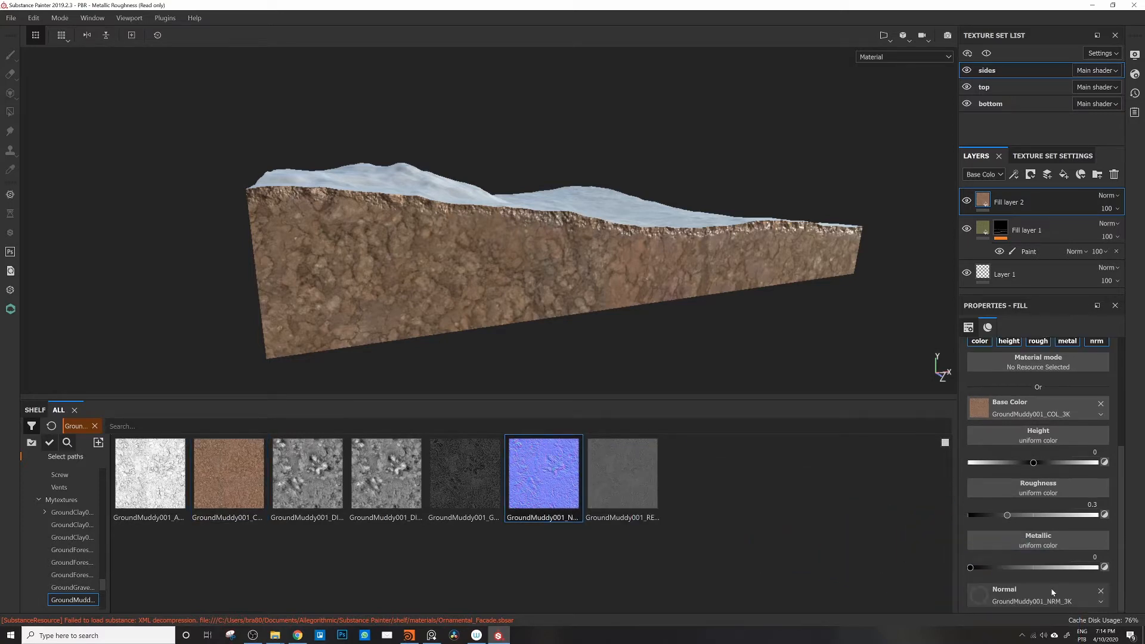
# Step: Hide Fill layer 2 and disable the height channel of Fill layer 1
pyautogui.click(983, 228)
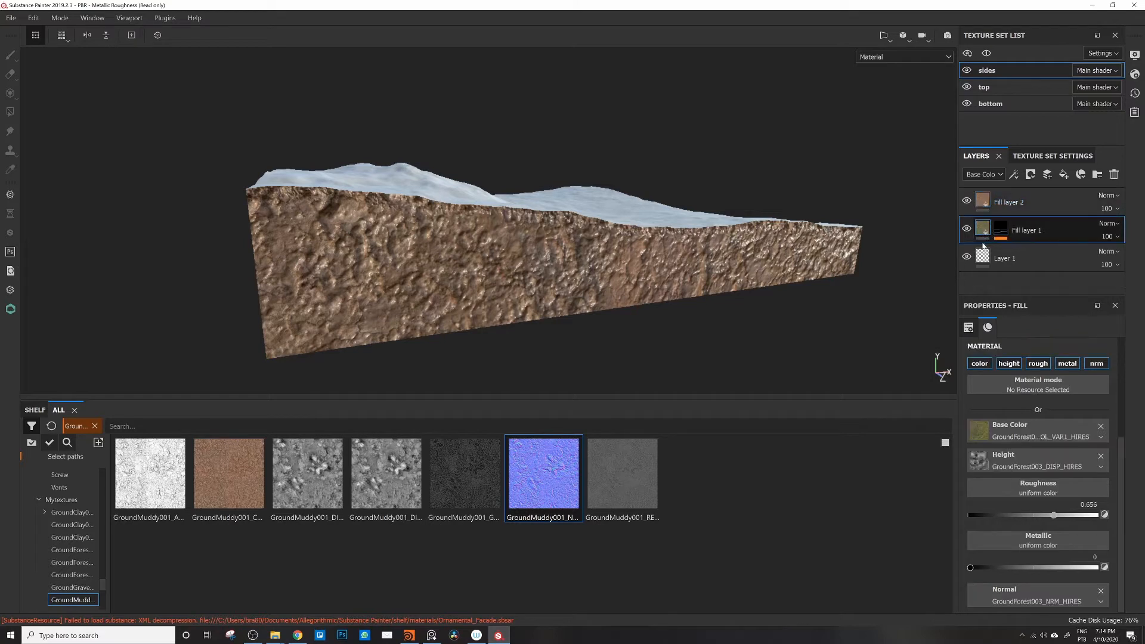
pyautogui.click(1011, 365)
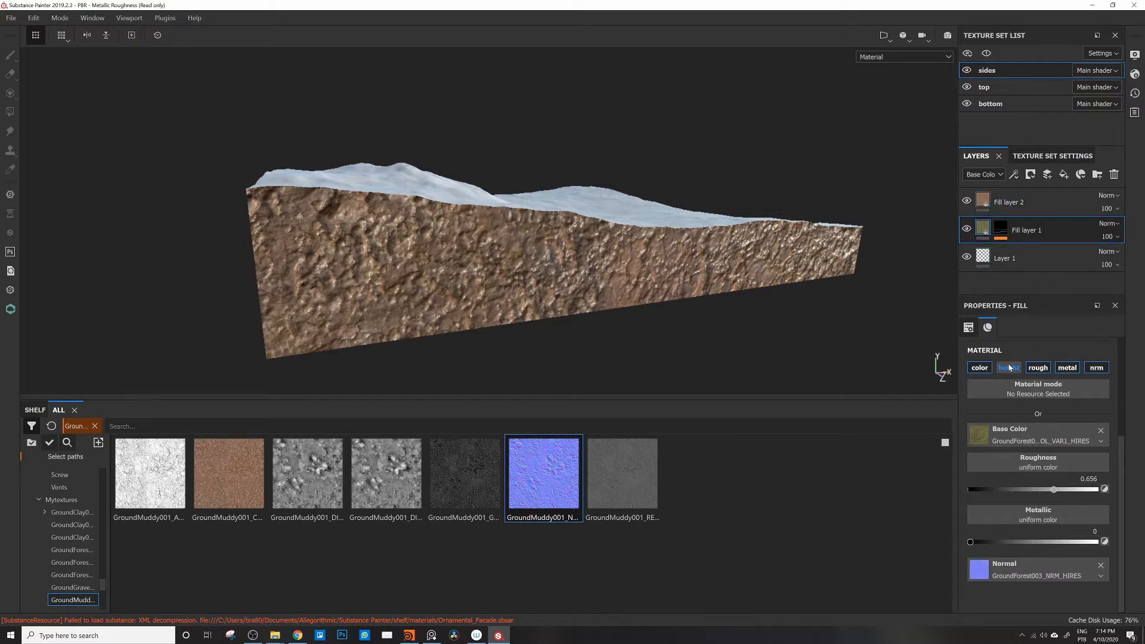
pyautogui.click(1009, 368)
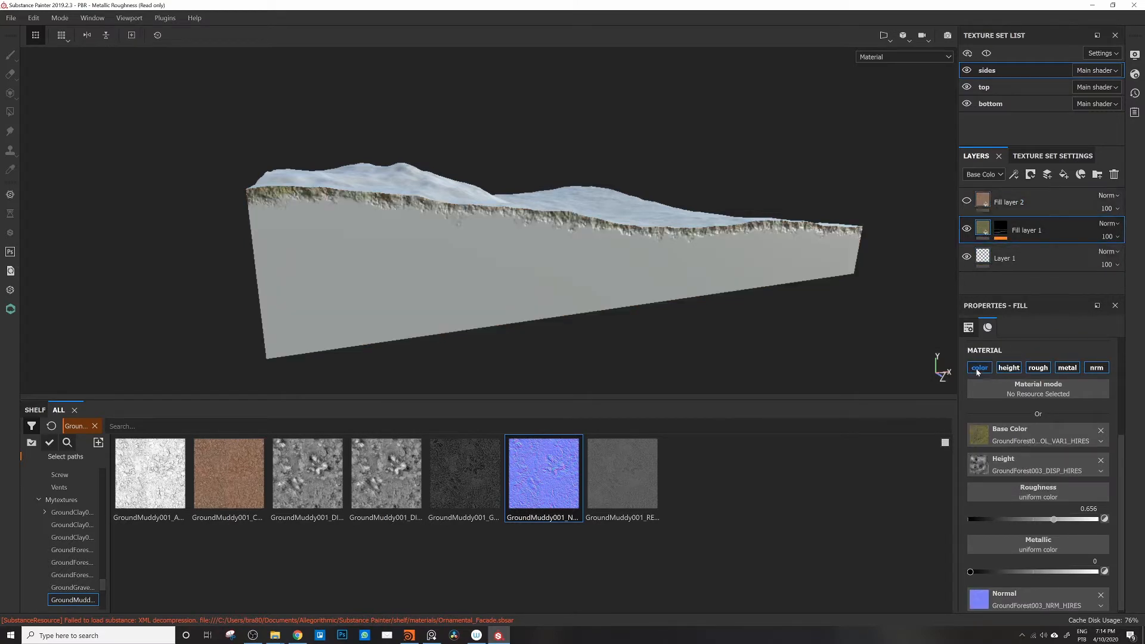
pyautogui.click(1011, 368)
pyautogui.click(1012, 369)
pyautogui.click(1017, 368)
pyautogui.keyDown('alt'); pyautogui.moveTo(340, 183); pyautogui.dragTo(723, 234, button='right'); pyautogui.keyUp('alt')
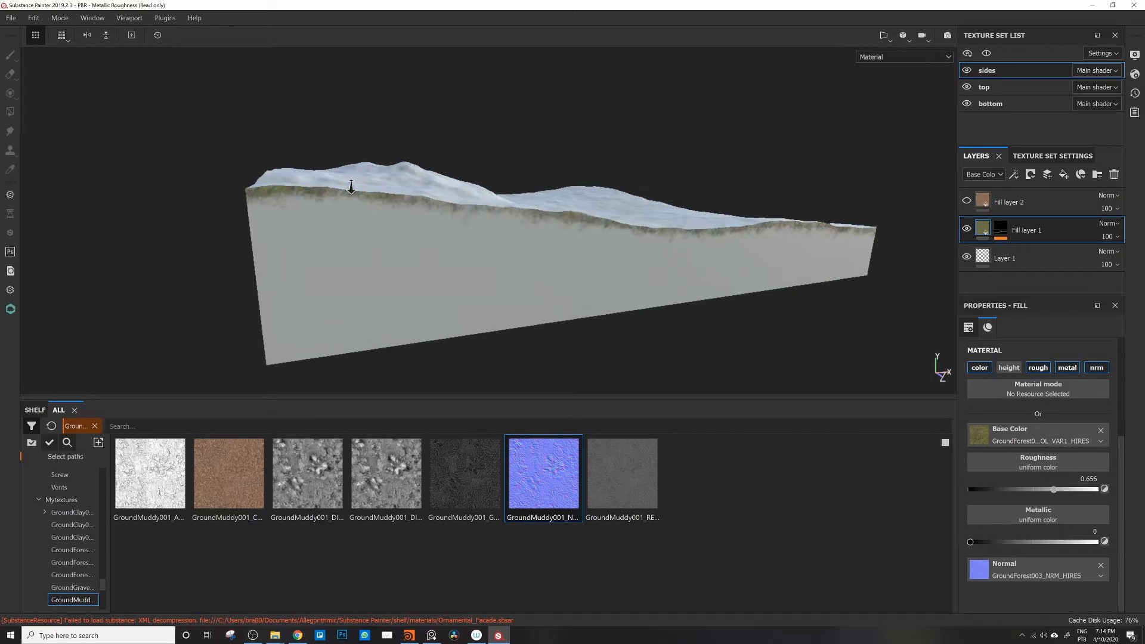
# Step: Re-enable the height channel of Fill layer 1 and remove the GroundForest003_DISP_HIRES map from it
pyautogui.keyDown('alt'); pyautogui.moveTo(325, 183); pyautogui.dragTo(510, 198); pyautogui.keyUp('alt')
pyautogui.keyDown('alt'); pyautogui.moveTo(281, 195); pyautogui.dragTo(756, 195, button='right'); pyautogui.keyUp('alt')
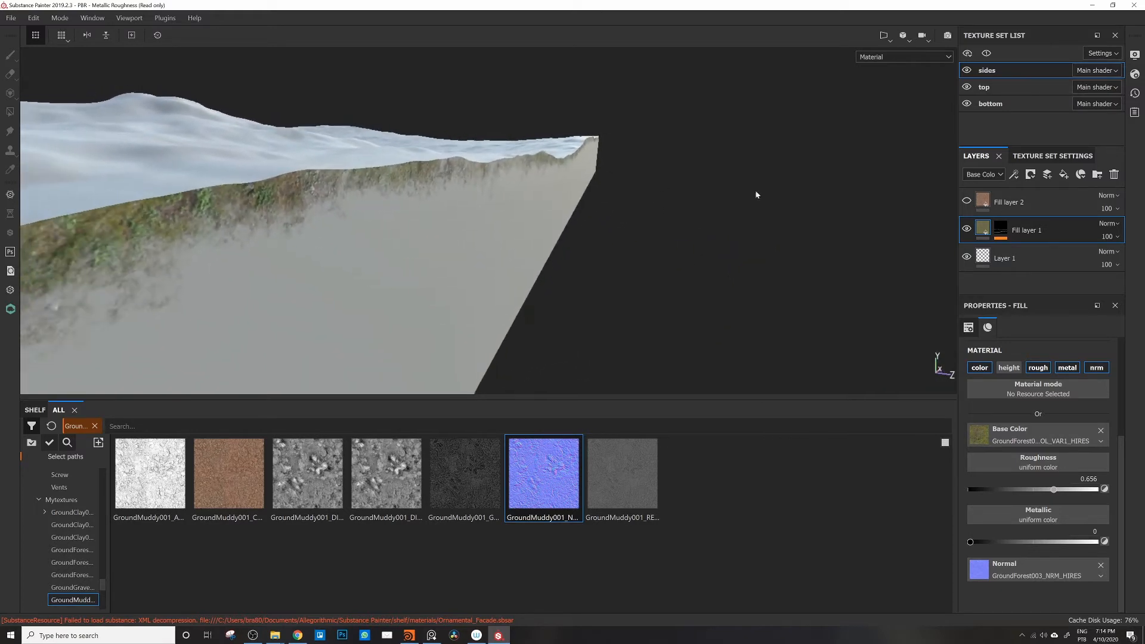
pyautogui.click(1002, 368)
pyautogui.keyDown('alt'); pyautogui.moveTo(456, 199); pyautogui.dragTo(250, 178, button='right'); pyautogui.keyUp('alt')
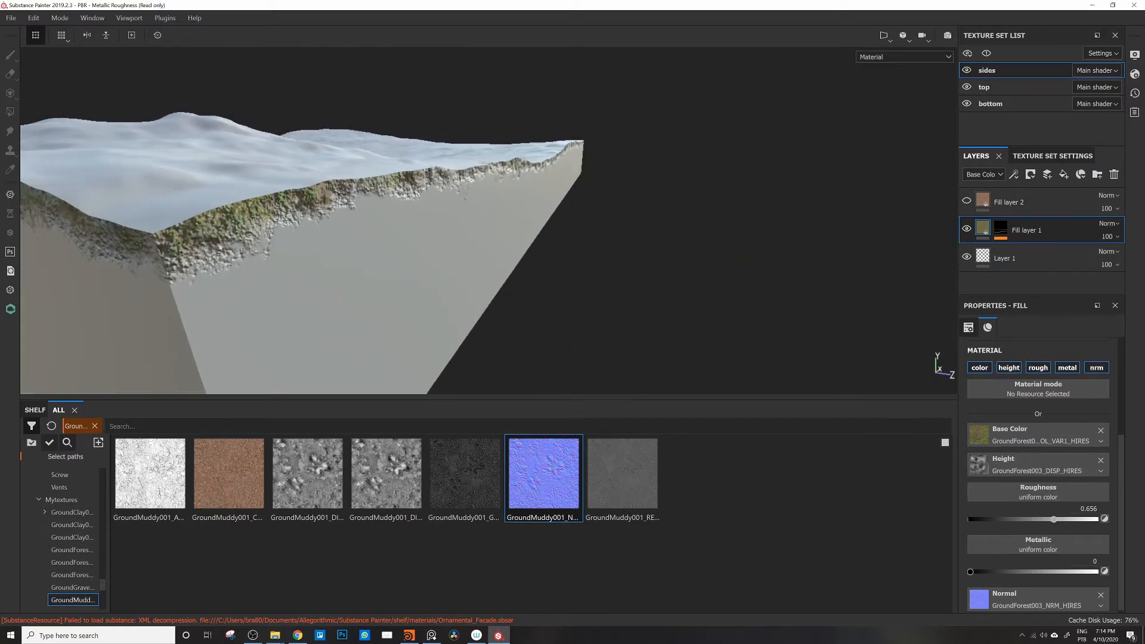
pyautogui.keyDown('alt'); pyautogui.moveTo(250, 177); pyautogui.dragTo(286, 199); pyautogui.keyUp('alt')
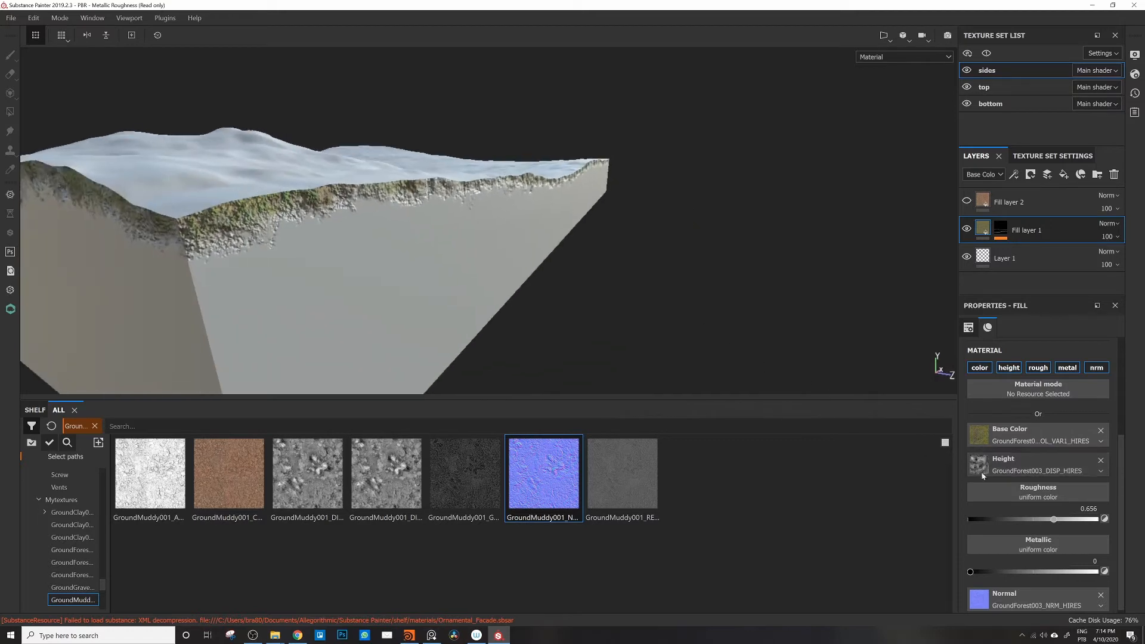
pyautogui.click(1085, 464)
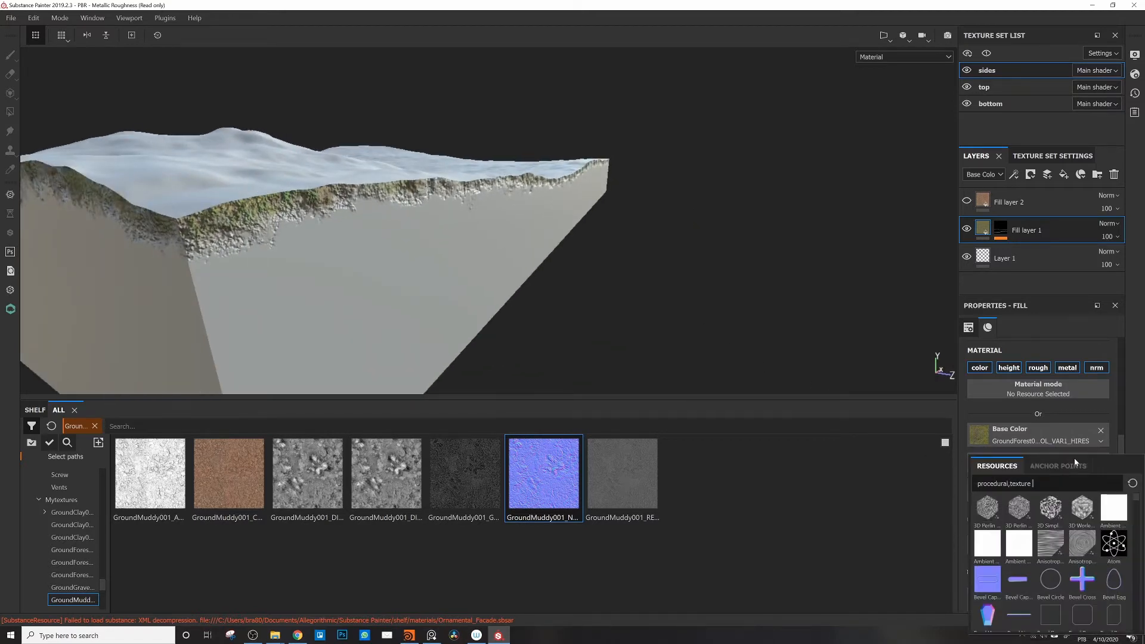
pyautogui.click(1124, 446)
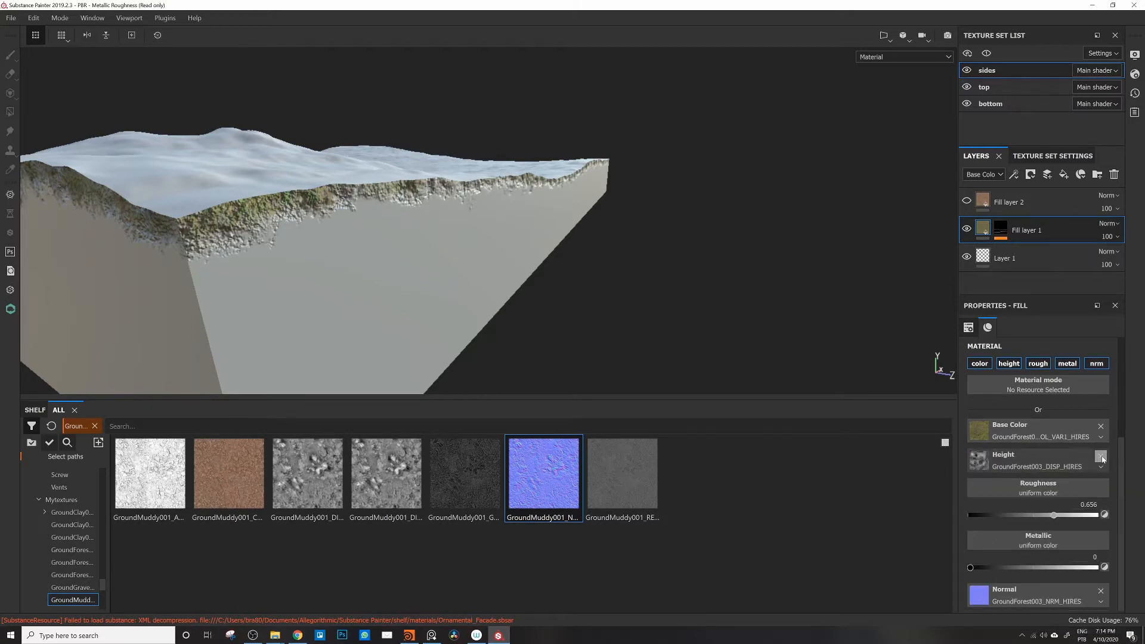
pyautogui.click(1101, 457)
# Step: Examine the painted grass edge and the bare upper edges around the terrain's side walls
pyautogui.keyDown('alt'); pyautogui.moveTo(509, 235); pyautogui.dragTo(578, 224); pyautogui.keyUp('alt')
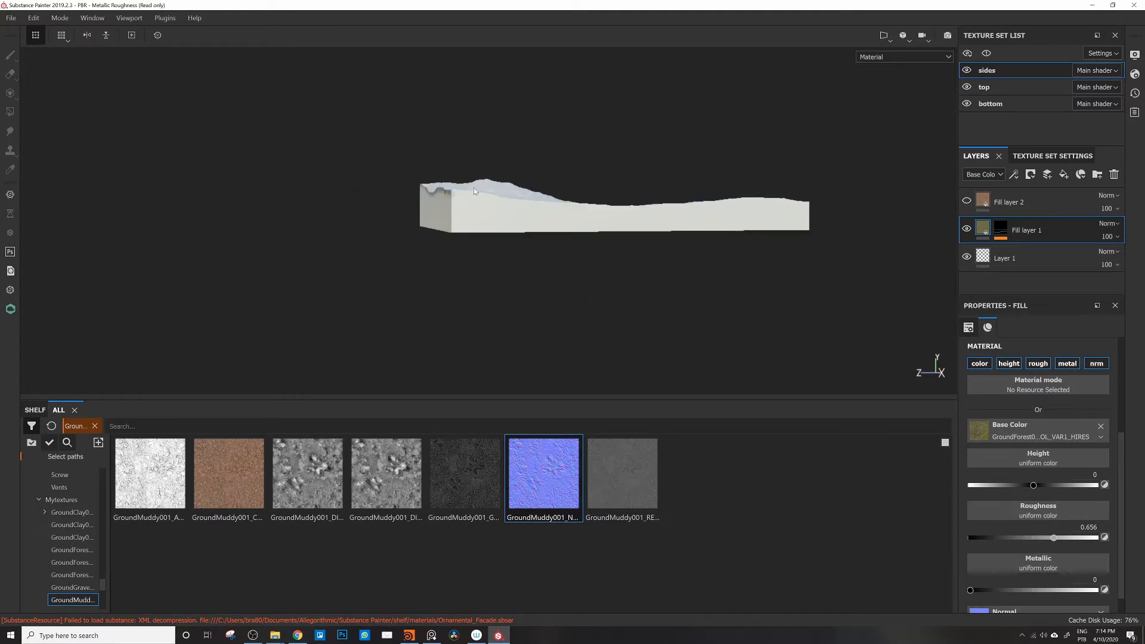
pyautogui.keyDown('alt'); pyautogui.moveTo(476, 191); pyautogui.dragTo(446, 190); pyautogui.keyUp('alt')
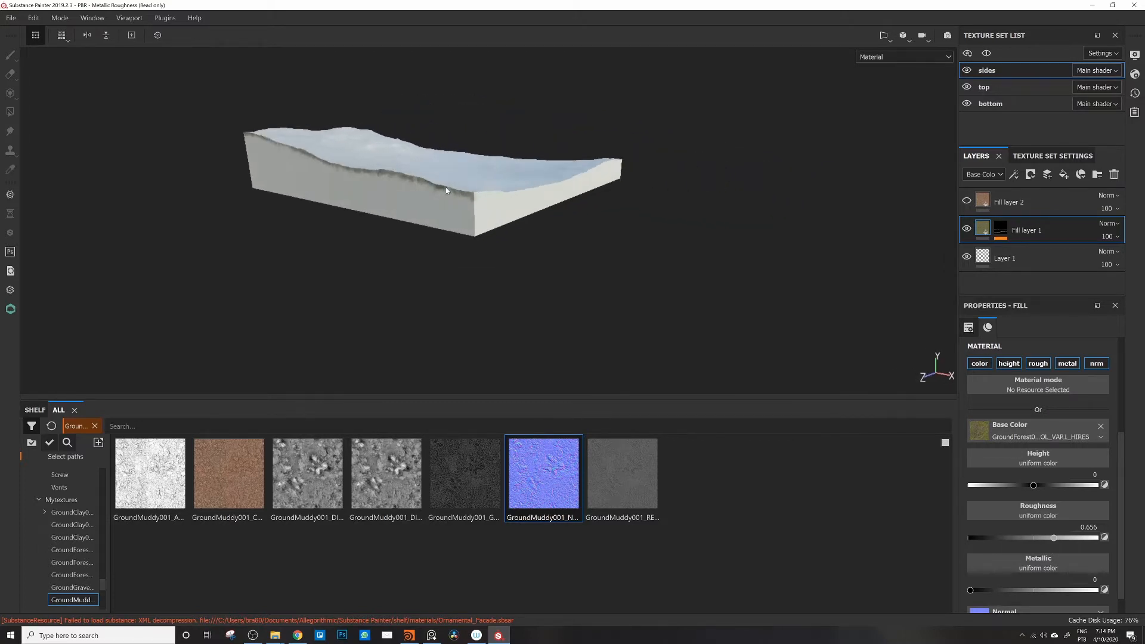
pyautogui.keyDown('alt'); pyautogui.moveTo(389, 156); pyautogui.dragTo(355, 139); pyautogui.keyUp('alt')
pyautogui.keyDown('alt'); pyautogui.moveTo(383, 150); pyautogui.dragTo(528, 188); pyautogui.keyUp('alt')
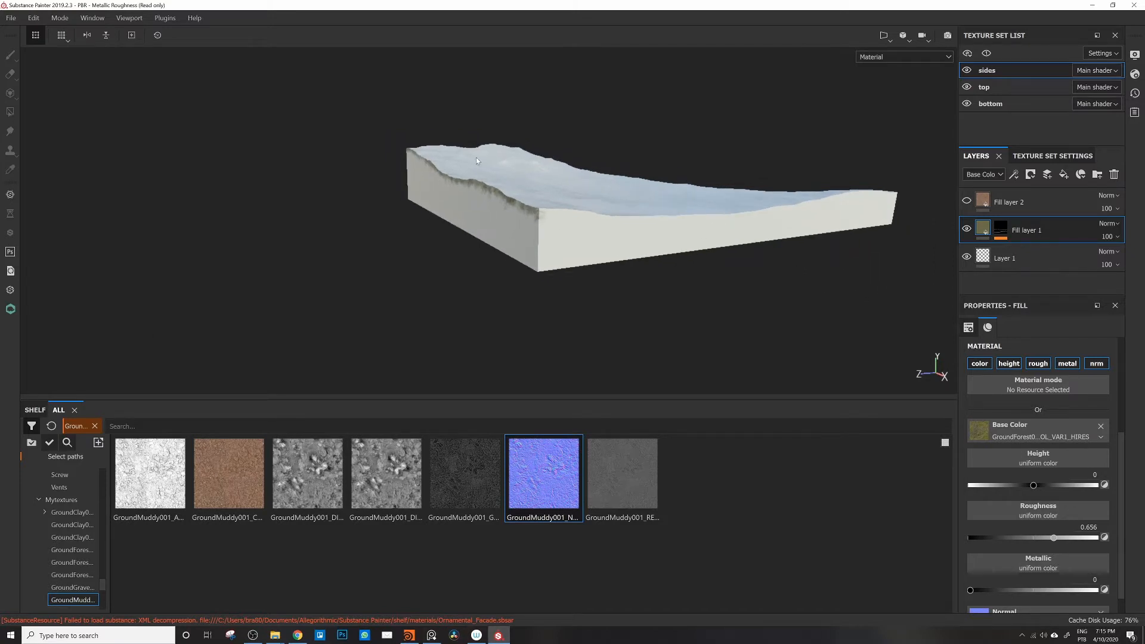
pyautogui.keyDown('alt'); pyautogui.moveTo(476, 156); pyautogui.dragTo(693, 159); pyautogui.keyUp('alt')
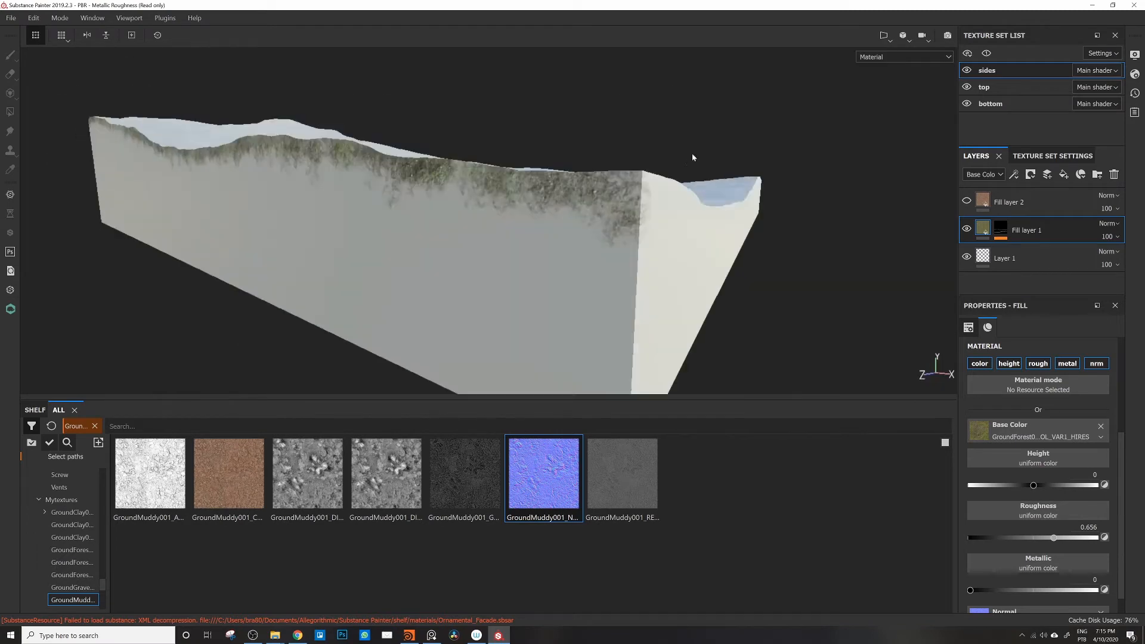
pyautogui.keyDown('alt'); pyautogui.moveTo(693, 159); pyautogui.dragTo(496, 140, button='right'); pyautogui.keyUp('alt')
pyautogui.keyDown('alt'); pyautogui.moveTo(578, 192); pyautogui.dragTo(680, 197); pyautogui.keyUp('alt')
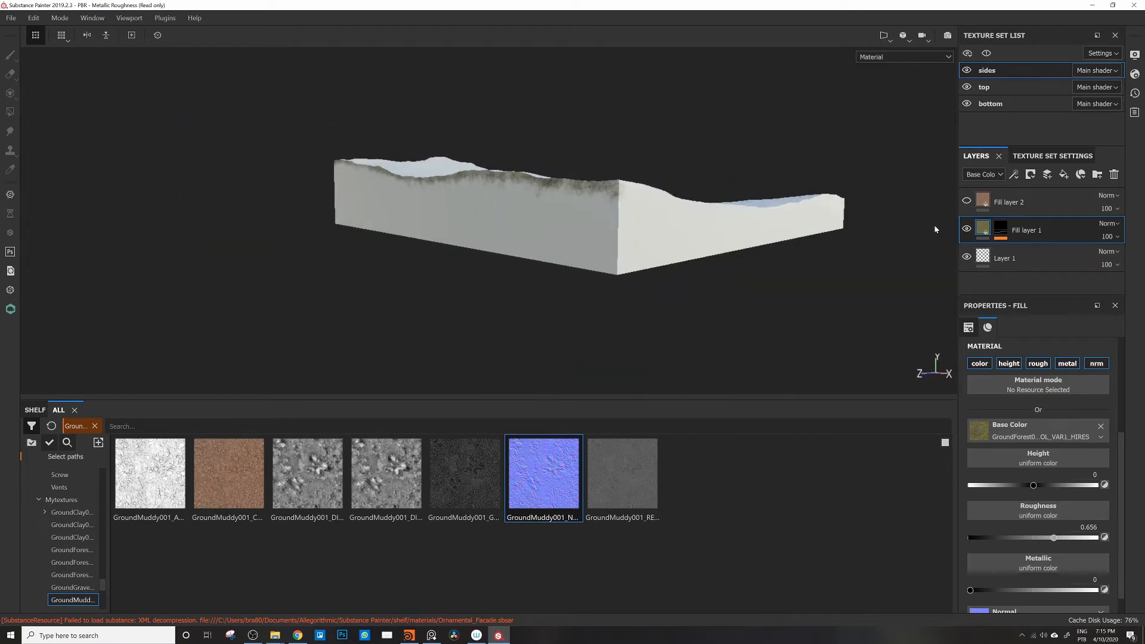
# Step: Paint in Fill layer 1's mask to extend the grass along the bare and thin upper edges of the side walls
pyautogui.click(1003, 229)
pyautogui.click(1031, 252)
pyautogui.moveTo(604, 170)
pyautogui.keyDown('alt'); pyautogui.mouseDown()
pyautogui.moveTo(600, 189)
pyautogui.moveTo(741, 209)
pyautogui.moveTo(921, 199)
pyautogui.mouseUp(); pyautogui.keyUp('alt')
pyautogui.keyDown('alt'); pyautogui.moveTo(839, 189); pyautogui.dragTo(710, 227); pyautogui.keyUp('alt')
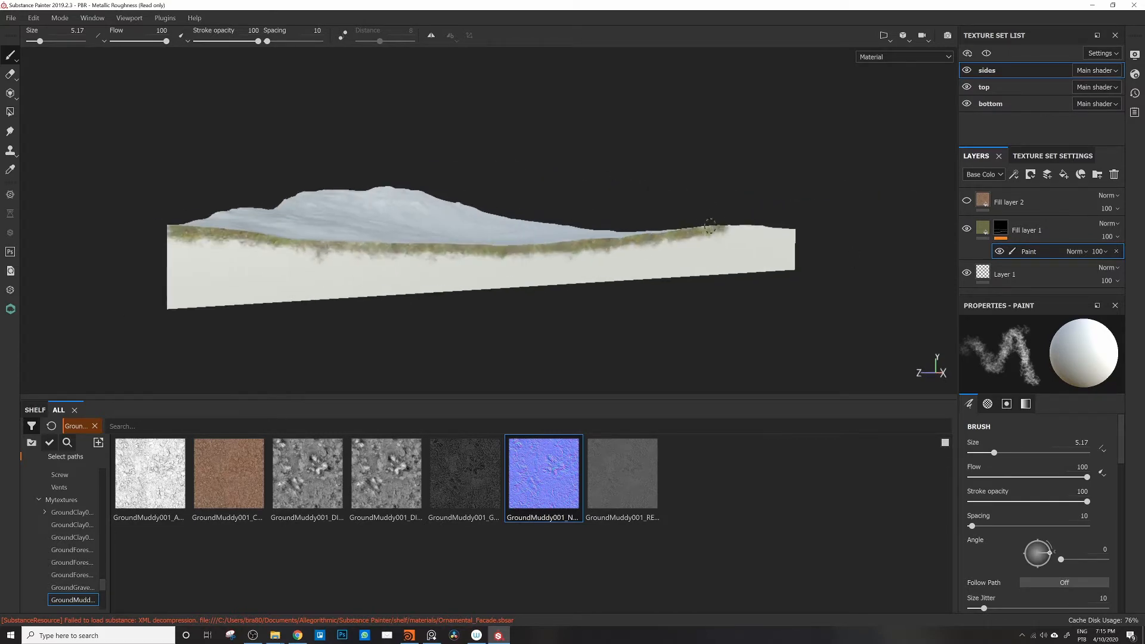
pyautogui.keyDown('alt'); pyautogui.moveTo(781, 231); pyautogui.dragTo(177, 223); pyautogui.keyUp('alt')
pyautogui.keyDown('alt'); pyautogui.moveTo(177, 223); pyautogui.dragTo(767, 194, button='middle'); pyautogui.keyUp('alt')
pyautogui.keyDown('alt'); pyautogui.moveTo(767, 193); pyautogui.dragTo(651, 200, button='right'); pyautogui.keyUp('alt')
pyautogui.moveTo(351, 186)
pyautogui.mouseDown()
pyautogui.moveTo(308, 179)
pyautogui.moveTo(490, 209)
pyautogui.mouseUp()
pyautogui.moveTo(575, 223); pyautogui.dragTo(733, 244)
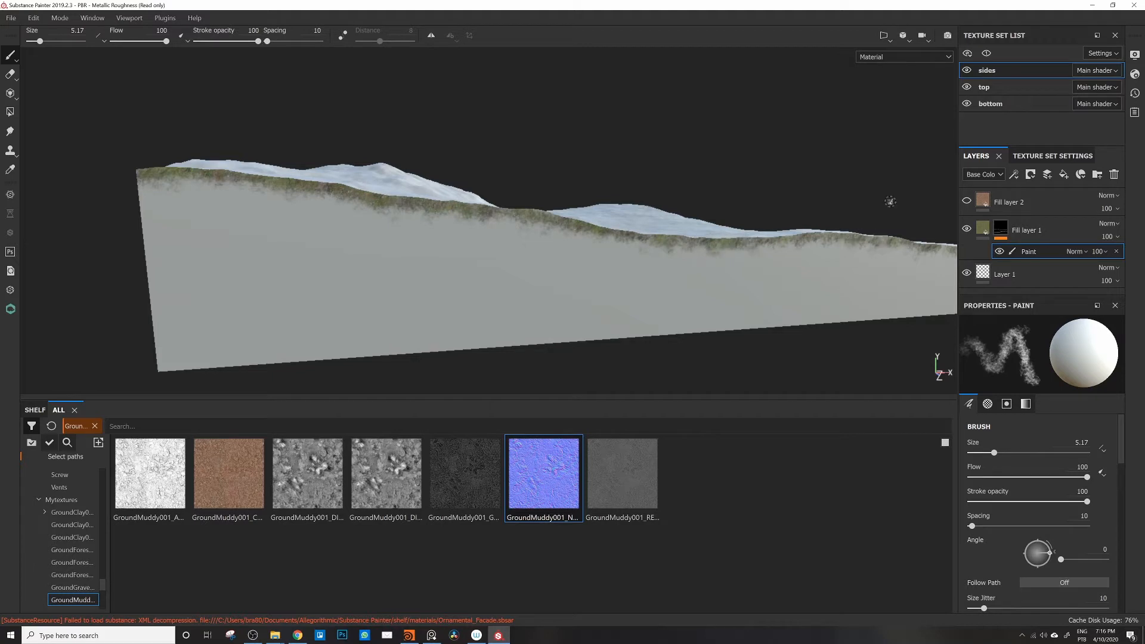
pyautogui.moveTo(890, 202)
pyautogui.keyDown('alt'); pyautogui.mouseDown()
pyautogui.moveTo(159, 194)
pyautogui.moveTo(149, 185)
pyautogui.mouseUp(); pyautogui.keyUp('alt')
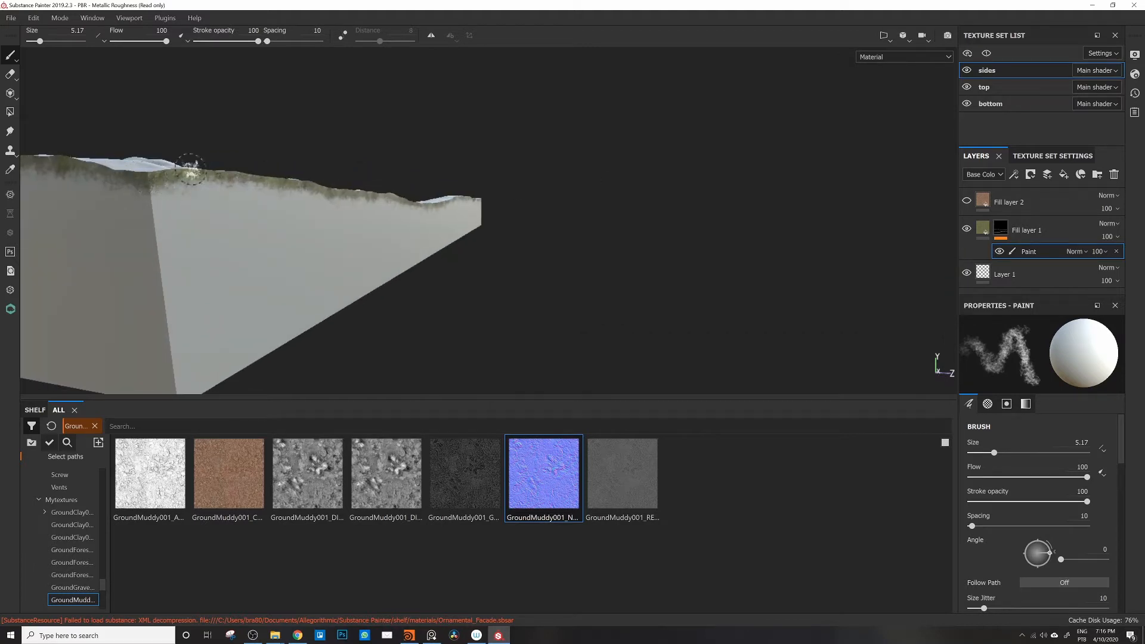
# Step: Show Fill layer 2 and set its UV scale to 9.74 for finer mud detail on the side walls
pyautogui.click(967, 201)
pyautogui.click(1007, 209)
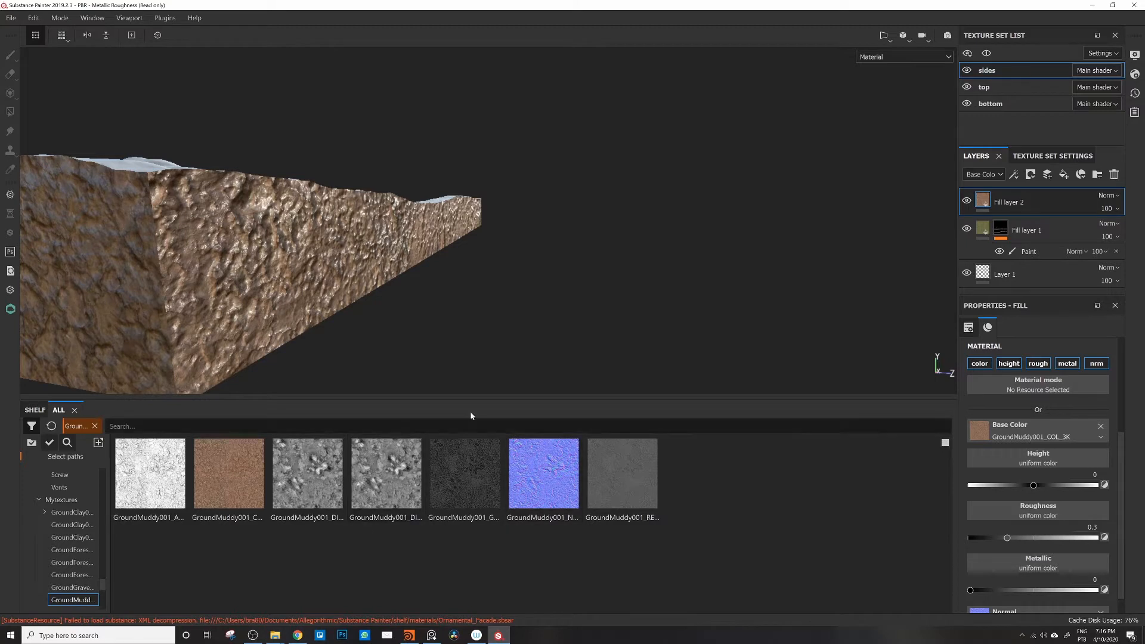
pyautogui.scroll(-3, 792, 195)
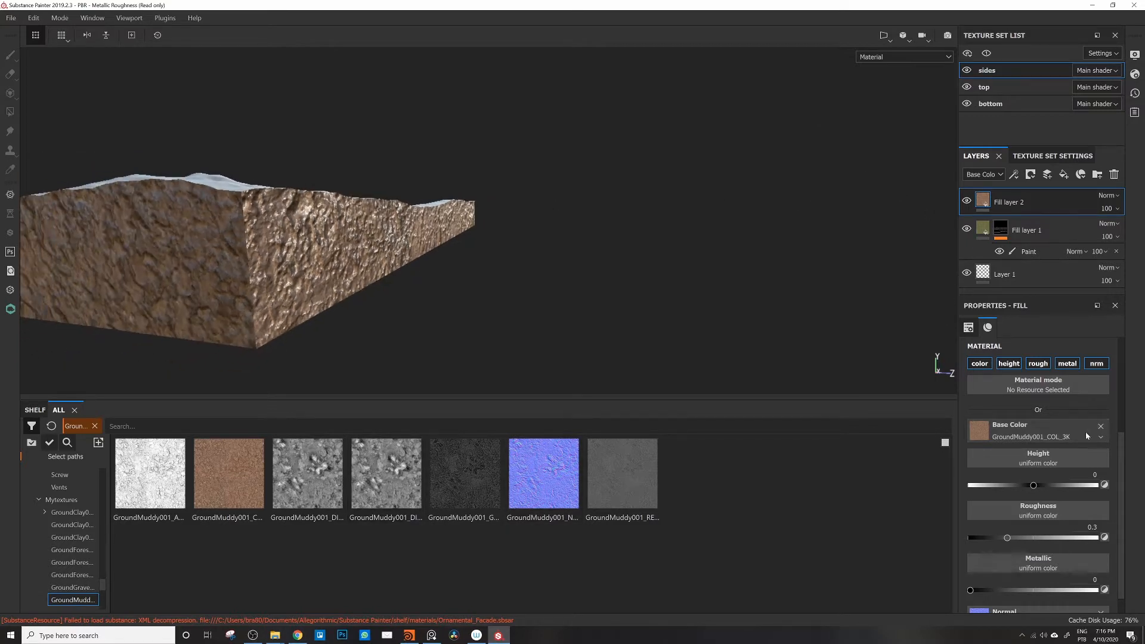
pyautogui.click(969, 327)
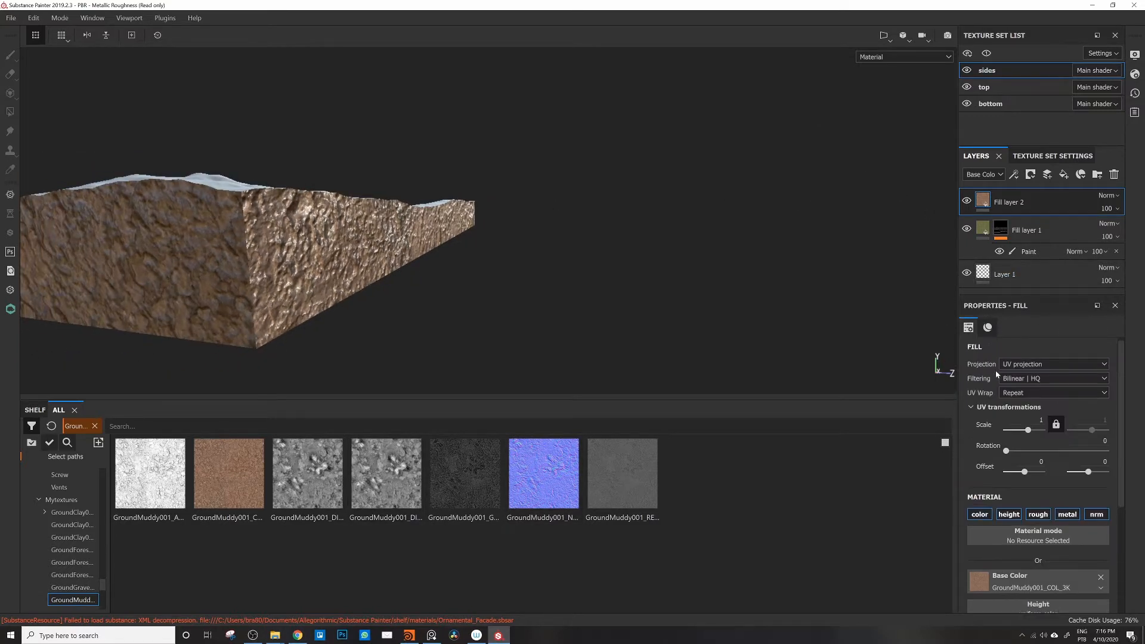
pyautogui.moveTo(1030, 431); pyautogui.dragTo(1033, 433)
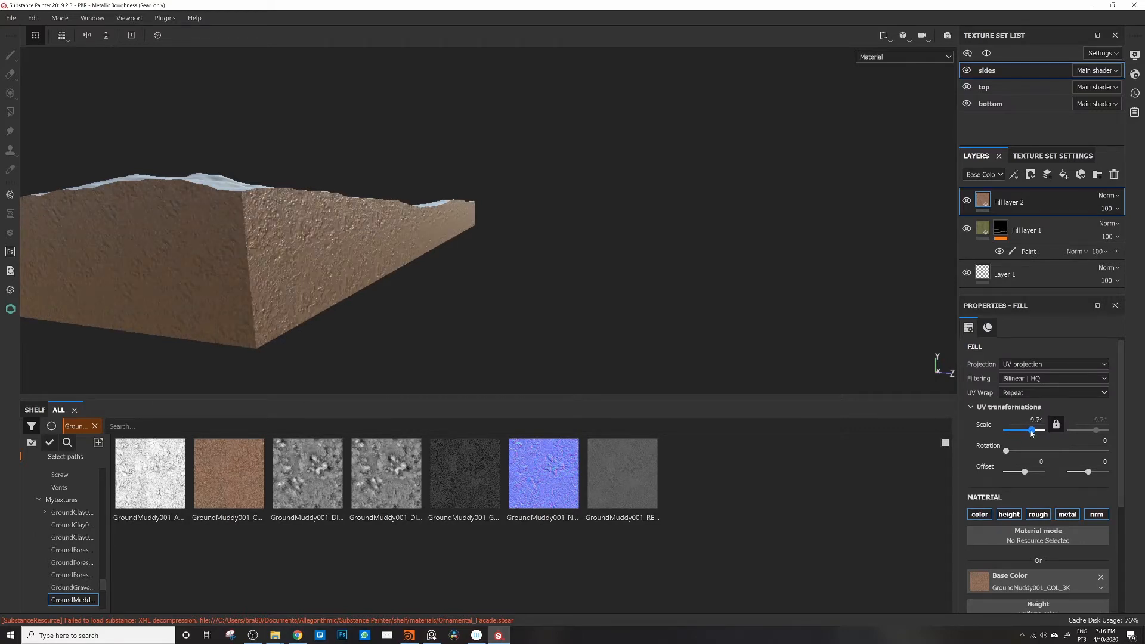
pyautogui.moveTo(1033, 434); pyautogui.dragTo(1035, 436)
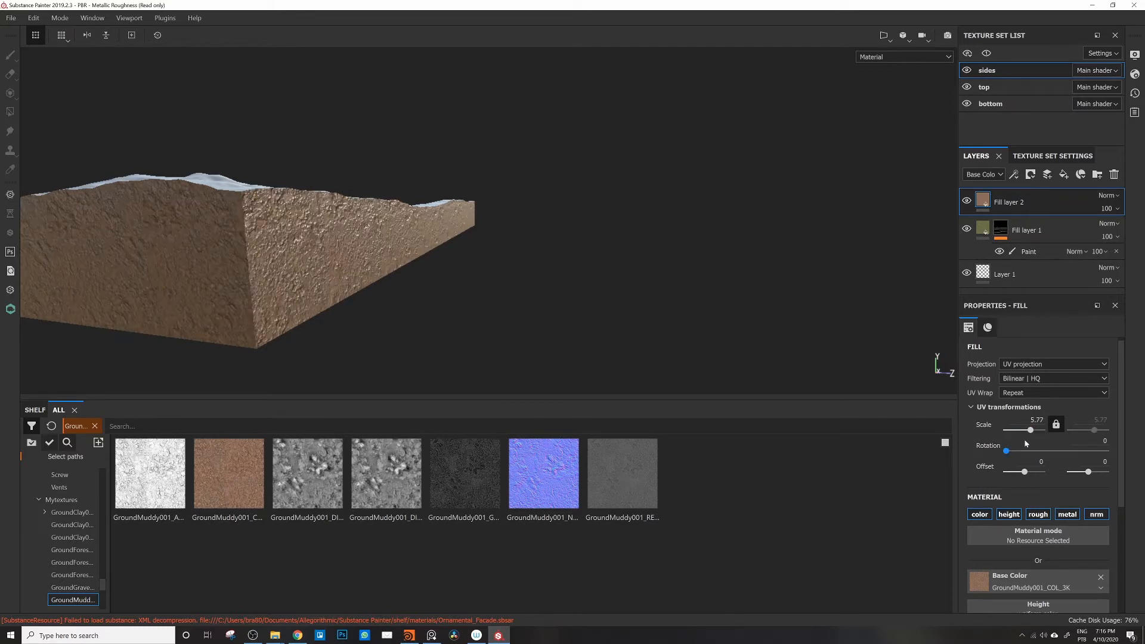
pyautogui.moveTo(1034, 433); pyautogui.dragTo(1032, 432)
pyautogui.keyDown('alt'); pyautogui.moveTo(408, 226); pyautogui.dragTo(141, 172); pyautogui.keyUp('alt')
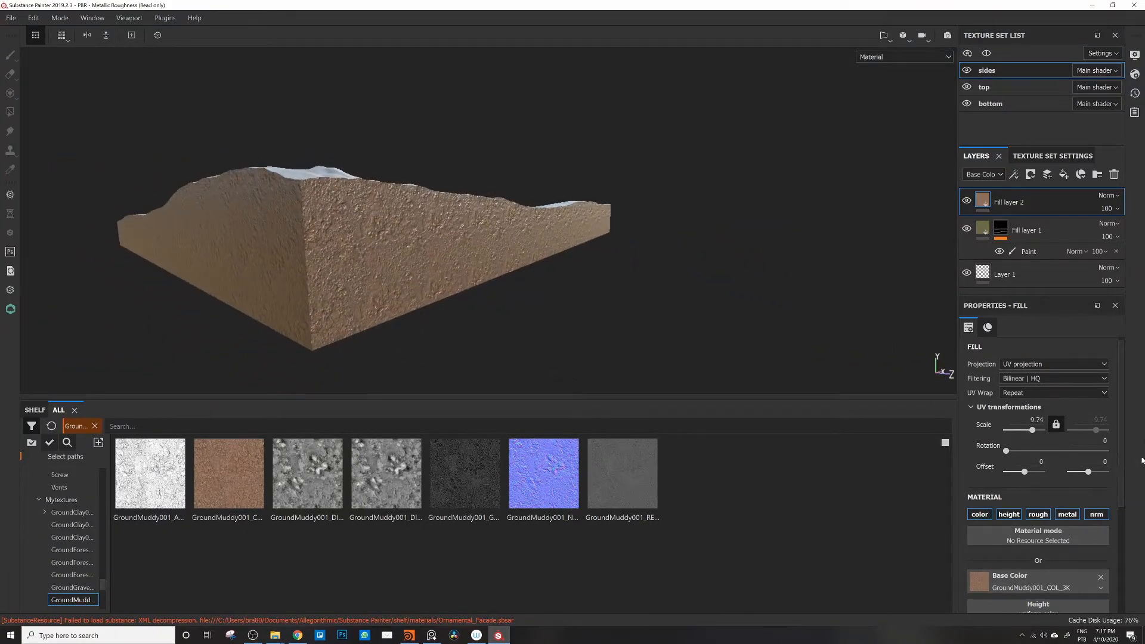
# Step: Disable the height channel of Fill layer 2 and set its roughness to 0.3716
pyautogui.scroll(-2, 1125, 463)
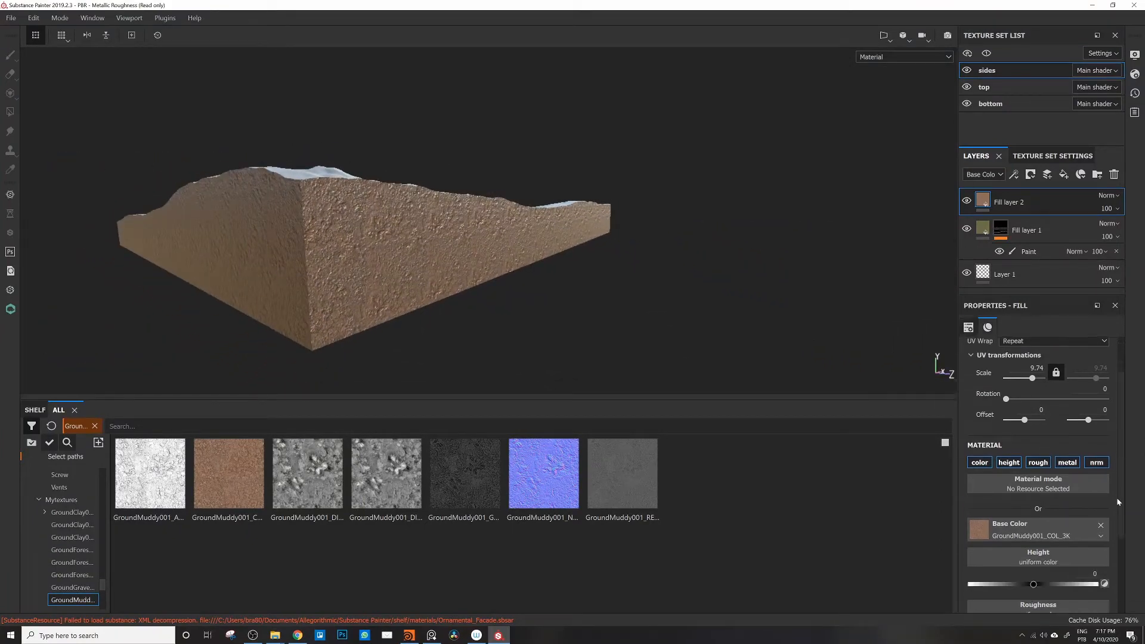
pyautogui.click(1009, 447)
pyautogui.scroll(-1, 1117, 439)
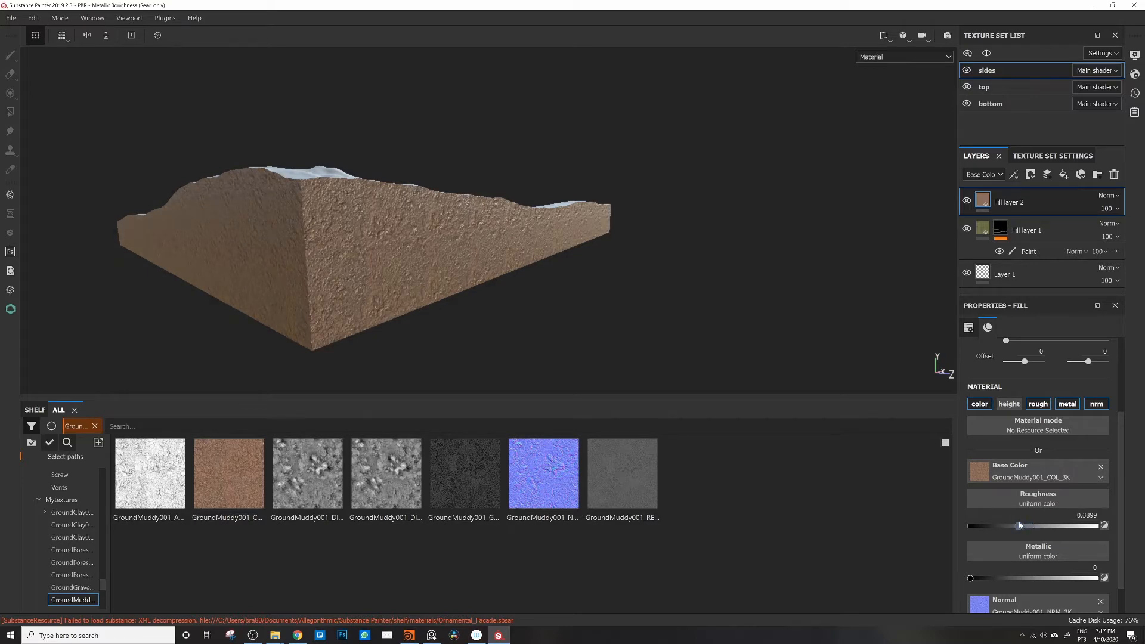
pyautogui.moveTo(1020, 525); pyautogui.dragTo(1016, 525)
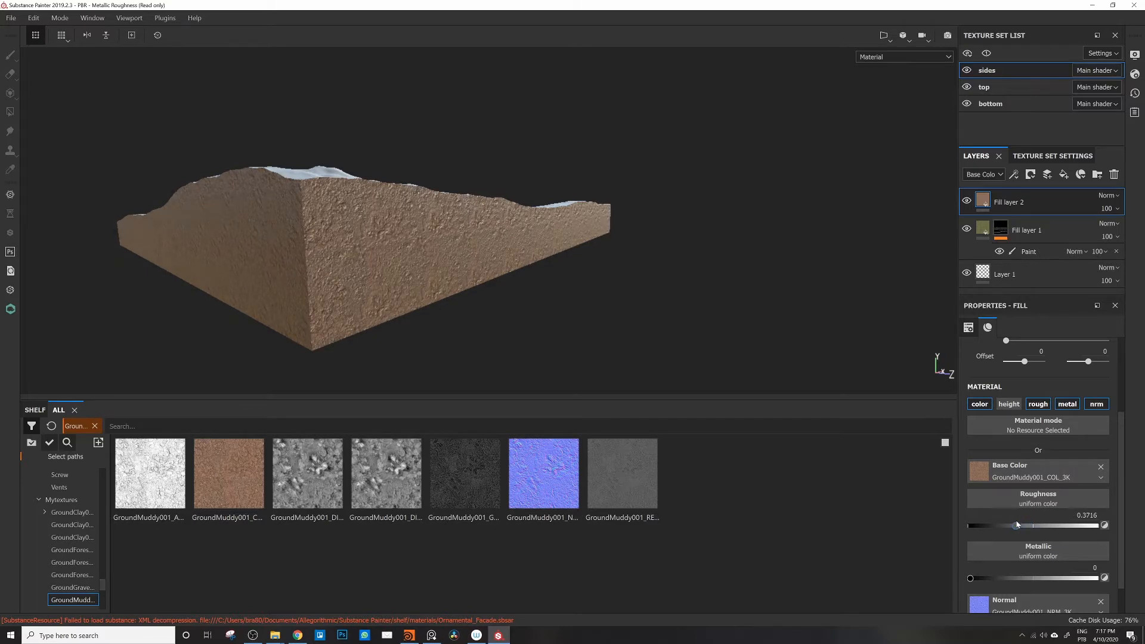
# Step: Add a black mask with a paint effect to Fill layer 2
pyautogui.click(1032, 178)
pyautogui.click(1048, 204)
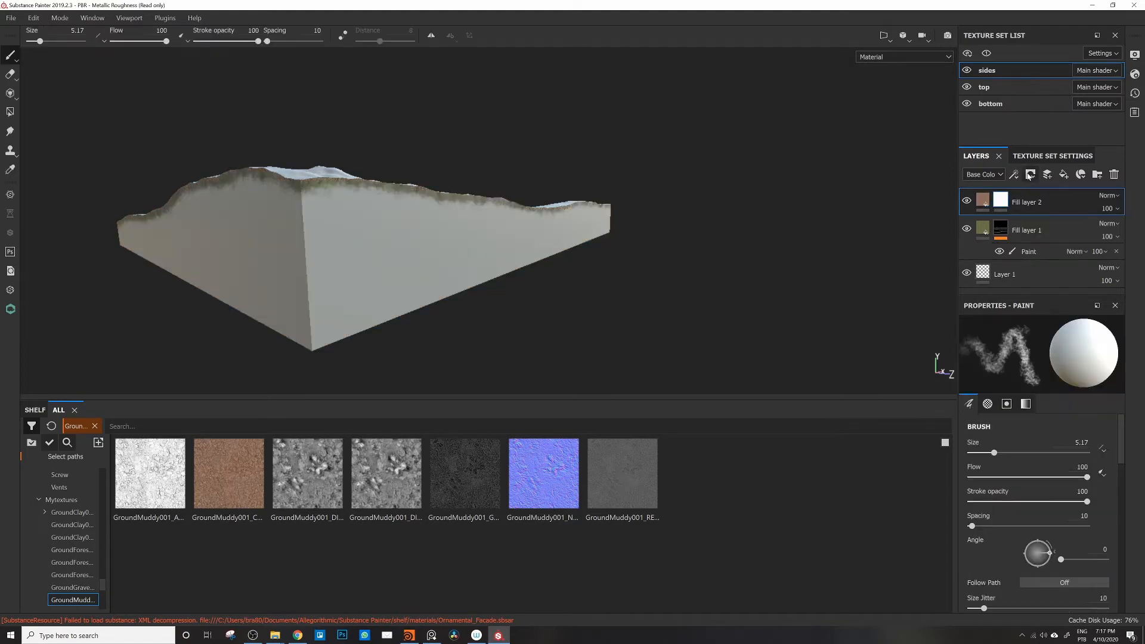
pyautogui.click(1015, 175)
pyautogui.click(1029, 204)
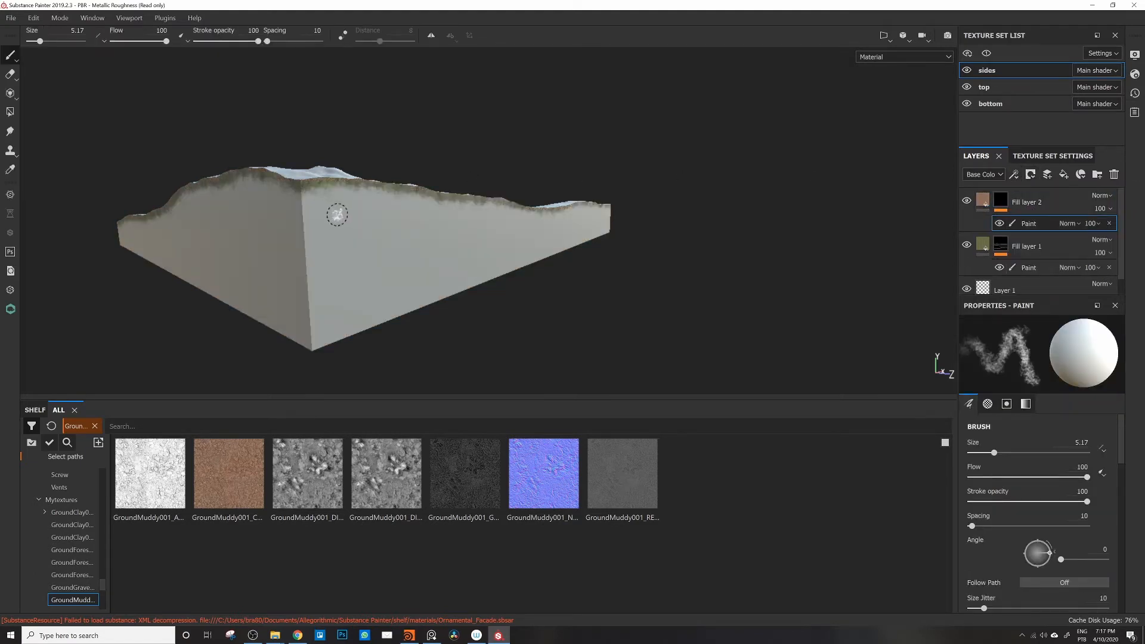
# Step: Move Fill layer 1 above Fill layer 2 so the grass covers the mud
pyautogui.keyDown('alt'); pyautogui.moveTo(318, 208); pyautogui.dragTo(286, 213); pyautogui.keyUp('alt')
pyautogui.moveTo(286, 212)
pyautogui.keyDown('alt'); pyautogui.mouseDown(button='middle')
pyautogui.moveTo(378, 234)
pyautogui.moveTo(357, 209)
pyautogui.mouseUp(button='middle'); pyautogui.keyUp('alt')
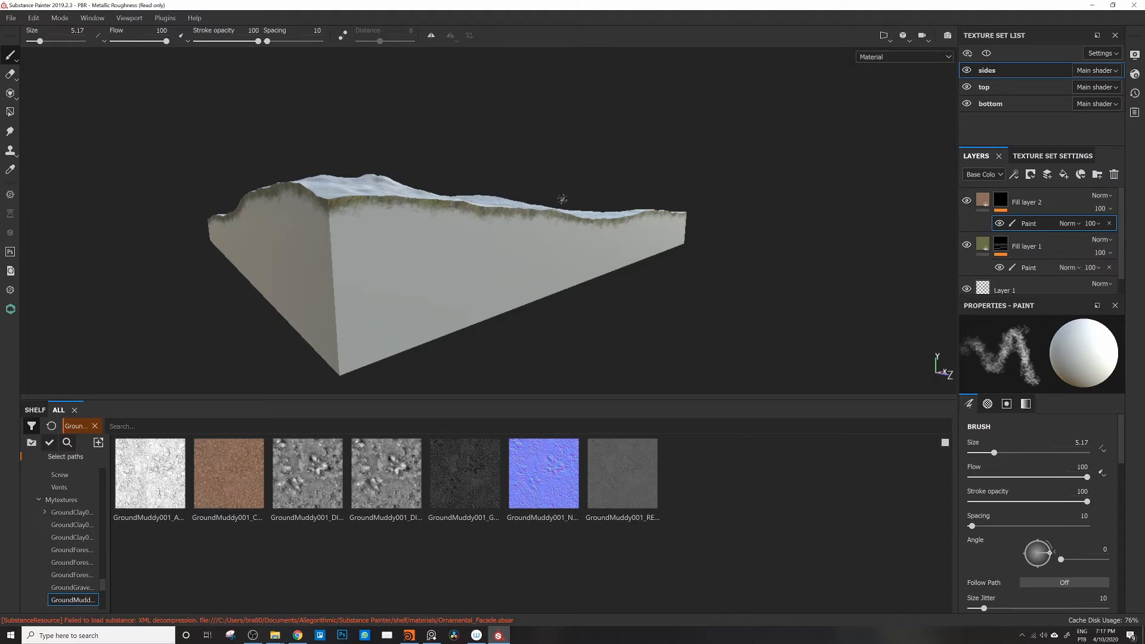
pyautogui.keyDown('alt'); pyautogui.moveTo(468, 230); pyautogui.dragTo(357, 198); pyautogui.keyUp('alt')
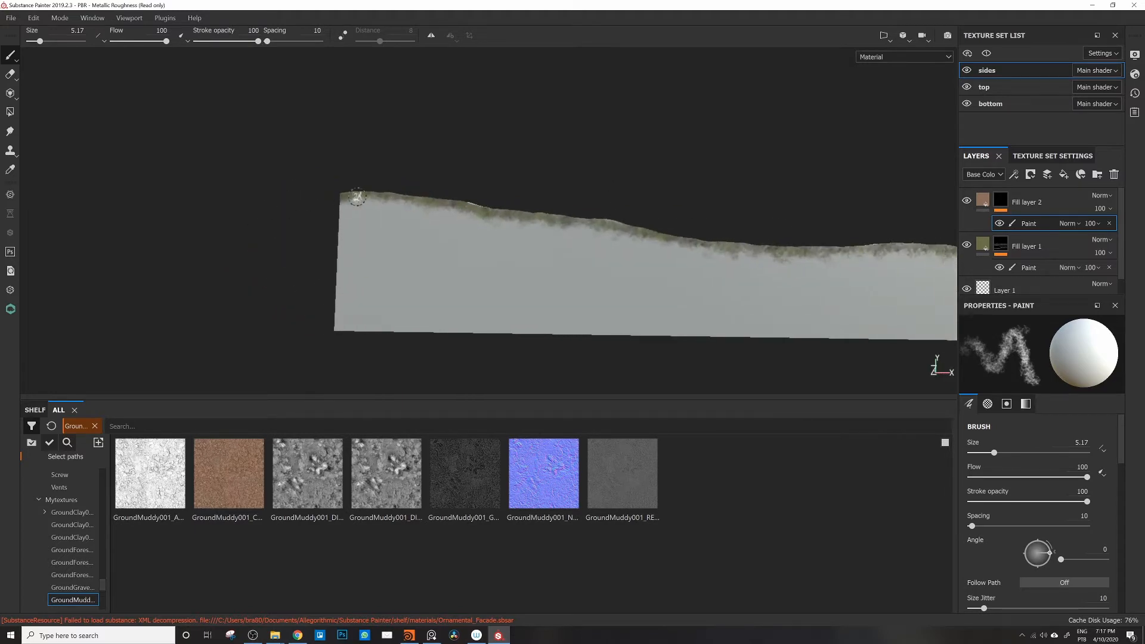
pyautogui.keyDown('alt'); pyautogui.moveTo(539, 219); pyautogui.dragTo(633, 269); pyautogui.keyUp('alt')
pyautogui.moveTo(1027, 248); pyautogui.dragTo(1035, 196)
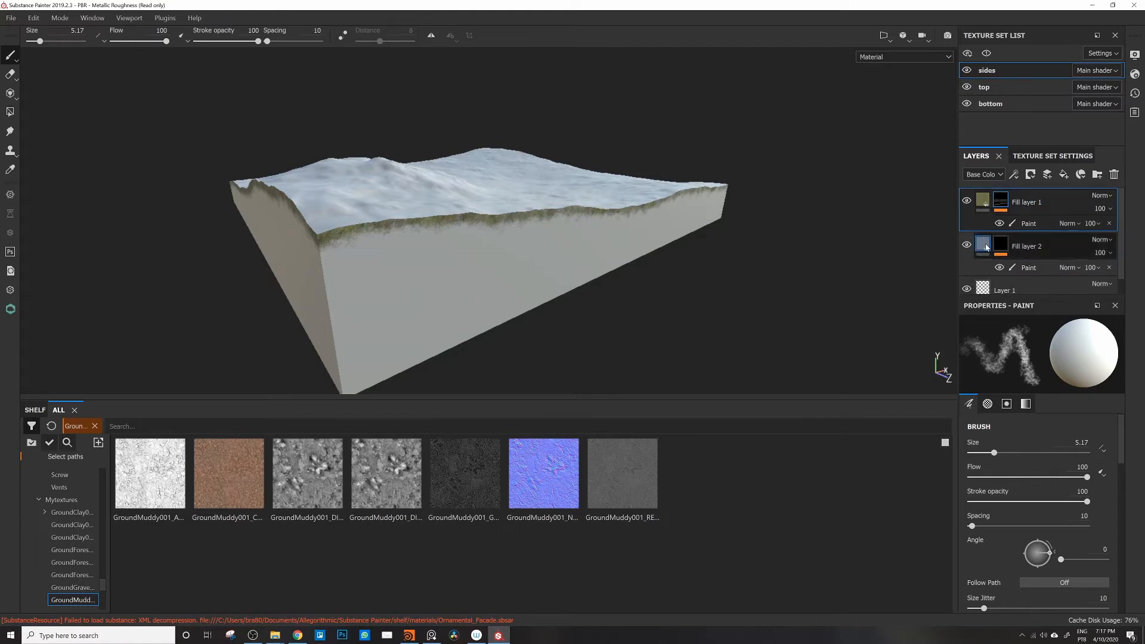
# Step: Paint in Fill layer 2's mask a band of muddy soil beneath the grass edge along the taller half of one long side wall
pyautogui.click(1027, 267)
pyautogui.moveTo(325, 251)
pyautogui.keyDown('alt'); pyautogui.mouseDown()
pyautogui.moveTo(340, 240)
pyautogui.moveTo(382, 240)
pyautogui.moveTo(356, 256)
pyautogui.moveTo(419, 243)
pyautogui.moveTo(349, 262)
pyautogui.moveTo(362, 260)
pyautogui.mouseUp(); pyautogui.keyUp('alt')
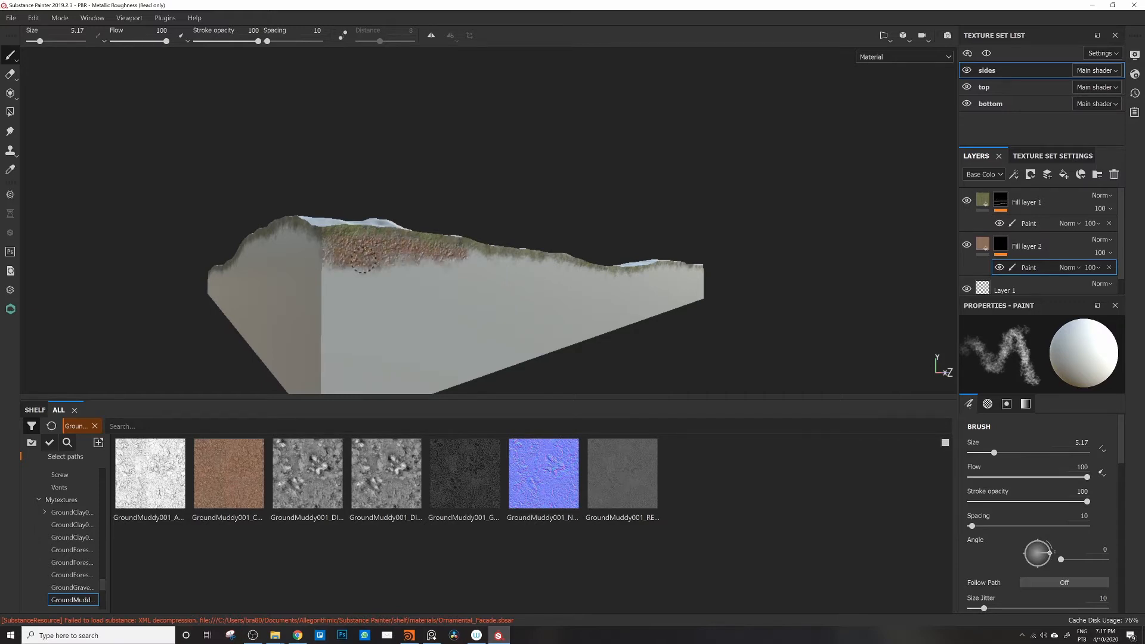
pyautogui.moveTo(484, 260)
pyautogui.mouseDown()
pyautogui.moveTo(430, 260)
pyautogui.moveTo(493, 256)
pyautogui.moveTo(335, 263)
pyautogui.mouseUp()
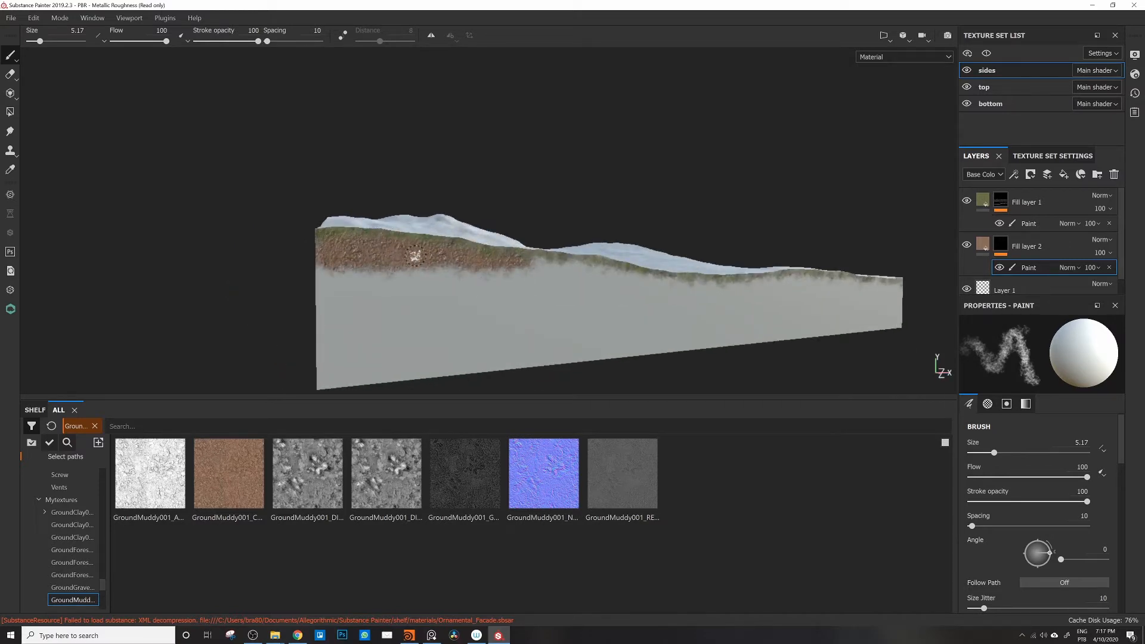
pyautogui.moveTo(479, 262); pyautogui.dragTo(421, 260)
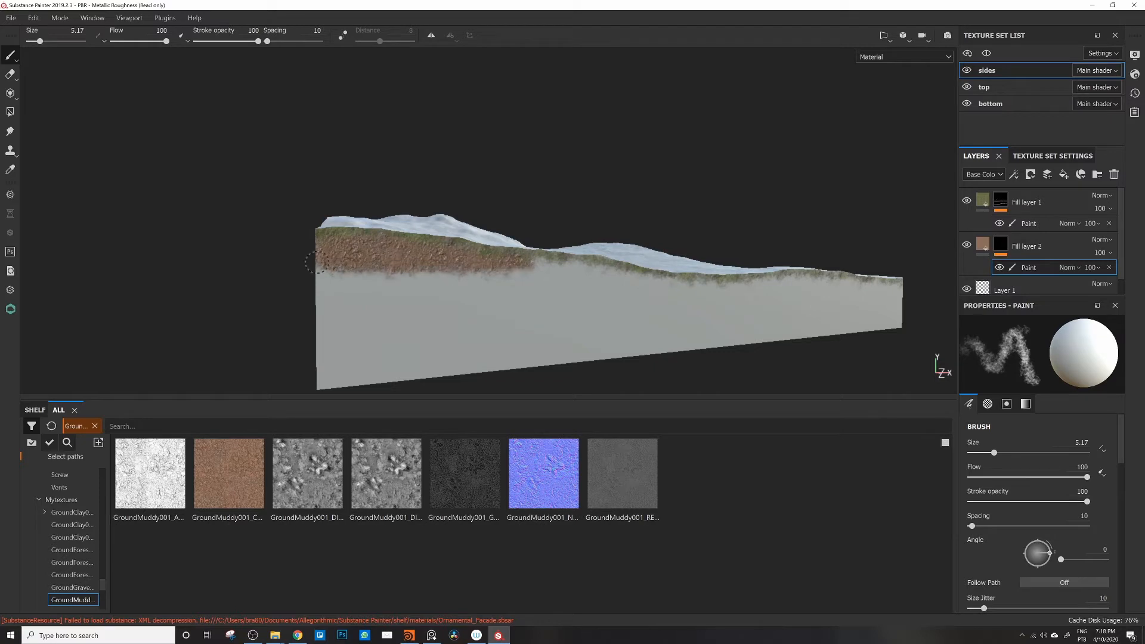
pyautogui.moveTo(316, 261)
pyautogui.mouseDown()
pyautogui.moveTo(571, 268)
pyautogui.moveTo(437, 271)
pyautogui.mouseUp()
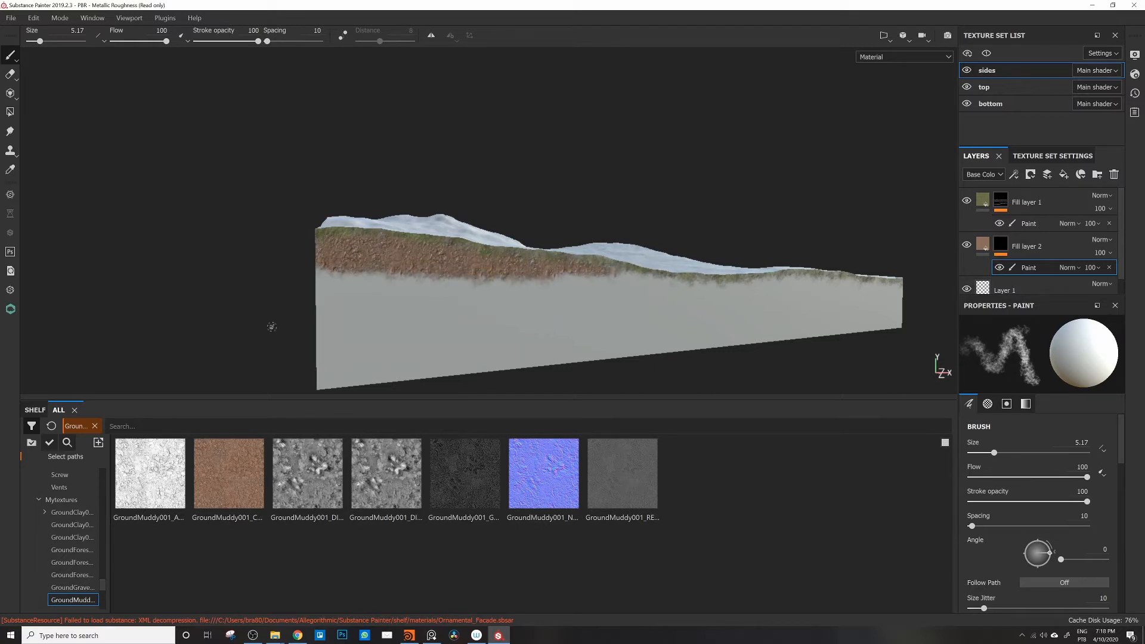
pyautogui.keyDown('alt'); pyautogui.moveTo(547, 274); pyautogui.dragTo(513, 233); pyautogui.keyUp('alt')
pyautogui.keyDown('alt'); pyautogui.moveTo(514, 232); pyautogui.dragTo(451, 220, button='right'); pyautogui.keyUp('alt')
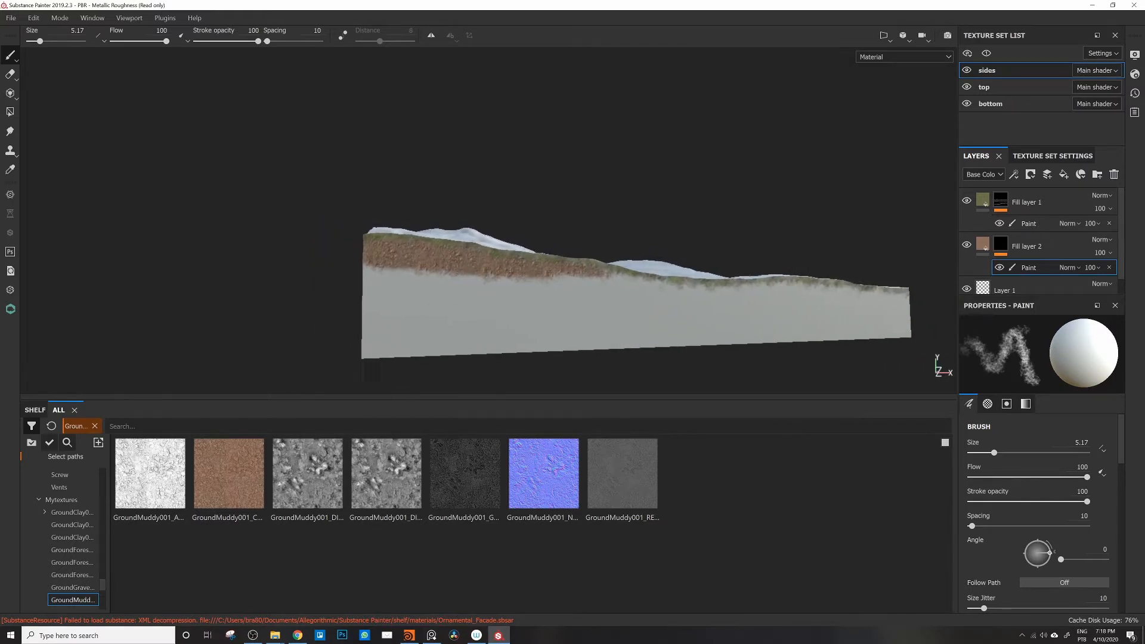
pyautogui.keyDown('alt'); pyautogui.moveTo(451, 220); pyautogui.dragTo(221, 190, button='middle'); pyautogui.keyUp('alt')
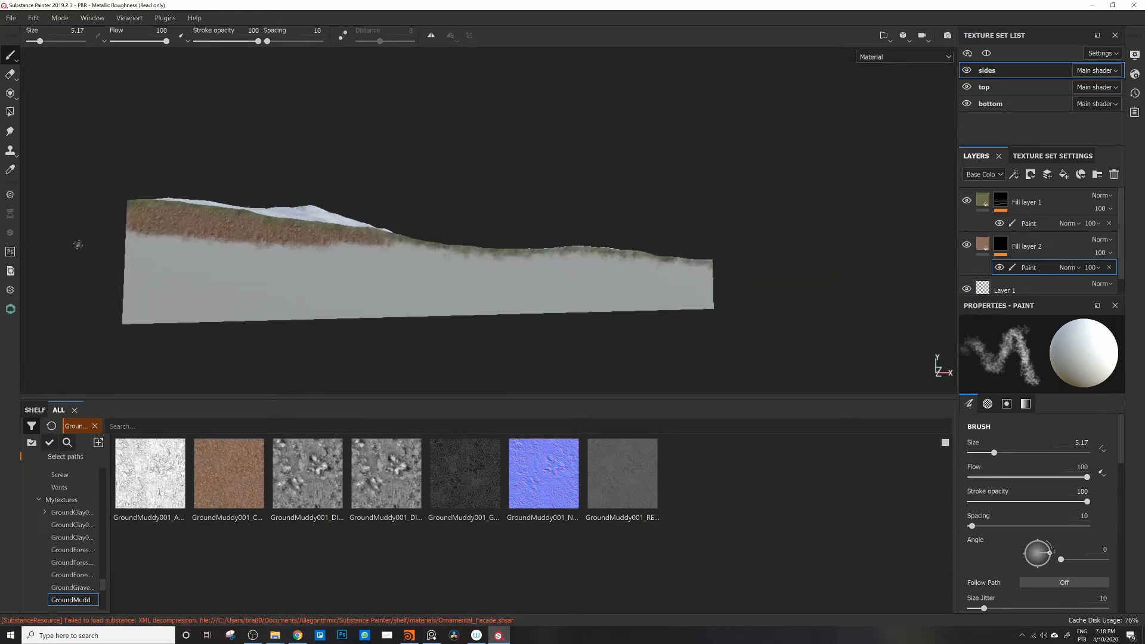
pyautogui.keyDown('alt'); pyautogui.moveTo(170, 238); pyautogui.dragTo(231, 237); pyautogui.keyUp('alt')
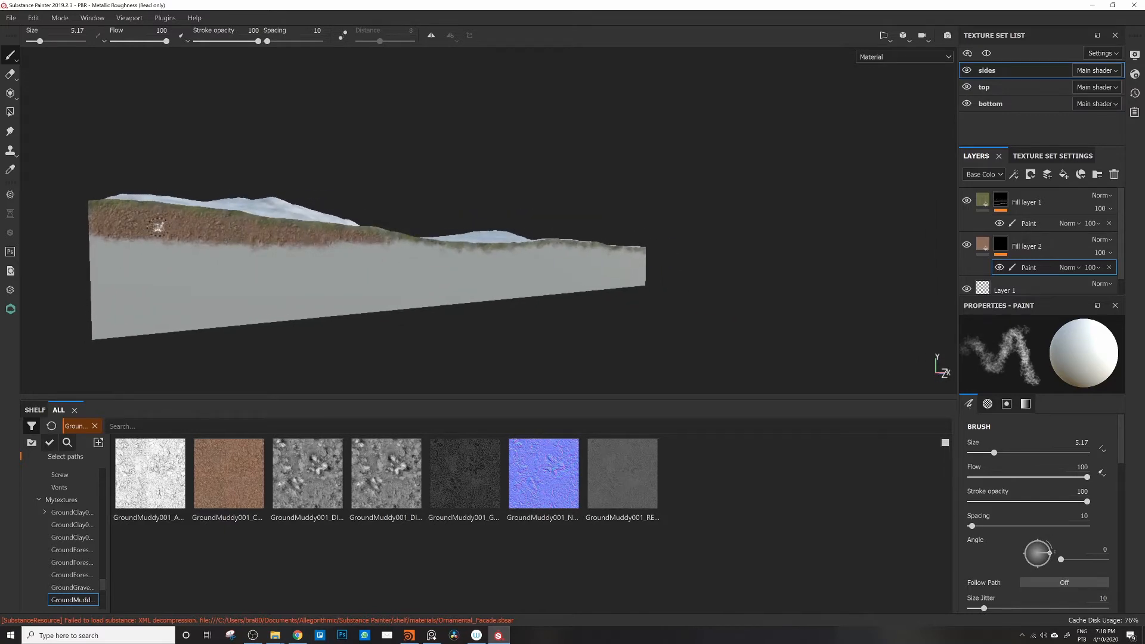
pyautogui.keyDown('alt'); pyautogui.moveTo(157, 226); pyautogui.dragTo(288, 129); pyautogui.keyUp('alt')
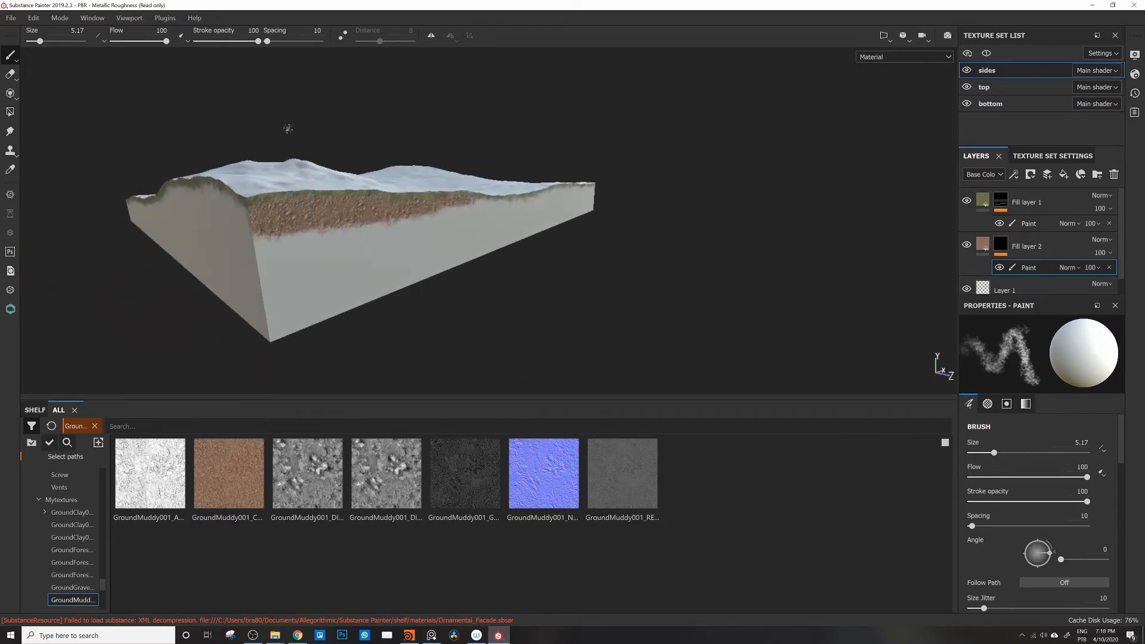
# Step: Extend Fill layer 2's muddy band along the rest of the first long side wall and thicken its lower edge
pyautogui.keyDown('alt'); pyautogui.moveTo(299, 232); pyautogui.dragTo(249, 236); pyautogui.keyUp('alt')
pyautogui.moveTo(332, 236); pyautogui.dragTo(247, 238)
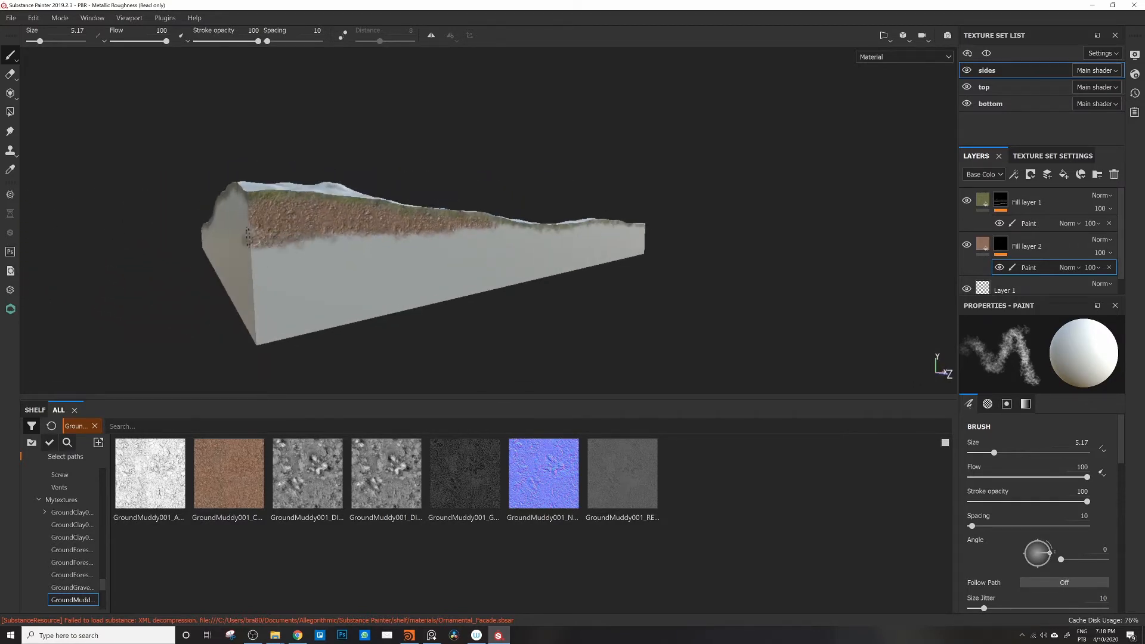
pyautogui.moveTo(339, 231); pyautogui.dragTo(326, 237)
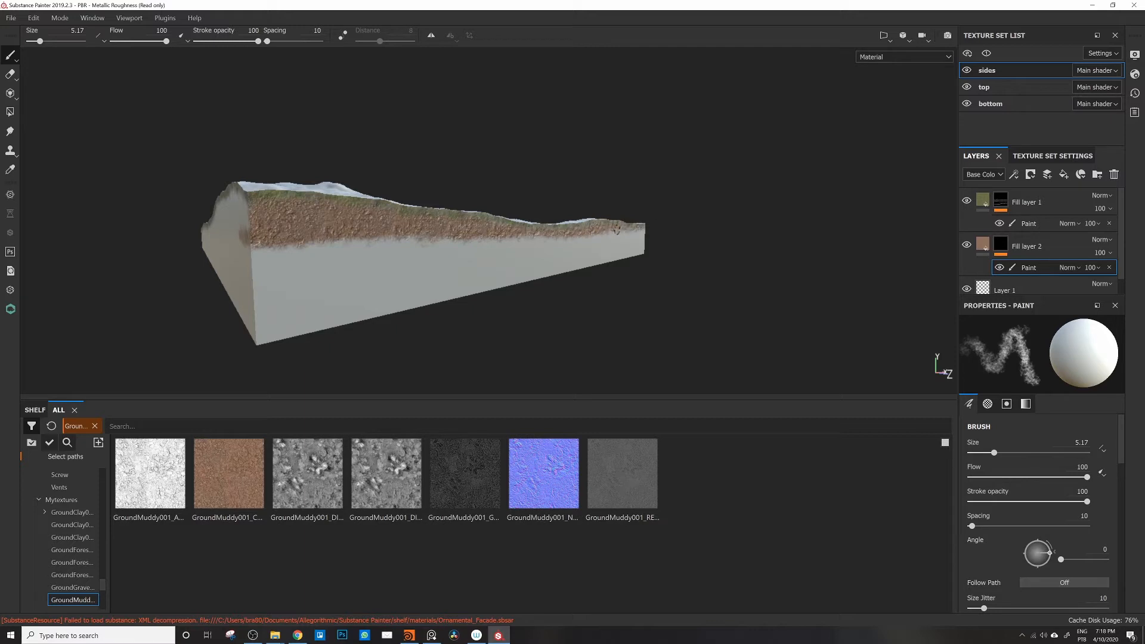
pyautogui.moveTo(519, 237)
pyautogui.mouseDown()
pyautogui.moveTo(291, 248)
pyautogui.moveTo(301, 243)
pyautogui.mouseUp()
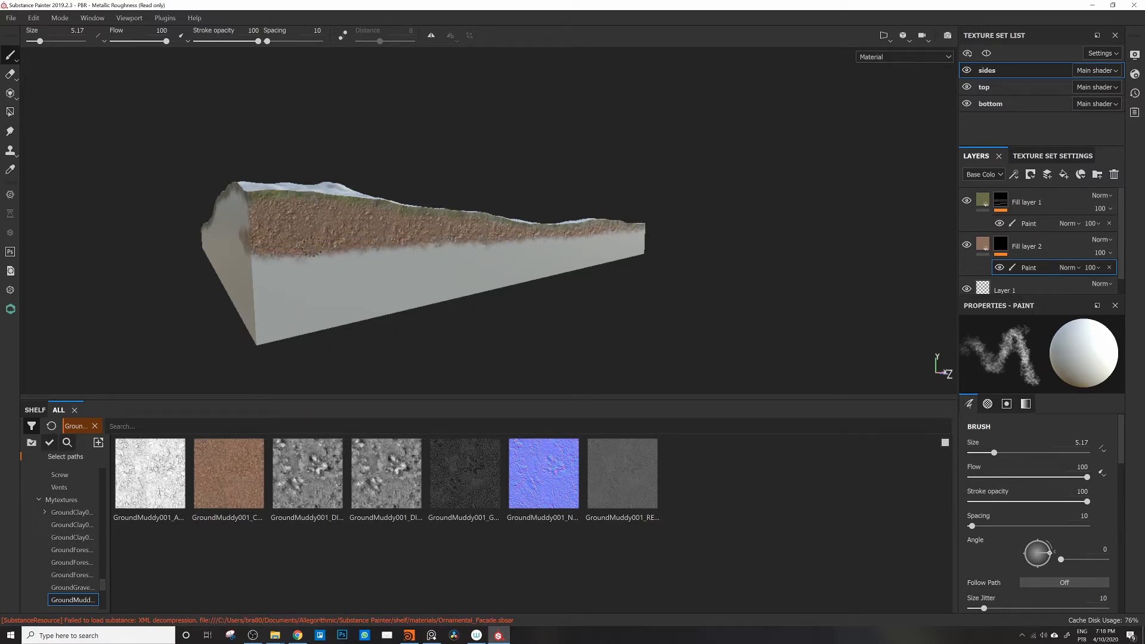
pyautogui.keyDown('alt'); pyautogui.moveTo(410, 232); pyautogui.dragTo(318, 224); pyautogui.keyUp('alt')
pyautogui.keyDown('alt'); pyautogui.moveTo(462, 238); pyautogui.dragTo(485, 243); pyautogui.keyUp('alt')
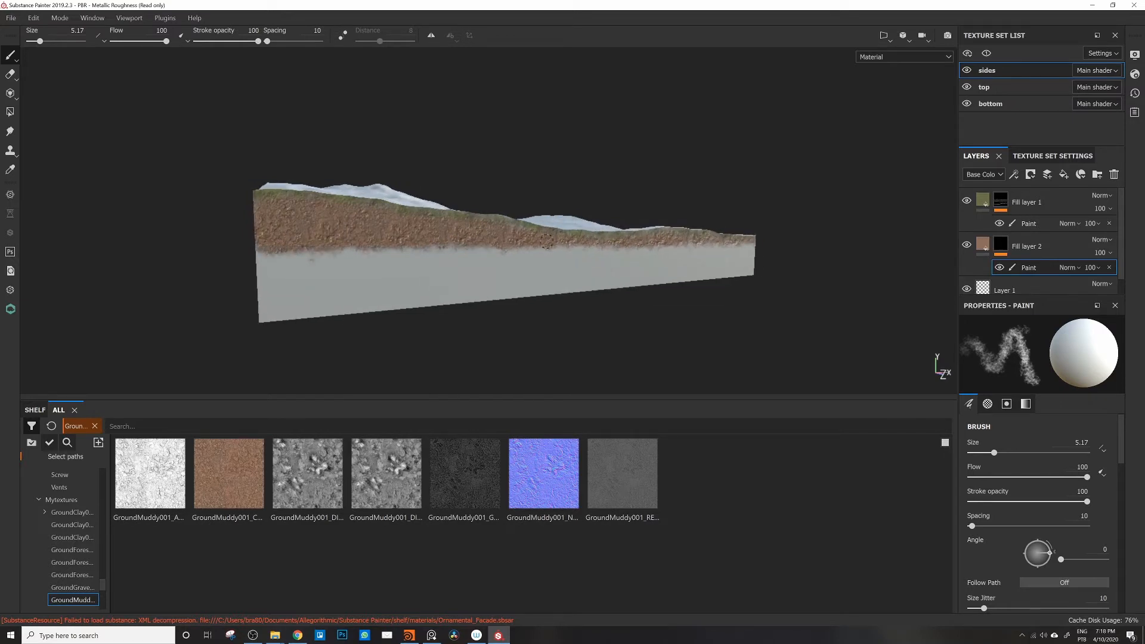
pyautogui.moveTo(395, 249); pyautogui.dragTo(321, 254)
pyautogui.moveTo(562, 251)
pyautogui.keyDown('alt'); pyautogui.mouseDown()
pyautogui.moveTo(683, 251)
pyautogui.moveTo(642, 245)
pyautogui.moveTo(675, 237)
pyautogui.moveTo(666, 253)
pyautogui.moveTo(669, 243)
pyautogui.mouseUp(); pyautogui.keyUp('alt')
pyautogui.moveTo(669, 235)
pyautogui.keyDown('alt'); pyautogui.mouseDown(button='middle')
pyautogui.moveTo(323, 232)
pyautogui.moveTo(705, 211)
pyautogui.mouseUp(button='middle'); pyautogui.keyUp('alt')
pyautogui.scroll(5, 327, 229)
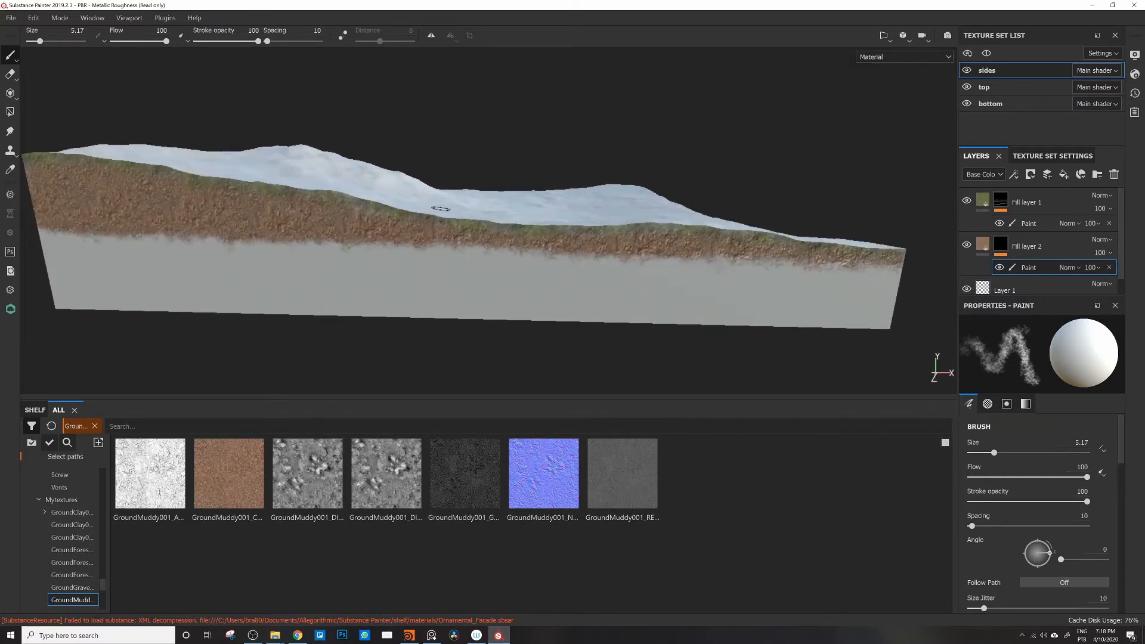
pyautogui.moveTo(549, 245)
pyautogui.mouseDown()
pyautogui.moveTo(401, 245)
pyautogui.moveTo(489, 244)
pyautogui.mouseUp()
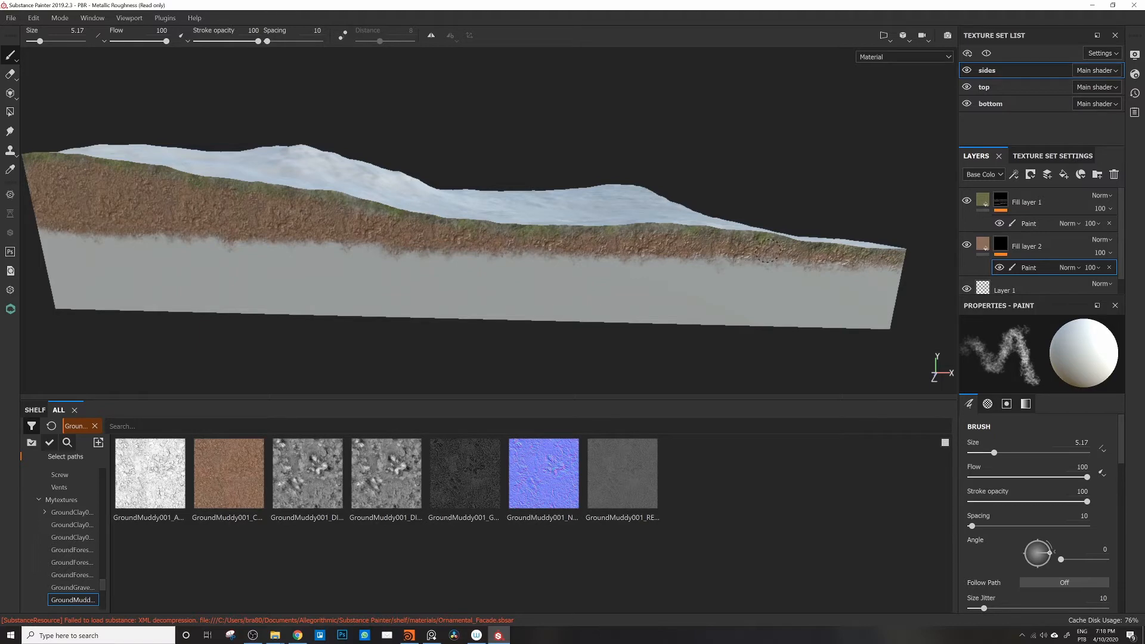
# Step: Paint Fill layer 2's muddy band beneath the grass along the adjacent low side wall, from corner to corner
pyautogui.keyDown('alt'); pyautogui.moveTo(771, 258); pyautogui.dragTo(624, 253); pyautogui.keyUp('alt')
pyautogui.keyDown('alt'); pyautogui.moveTo(623, 253); pyautogui.dragTo(493, 245, button='middle'); pyautogui.keyUp('alt')
pyautogui.moveTo(559, 248)
pyautogui.mouseDown()
pyautogui.moveTo(510, 248)
pyautogui.moveTo(668, 257)
pyautogui.moveTo(476, 253)
pyautogui.moveTo(377, 232)
pyautogui.mouseUp()
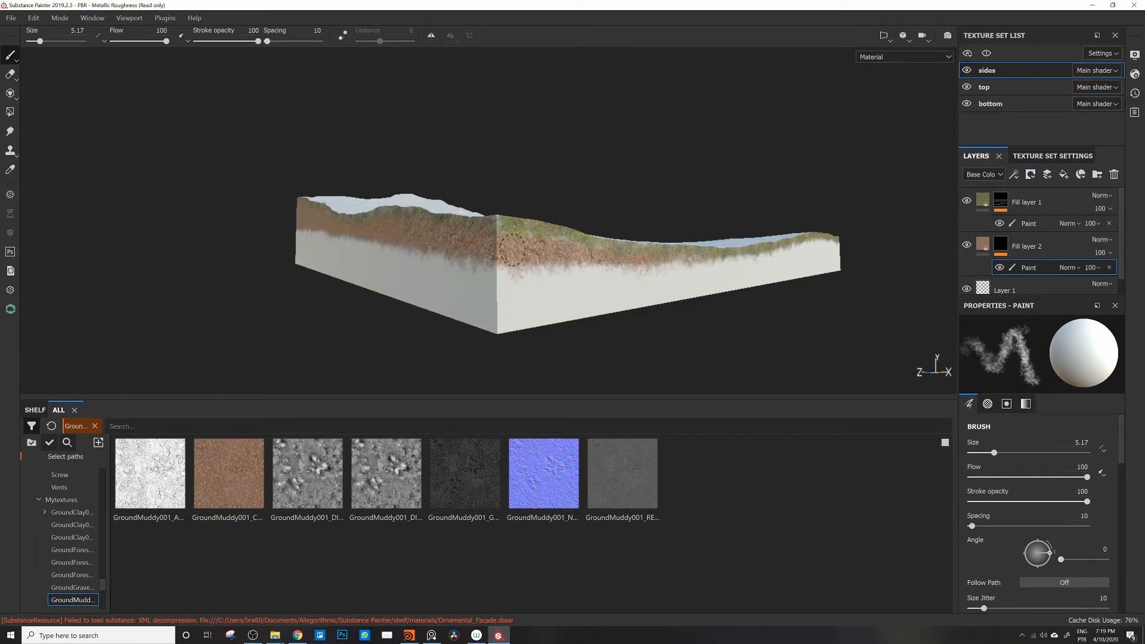
pyautogui.moveTo(560, 257)
pyautogui.mouseDown()
pyautogui.moveTo(754, 263)
pyautogui.moveTo(413, 263)
pyautogui.mouseUp()
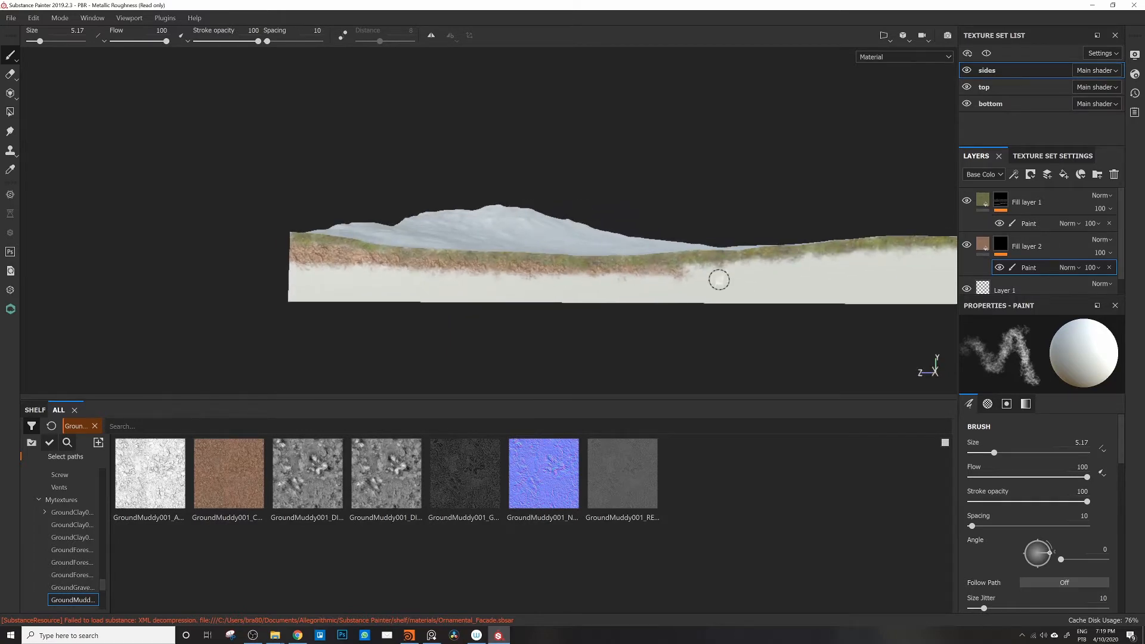
pyautogui.moveTo(718, 280)
pyautogui.mouseDown()
pyautogui.moveTo(665, 265)
pyautogui.moveTo(825, 263)
pyautogui.moveTo(335, 263)
pyautogui.mouseUp()
pyautogui.scroll(-1, 705, 236)
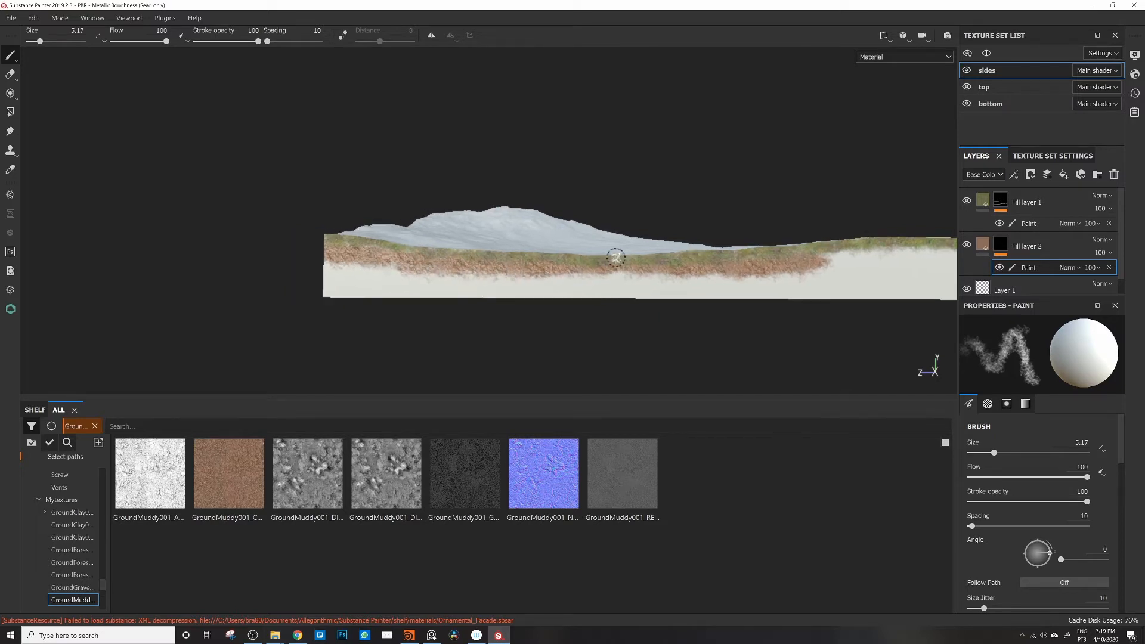
pyautogui.keyDown('alt'); pyautogui.moveTo(617, 258); pyautogui.dragTo(358, 276, button='middle'); pyautogui.keyUp('alt')
pyautogui.moveTo(549, 275); pyautogui.dragTo(750, 271)
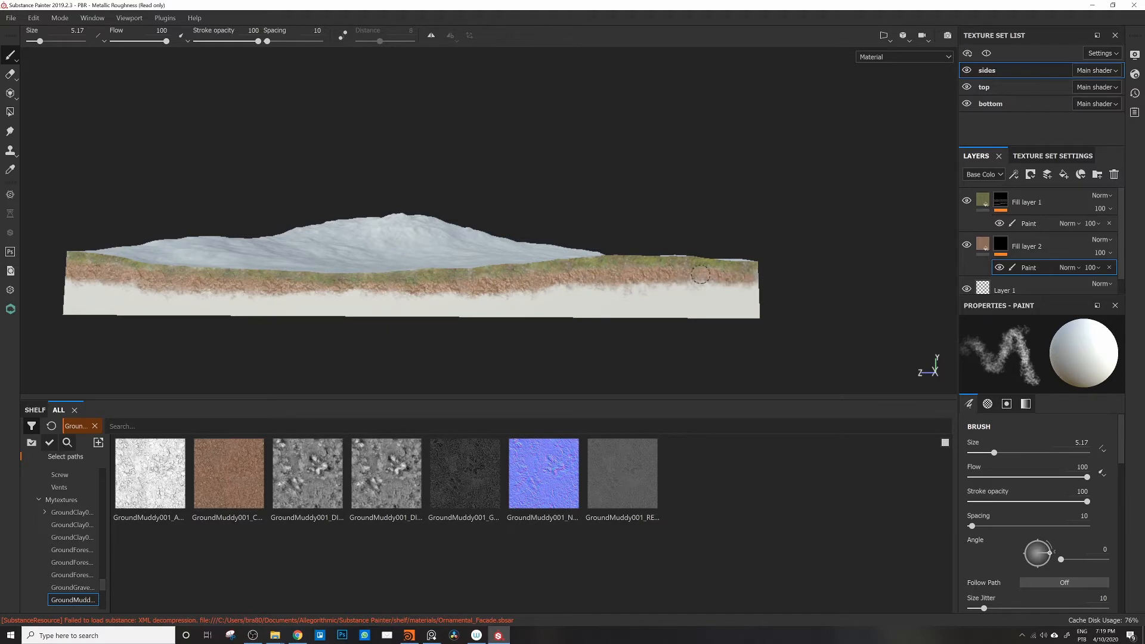
pyautogui.moveTo(558, 284)
pyautogui.mouseDown()
pyautogui.moveTo(744, 285)
pyautogui.moveTo(719, 283)
pyautogui.mouseUp()
# Step: Set the brush size to 5.55 and paint muddy soil beneath the grass on the taller half of the side wall beyond the high corner
pyautogui.moveTo(713, 279)
pyautogui.keyDown('alt'); pyautogui.mouseDown()
pyautogui.moveTo(650, 284)
pyautogui.moveTo(695, 274)
pyautogui.moveTo(294, 243)
pyautogui.moveTo(327, 235)
pyautogui.moveTo(365, 192)
pyautogui.moveTo(394, 194)
pyautogui.moveTo(253, 215)
pyautogui.mouseUp(); pyautogui.keyUp('alt')
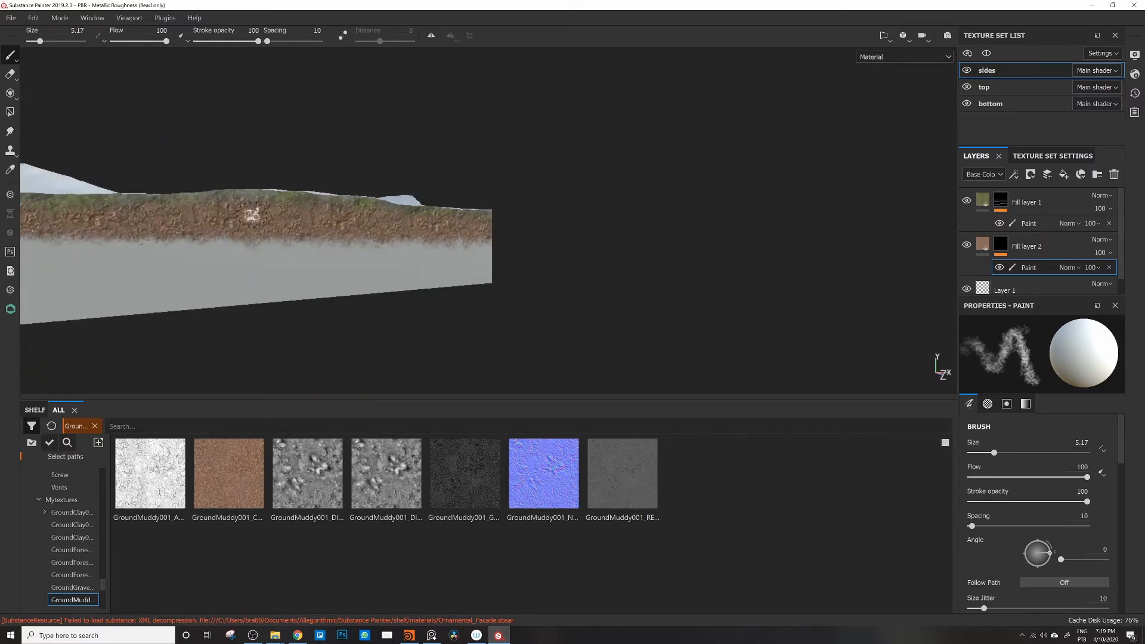
pyautogui.keyDown('alt'); pyautogui.moveTo(253, 215); pyautogui.dragTo(499, 184, button='middle'); pyautogui.keyUp('alt')
pyautogui.keyDown('alt'); pyautogui.moveTo(267, 159); pyautogui.dragTo(640, 179, button='right'); pyautogui.keyUp('alt')
pyautogui.keyDown('alt'); pyautogui.moveTo(127, 199); pyautogui.dragTo(356, 112, button='middle'); pyautogui.keyUp('alt')
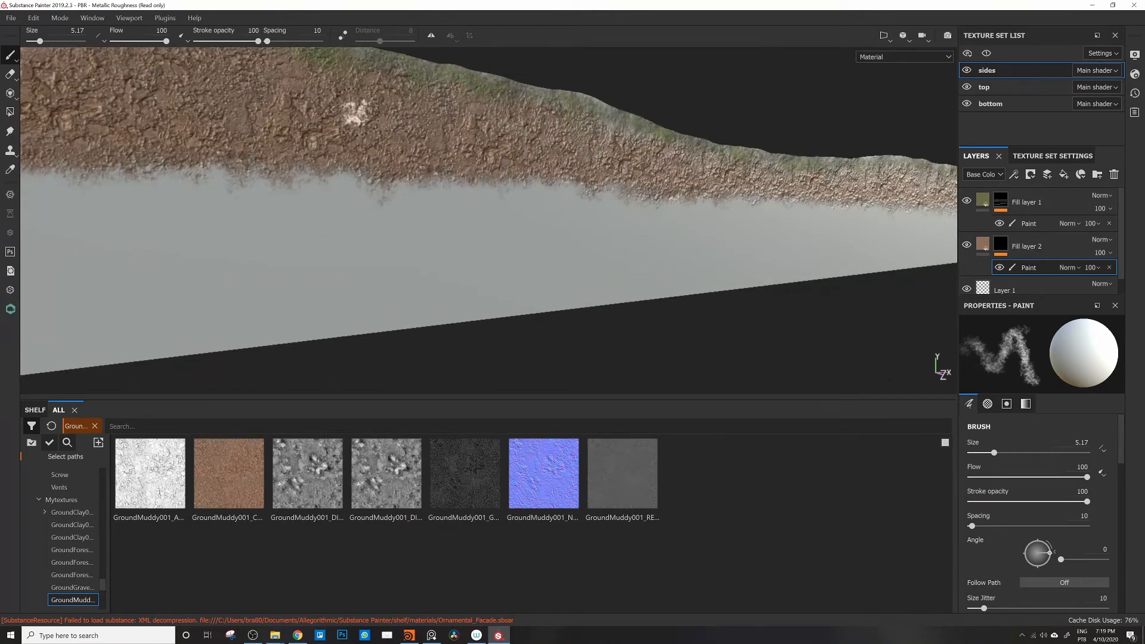
pyautogui.keyDown('alt'); pyautogui.moveTo(356, 113); pyautogui.dragTo(141, 166); pyautogui.keyUp('alt')
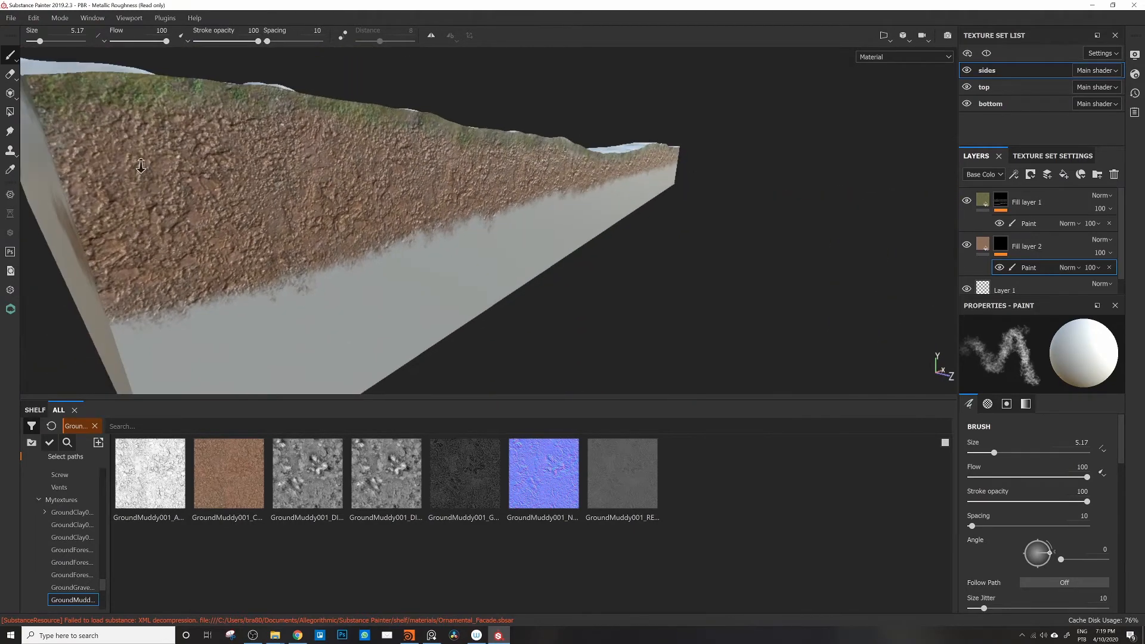
pyautogui.keyDown('alt'); pyautogui.moveTo(141, 166); pyautogui.dragTo(47, 146, button='right'); pyautogui.keyUp('alt')
pyautogui.keyDown('alt'); pyautogui.moveTo(166, 210); pyautogui.dragTo(457, 219, button='middle'); pyautogui.keyUp('alt')
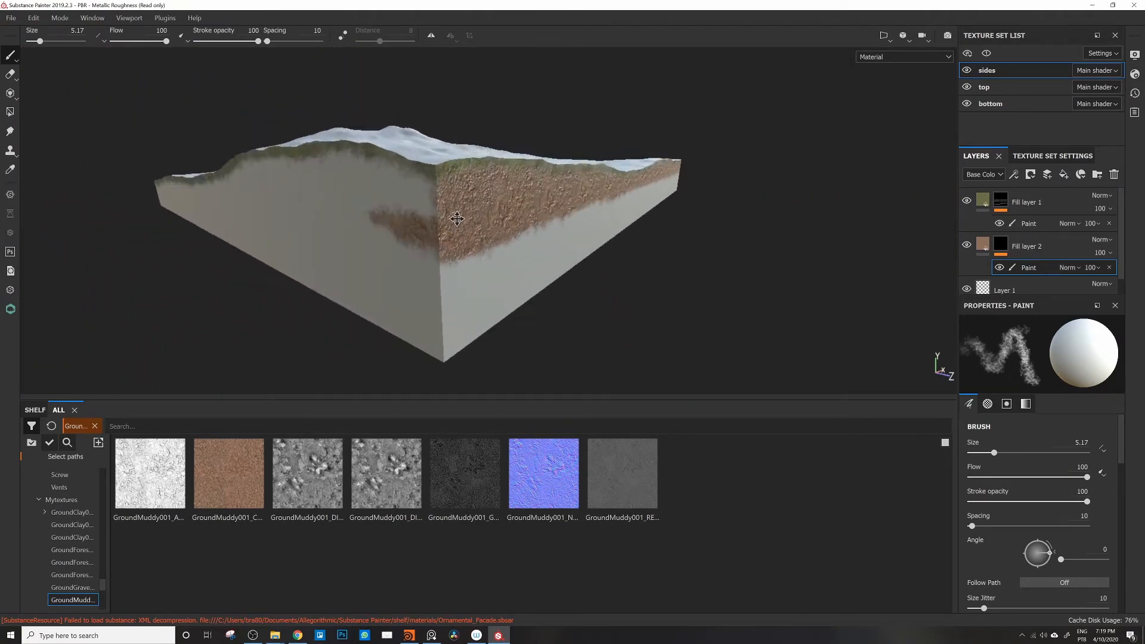
pyautogui.keyDown('alt'); pyautogui.moveTo(457, 219); pyautogui.dragTo(343, 169); pyautogui.keyUp('alt')
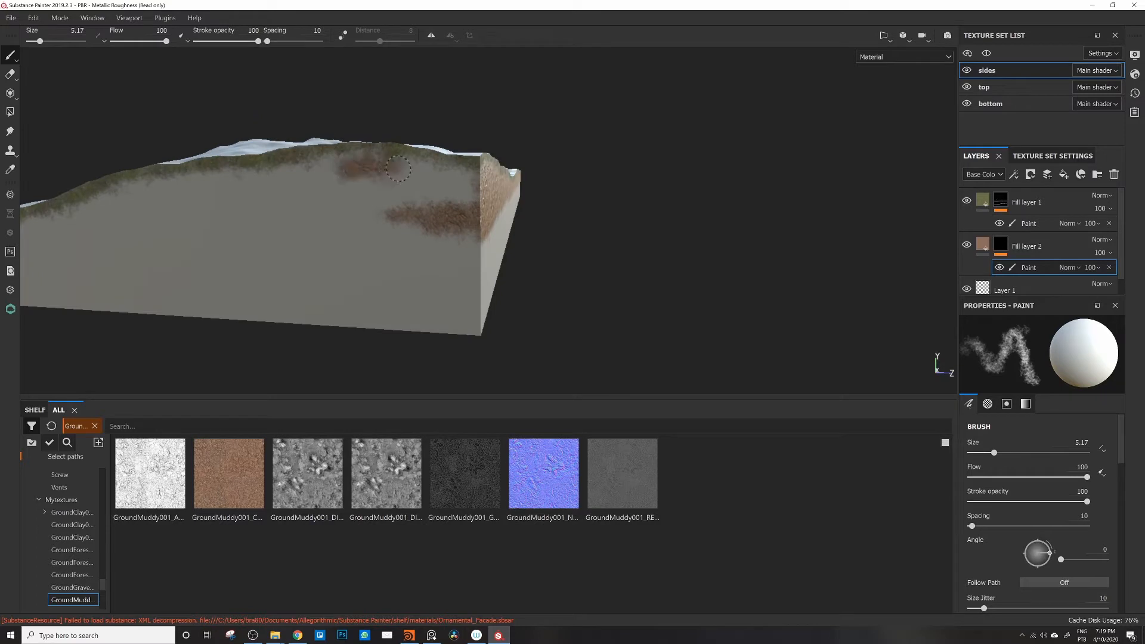
pyautogui.moveTo(398, 184)
pyautogui.keyDown('ctrl'); pyautogui.mouseDown(button='right')
pyautogui.moveTo(363, 183)
pyautogui.moveTo(437, 194)
pyautogui.moveTo(411, 188)
pyautogui.mouseUp(button='right'); pyautogui.keyUp('ctrl')
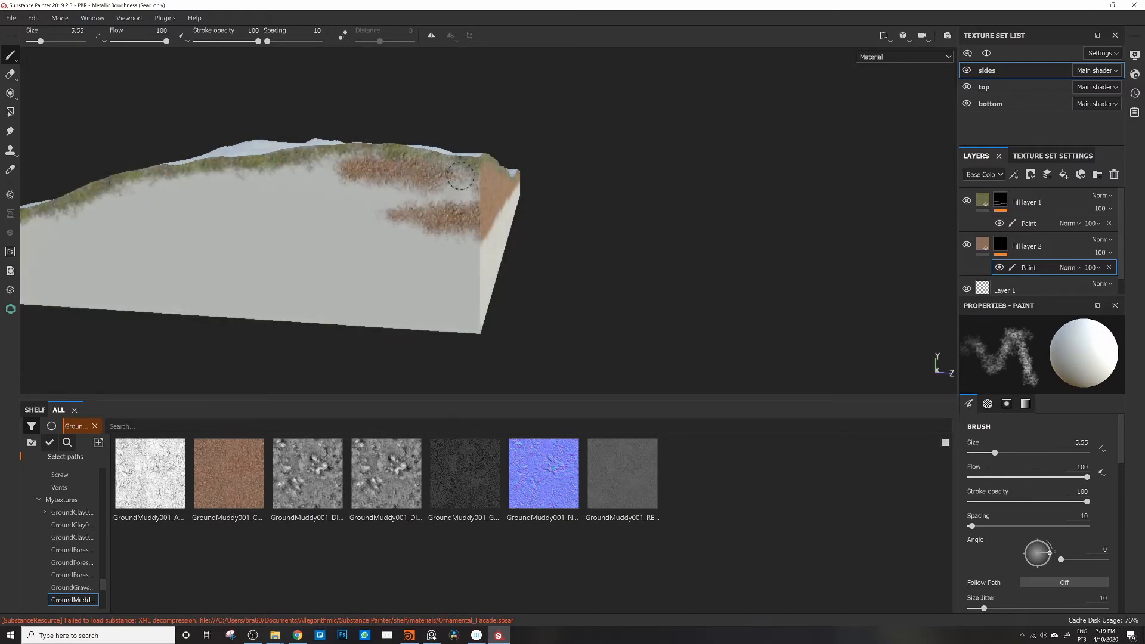
pyautogui.moveTo(451, 195); pyautogui.dragTo(424, 184)
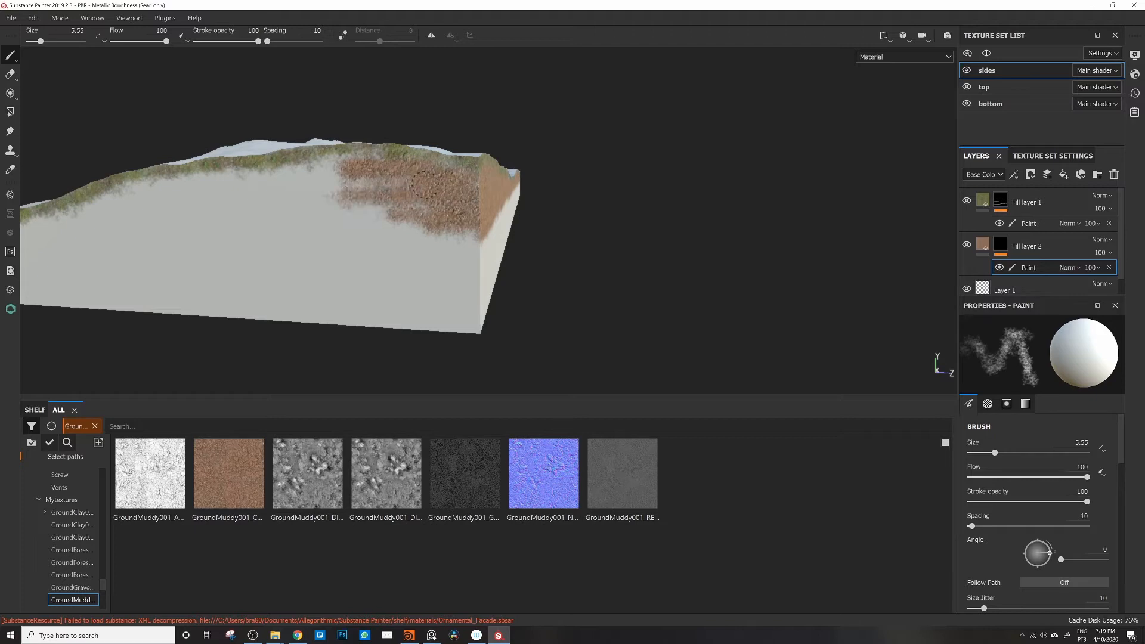
pyautogui.moveTo(272, 175)
pyautogui.mouseDown()
pyautogui.moveTo(251, 181)
pyautogui.moveTo(311, 213)
pyautogui.mouseUp()
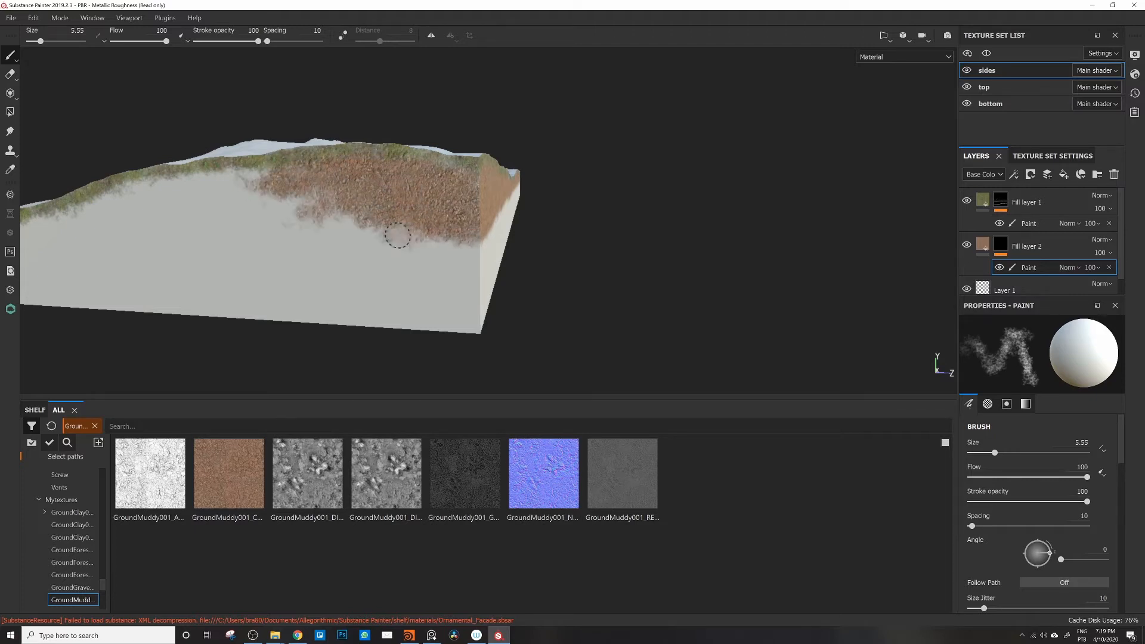
pyautogui.moveTo(398, 236)
pyautogui.mouseDown()
pyautogui.moveTo(243, 225)
pyautogui.moveTo(191, 206)
pyautogui.moveTo(239, 176)
pyautogui.moveTo(181, 181)
pyautogui.moveTo(299, 227)
pyautogui.moveTo(389, 223)
pyautogui.mouseUp()
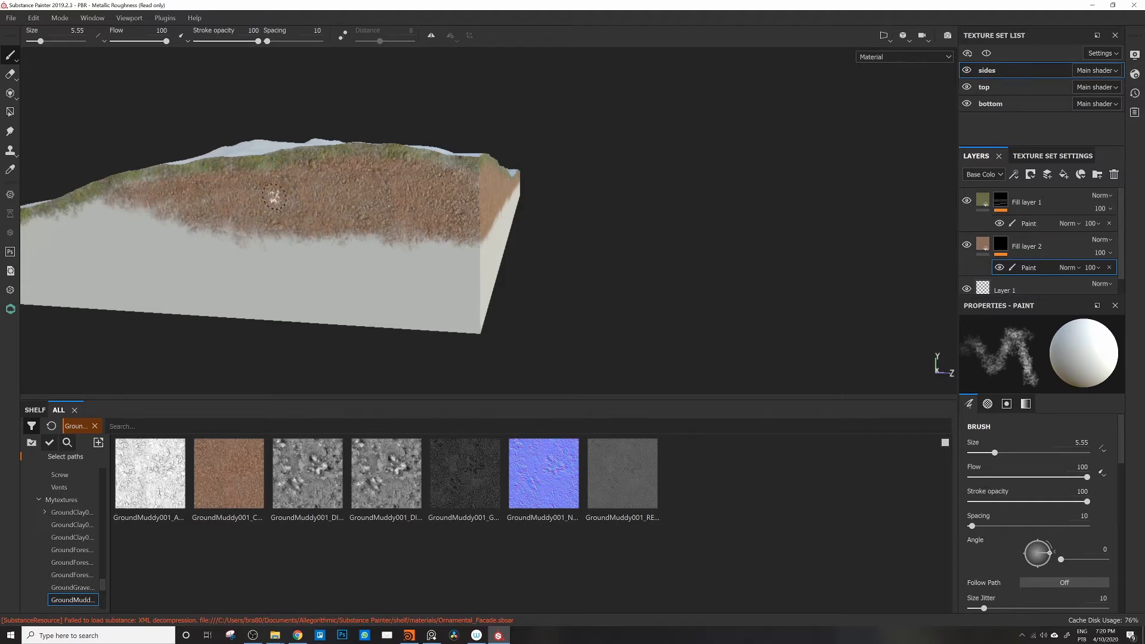
# Step: Continue the muddy band to that wall's low end and even out its lower edge up to the high corner
pyautogui.keyDown('alt'); pyautogui.moveTo(294, 187); pyautogui.dragTo(399, 166); pyautogui.keyUp('alt')
pyautogui.keyDown('alt'); pyautogui.moveTo(278, 202); pyautogui.dragTo(652, 212); pyautogui.keyUp('alt')
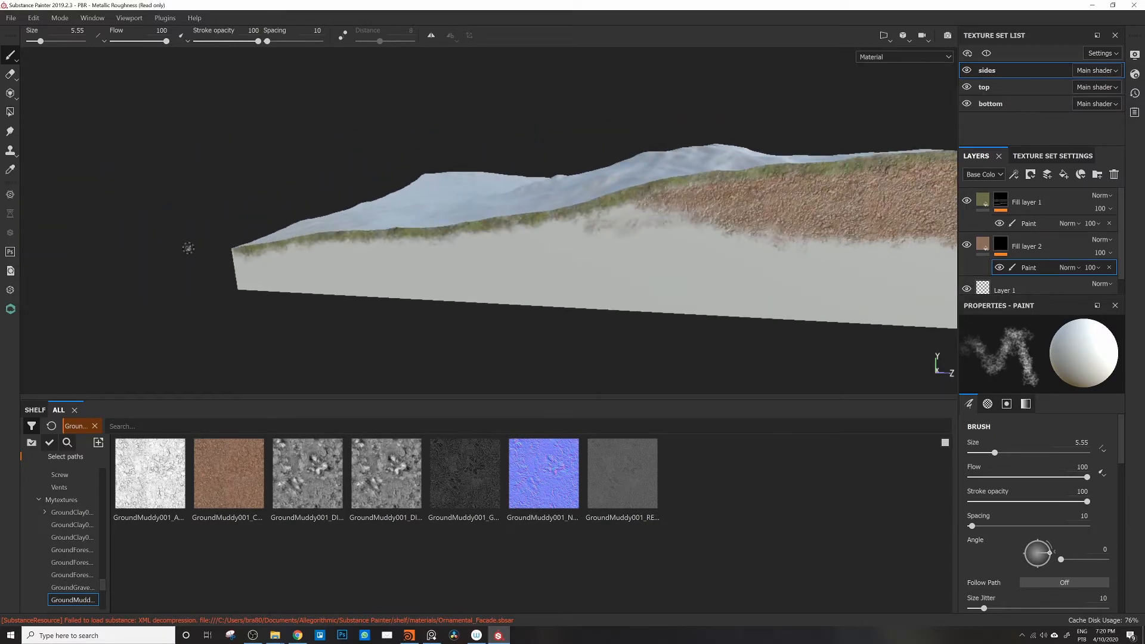
pyautogui.moveTo(327, 251)
pyautogui.mouseDown()
pyautogui.moveTo(447, 241)
pyautogui.moveTo(358, 246)
pyautogui.mouseUp()
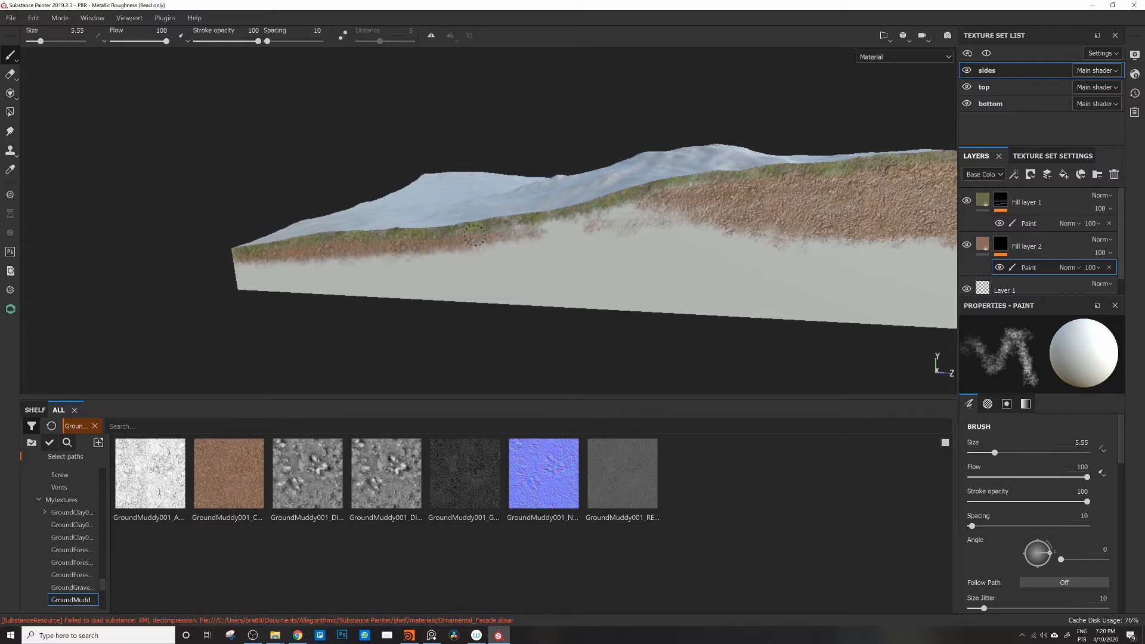
pyautogui.moveTo(475, 236); pyautogui.dragTo(619, 215)
pyautogui.moveTo(758, 209)
pyautogui.mouseDown()
pyautogui.moveTo(716, 230)
pyautogui.moveTo(465, 249)
pyautogui.moveTo(908, 245)
pyautogui.mouseUp()
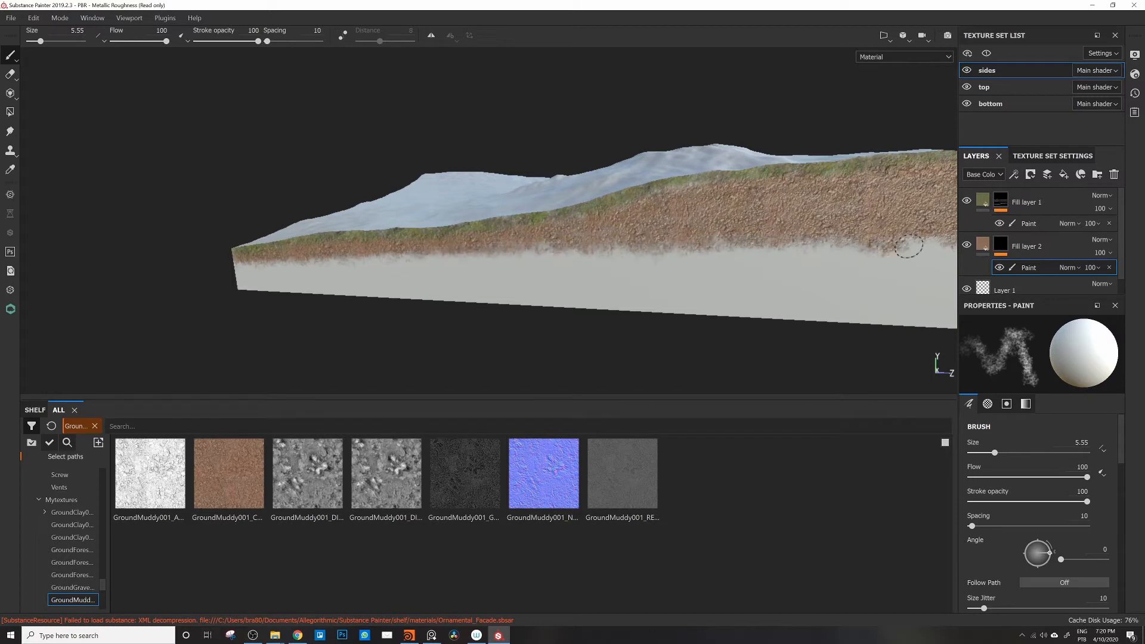
pyautogui.keyDown('alt'); pyautogui.moveTo(859, 234); pyautogui.dragTo(561, 220, button='middle'); pyautogui.keyUp('alt')
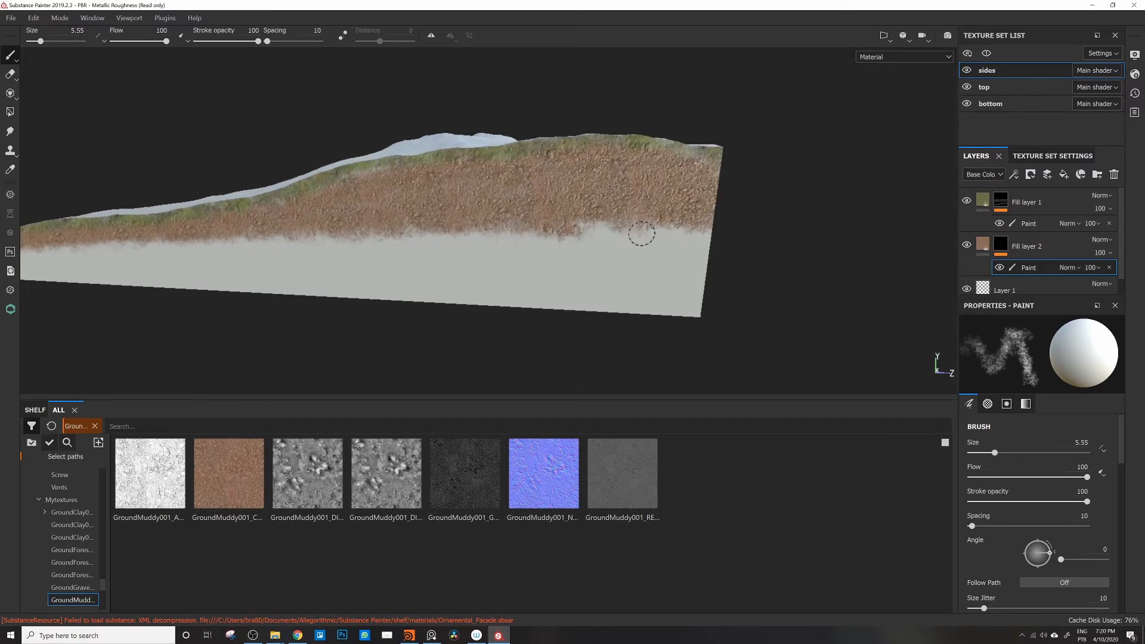
pyautogui.moveTo(605, 231)
pyautogui.mouseDown()
pyautogui.moveTo(715, 233)
pyautogui.moveTo(656, 213)
pyautogui.moveTo(697, 238)
pyautogui.mouseUp()
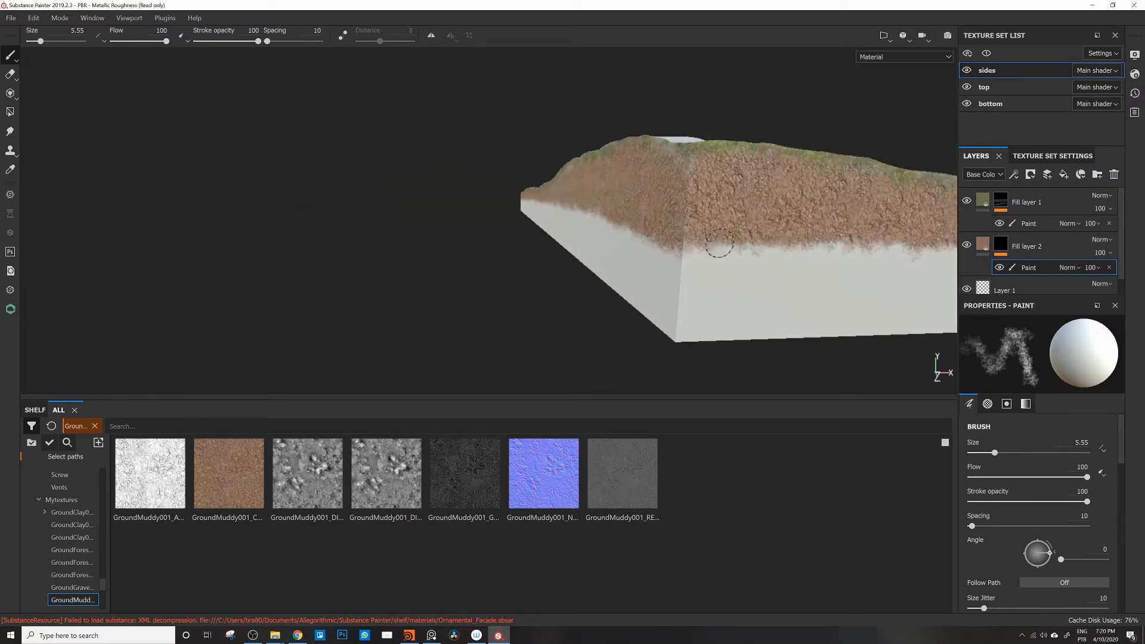
pyautogui.moveTo(762, 225)
pyautogui.keyDown('alt'); pyautogui.mouseDown()
pyautogui.moveTo(460, 197)
pyautogui.moveTo(636, 207)
pyautogui.mouseUp(); pyautogui.keyUp('alt')
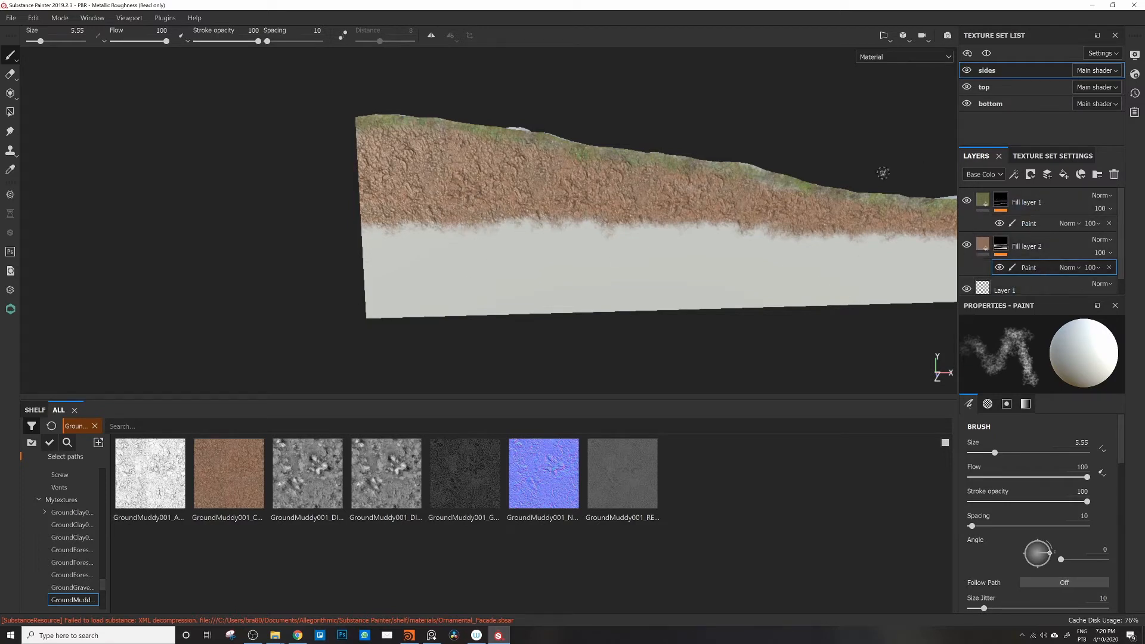
# Step: Add a new fill layer directly above Layer 1, beneath the mud layer, and disable its height channel
pyautogui.click(1011, 290)
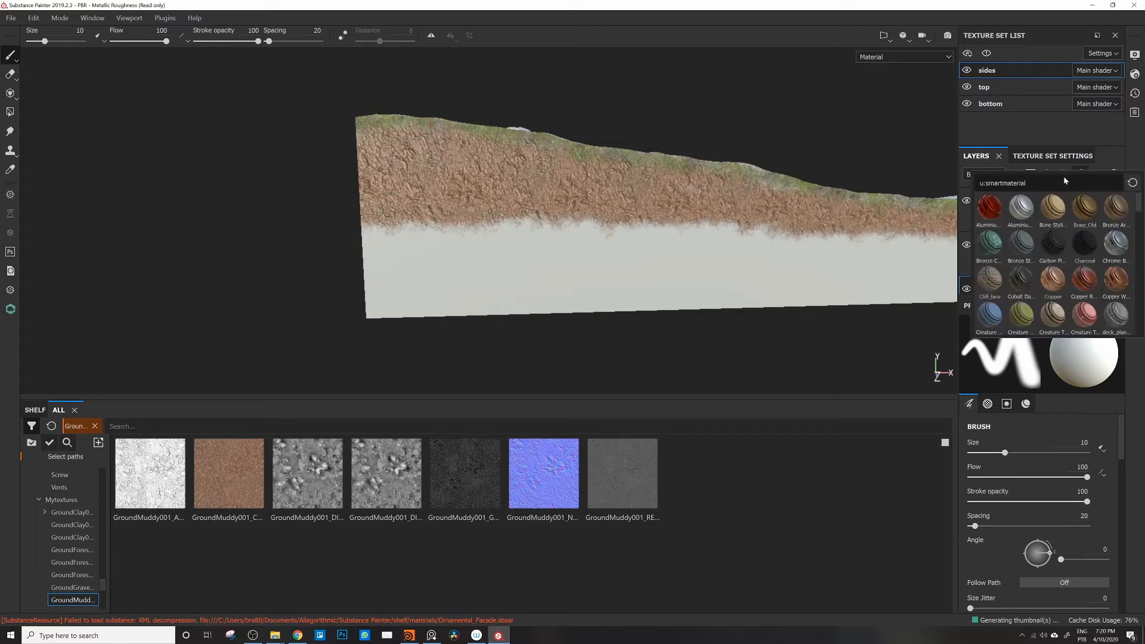
pyautogui.click(1091, 170)
pyautogui.click(1047, 175)
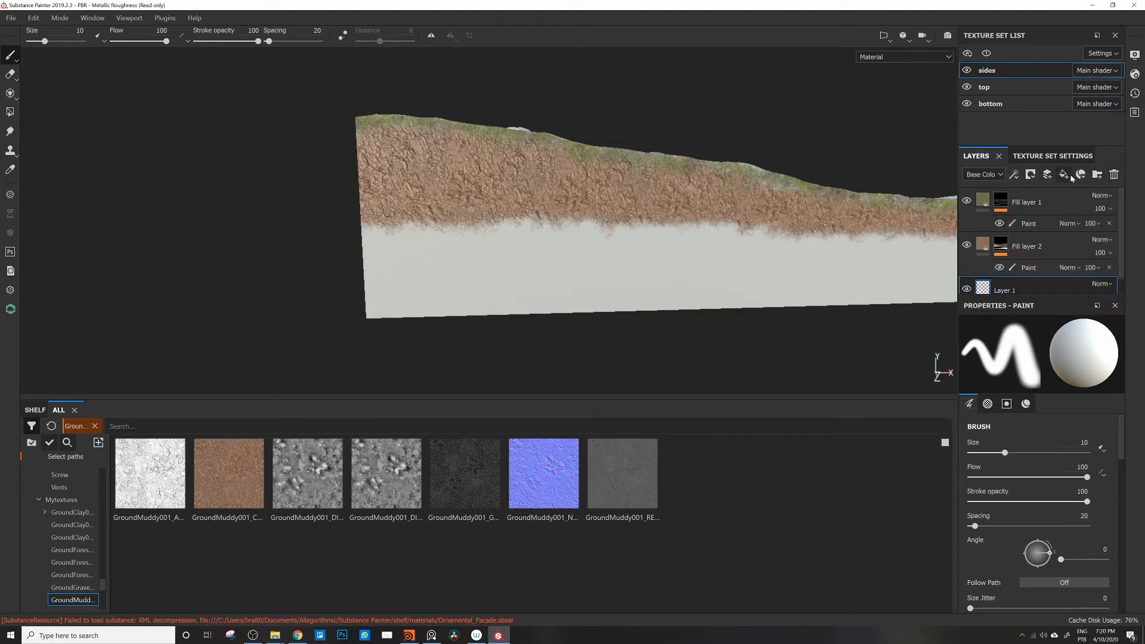
pyautogui.click(1065, 174)
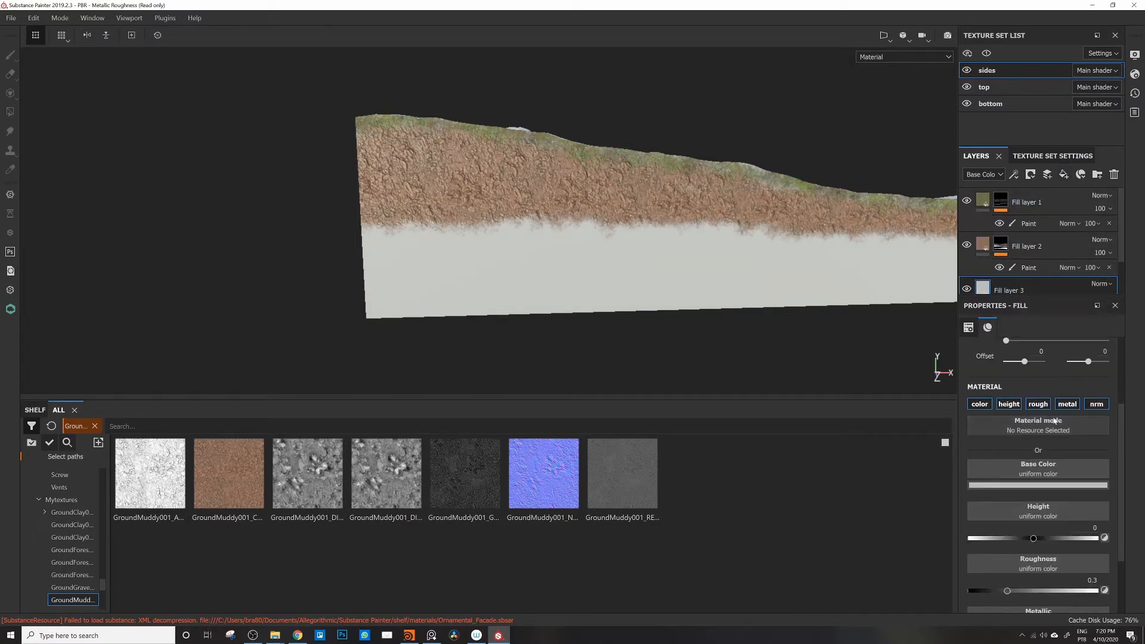
pyautogui.click(1009, 404)
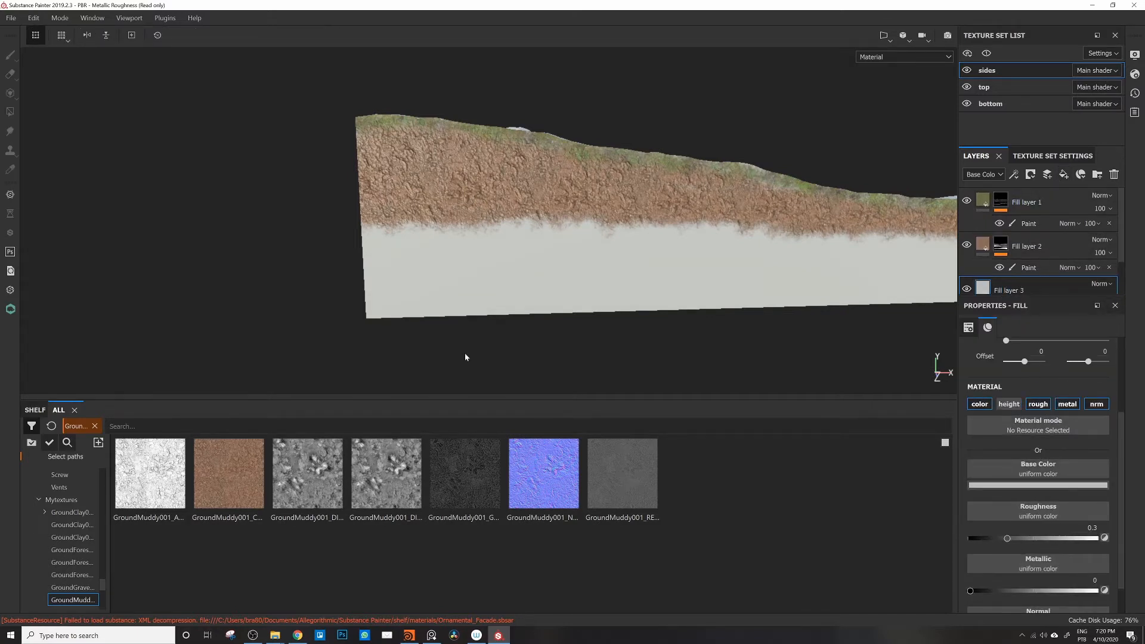
# Step: Assign the GroundGravel004 VAR2 colour map to Fill layer 3's base color and the GroundGravel004 NRM map to its normal channel
pyautogui.click(79, 575)
pyautogui.click(77, 589)
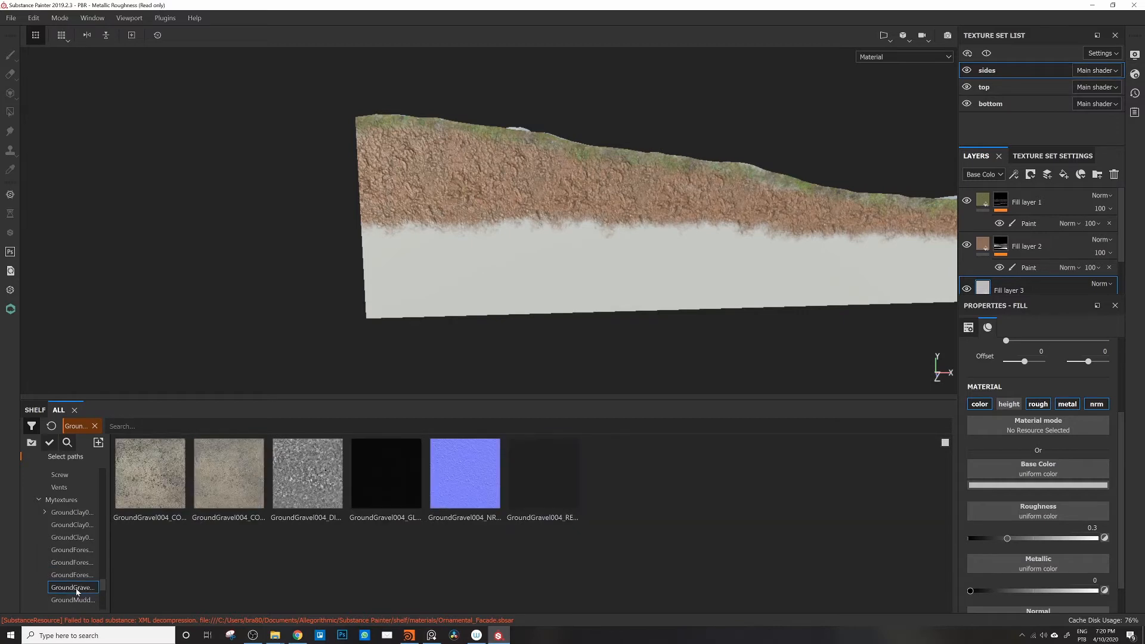
pyautogui.click(80, 574)
pyautogui.click(76, 586)
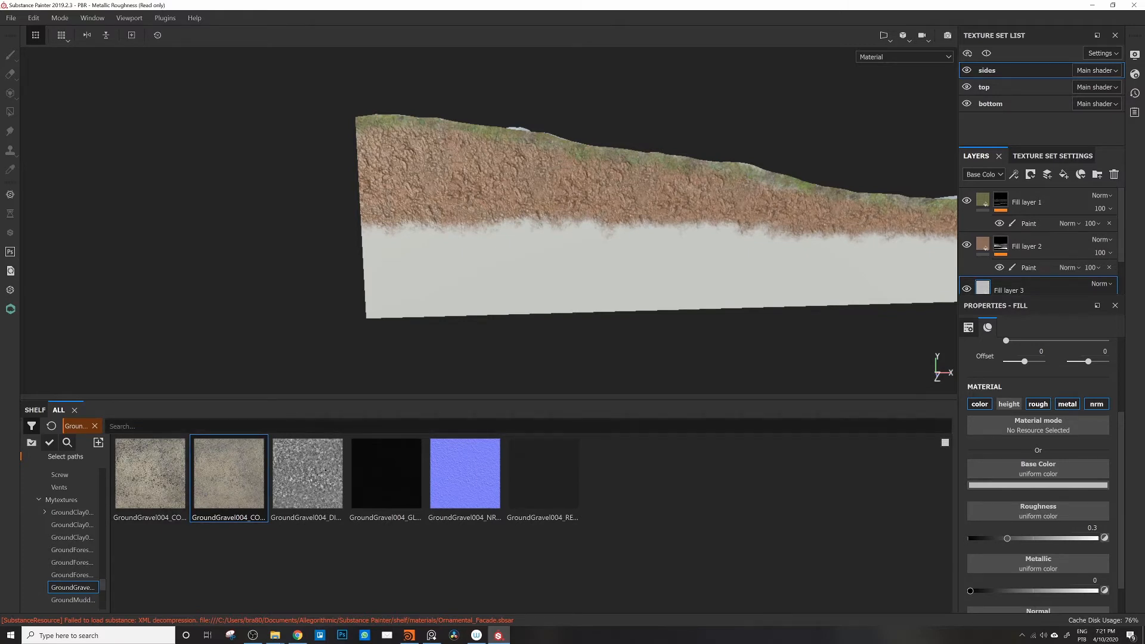
pyautogui.moveTo(221, 481); pyautogui.dragTo(1035, 474)
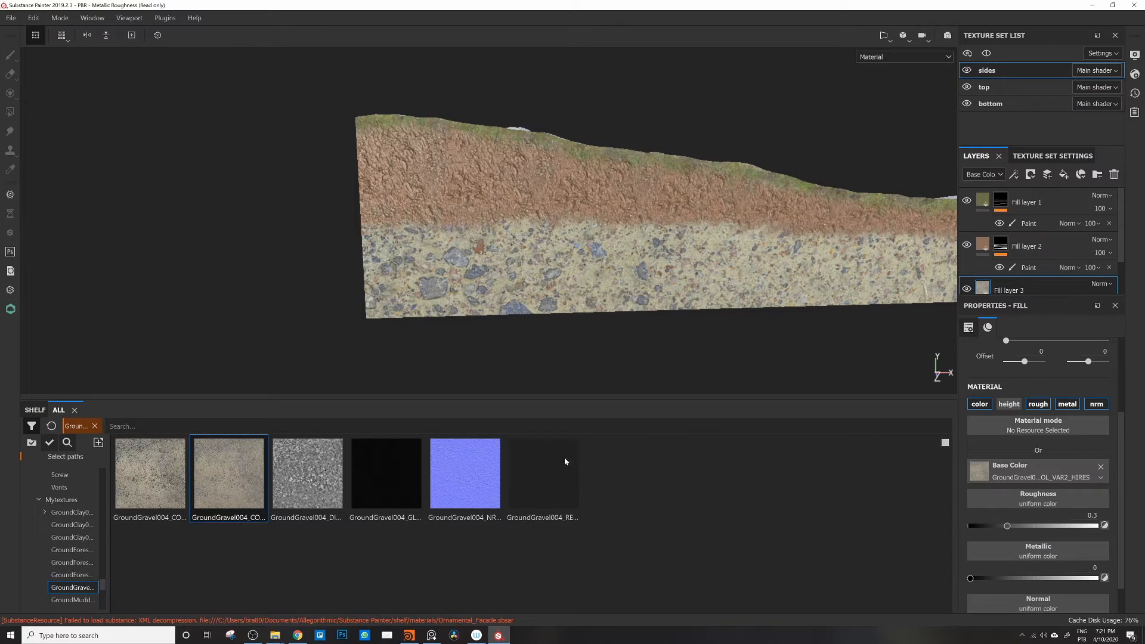
pyautogui.moveTo(478, 486); pyautogui.dragTo(1068, 599)
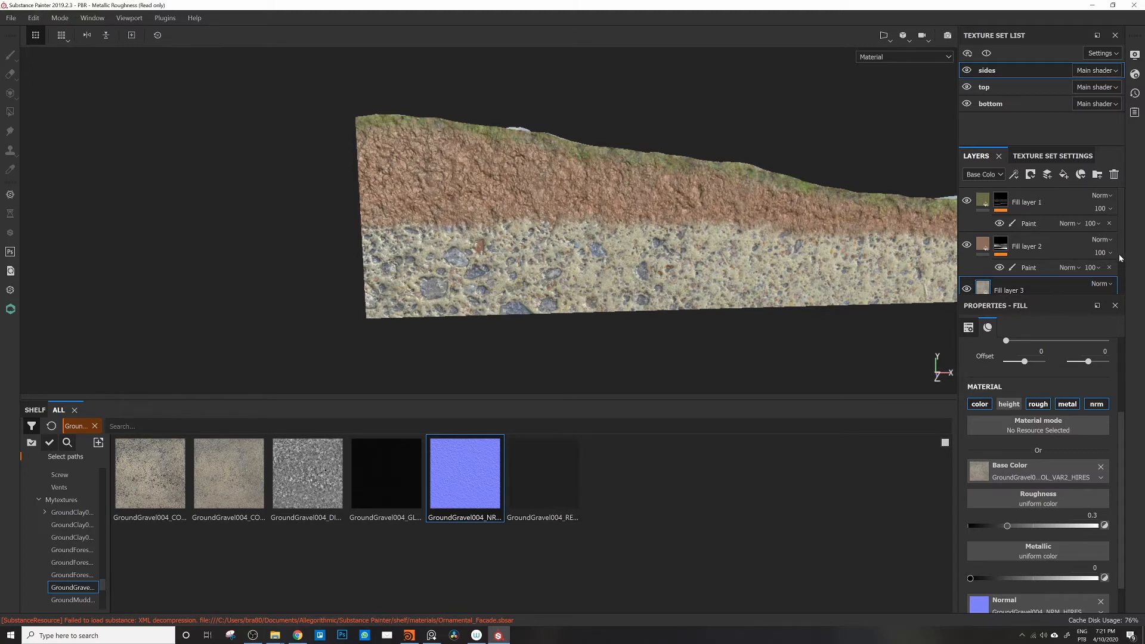
# Step: Add a black mask to Fill layer 3
pyautogui.scroll(-2, 1120, 254)
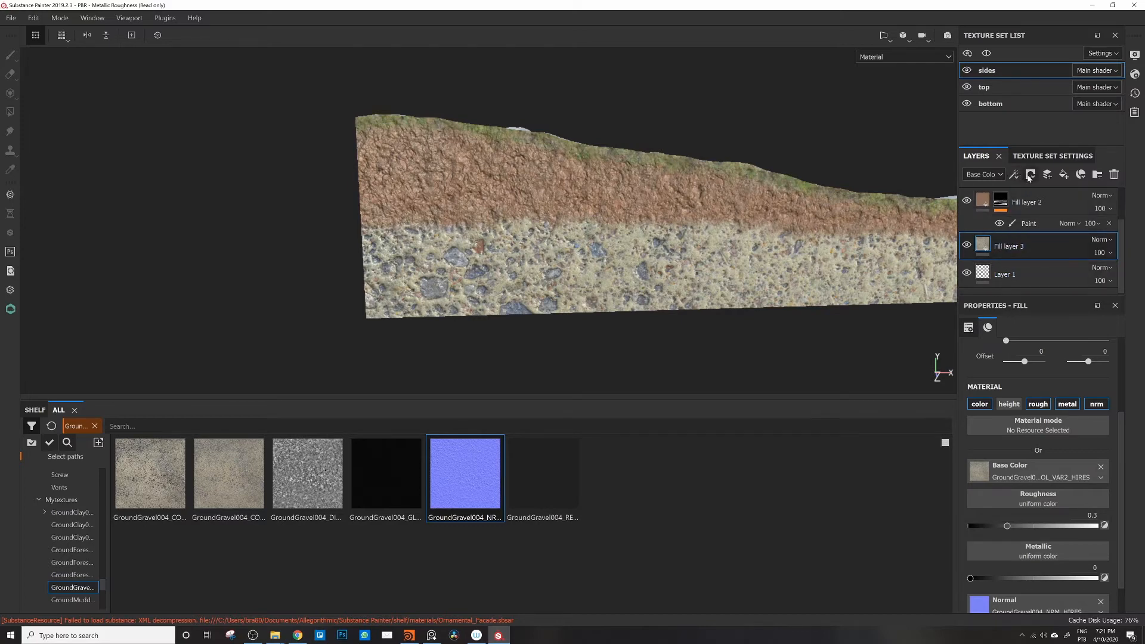
pyautogui.click(1030, 174)
pyautogui.click(1048, 207)
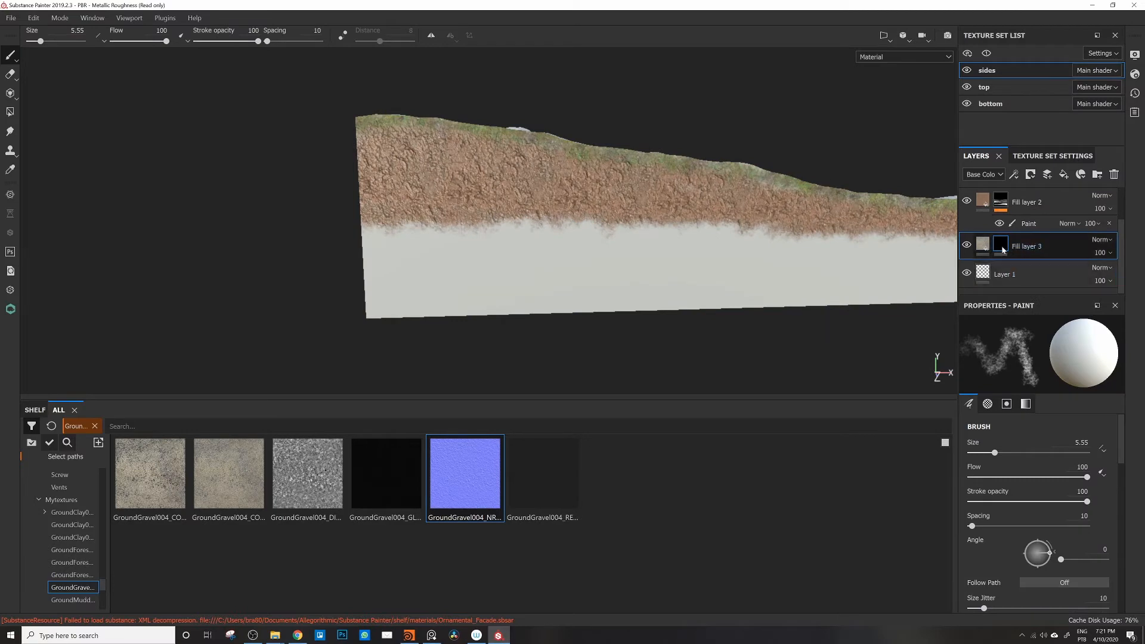
# Step: Add a paint effect to Fill layer 3's mask and paint a gravel band just below the mud on the front wall
pyautogui.click(1015, 174)
pyautogui.click(1041, 204)
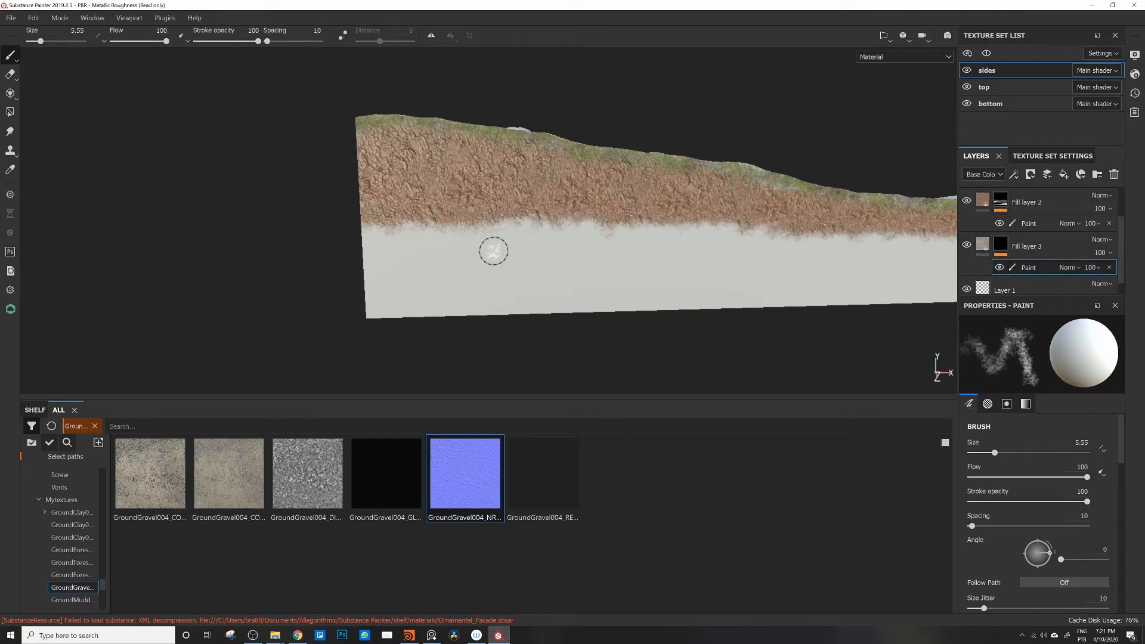
pyautogui.moveTo(494, 251)
pyautogui.mouseDown()
pyautogui.moveTo(376, 234)
pyautogui.moveTo(591, 232)
pyautogui.moveTo(502, 241)
pyautogui.mouseUp()
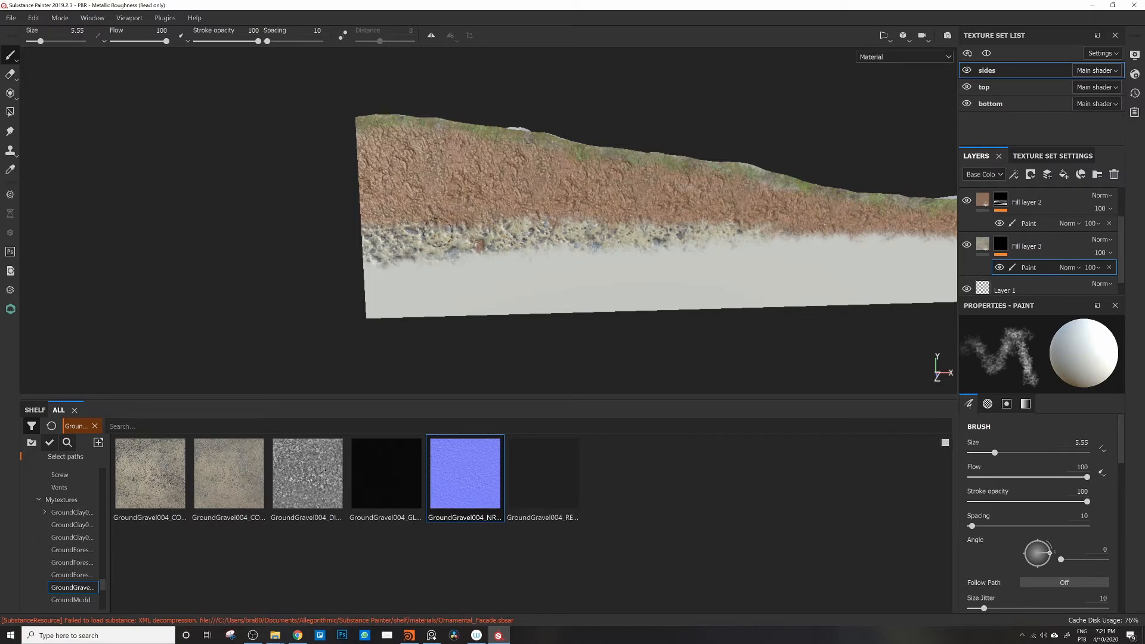
pyautogui.moveTo(427, 244); pyautogui.dragTo(775, 242)
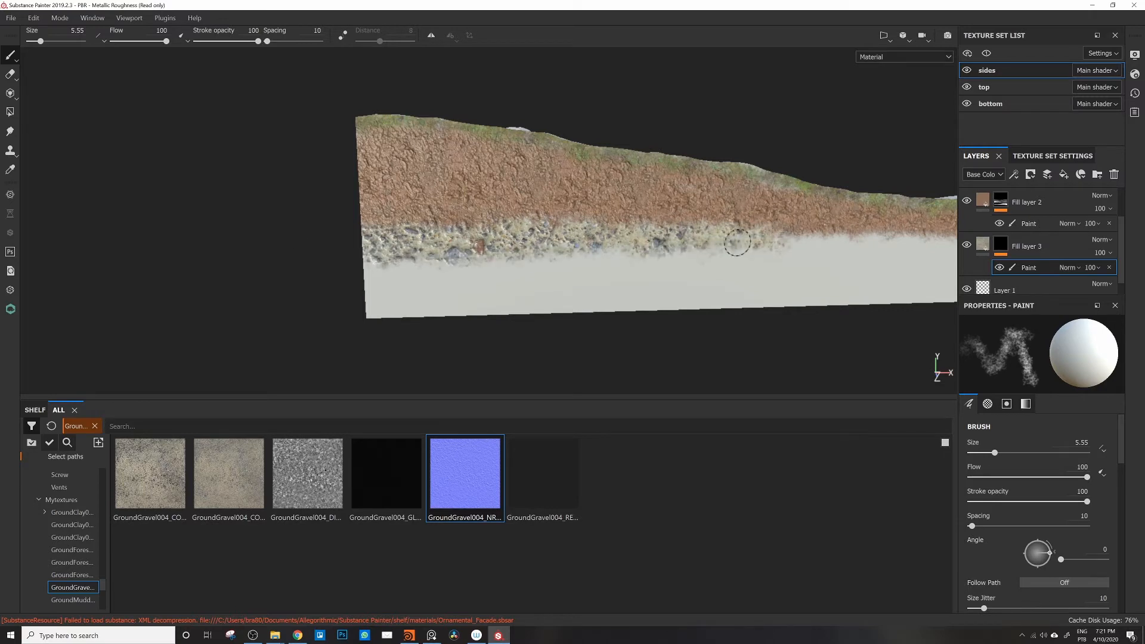
# Step: Set Fill layer 3's UV scale to 4
pyautogui.click(991, 249)
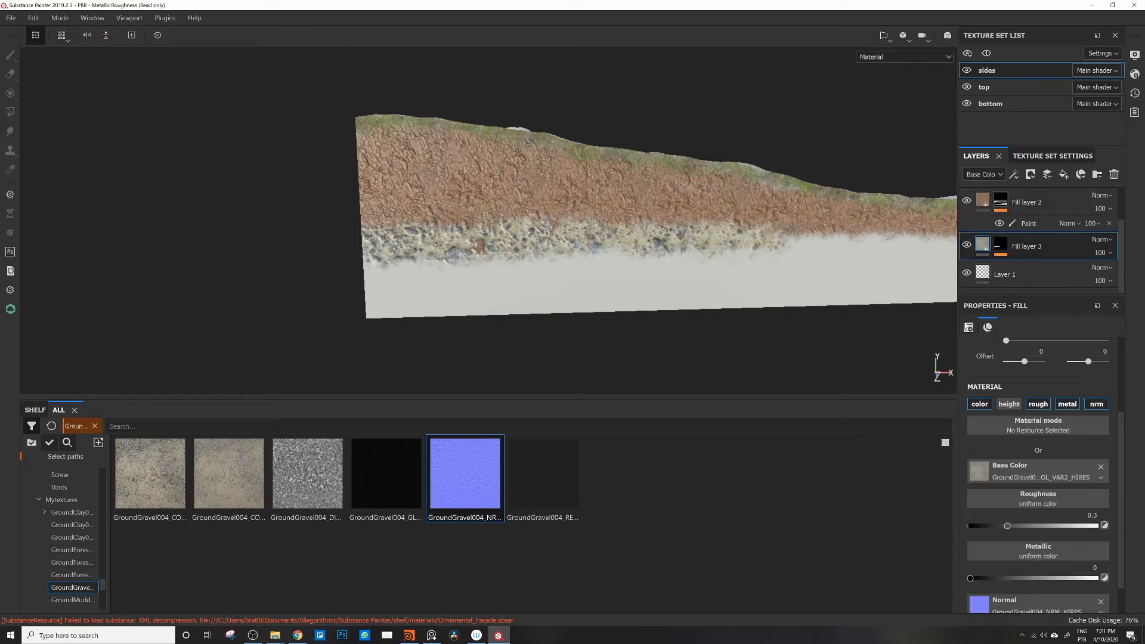
pyautogui.click(1000, 409)
pyautogui.moveTo(1028, 434); pyautogui.dragTo(1028, 438)
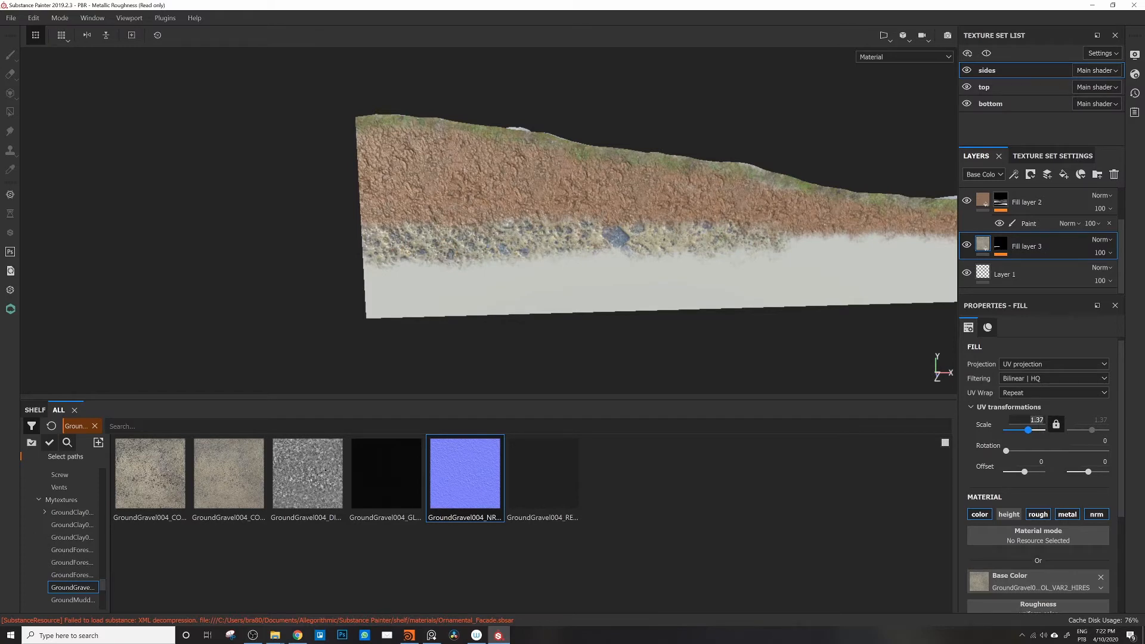
pyautogui.press('Return')
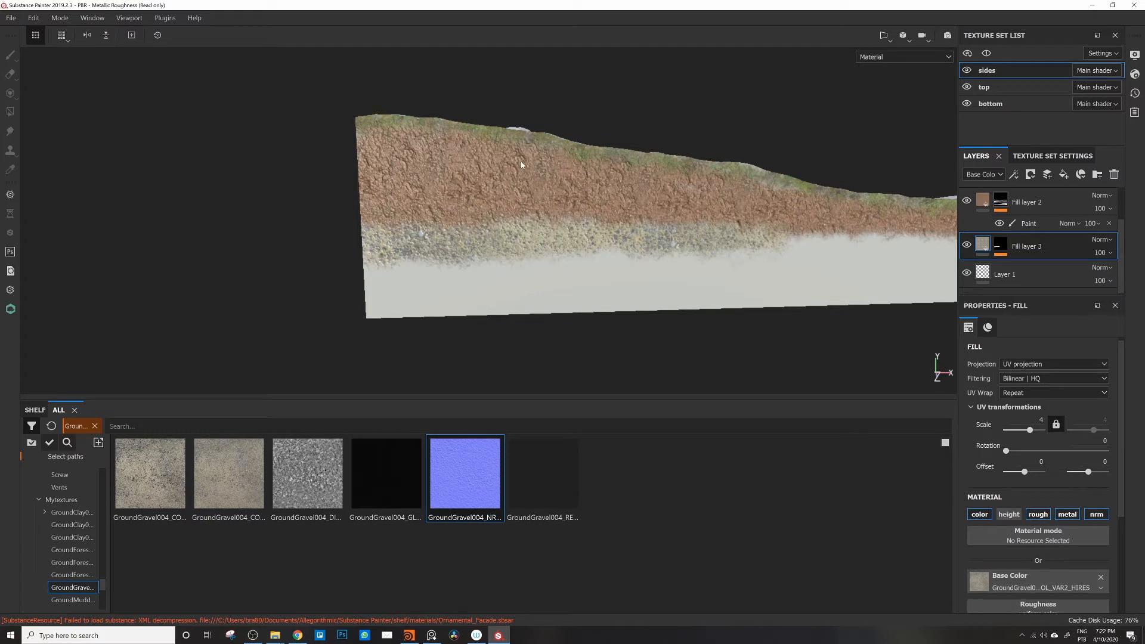
# Step: Continue the gravel band in Fill layer 3's mask to the wall's low end and along the adjoining wall beneath the mud
pyautogui.keyDown('alt'); pyautogui.moveTo(522, 166); pyautogui.dragTo(596, 169); pyautogui.keyUp('alt')
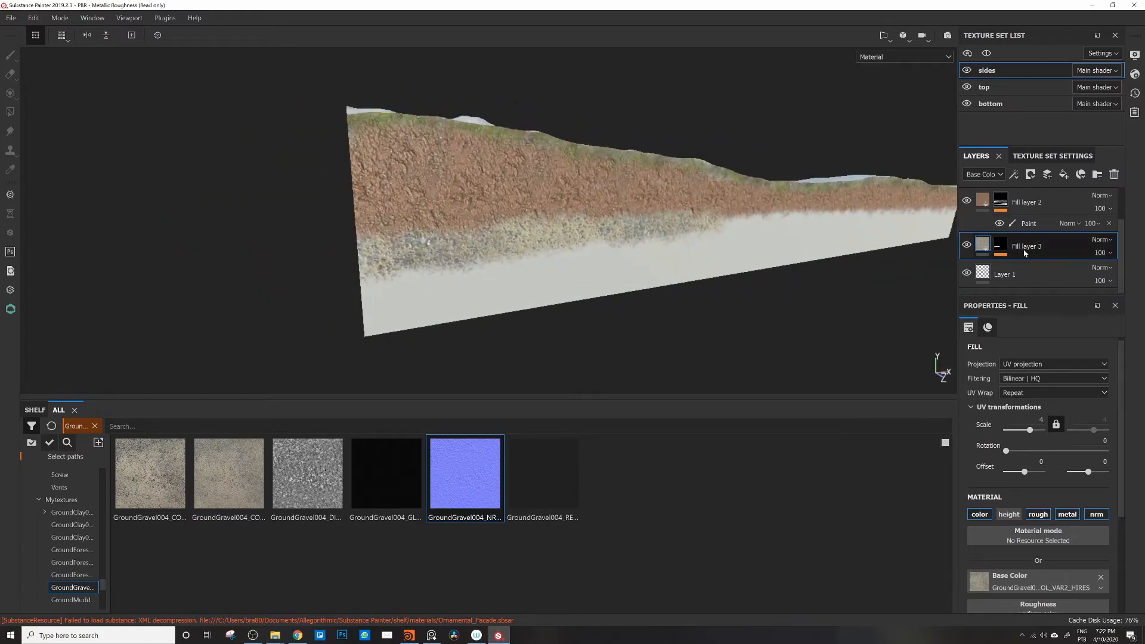
pyautogui.click(1001, 245)
pyautogui.moveTo(644, 237); pyautogui.dragTo(847, 209)
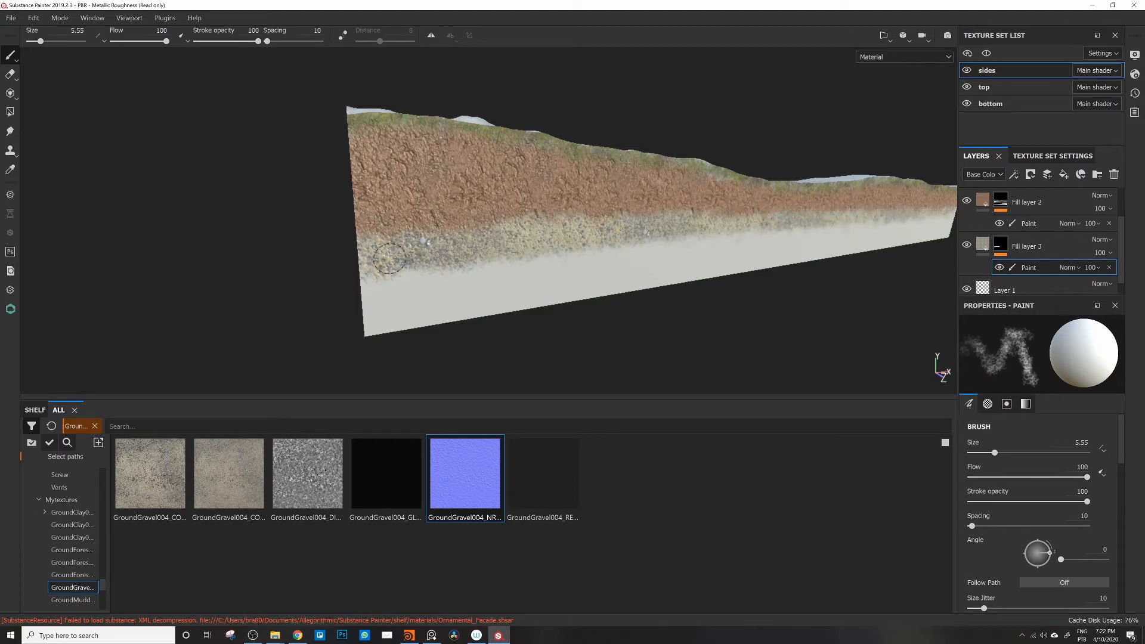
pyautogui.moveTo(390, 258); pyautogui.dragTo(382, 269)
pyautogui.moveTo(382, 269)
pyautogui.keyDown('alt'); pyautogui.mouseDown()
pyautogui.moveTo(448, 217)
pyautogui.moveTo(596, 186)
pyautogui.mouseUp(); pyautogui.keyUp('alt')
pyautogui.moveTo(597, 242)
pyautogui.mouseDown()
pyautogui.moveTo(565, 256)
pyautogui.moveTo(433, 219)
pyautogui.moveTo(126, 234)
pyautogui.mouseUp()
pyautogui.moveTo(391, 235)
pyautogui.keyDown('alt'); pyautogui.mouseDown()
pyautogui.moveTo(567, 256)
pyautogui.moveTo(198, 270)
pyautogui.moveTo(721, 283)
pyautogui.mouseUp(); pyautogui.keyUp('alt')
pyautogui.moveTo(722, 280)
pyautogui.keyDown('alt'); pyautogui.mouseDown()
pyautogui.moveTo(274, 191)
pyautogui.moveTo(185, 193)
pyautogui.mouseUp(); pyautogui.keyUp('alt')
# Step: Save the project over SectionCut.spp in the SectionCut folder
pyautogui.hotkey('ctrl', 's')
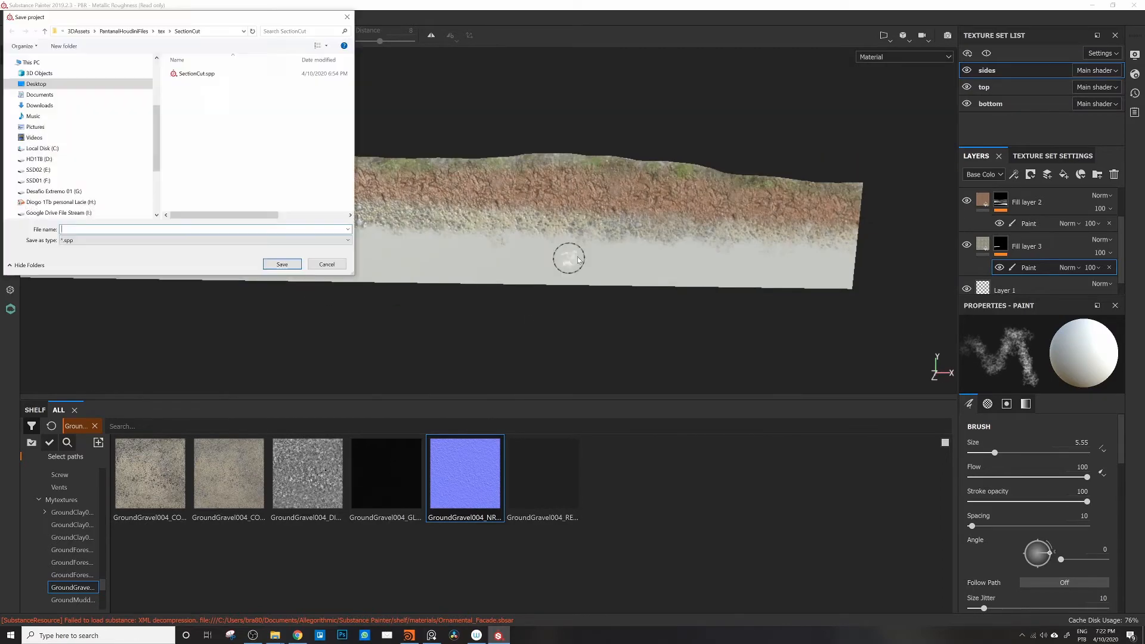
pyautogui.click(198, 74)
pyautogui.click(282, 265)
pyautogui.click(593, 320)
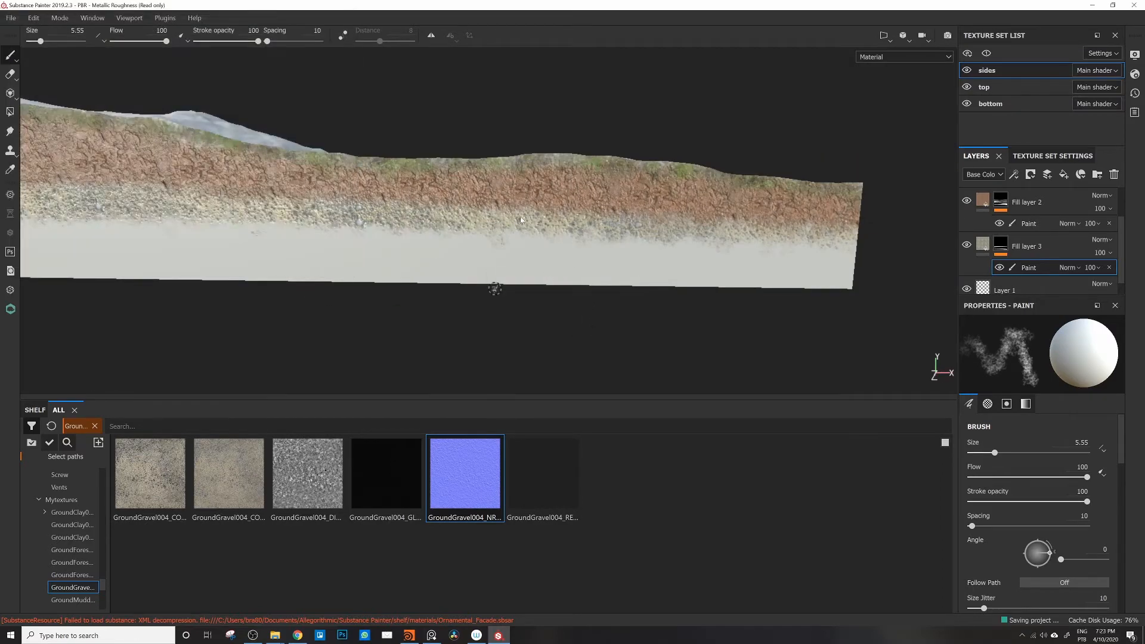
# Step: Paint the gravel band below the mud on the remaining walls and even out its lower edge
pyautogui.keyDown('alt'); pyautogui.moveTo(494, 289); pyautogui.dragTo(539, 264); pyautogui.keyUp('alt')
pyautogui.moveTo(540, 264)
pyautogui.keyDown('shift'); pyautogui.mouseDown(button='right')
pyautogui.moveTo(519, 268)
pyautogui.moveTo(543, 269)
pyautogui.mouseUp(button='right'); pyautogui.keyUp('shift')
pyautogui.moveTo(473, 266); pyautogui.dragTo(769, 265)
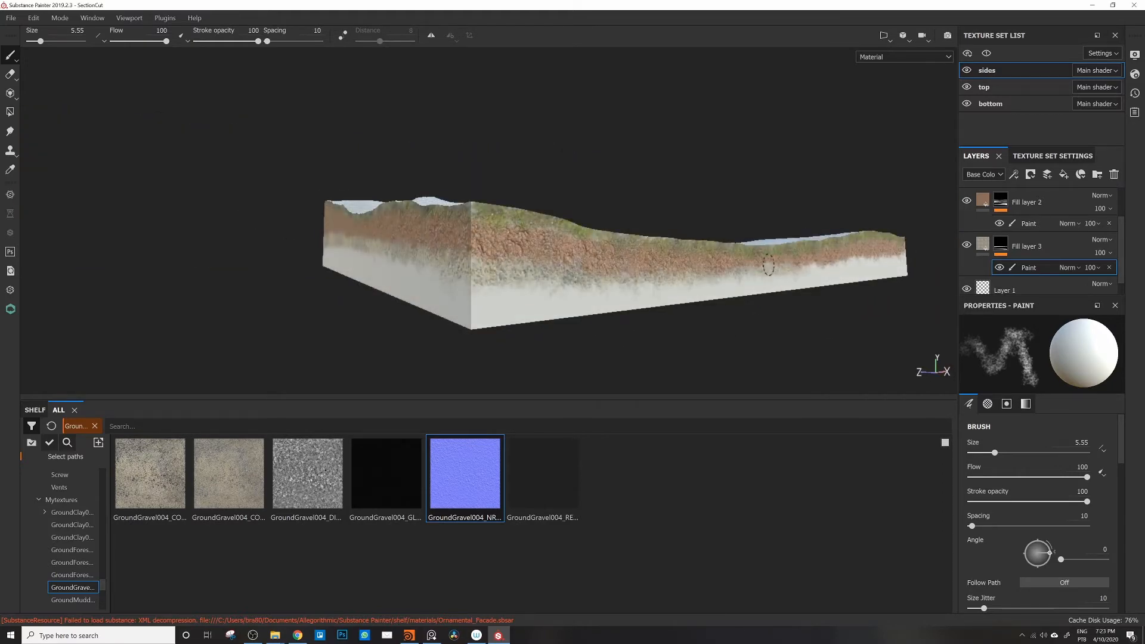
pyautogui.moveTo(698, 274)
pyautogui.mouseDown()
pyautogui.moveTo(533, 262)
pyautogui.moveTo(401, 230)
pyautogui.moveTo(309, 242)
pyautogui.mouseUp()
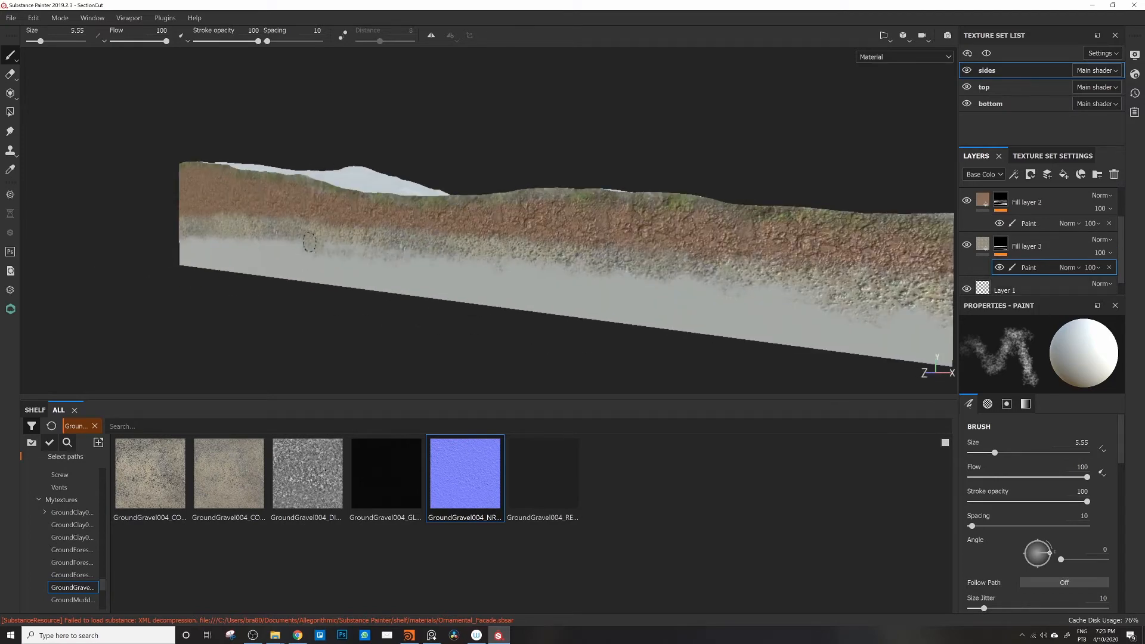
pyautogui.moveTo(538, 258)
pyautogui.mouseDown()
pyautogui.moveTo(801, 286)
pyautogui.moveTo(537, 263)
pyautogui.mouseUp()
pyautogui.keyDown('alt'); pyautogui.moveTo(299, 185); pyautogui.dragTo(457, 207, button='middle'); pyautogui.keyUp('alt')
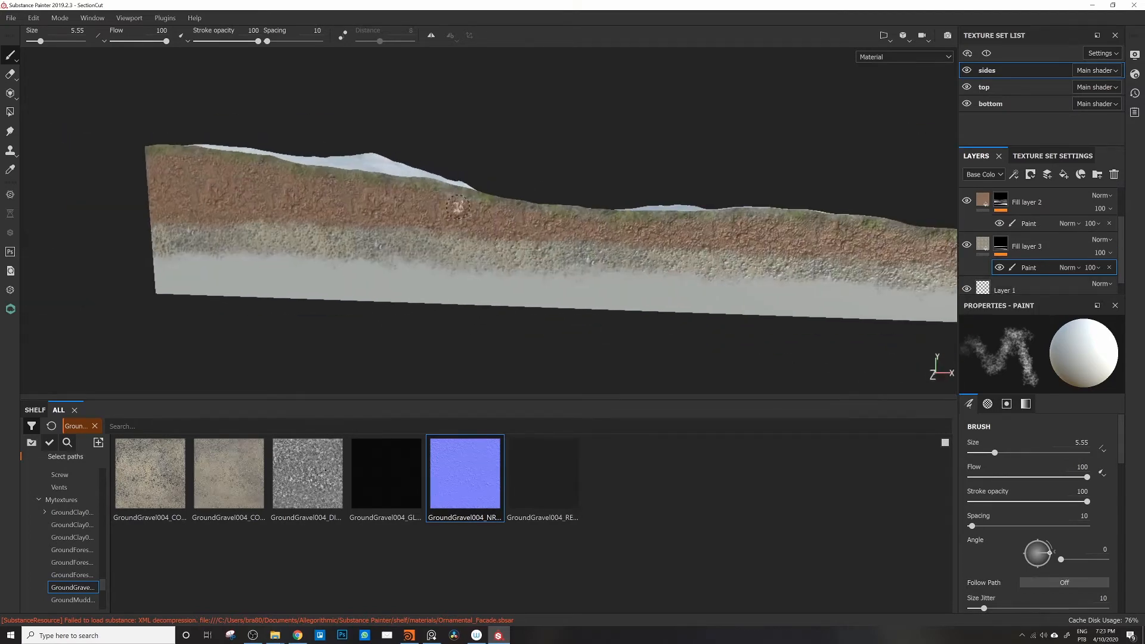
# Step: Try the GroundForestMud001 COL map as Fill layer 3's base color
pyautogui.click(1026, 246)
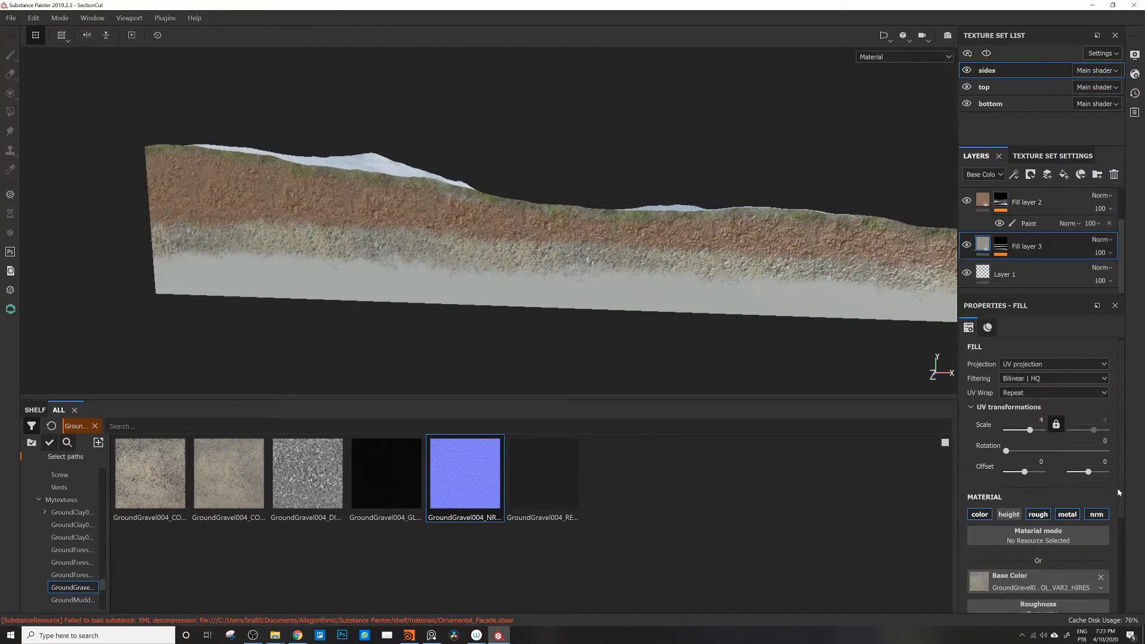
pyautogui.scroll(-3, 1117, 488)
pyautogui.moveTo(229, 473); pyautogui.dragTo(1004, 493)
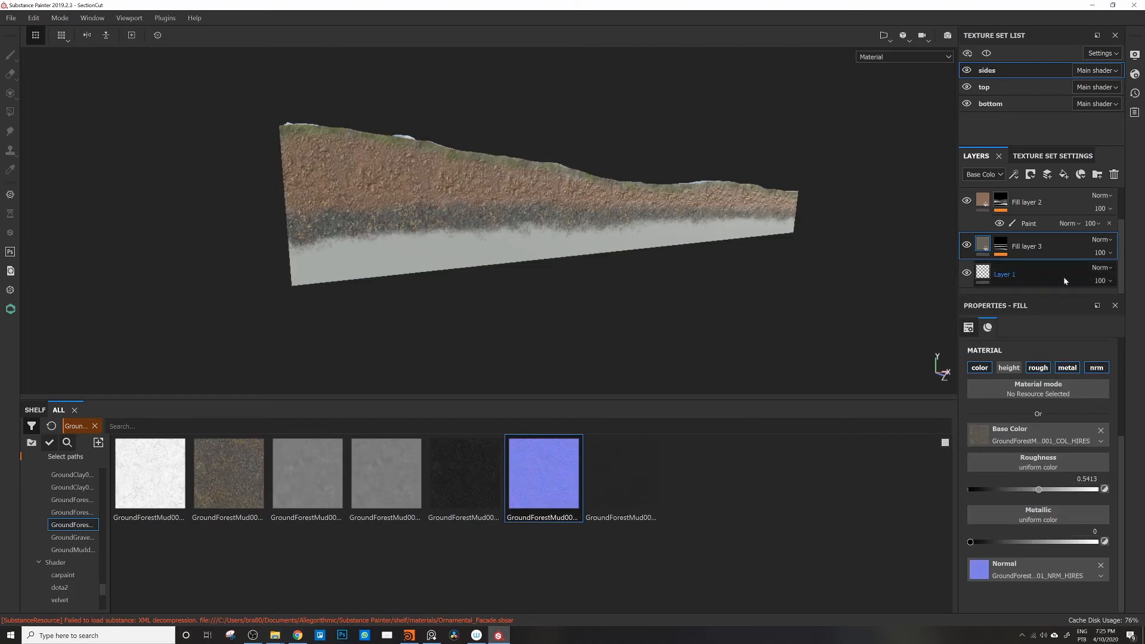
# Step: Assign the GroundClay005 COL VAR1 map to Fill layer 3's base color and the GroundClay005 NRM map to its normal channel
pyautogui.scroll(-2, 1008, 369)
pyautogui.click(74, 513)
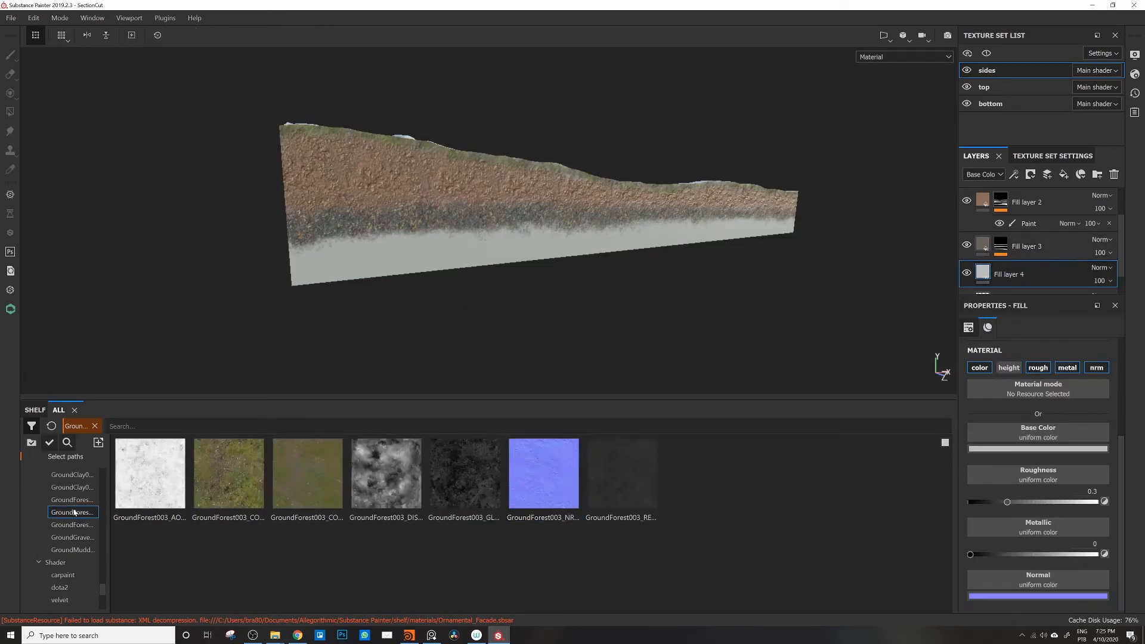
pyautogui.click(72, 500)
pyautogui.click(72, 488)
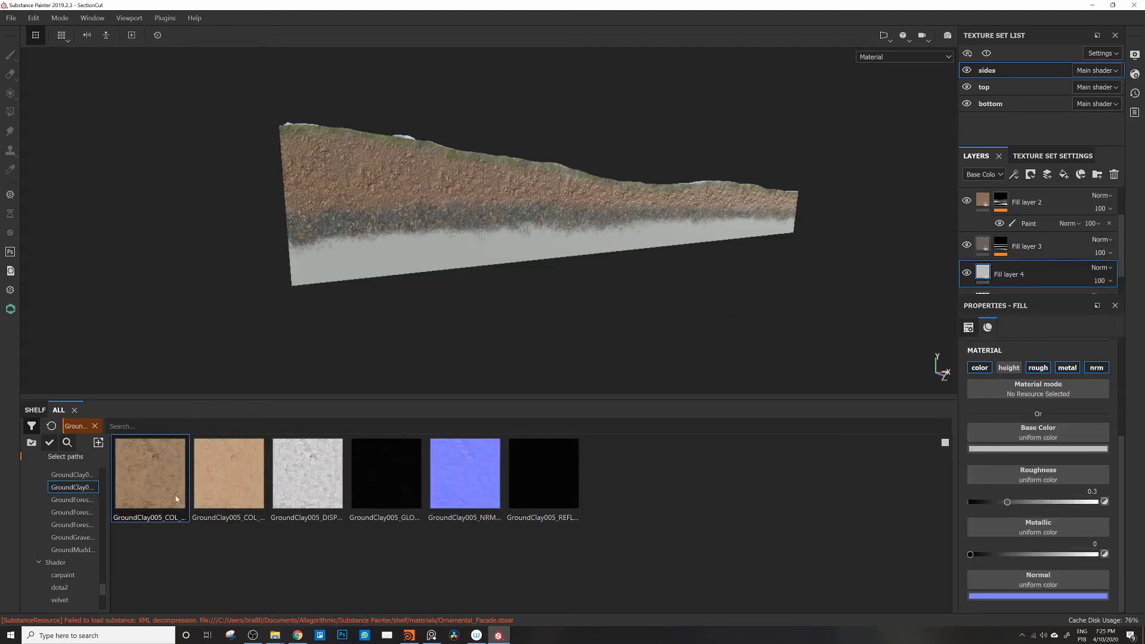
pyautogui.click(984, 244)
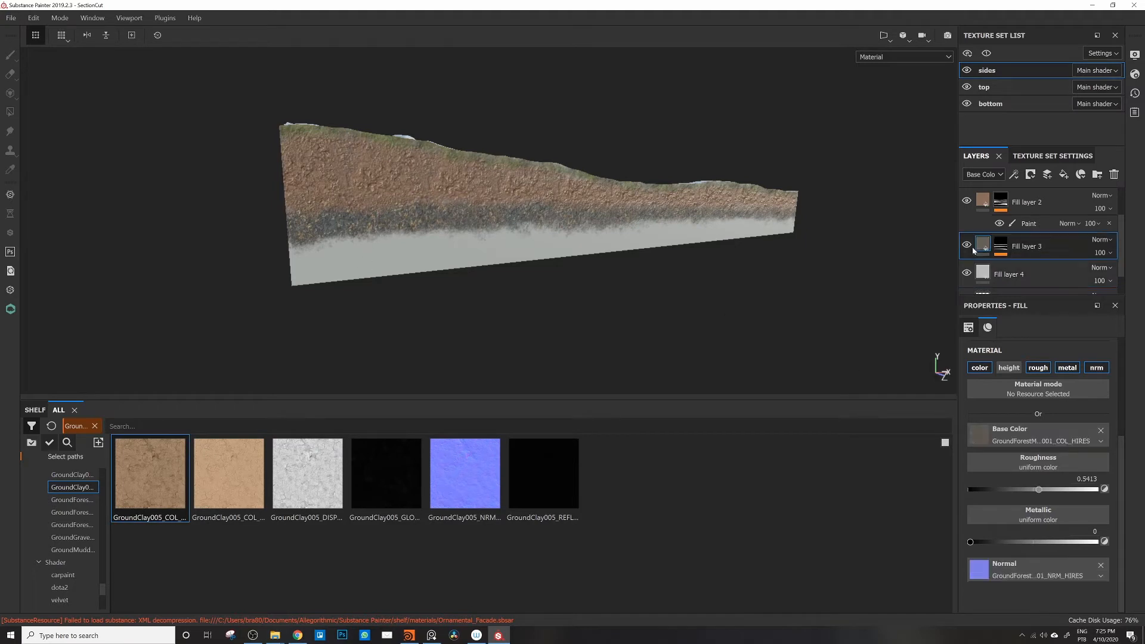
pyautogui.moveTo(180, 450); pyautogui.dragTo(1043, 433)
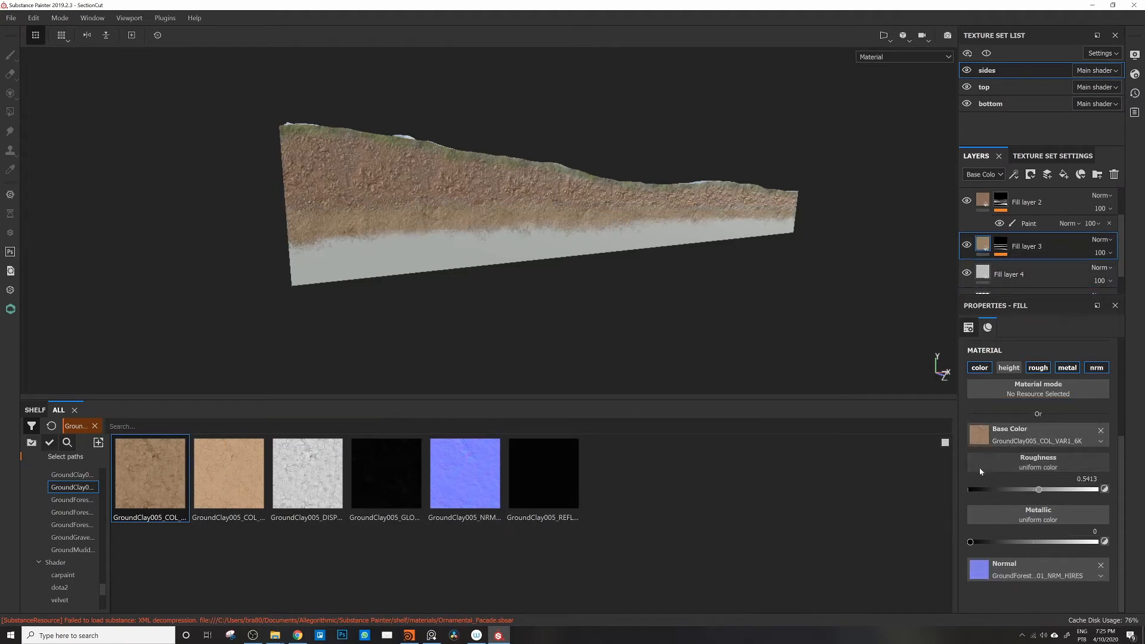
pyautogui.moveTo(466, 469); pyautogui.dragTo(1035, 571)
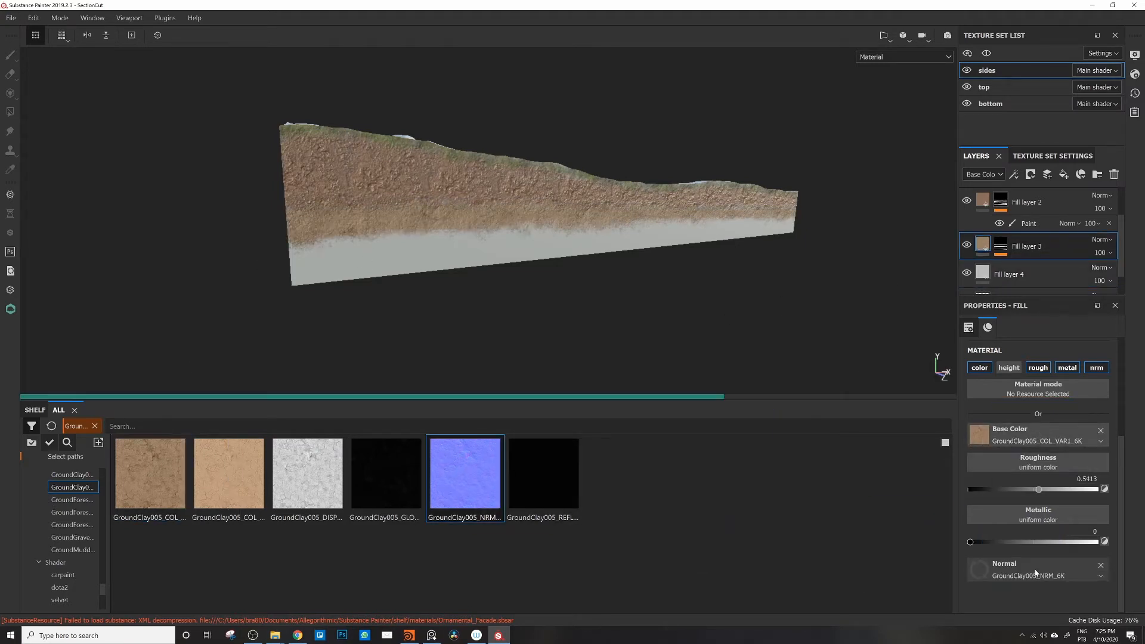
# Step: Try the GroundClay005 displacement map and the normal map in Fill layer 3's height channel, clearing the channel after each
pyautogui.scroll(5, 575, 222)
pyautogui.keyDown('alt'); pyautogui.moveTo(517, 217); pyautogui.dragTo(312, 180); pyautogui.keyUp('alt')
pyautogui.moveTo(307, 474); pyautogui.dragTo(1037, 462)
pyautogui.scroll(-3, 417, 245)
pyautogui.keyDown('alt'); pyautogui.moveTo(281, 242); pyautogui.dragTo(369, 254); pyautogui.keyUp('alt')
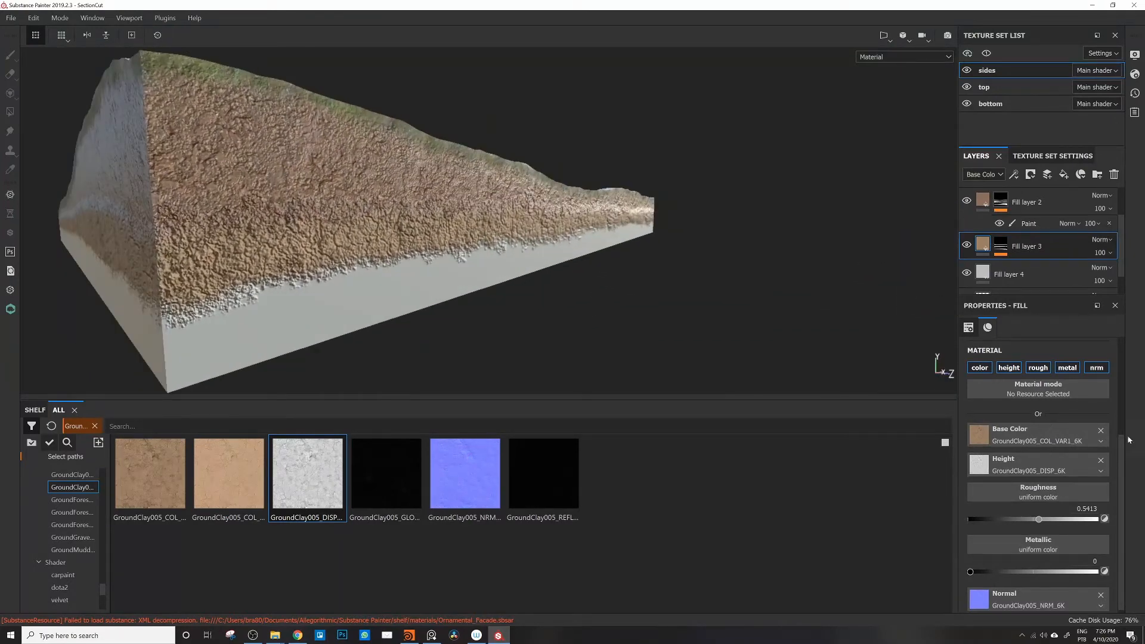
pyautogui.click(1102, 460)
pyautogui.moveTo(496, 482); pyautogui.dragTo(1032, 467)
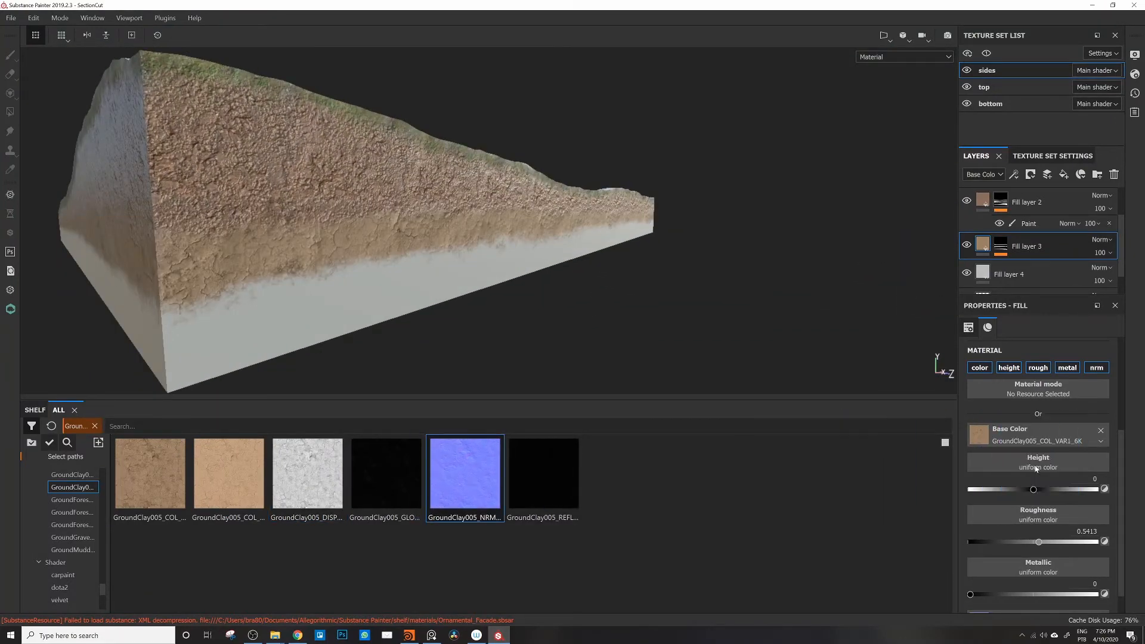
pyautogui.keyDown('alt'); pyautogui.moveTo(304, 242); pyautogui.dragTo(281, 238); pyautogui.keyUp('alt')
pyautogui.click(1102, 460)
# Step: Assign the GroundForestMud001 COL map to Fill layer 4's base color and set the layer's UV scale to 4
pyautogui.keyDown('alt'); pyautogui.moveTo(357, 245); pyautogui.dragTo(626, 196); pyautogui.keyUp('alt')
pyautogui.click(983, 280)
pyautogui.click(71, 525)
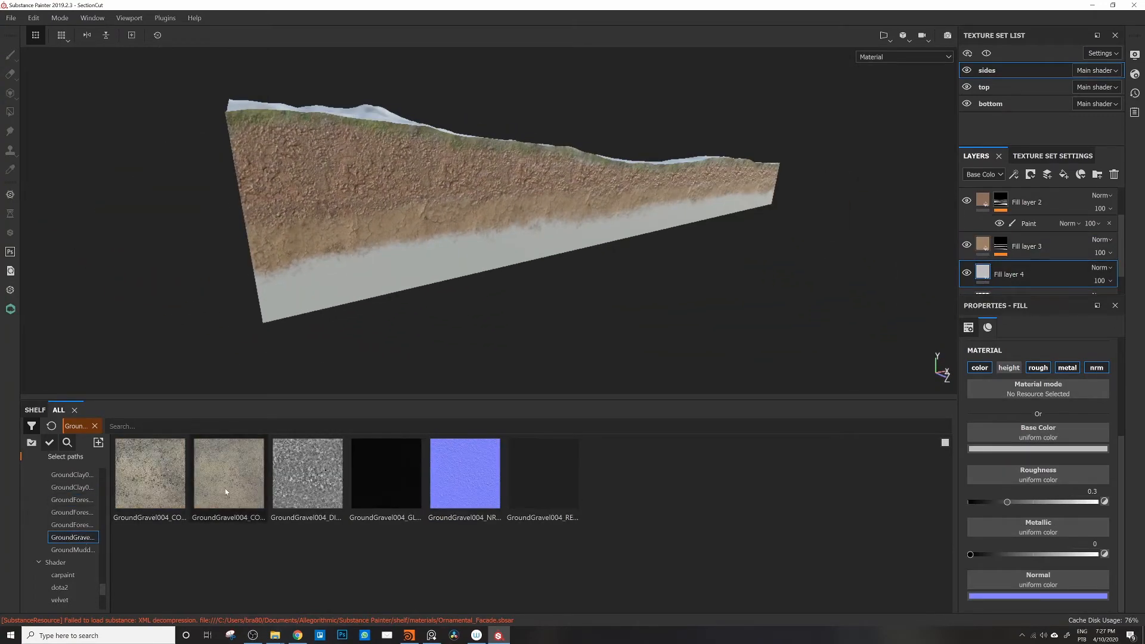
pyautogui.moveTo(228, 474); pyautogui.dragTo(1038, 434)
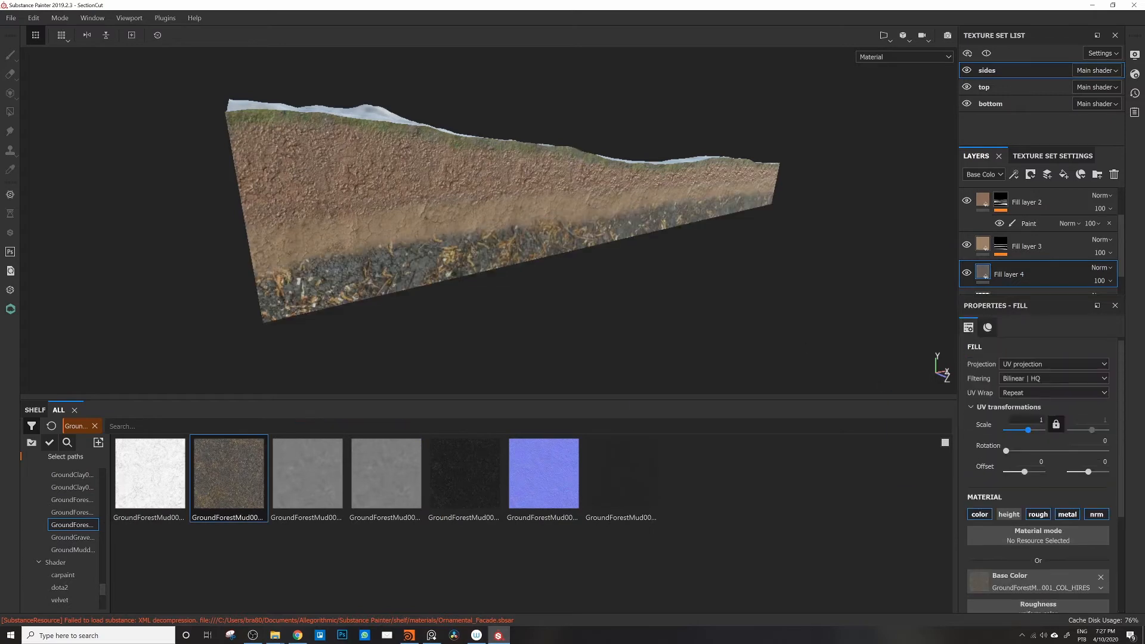
pyautogui.write('4')
pyautogui.press('Return')
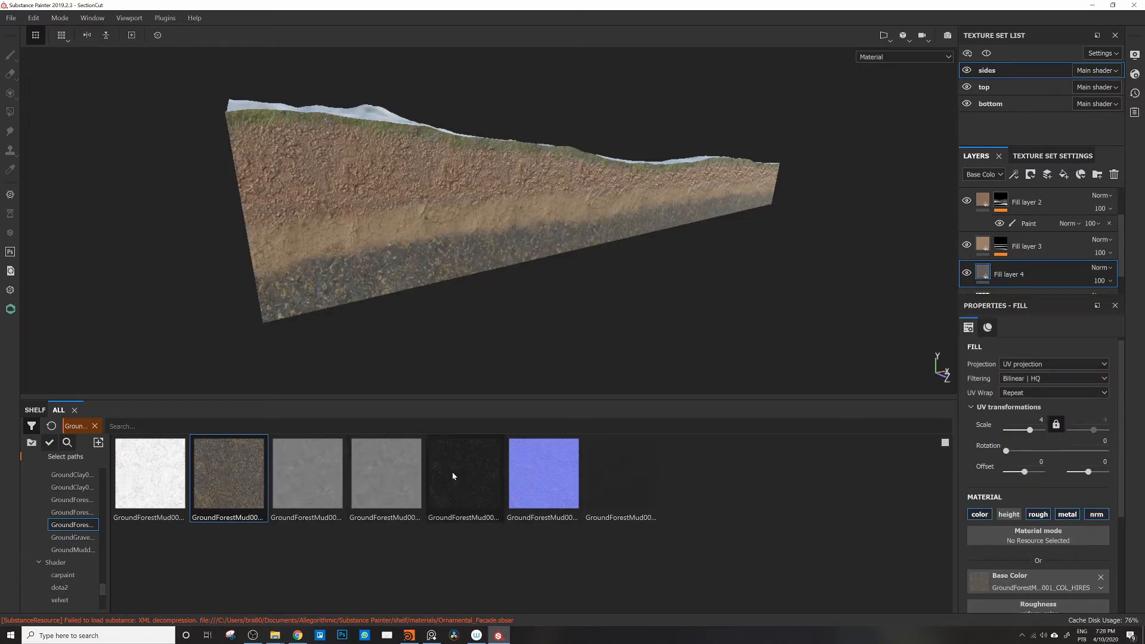
# Step: Try the GroundForestMud001 GLOSS map against the COL map as Fill layer 4's base color
pyautogui.moveTo(455, 476); pyautogui.dragTo(1018, 589)
pyautogui.keyDown('alt'); pyautogui.moveTo(469, 286); pyautogui.dragTo(370, 257); pyautogui.keyUp('alt')
pyautogui.moveTo(229, 476); pyautogui.dragTo(1018, 589)
pyautogui.keyDown('alt'); pyautogui.moveTo(504, 223); pyautogui.dragTo(417, 261); pyautogui.keyUp('alt')
pyautogui.scroll(-5, 537, 218)
pyautogui.scroll(5, 498, 279)
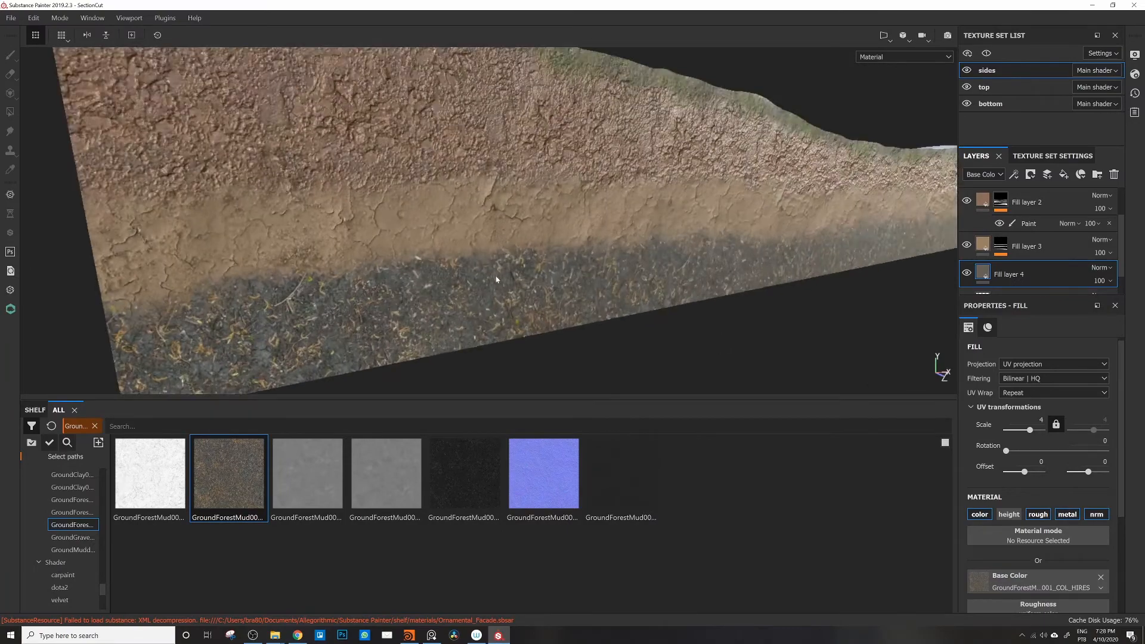
pyautogui.keyDown('alt'); pyautogui.moveTo(498, 279); pyautogui.dragTo(454, 209); pyautogui.keyUp('alt')
pyautogui.moveTo(465, 475); pyautogui.dragTo(1015, 586)
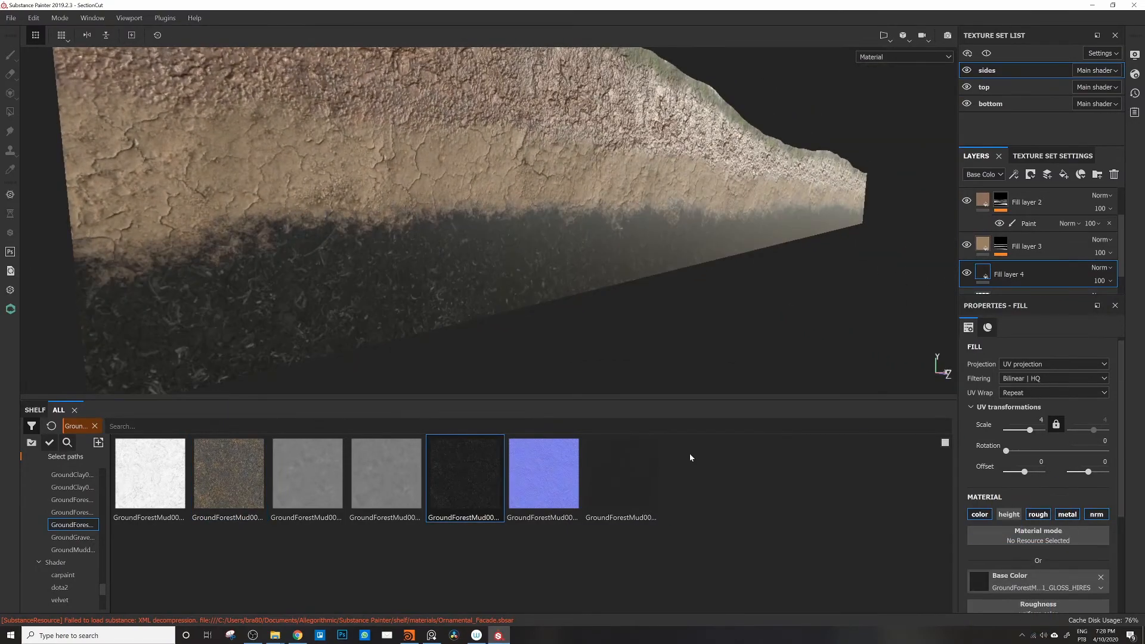
pyautogui.moveTo(438, 283)
pyautogui.keyDown('alt'); pyautogui.mouseDown()
pyautogui.moveTo(355, 288)
pyautogui.moveTo(459, 285)
pyautogui.mouseUp(); pyautogui.keyUp('alt')
# Step: Replace Fill layer 4's base color with the GroundGravel004 COL VAR2 map
pyautogui.click(73, 538)
pyautogui.moveTo(229, 474); pyautogui.dragTo(979, 582)
pyautogui.moveTo(388, 235)
pyautogui.keyDown('alt'); pyautogui.mouseDown()
pyautogui.moveTo(458, 245)
pyautogui.moveTo(382, 225)
pyautogui.mouseUp(); pyautogui.keyUp('alt')
pyautogui.keyDown('alt'); pyautogui.moveTo(274, 230); pyautogui.dragTo(262, 221, button='right'); pyautogui.keyUp('alt')
pyautogui.keyDown('alt'); pyautogui.moveTo(263, 221); pyautogui.dragTo(320, 226, button='middle'); pyautogui.keyUp('alt')
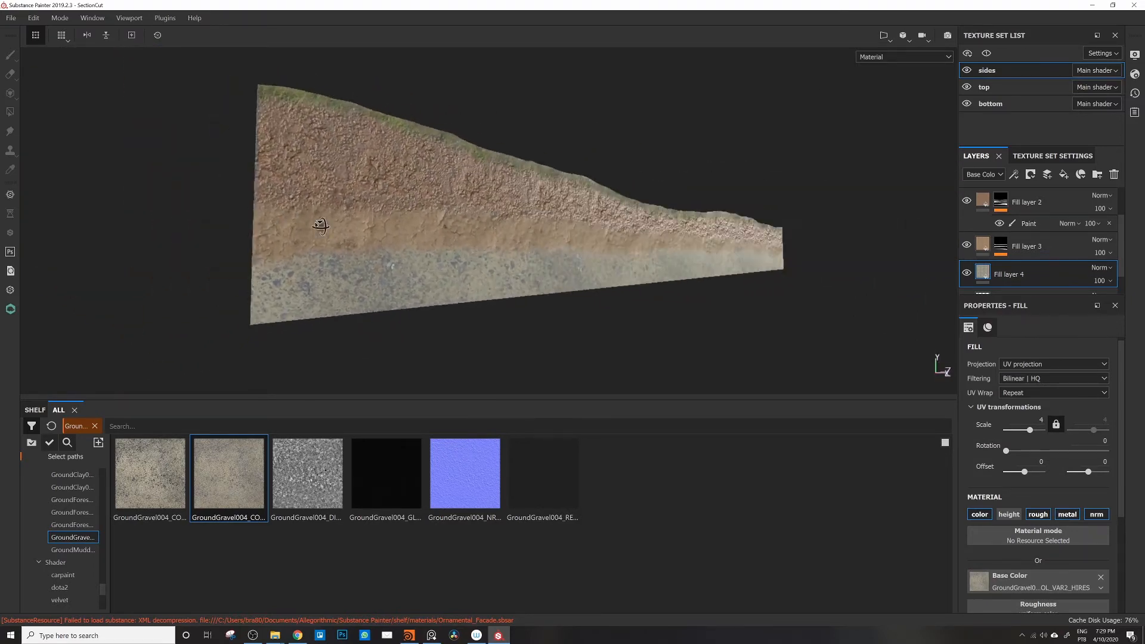
# Step: Assign the GroundGravel004 NRM map to Fill layer 4's normal channel and raise its roughness to about 0.6
pyautogui.keyDown('alt'); pyautogui.moveTo(321, 225); pyautogui.dragTo(249, 220); pyautogui.keyUp('alt')
pyautogui.moveTo(1121, 451); pyautogui.dragTo(1121, 552)
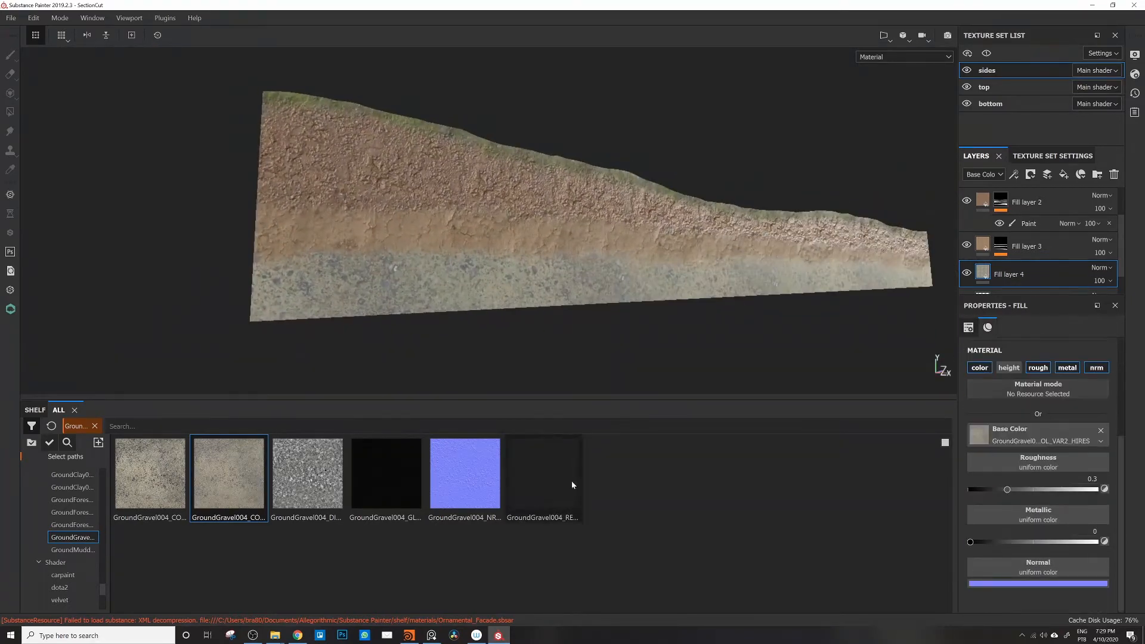
pyautogui.moveTo(469, 477); pyautogui.dragTo(1023, 567)
pyautogui.keyDown('alt'); pyautogui.moveTo(627, 239); pyautogui.dragTo(573, 260); pyautogui.keyUp('alt')
pyautogui.moveTo(1016, 498); pyautogui.dragTo(1063, 500)
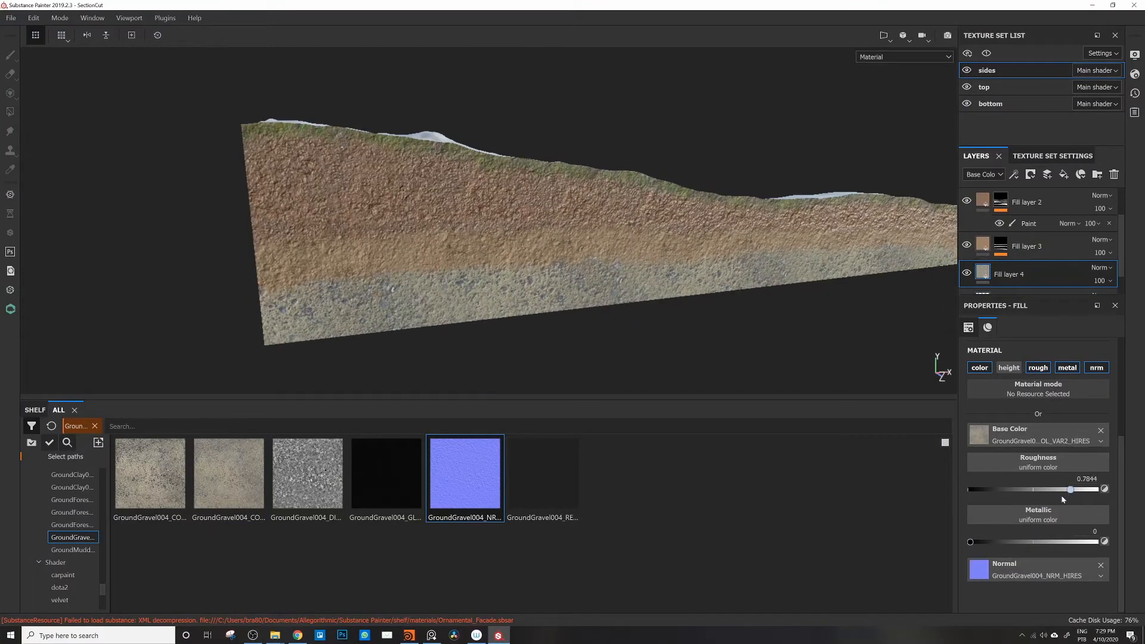
pyautogui.keyDown('alt'); pyautogui.moveTo(453, 263); pyautogui.dragTo(412, 247, button='right'); pyautogui.keyUp('alt')
pyautogui.keyDown('alt'); pyautogui.moveTo(411, 247); pyautogui.dragTo(310, 230); pyautogui.keyUp('alt')
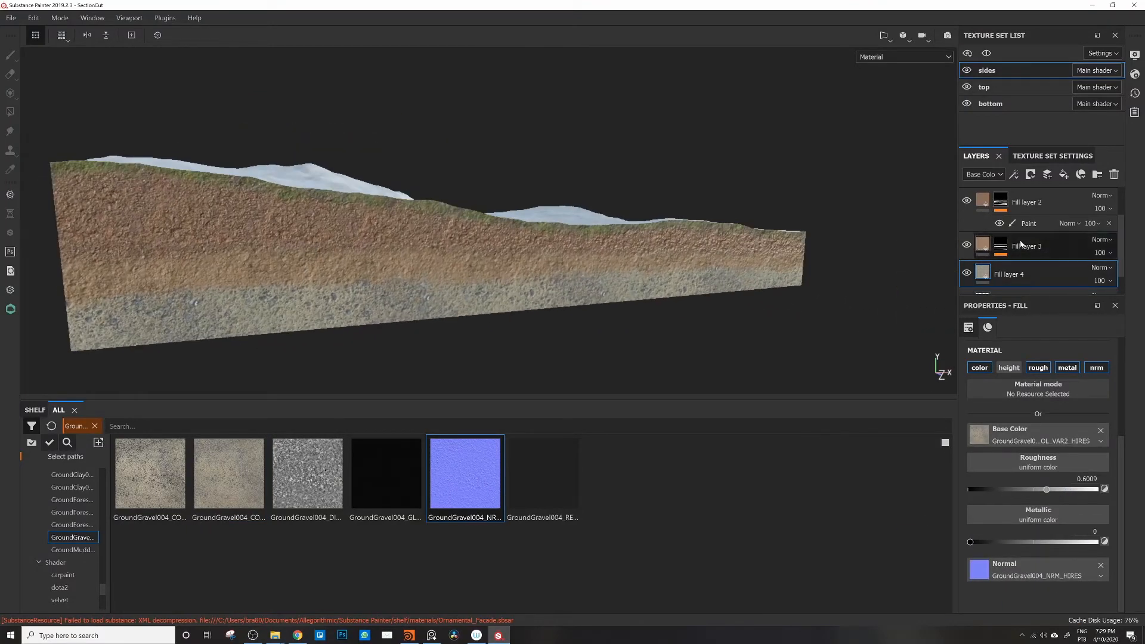
# Step: Add a black mask to Fill layer 4
pyautogui.moveTo(1121, 253); pyautogui.dragTo(1121, 273)
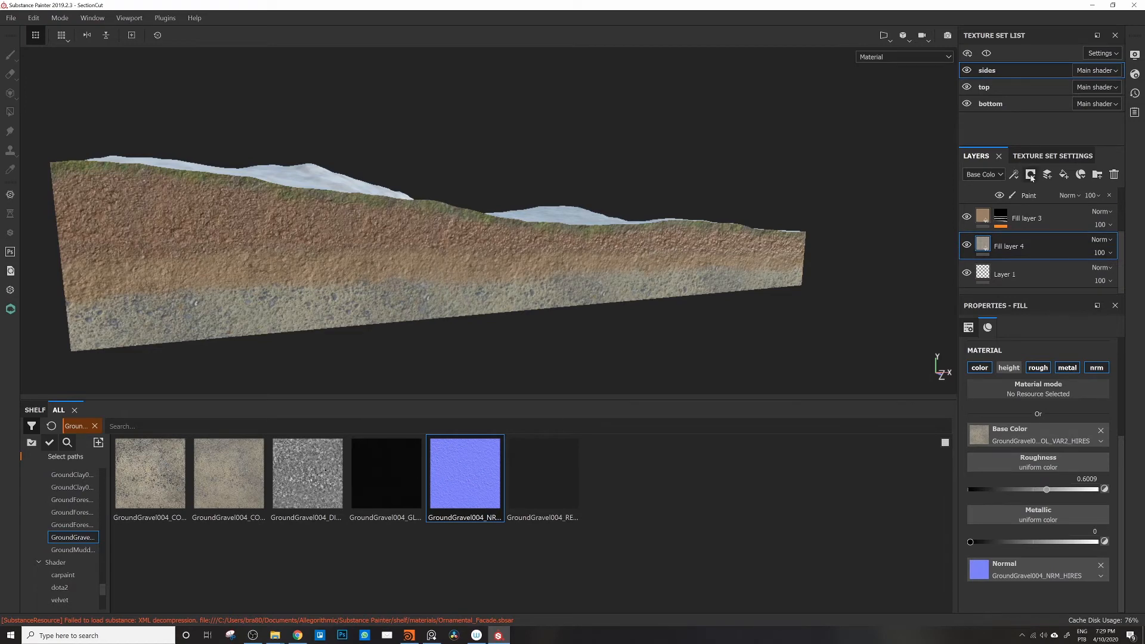
pyautogui.keyDown('alt'); pyautogui.moveTo(394, 233); pyautogui.dragTo(449, 239); pyautogui.keyUp('alt')
pyautogui.keyDown('alt'); pyautogui.moveTo(449, 239); pyautogui.dragTo(538, 245, button='right'); pyautogui.keyUp('alt')
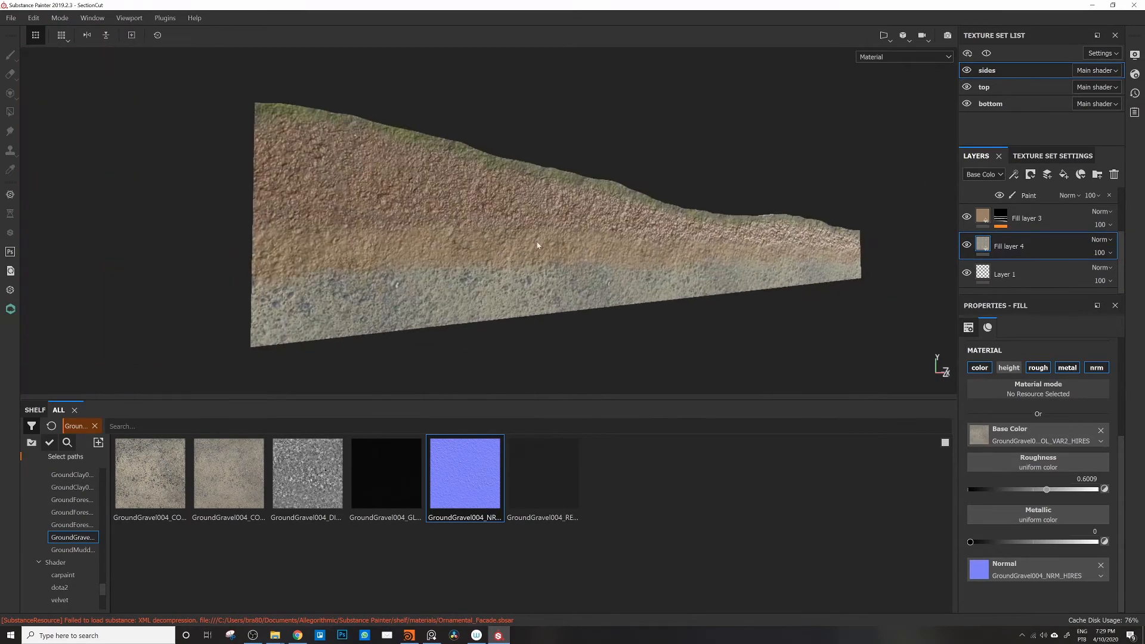
pyautogui.click(1031, 174)
pyautogui.click(1058, 204)
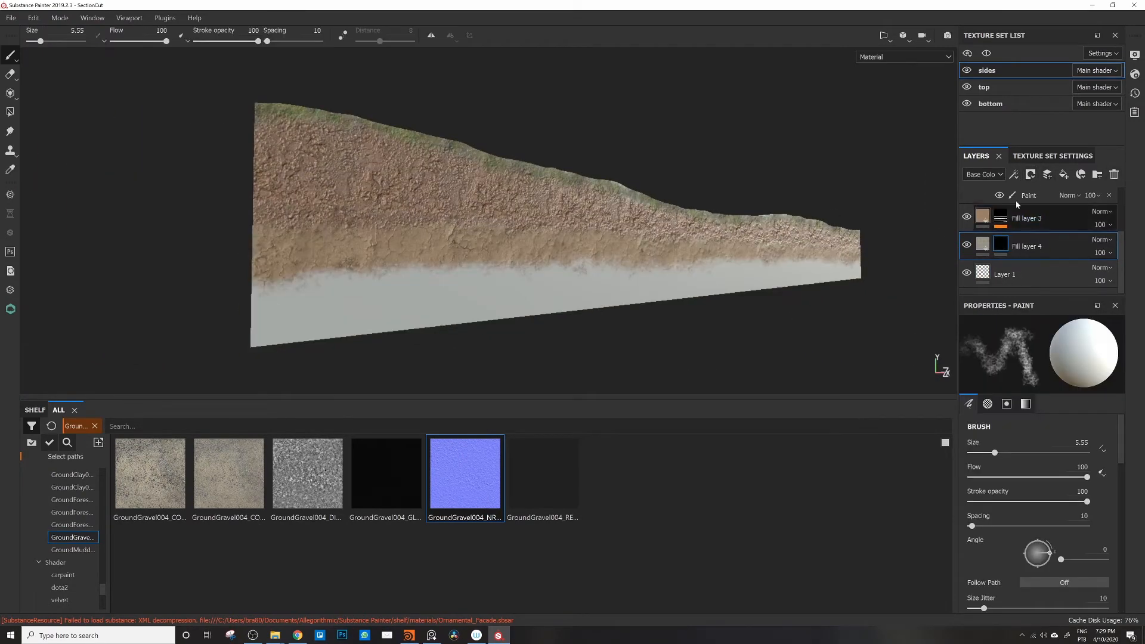
# Step: Add a paint effect to Fill layer 4's black mask
pyautogui.click(1031, 175)
pyautogui.click(1016, 175)
pyautogui.click(1035, 204)
# Step: Paint Fill layer 4's mask along the bottom band of the terrain's sides to reveal the gravel texture below the clay
pyautogui.moveTo(280, 305)
pyautogui.mouseDown()
pyautogui.moveTo(458, 274)
pyautogui.moveTo(370, 296)
pyautogui.moveTo(895, 270)
pyautogui.moveTo(278, 310)
pyautogui.moveTo(258, 321)
pyautogui.mouseUp()
pyautogui.keyDown('alt'); pyautogui.moveTo(332, 283); pyautogui.dragTo(686, 275); pyautogui.keyUp('alt')
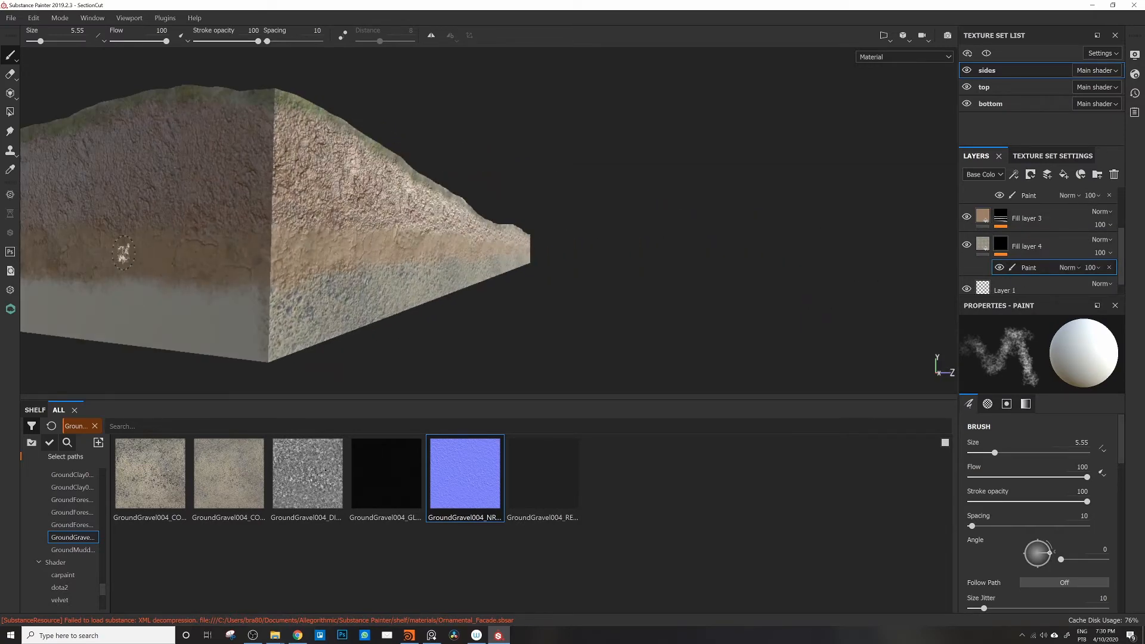
pyautogui.keyDown('alt'); pyautogui.moveTo(120, 253); pyautogui.dragTo(584, 245); pyautogui.keyUp('alt')
pyautogui.moveTo(525, 281)
pyautogui.mouseDown()
pyautogui.moveTo(727, 277)
pyautogui.moveTo(513, 274)
pyautogui.moveTo(322, 299)
pyautogui.moveTo(107, 279)
pyautogui.moveTo(414, 275)
pyautogui.mouseUp()
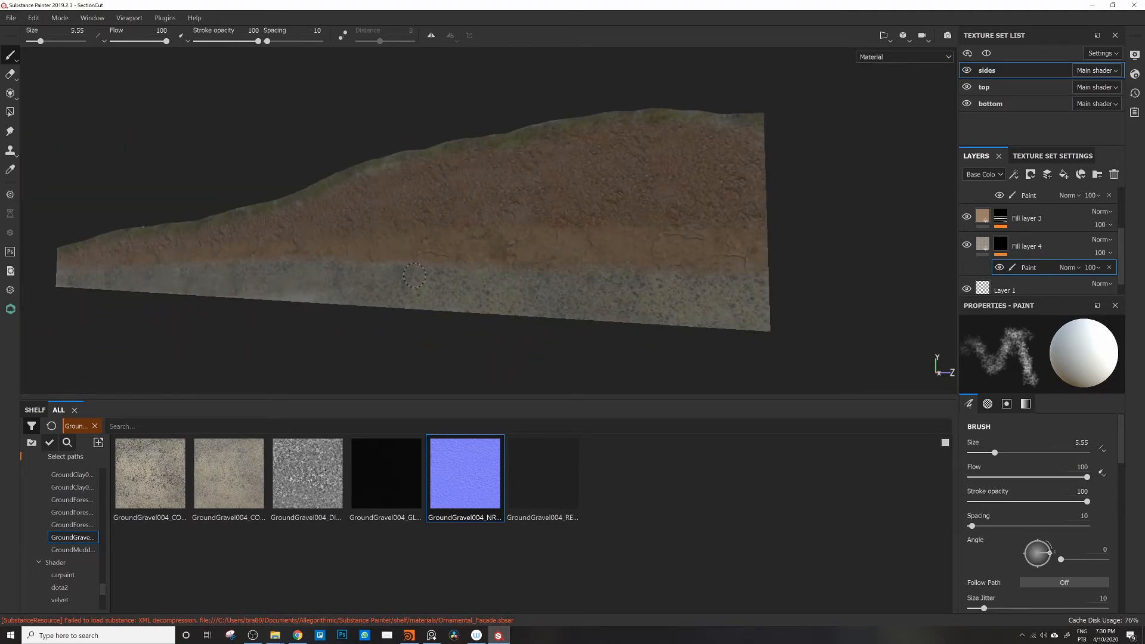
pyautogui.moveTo(767, 302)
pyautogui.keyDown('alt'); pyautogui.mouseDown()
pyautogui.moveTo(511, 251)
pyautogui.moveTo(358, 257)
pyautogui.mouseUp(); pyautogui.keyUp('alt')
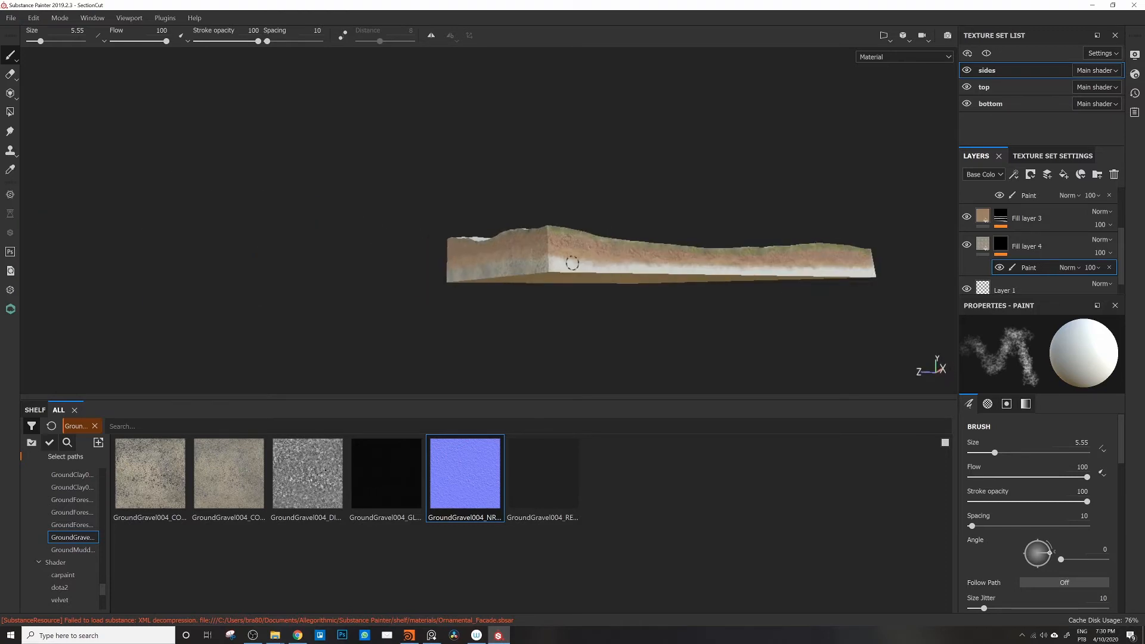
pyautogui.keyDown('alt'); pyautogui.moveTo(572, 264); pyautogui.dragTo(710, 310, button='right'); pyautogui.keyUp('alt')
pyautogui.keyDown('alt'); pyautogui.moveTo(710, 310); pyautogui.dragTo(533, 298, button='middle'); pyautogui.keyUp('alt')
pyautogui.moveTo(533, 298)
pyautogui.keyDown('alt'); pyautogui.mouseDown()
pyautogui.moveTo(384, 302)
pyautogui.moveTo(340, 325)
pyautogui.mouseUp(); pyautogui.keyUp('alt')
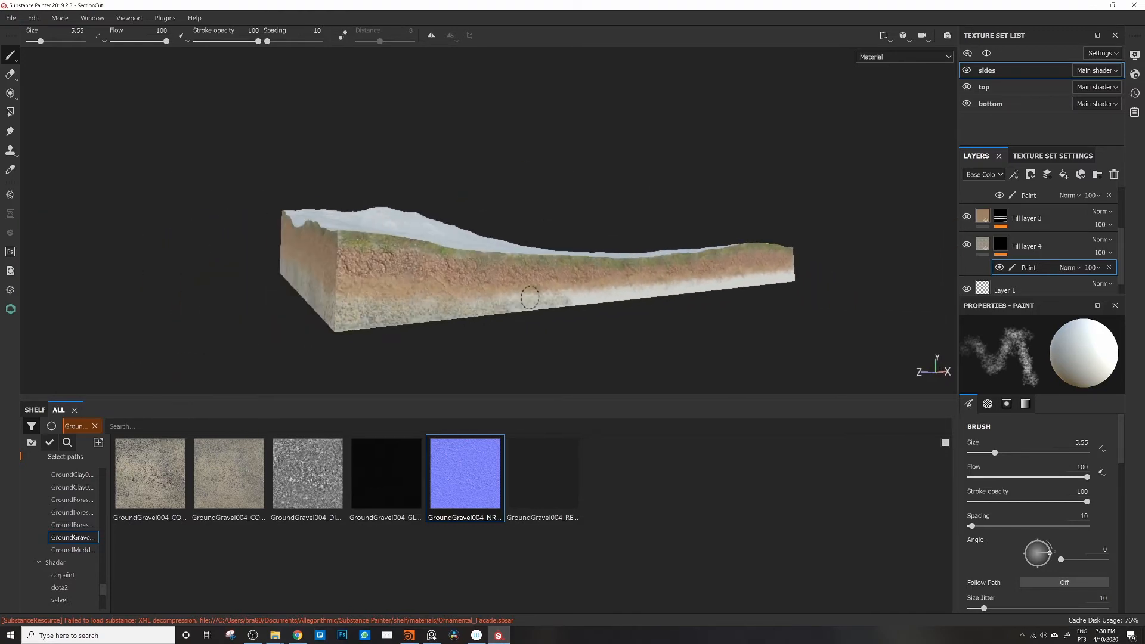
pyautogui.moveTo(561, 299); pyautogui.dragTo(790, 261)
pyautogui.moveTo(346, 302)
pyautogui.keyDown('alt'); pyautogui.mouseDown()
pyautogui.moveTo(616, 297)
pyautogui.moveTo(564, 300)
pyautogui.moveTo(697, 262)
pyautogui.moveTo(281, 299)
pyautogui.moveTo(235, 253)
pyautogui.moveTo(485, 285)
pyautogui.moveTo(340, 286)
pyautogui.mouseUp(); pyautogui.keyUp('alt')
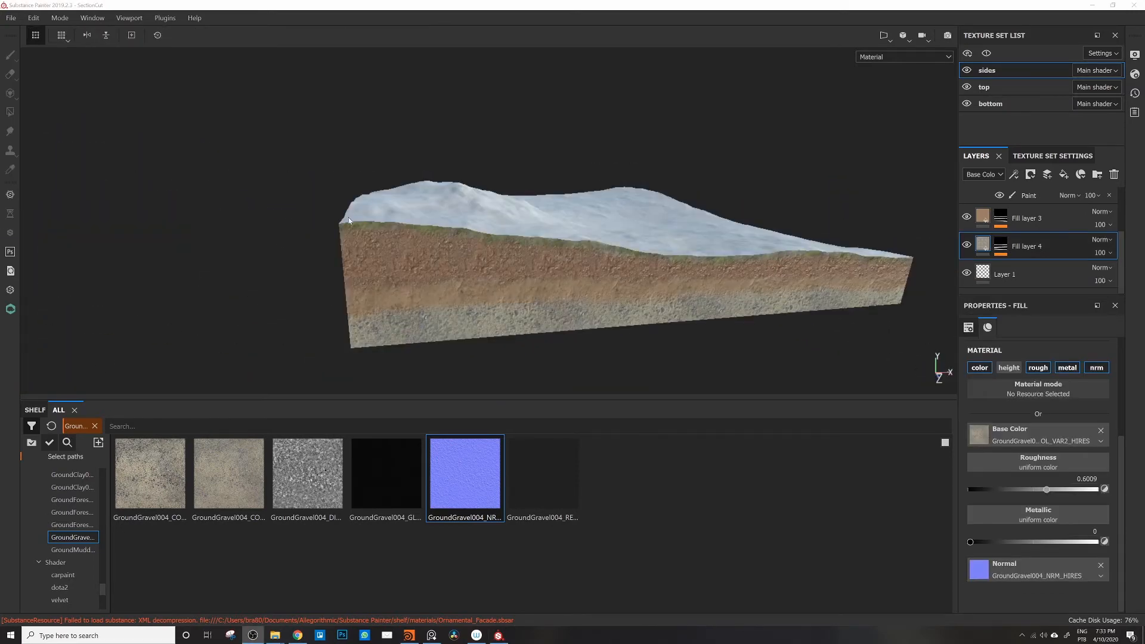
# Step: Dismiss the Google Photos notification and add an empty filter to Fill layer 4's content
pyautogui.keyDown('alt'); pyautogui.moveTo(381, 158); pyautogui.dragTo(448, 269); pyautogui.keyUp('alt')
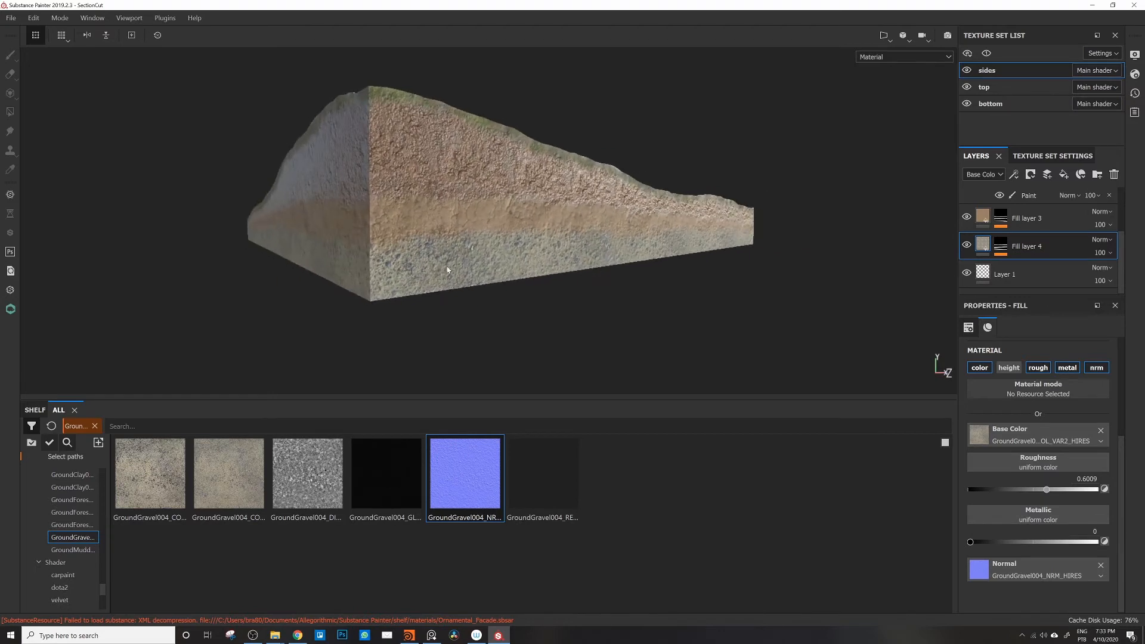
pyautogui.click(998, 246)
pyautogui.click(981, 247)
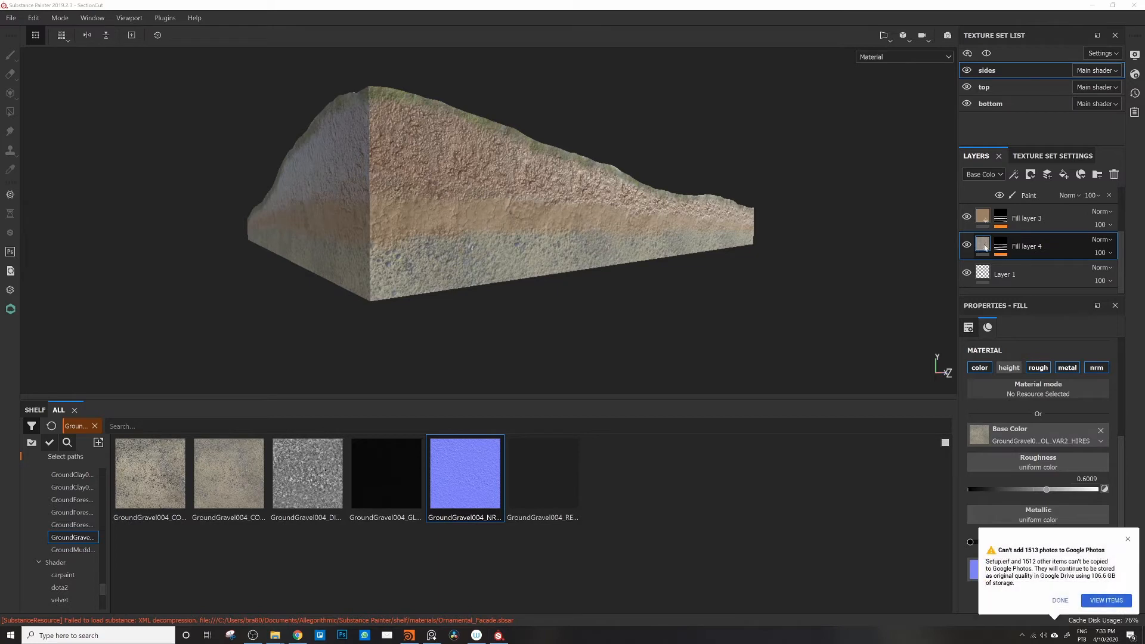
pyautogui.click(1061, 602)
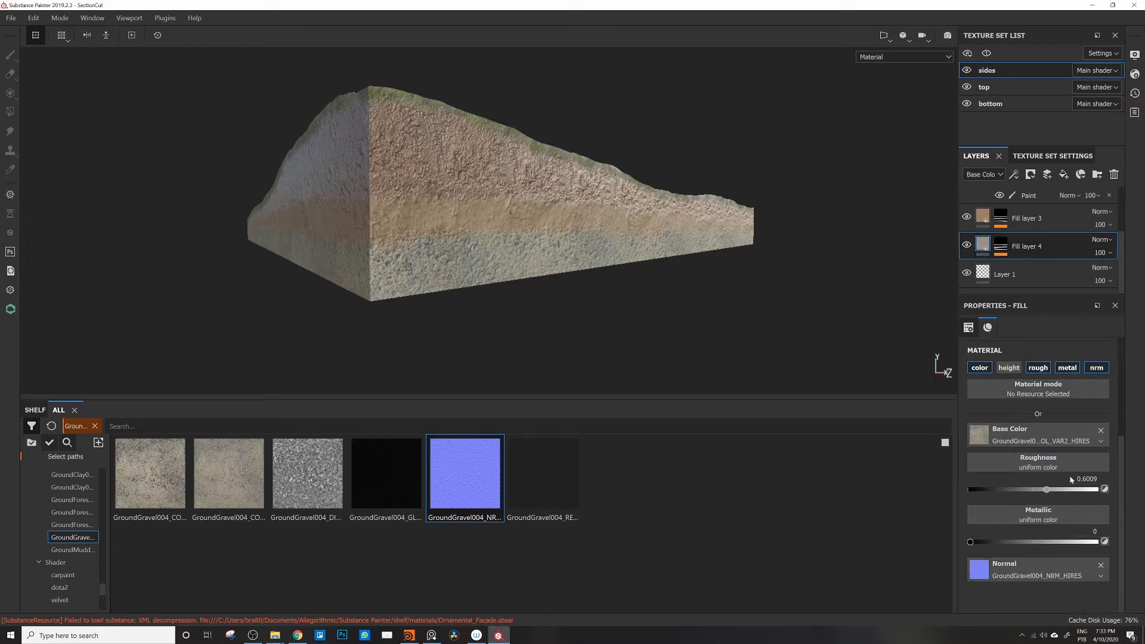
pyautogui.click(1014, 174)
pyautogui.click(1022, 258)
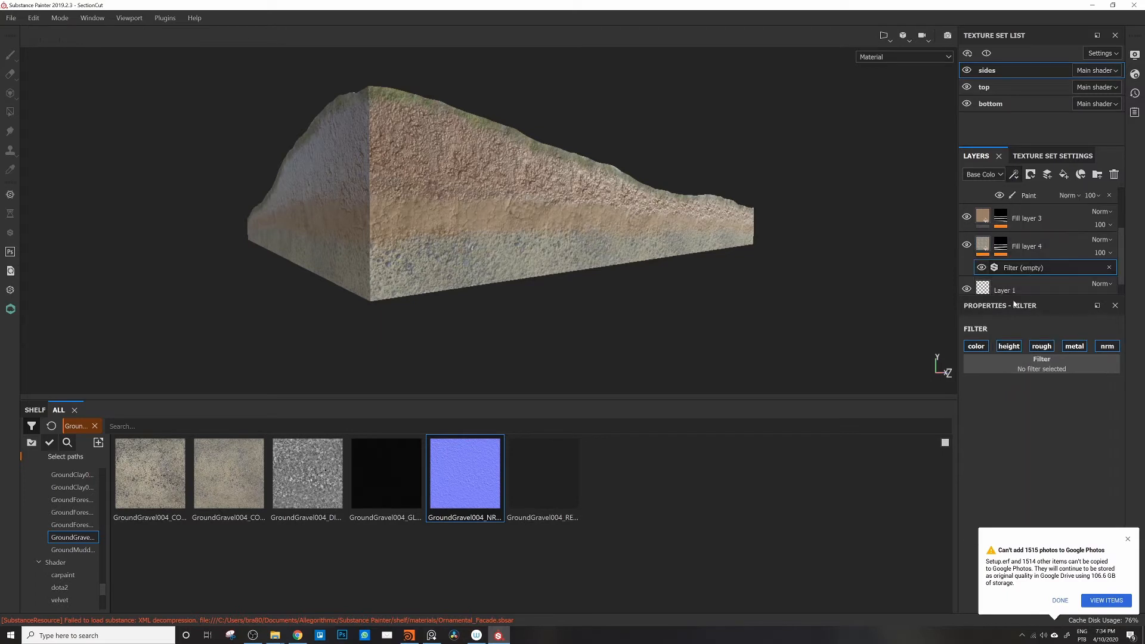
# Step: Assign the HSL Perceptive filter to Fill layer 4's empty filter slot and set its hue to 0.47
pyautogui.click(983, 360)
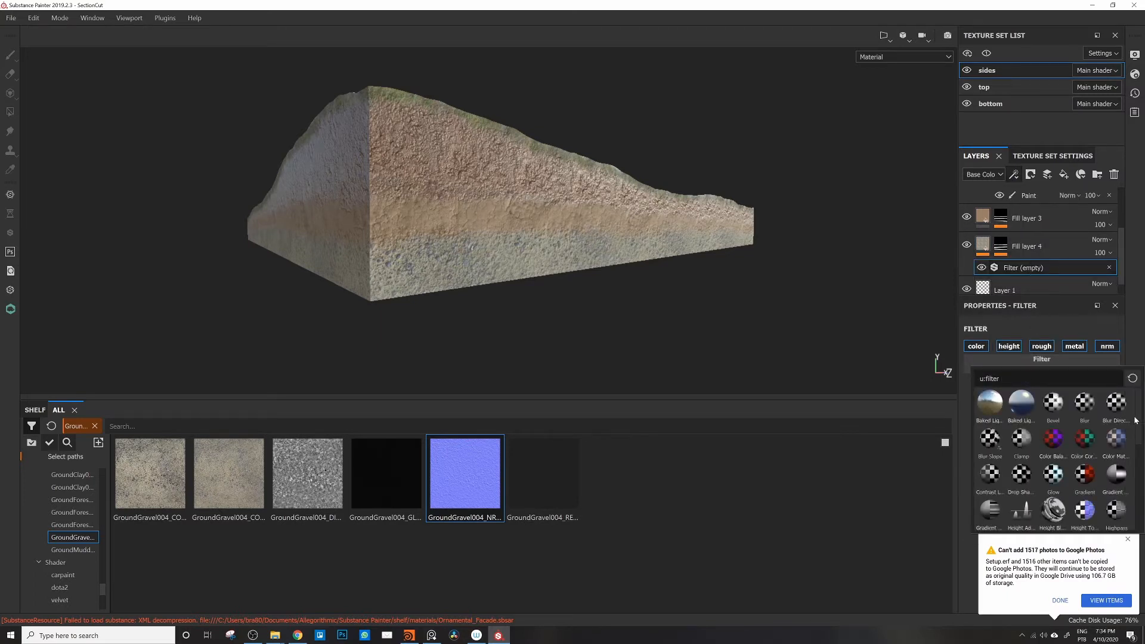
pyautogui.moveTo(1136, 423); pyautogui.dragTo(1137, 433)
pyautogui.click(1129, 539)
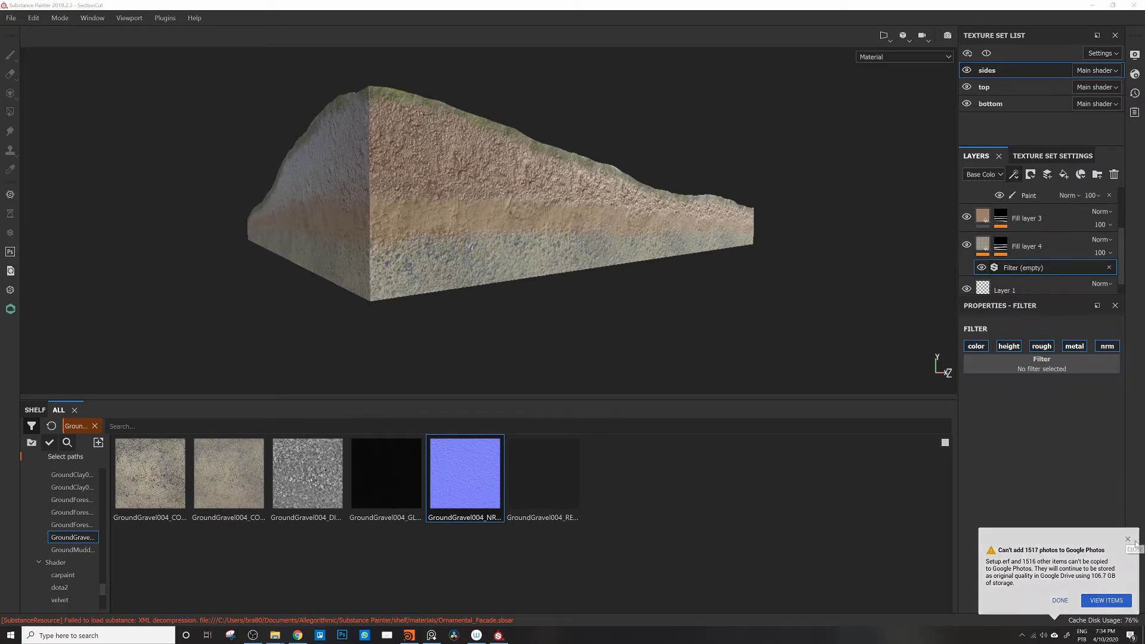
pyautogui.click(1077, 365)
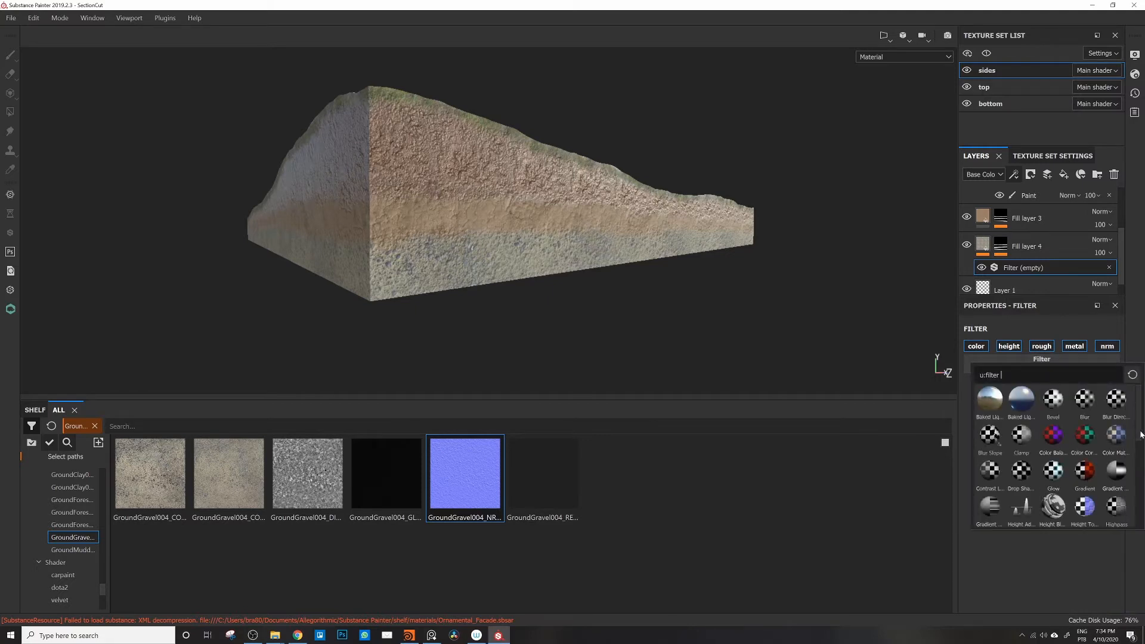
pyautogui.scroll(-5, 1142, 441)
pyautogui.click(1072, 474)
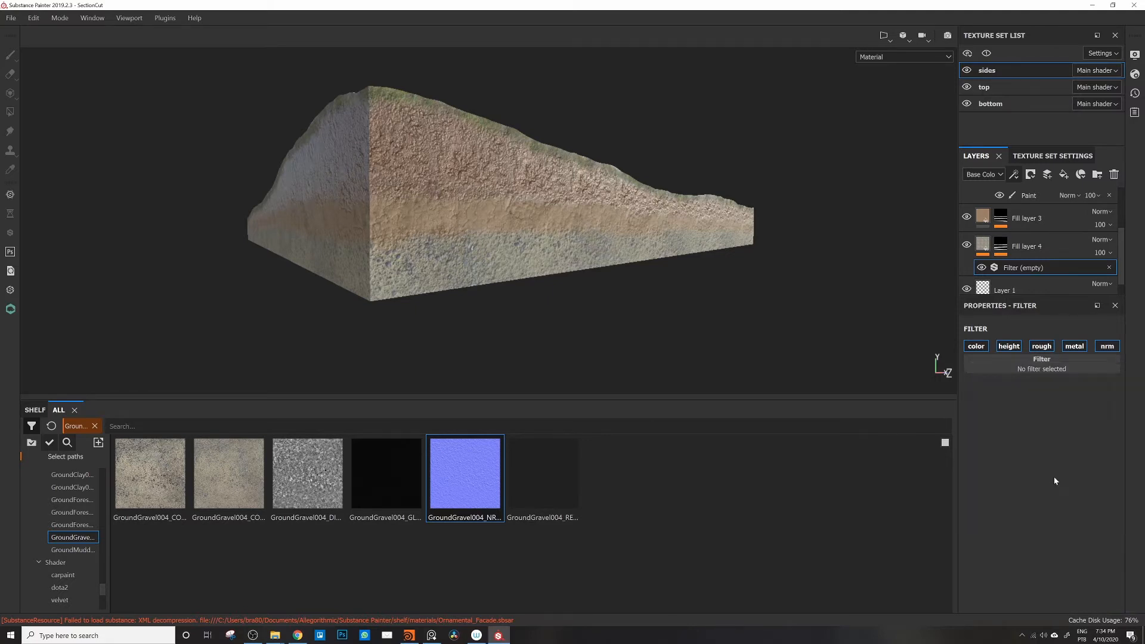
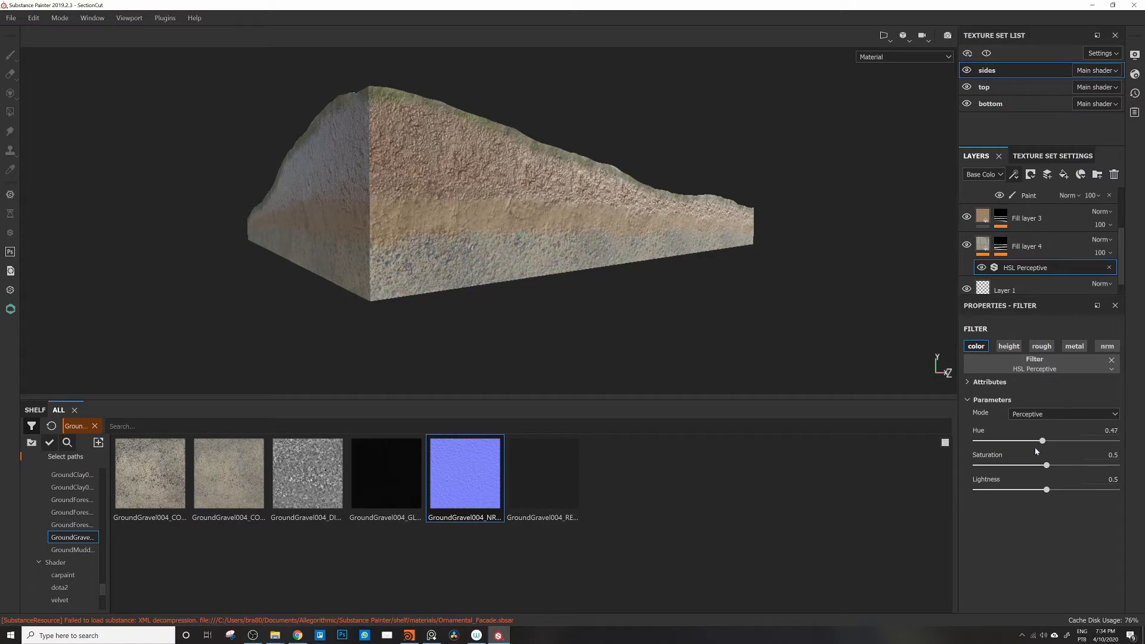
# Step: Darken the gravel by setting the HSL Perceptive filter's lightness to 0.4
pyautogui.keyDown('alt'); pyautogui.moveTo(625, 306); pyautogui.dragTo(525, 259); pyautogui.keyUp('alt')
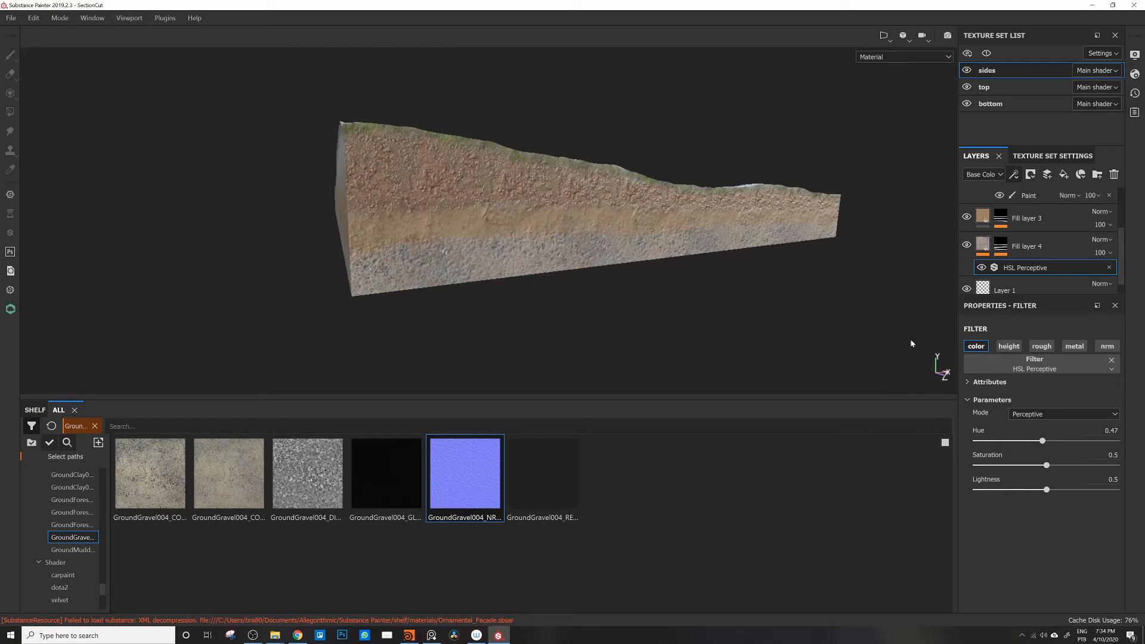
pyautogui.click(1044, 491)
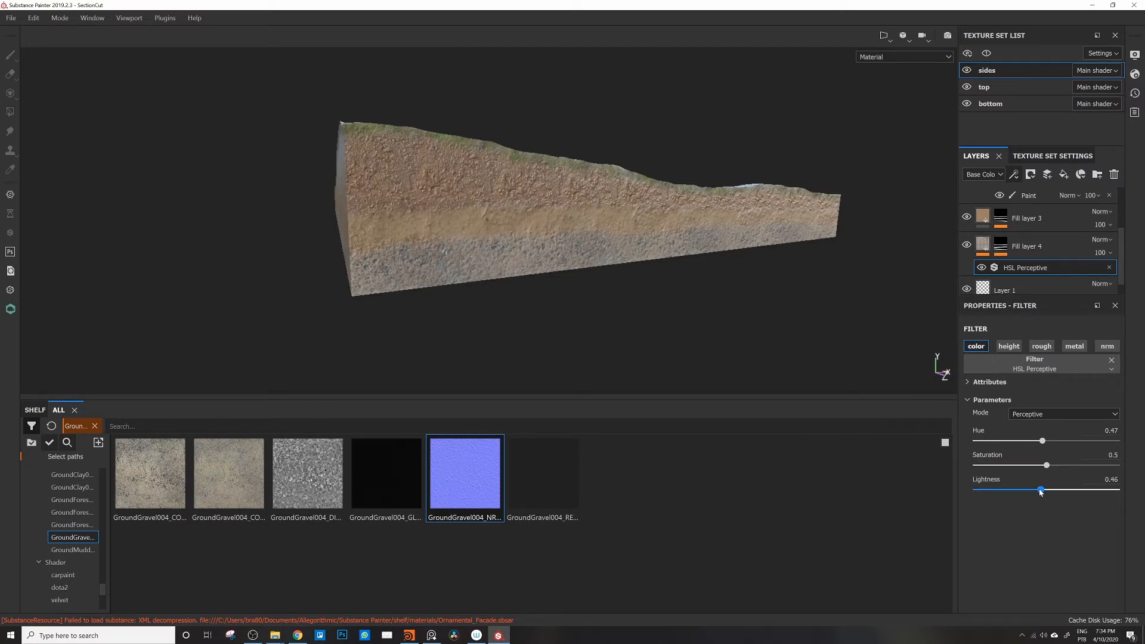
pyautogui.moveTo(1031, 494); pyautogui.dragTo(1028, 494)
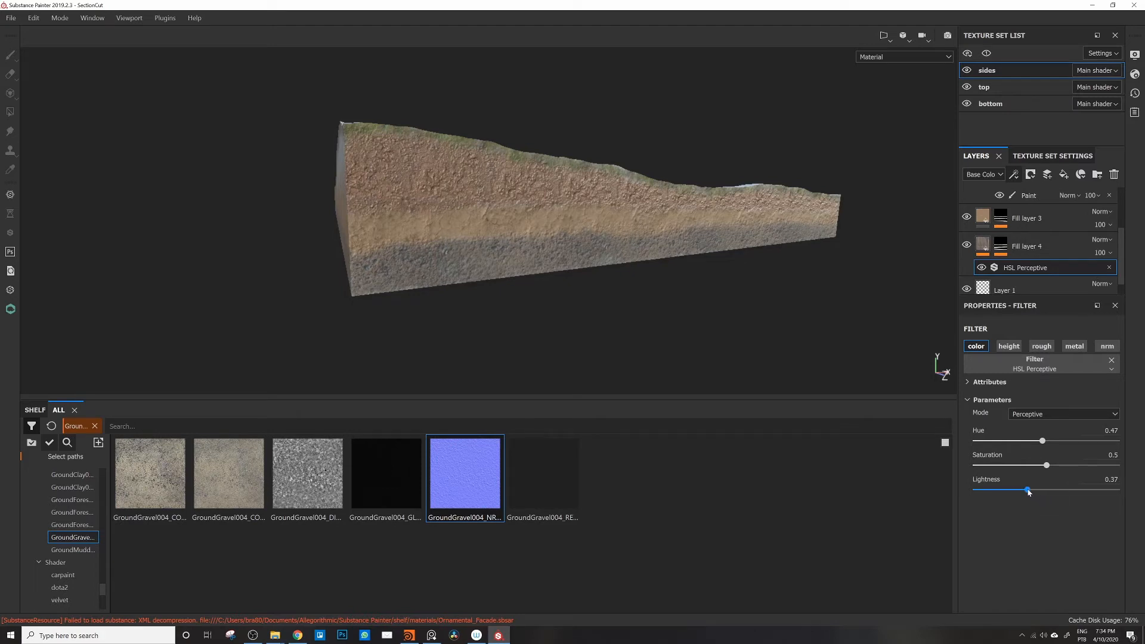
pyautogui.moveTo(1028, 493); pyautogui.dragTo(1025, 490)
pyautogui.keyDown('alt'); pyautogui.moveTo(598, 249); pyautogui.dragTo(650, 245); pyautogui.keyUp('alt')
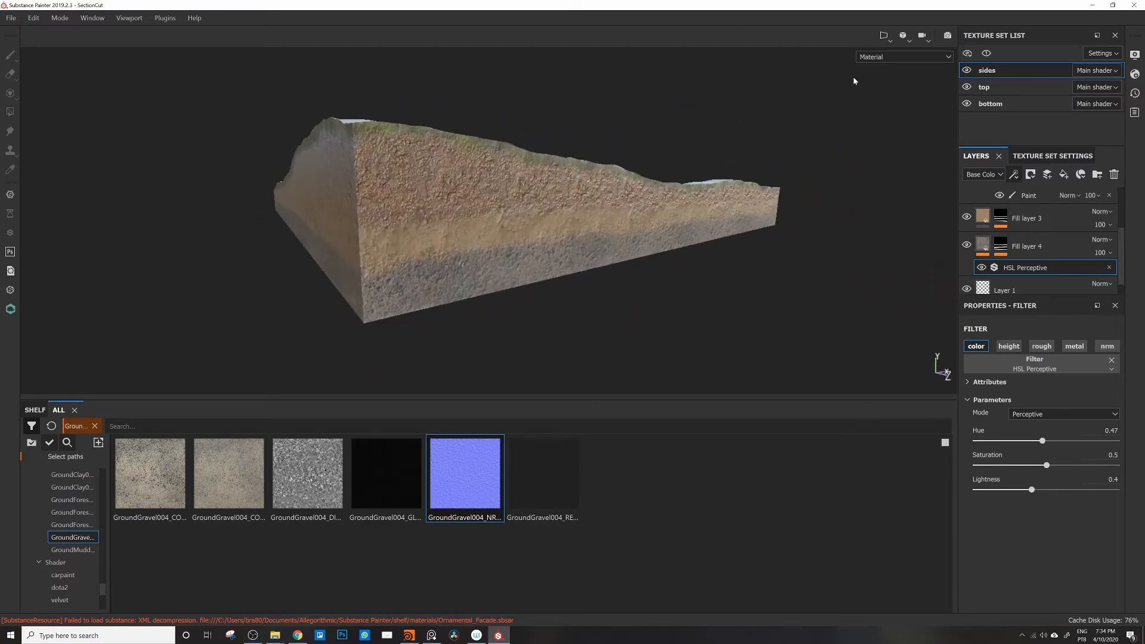
# Step: Switch the viewport display to Base Color and inspect the layered textures around the terrain's sides
pyautogui.click(901, 57)
pyautogui.click(870, 96)
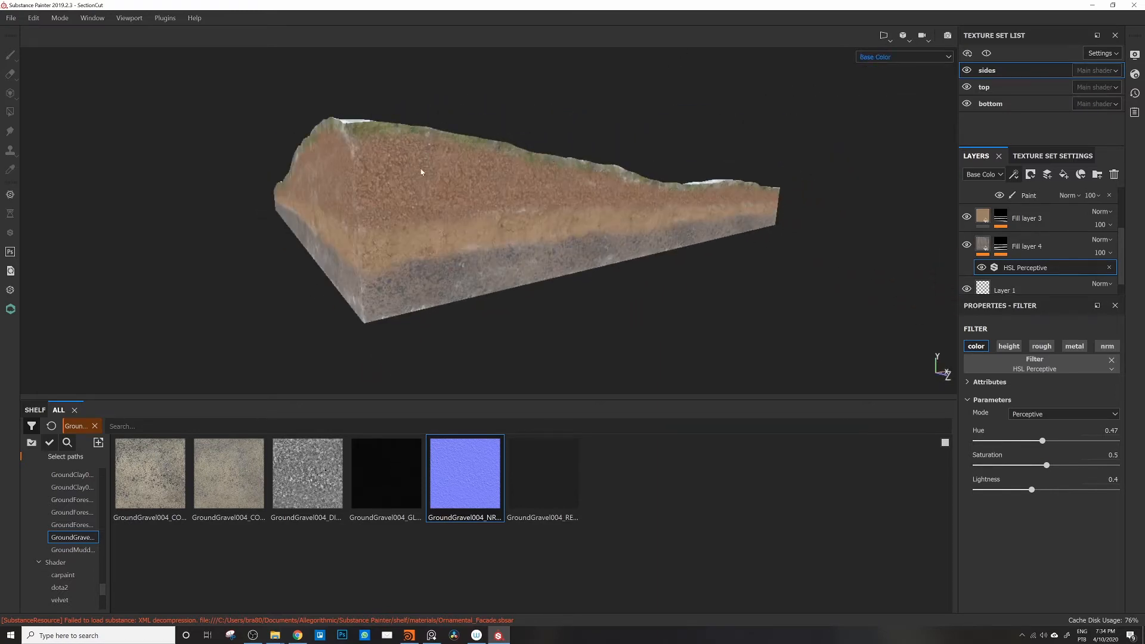
pyautogui.keyDown('alt'); pyautogui.moveTo(421, 172); pyautogui.dragTo(542, 192); pyautogui.keyUp('alt')
pyautogui.keyDown('alt'); pyautogui.moveTo(694, 189); pyautogui.dragTo(668, 197); pyautogui.keyUp('alt')
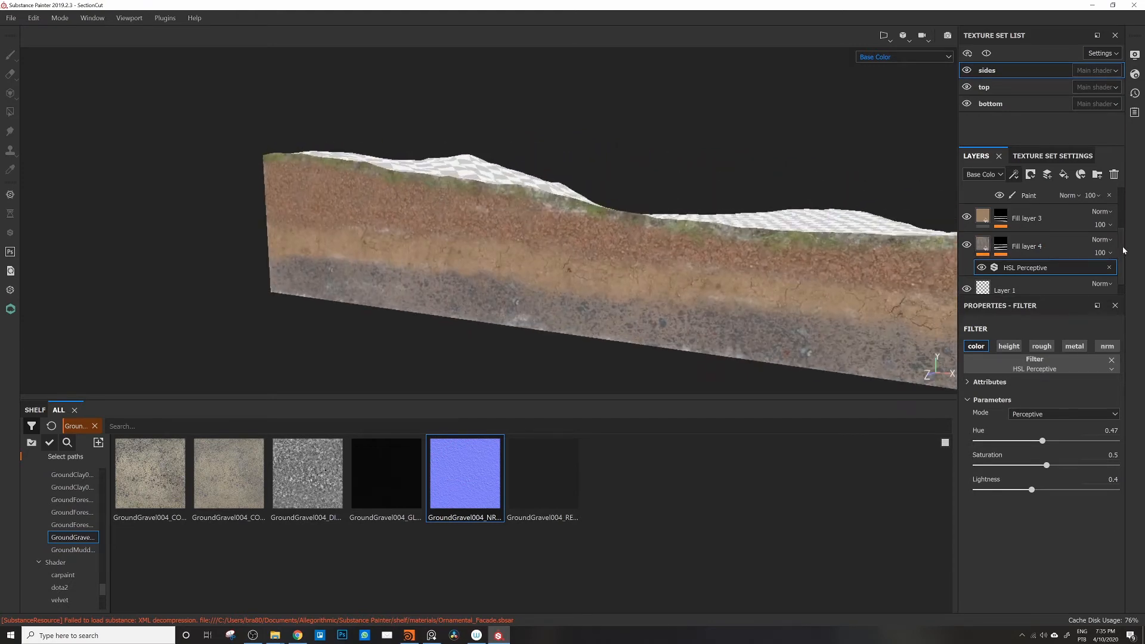
# Step: Set the brush grayscale to 0 on Fill layer 1's mask paint effect and thin out the grass along the upper edge
pyautogui.scroll(3, 1050, 238)
pyautogui.click(1011, 225)
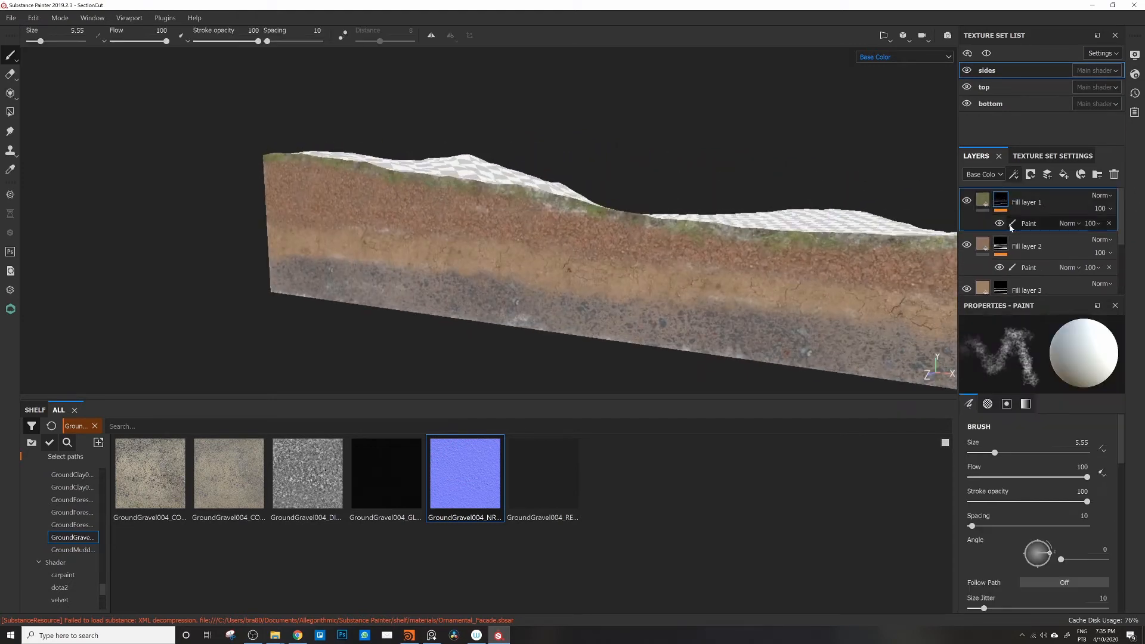
pyautogui.click(1028, 227)
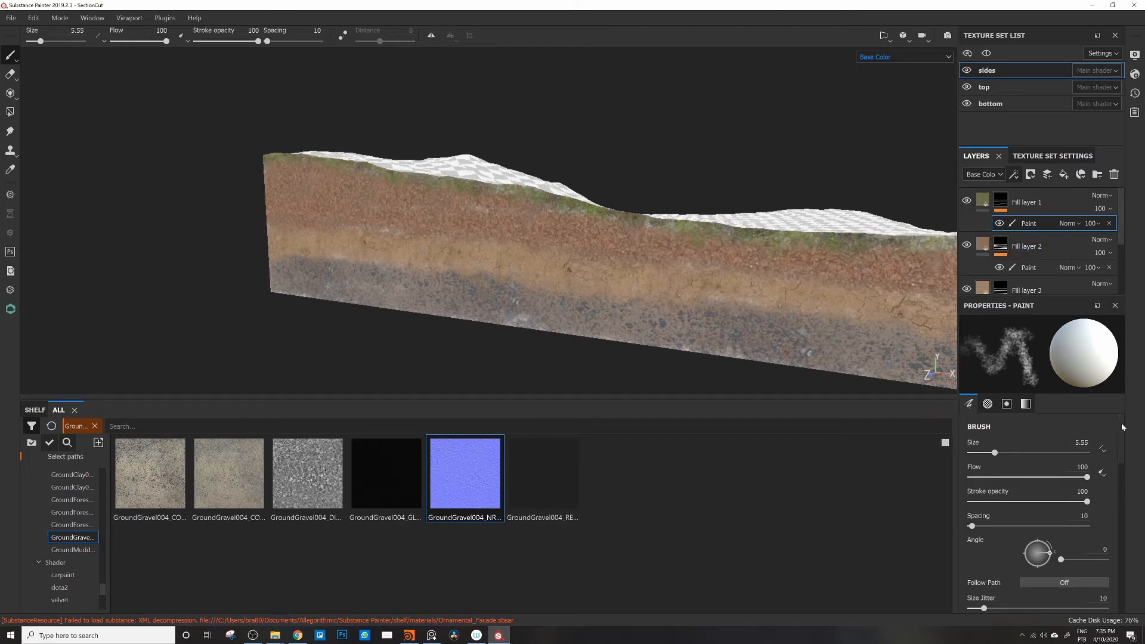
pyautogui.click(1026, 403)
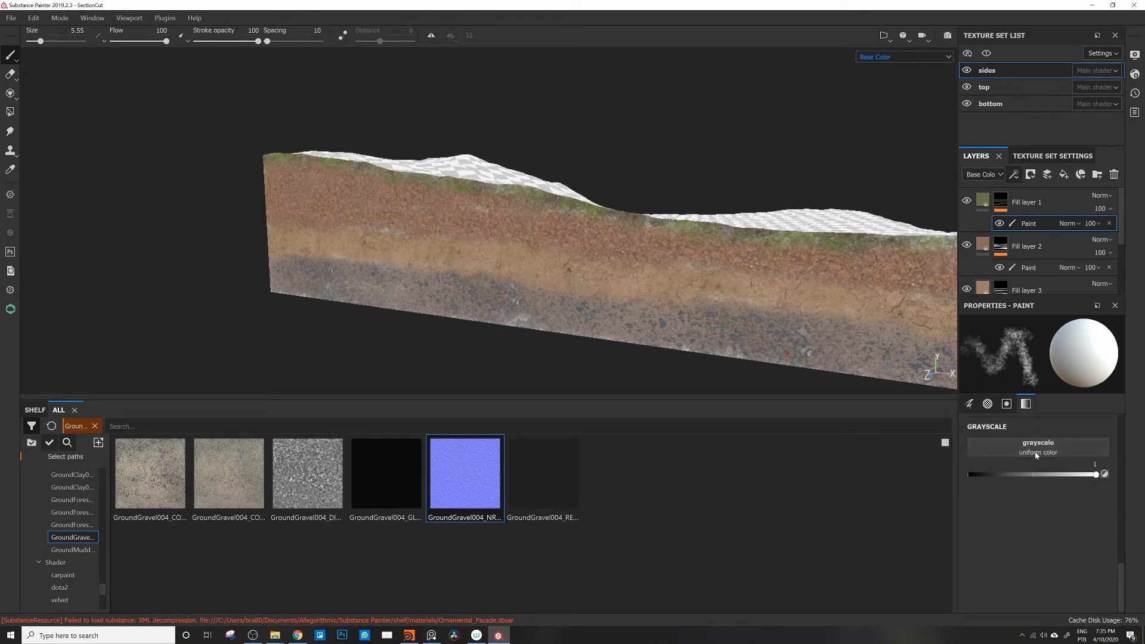
pyautogui.moveTo(1006, 474); pyautogui.dragTo(968, 474)
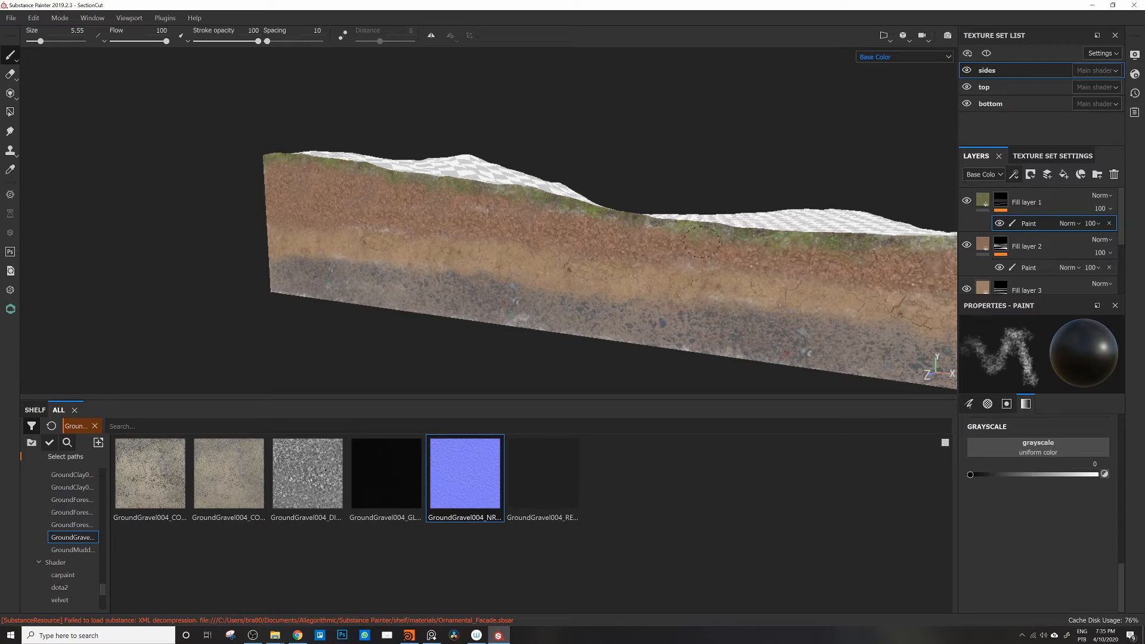
pyautogui.keyDown('alt'); pyautogui.moveTo(864, 261); pyautogui.dragTo(430, 276); pyautogui.keyUp('alt')
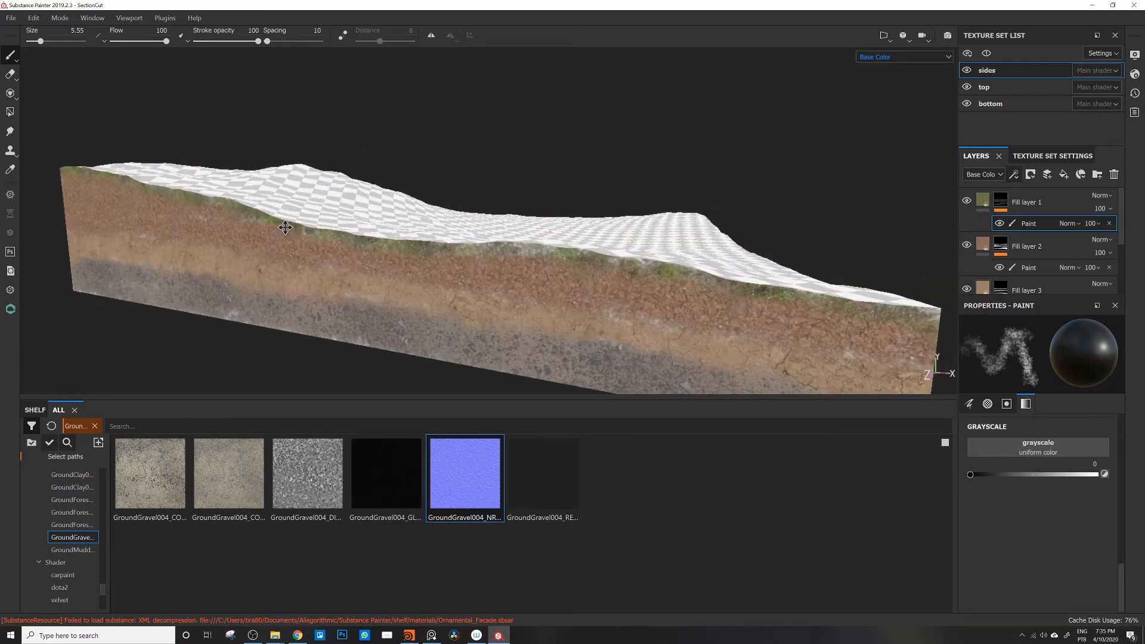
pyautogui.keyDown('alt'); pyautogui.moveTo(430, 277); pyautogui.dragTo(206, 196, button='middle'); pyautogui.keyUp('alt')
# Step: Set the brush grayscale to 1 and paint more grass into Fill layer 1's mask along the upper edges of the sides
pyautogui.moveTo(1046, 474); pyautogui.dragTo(1098, 474)
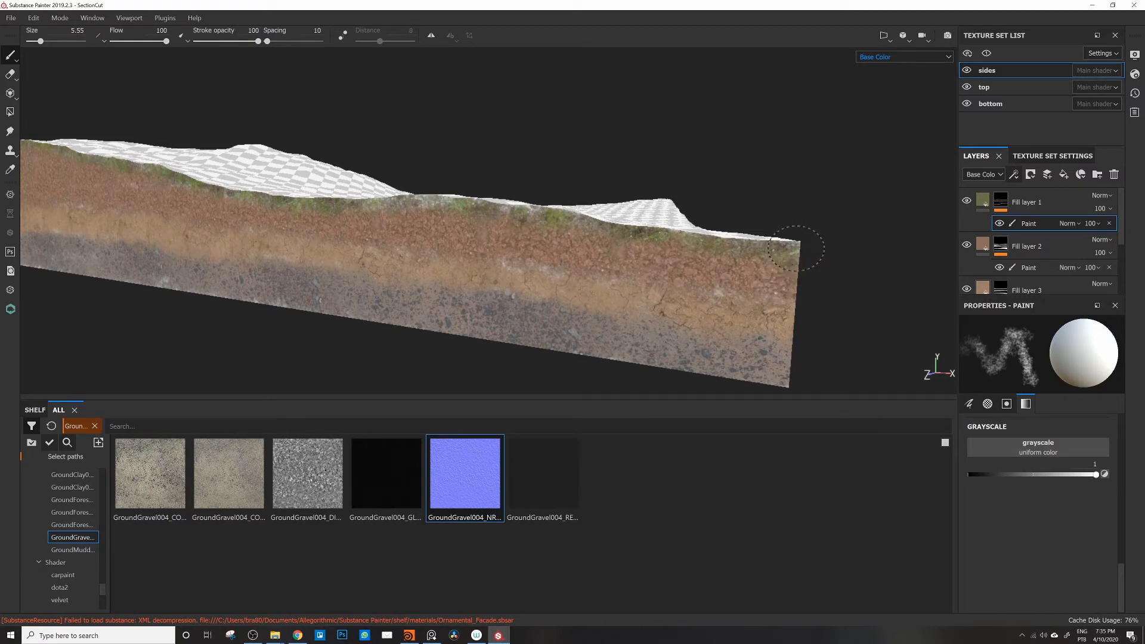
pyautogui.moveTo(558, 238)
pyautogui.keyDown('alt'); pyautogui.mouseDown()
pyautogui.moveTo(492, 240)
pyautogui.moveTo(563, 235)
pyautogui.mouseUp(); pyautogui.keyUp('alt')
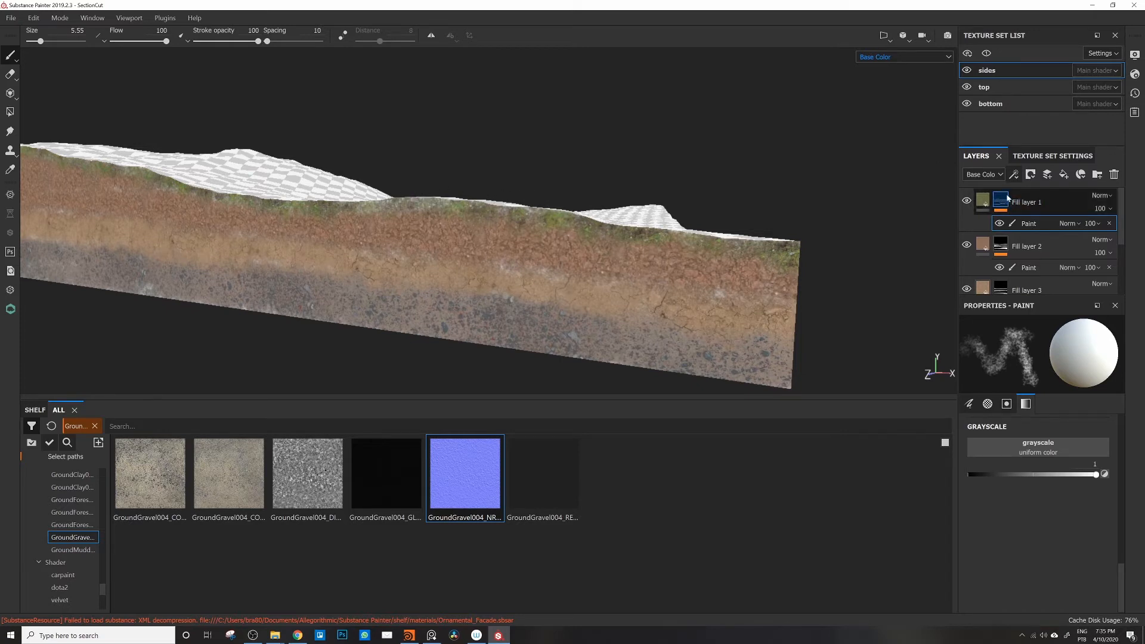
pyautogui.keyDown('alt'); pyautogui.moveTo(753, 253); pyautogui.dragTo(665, 246); pyautogui.keyUp('alt')
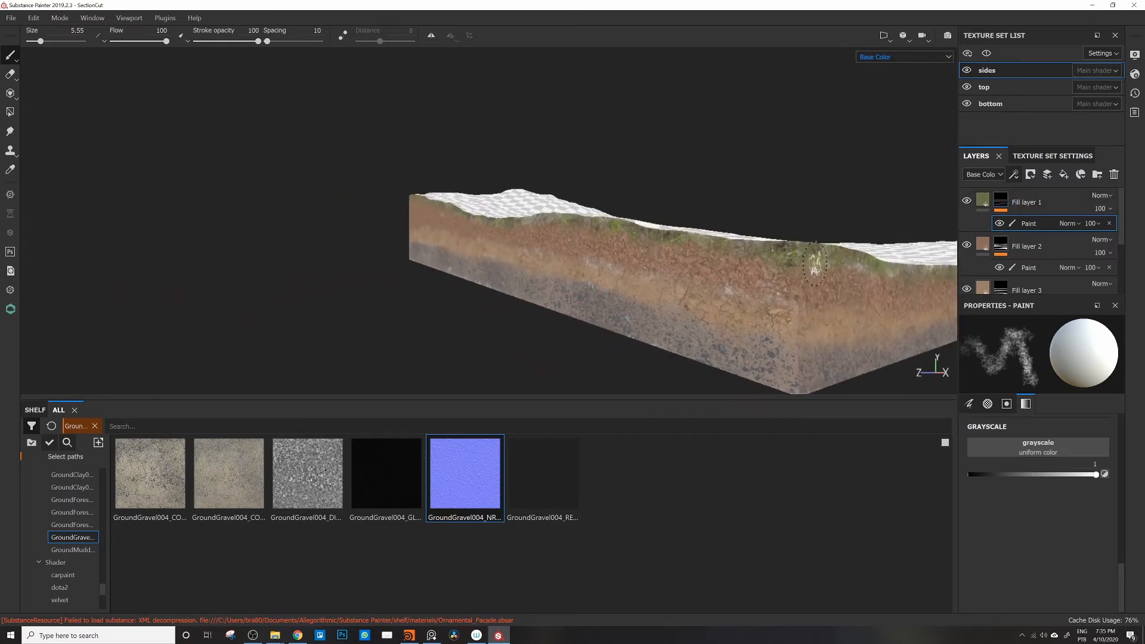
pyautogui.moveTo(773, 257)
pyautogui.keyDown('alt'); pyautogui.mouseDown()
pyautogui.moveTo(554, 234)
pyautogui.moveTo(437, 243)
pyautogui.mouseUp(); pyautogui.keyUp('alt')
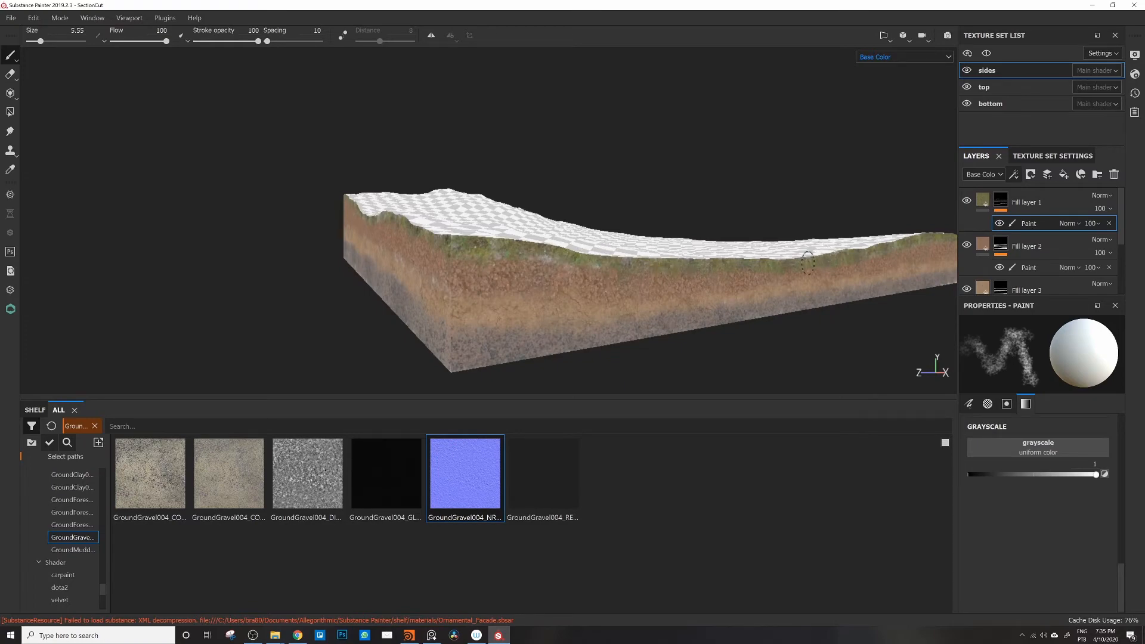
pyautogui.keyDown('alt'); pyautogui.moveTo(807, 262); pyautogui.dragTo(570, 267); pyautogui.keyUp('alt')
pyautogui.keyDown('alt'); pyautogui.moveTo(696, 275); pyautogui.dragTo(728, 264); pyautogui.keyUp('alt')
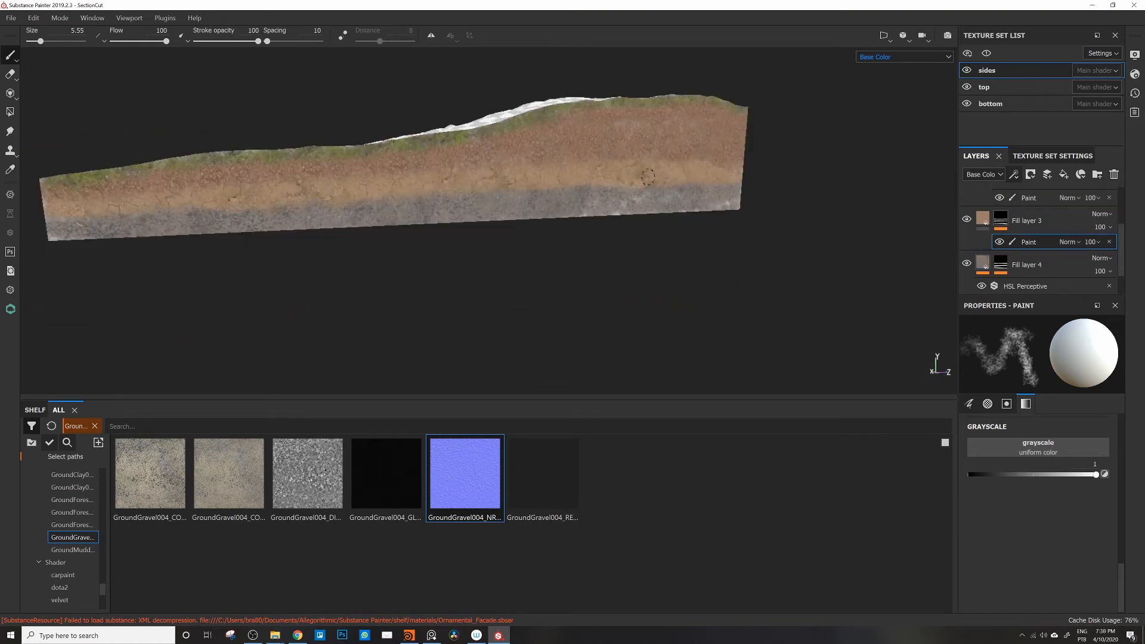
# Step: Show the GroundClay004 textures in the shelf and add a new fill layer directly above Fill layer 2
pyautogui.keyDown('alt'); pyautogui.moveTo(745, 169); pyautogui.dragTo(489, 179); pyautogui.keyUp('alt')
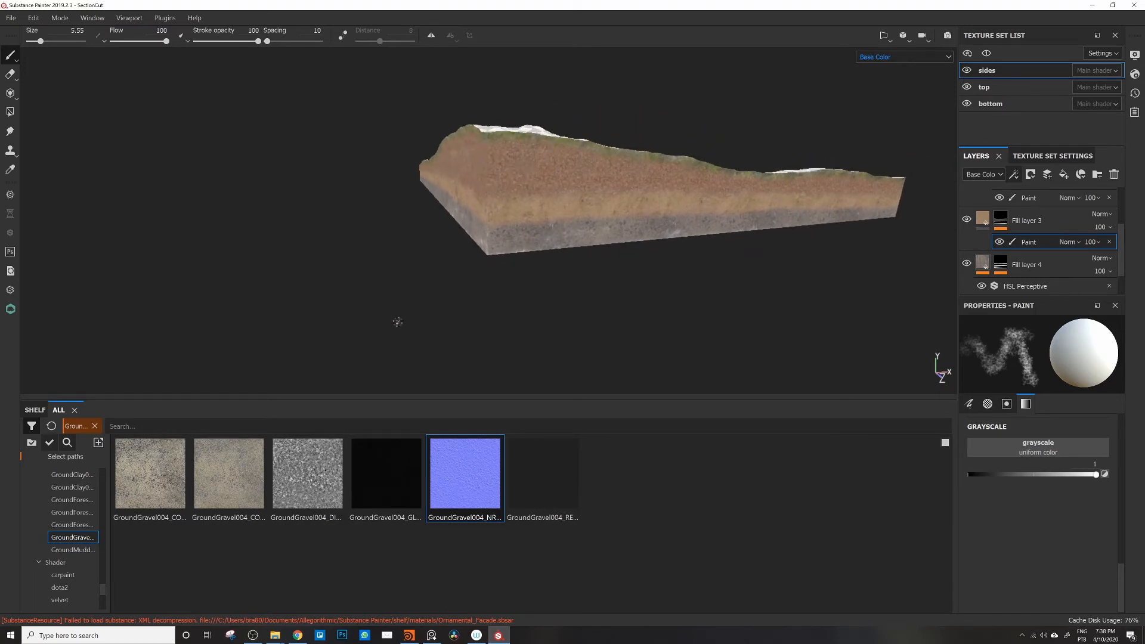
pyautogui.click(72, 488)
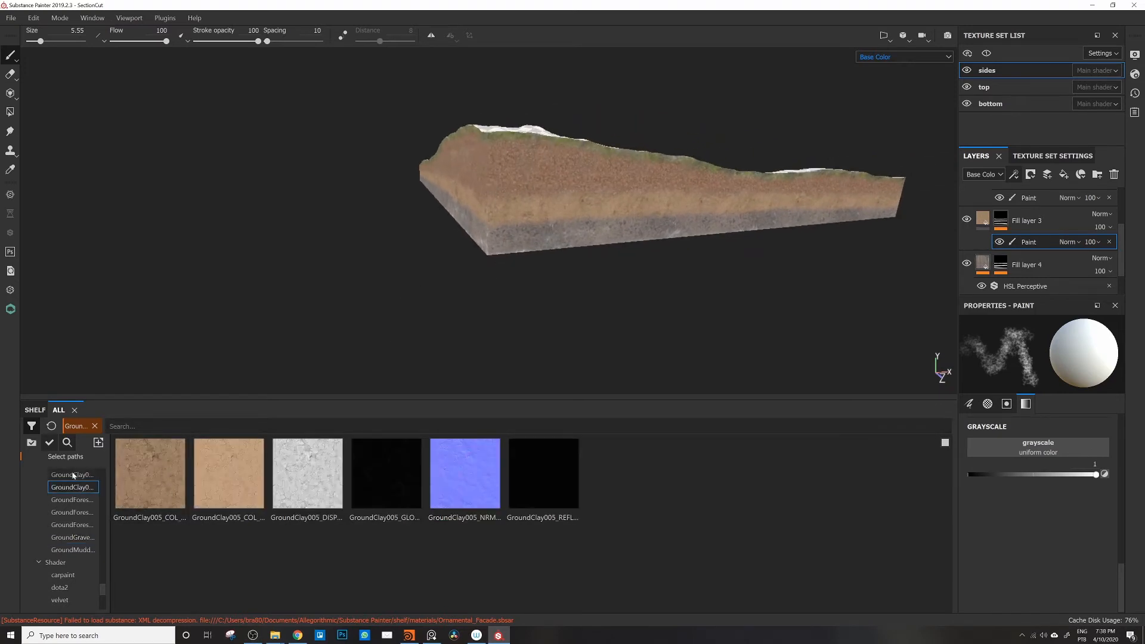
pyautogui.click(73, 476)
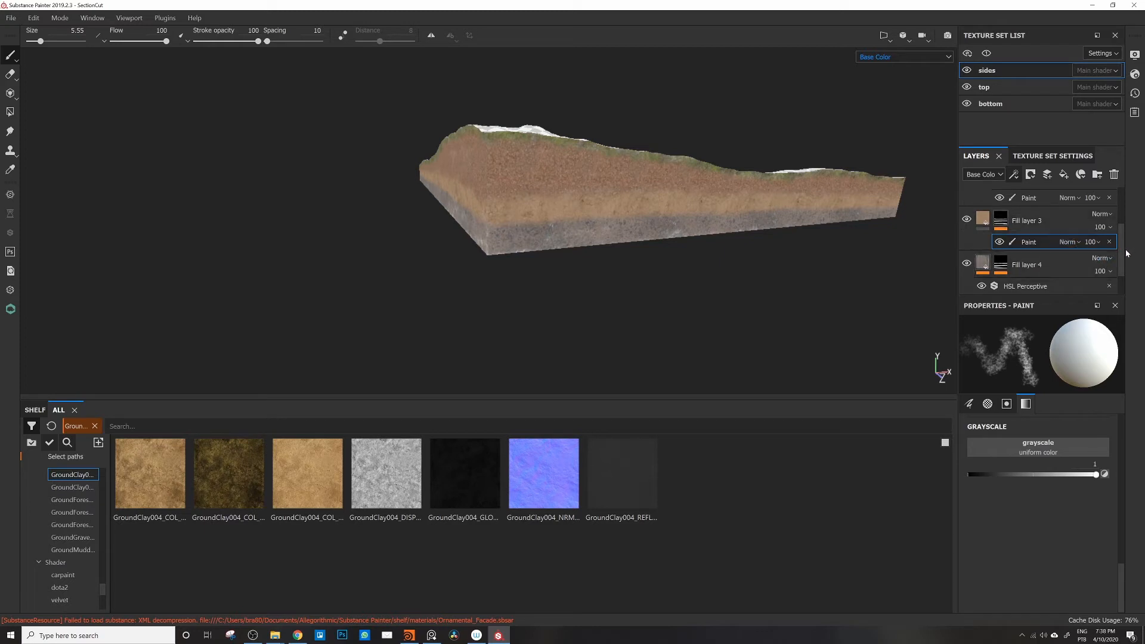
pyautogui.scroll(2, 1122, 238)
pyautogui.scroll(1, 1041, 215)
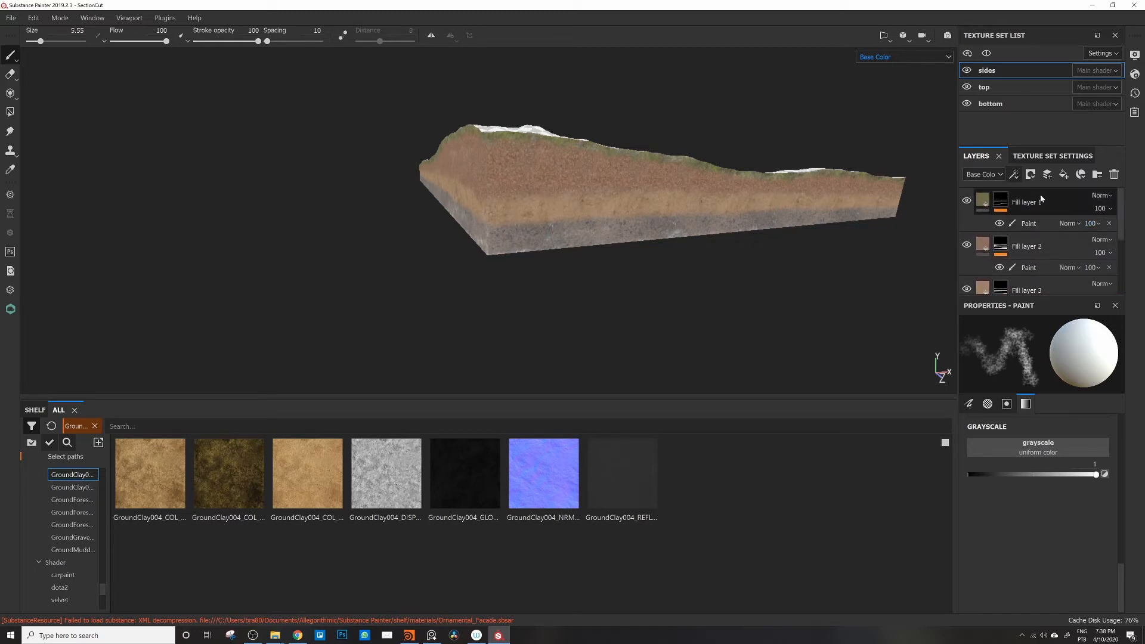
pyautogui.click(1033, 253)
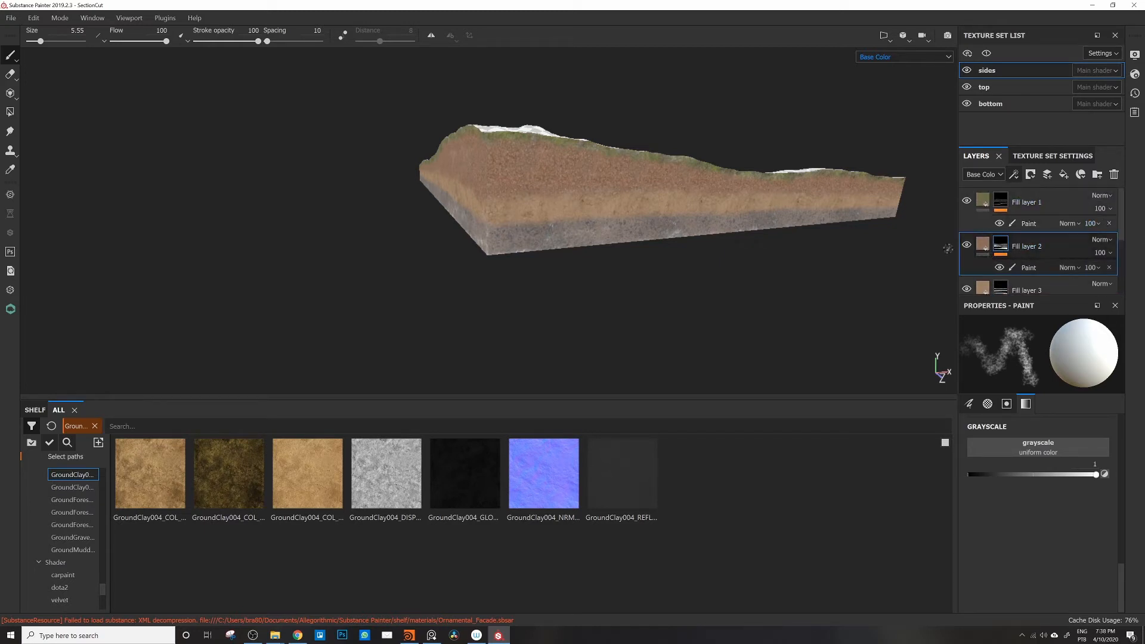
pyautogui.click(1063, 176)
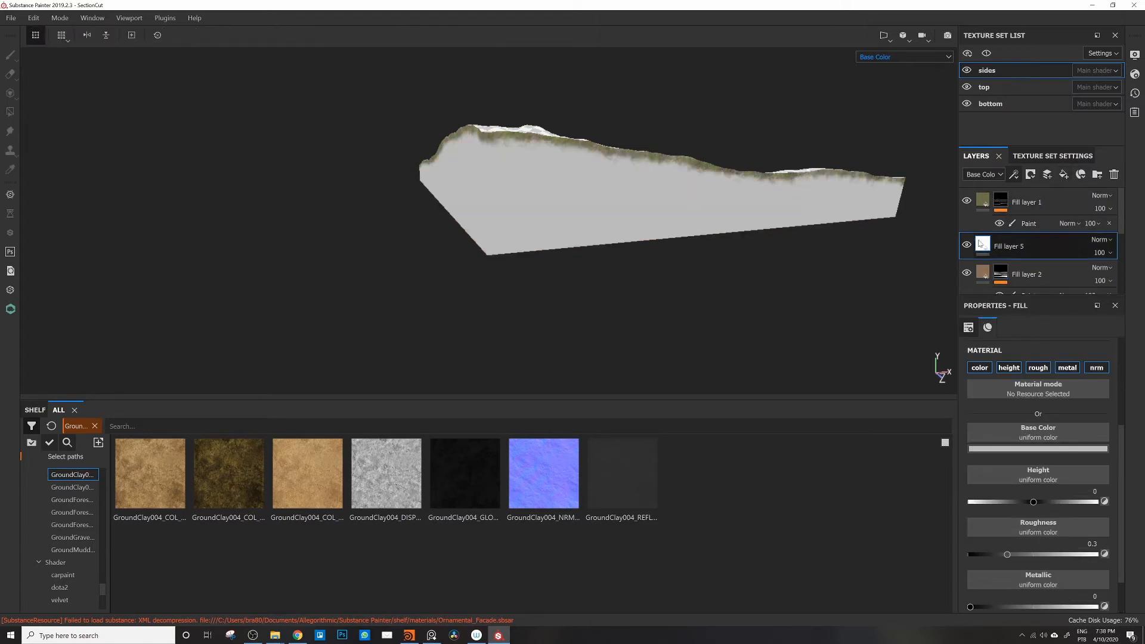
# Step: Set up Fill layer 5's material with height disabled, the dark GroundClay004 VAR1 color map, the GroundClay004 normal map and roughness 0.4908
pyautogui.click(1014, 369)
pyautogui.moveTo(232, 471); pyautogui.dragTo(1029, 436)
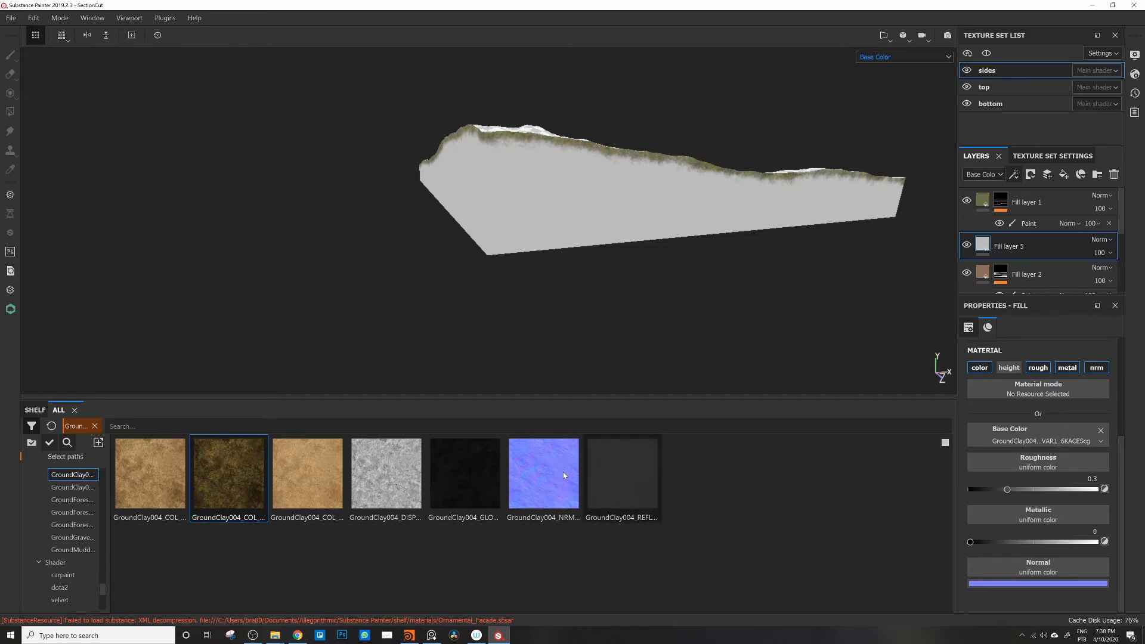
pyautogui.moveTo(561, 474); pyautogui.dragTo(1044, 568)
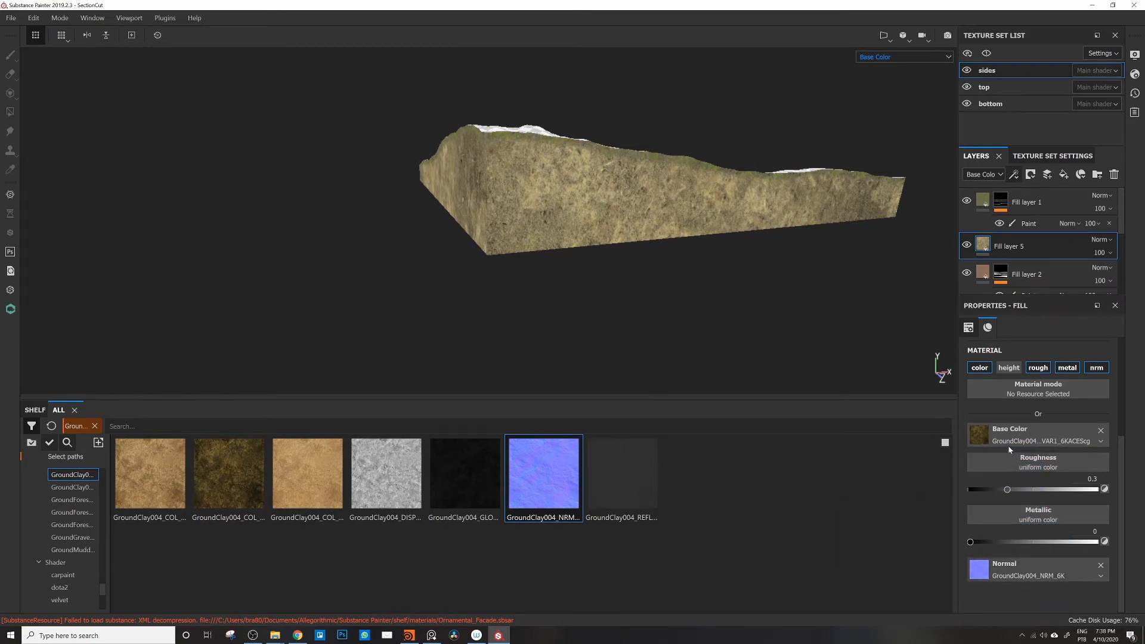
pyautogui.click(1008, 489)
pyautogui.moveTo(1032, 494); pyautogui.dragTo(1033, 494)
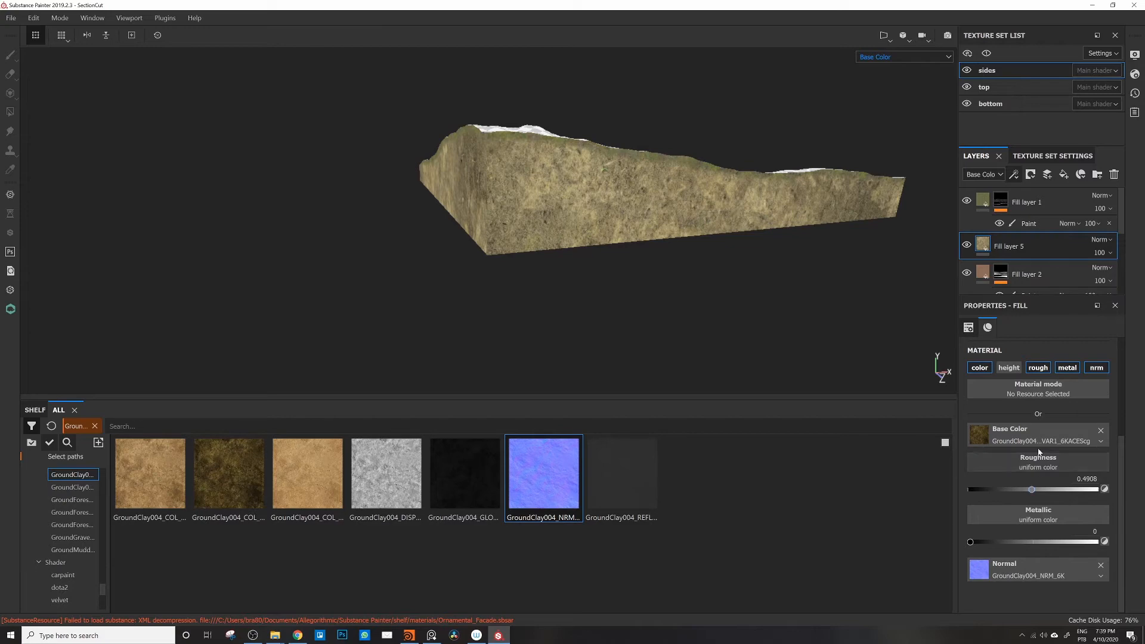
# Step: Set Fill layer 5's UV scale to 4 and check the clay tiling along the terrain's sides
pyautogui.keyDown('alt'); pyautogui.moveTo(557, 166); pyautogui.dragTo(444, 170); pyautogui.keyUp('alt')
pyautogui.keyDown('alt'); pyautogui.moveTo(444, 170); pyautogui.dragTo(519, 197, button='right'); pyautogui.keyUp('alt')
pyautogui.keyDown('alt'); pyautogui.moveTo(614, 179); pyautogui.dragTo(665, 166, button='right'); pyautogui.keyUp('alt')
pyautogui.keyDown('alt'); pyautogui.moveTo(664, 166); pyautogui.dragTo(539, 217, button='middle'); pyautogui.keyUp('alt')
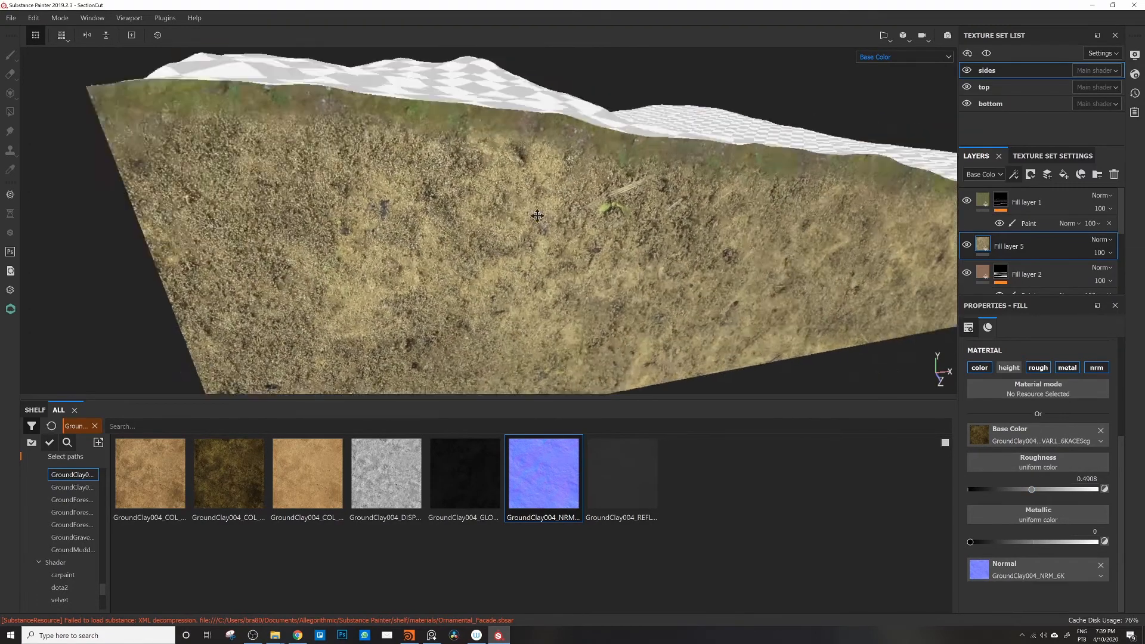
pyautogui.keyDown('alt'); pyautogui.moveTo(539, 217); pyautogui.dragTo(493, 171); pyautogui.keyUp('alt')
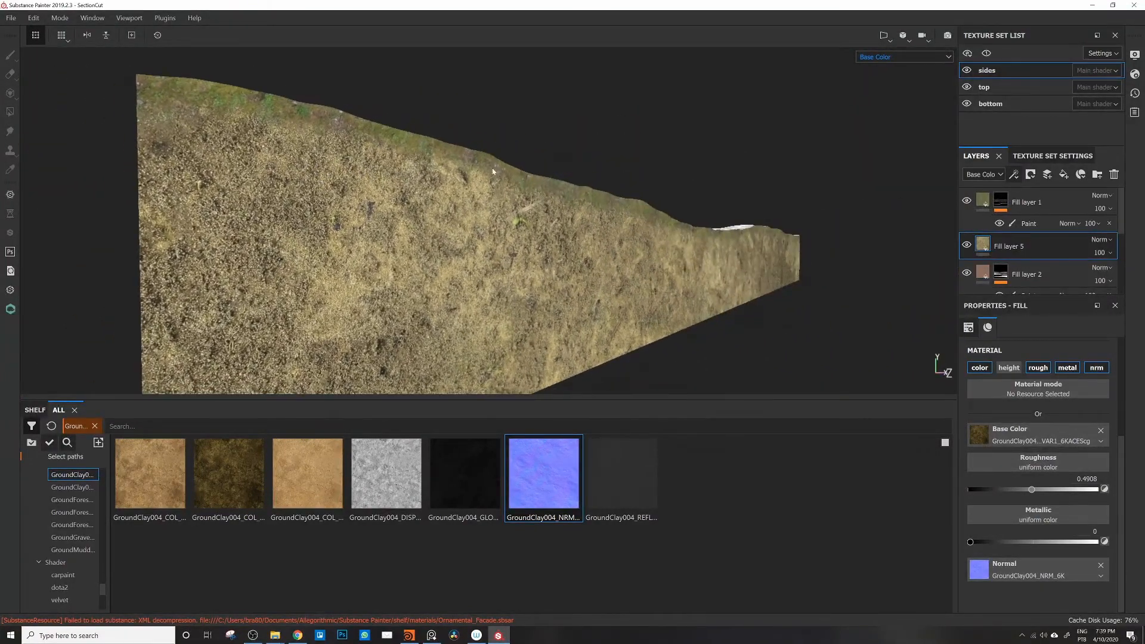
pyautogui.click(970, 329)
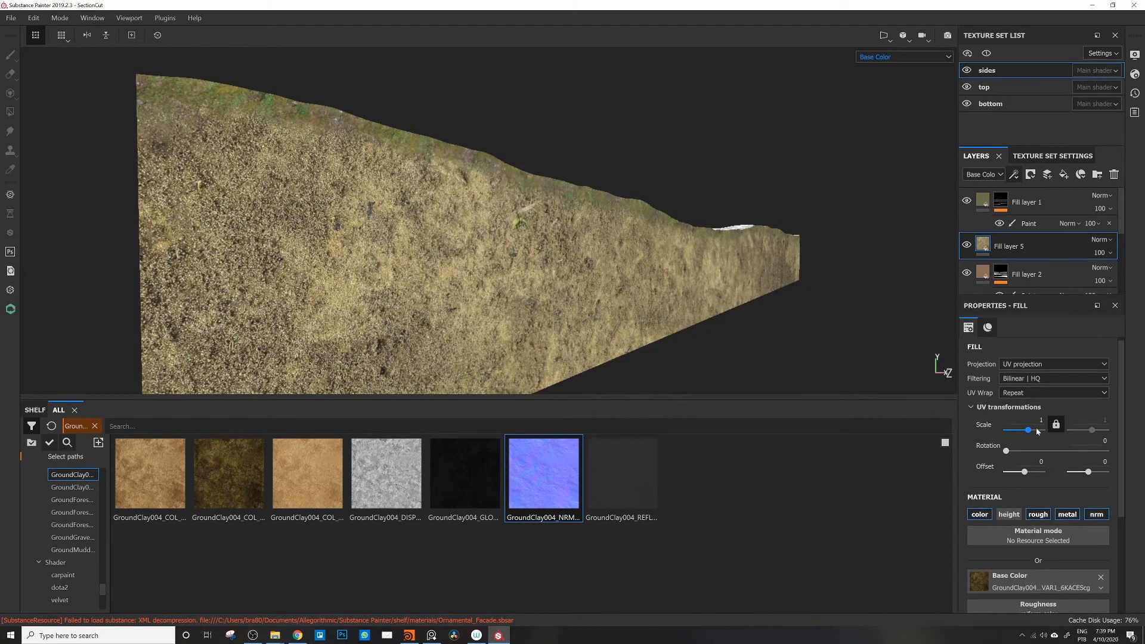
pyautogui.moveTo(1031, 431); pyautogui.dragTo(1031, 431)
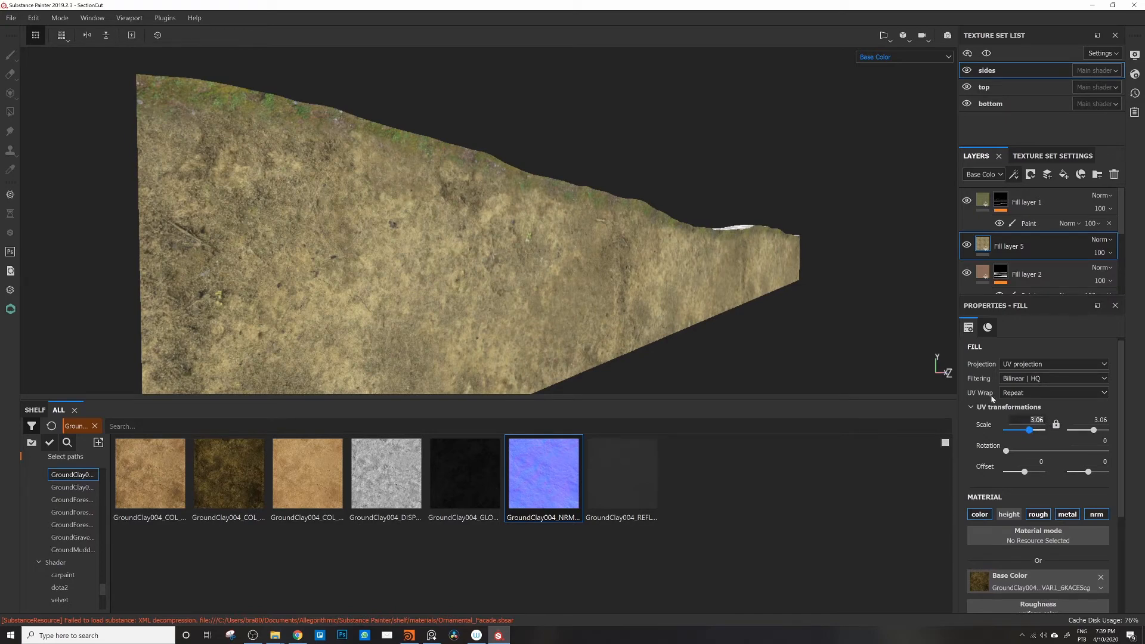
pyautogui.press('Return')
pyautogui.keyDown('alt'); pyautogui.moveTo(399, 235); pyautogui.dragTo(392, 212); pyautogui.keyUp('alt')
pyautogui.keyDown('alt'); pyautogui.moveTo(561, 249); pyautogui.dragTo(363, 272); pyautogui.keyUp('alt')
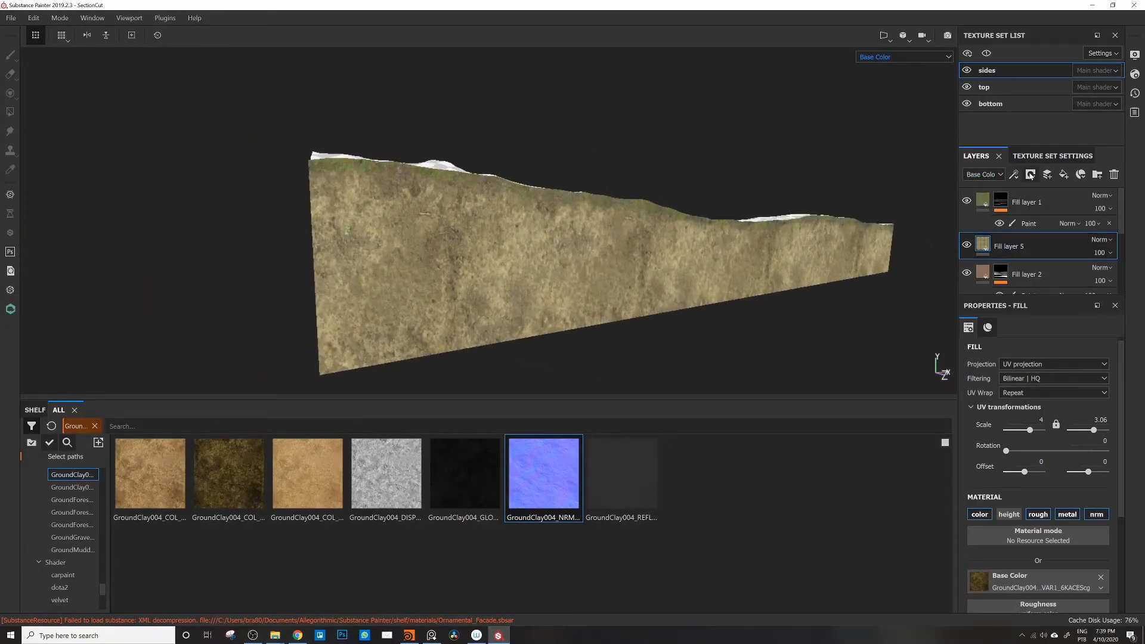
# Step: Add a black mask to Fill layer 5 and drive it with a Dirt generator
pyautogui.click(1033, 179)
pyautogui.click(1044, 204)
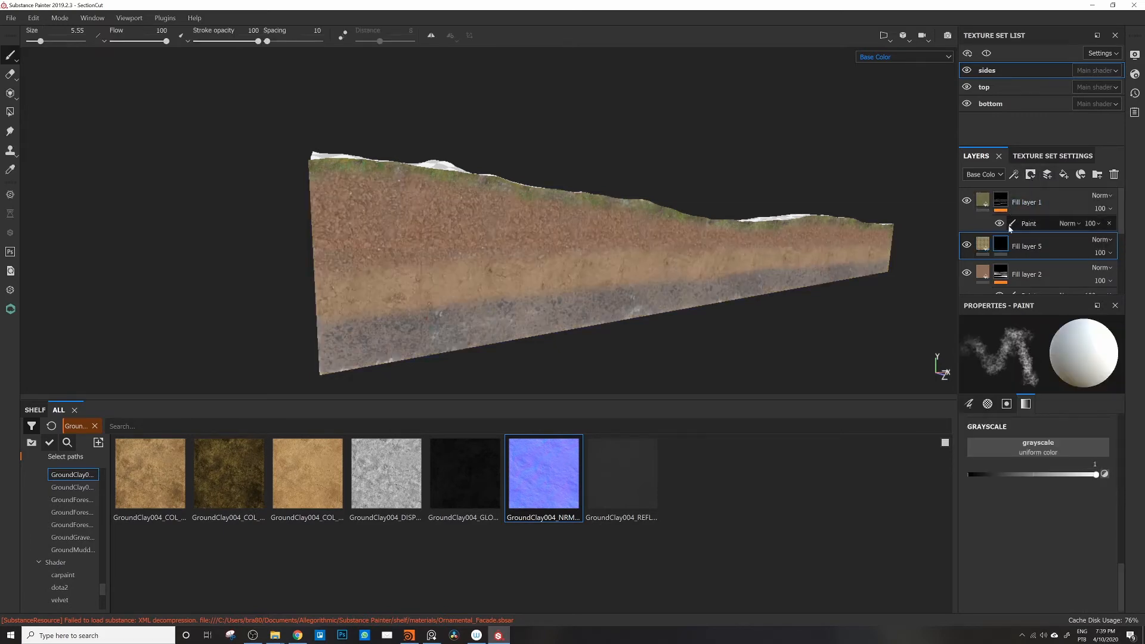
pyautogui.click(1014, 175)
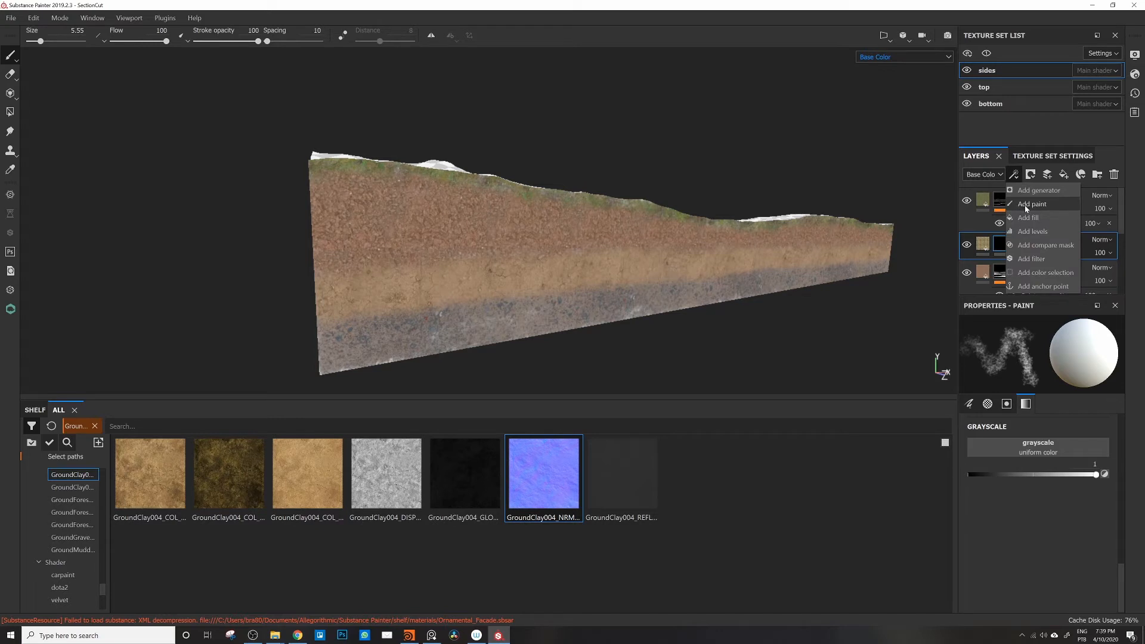
pyautogui.click(1031, 192)
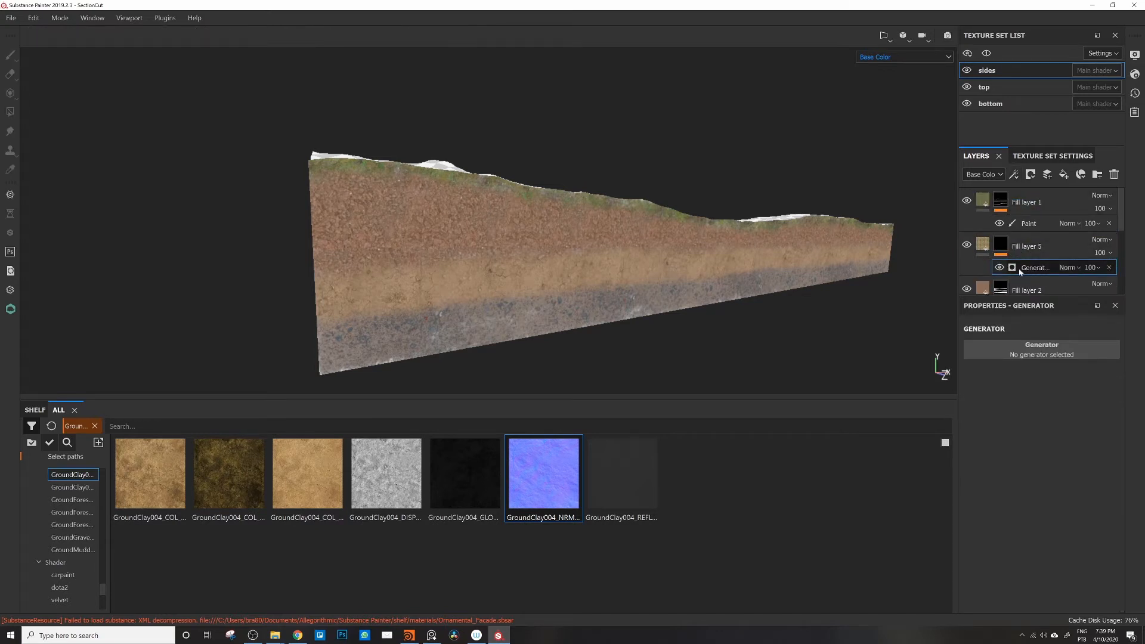
pyautogui.click(1039, 350)
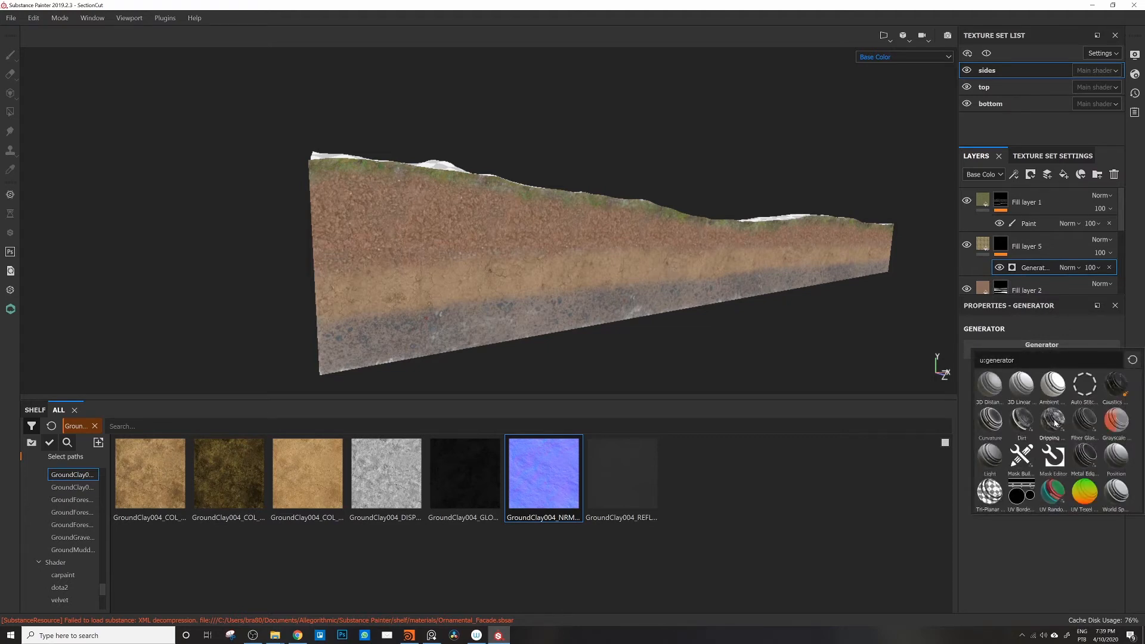
pyautogui.click(1023, 422)
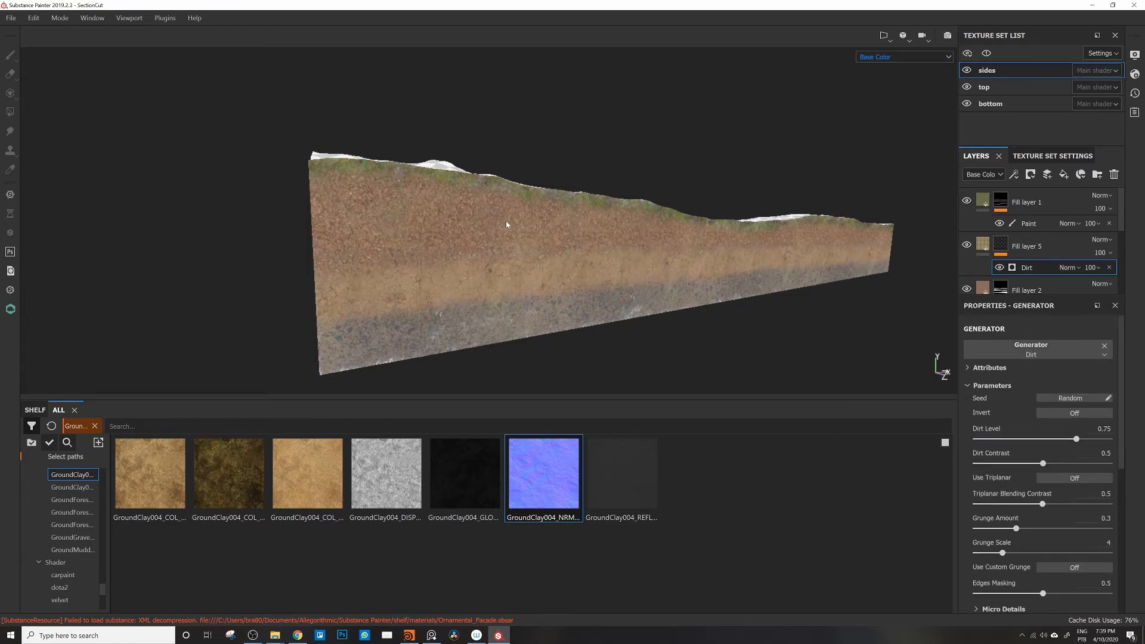
# Step: Add a paint effect to Fill layer 5's mask and set the brush to grayscale 0 and size 11.25
pyautogui.keyDown('alt'); pyautogui.moveTo(504, 249); pyautogui.dragTo(598, 235); pyautogui.keyUp('alt')
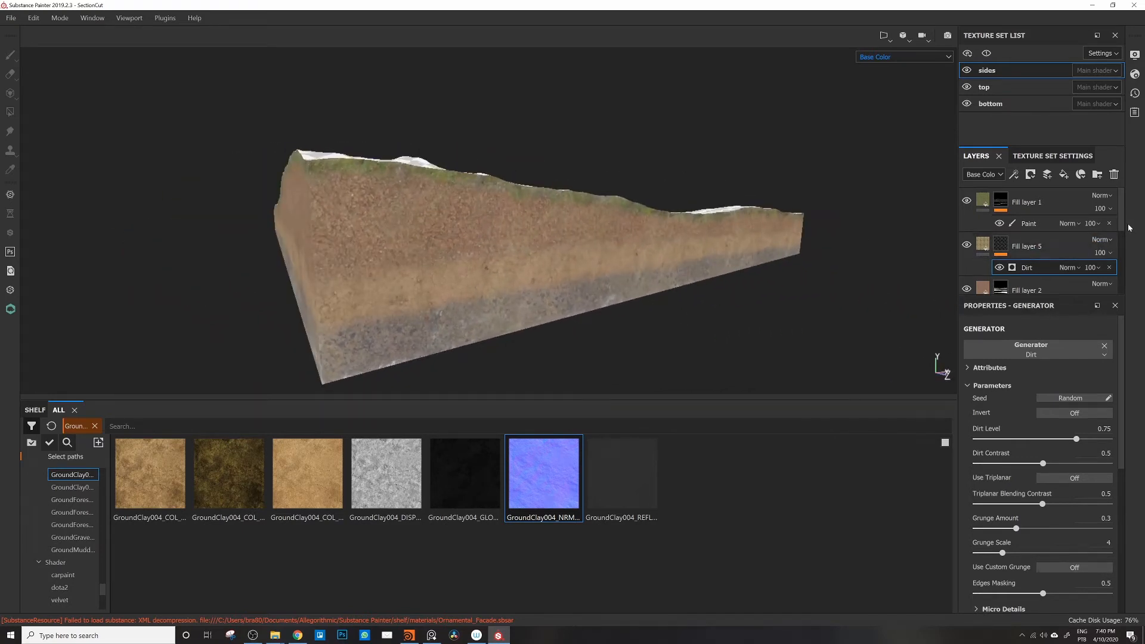
pyautogui.moveTo(1122, 225)
pyautogui.mouseDown()
pyautogui.moveTo(1124, 246)
pyautogui.moveTo(1126, 223)
pyautogui.mouseUp()
pyautogui.keyDown('alt'); pyautogui.moveTo(425, 237); pyautogui.dragTo(571, 226); pyautogui.keyUp('alt')
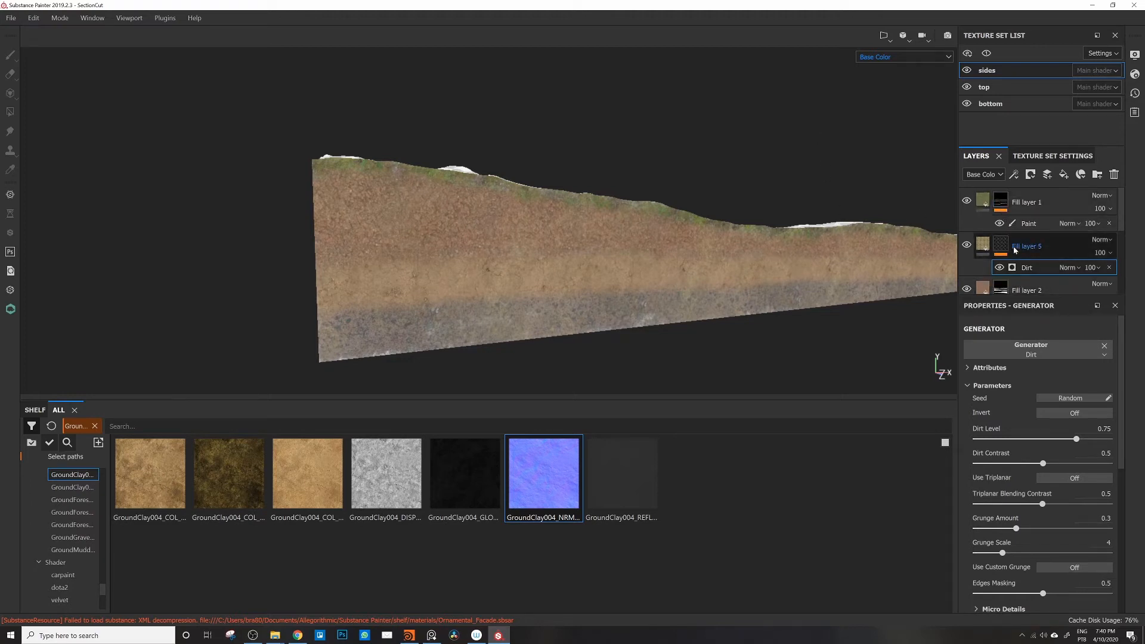
pyautogui.click(1014, 175)
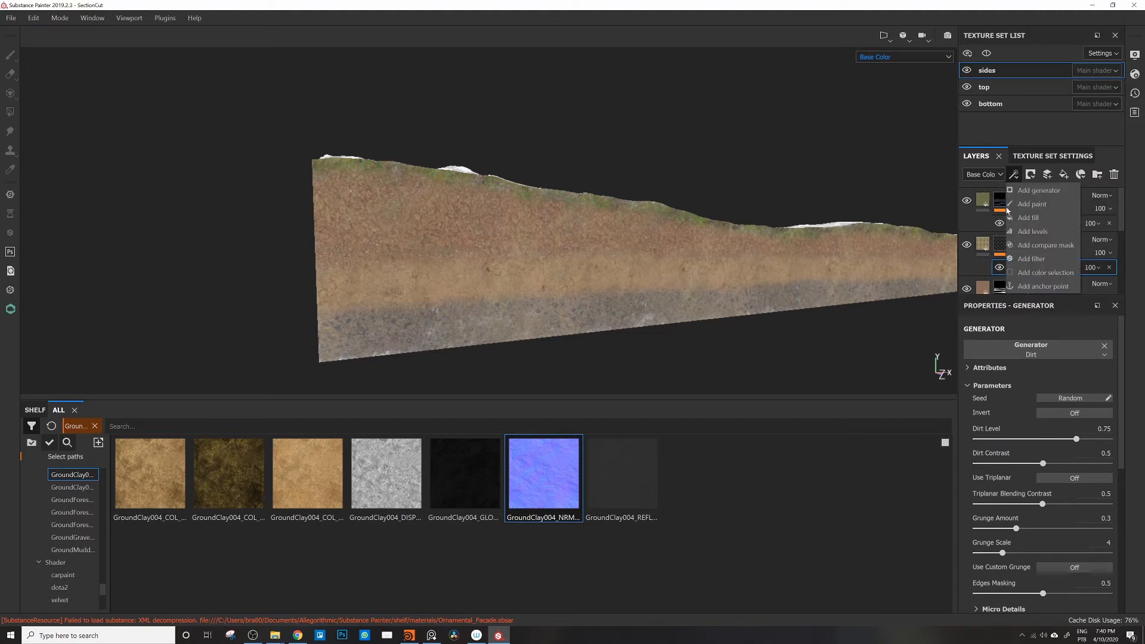
pyautogui.click(1029, 206)
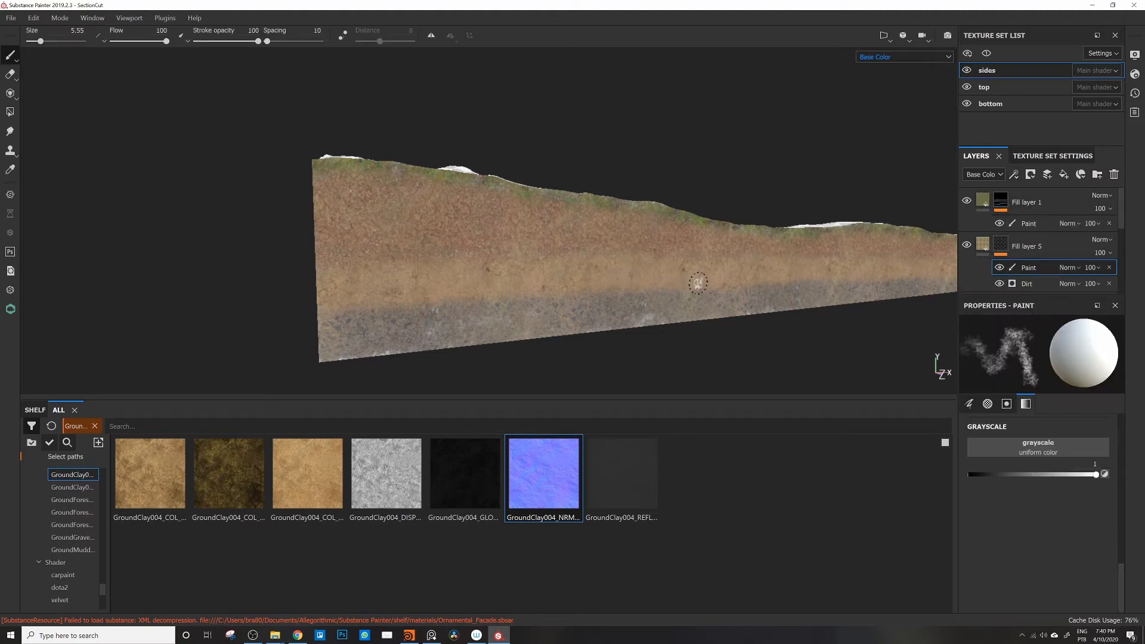
pyautogui.moveTo(1070, 474); pyautogui.dragTo(893, 477)
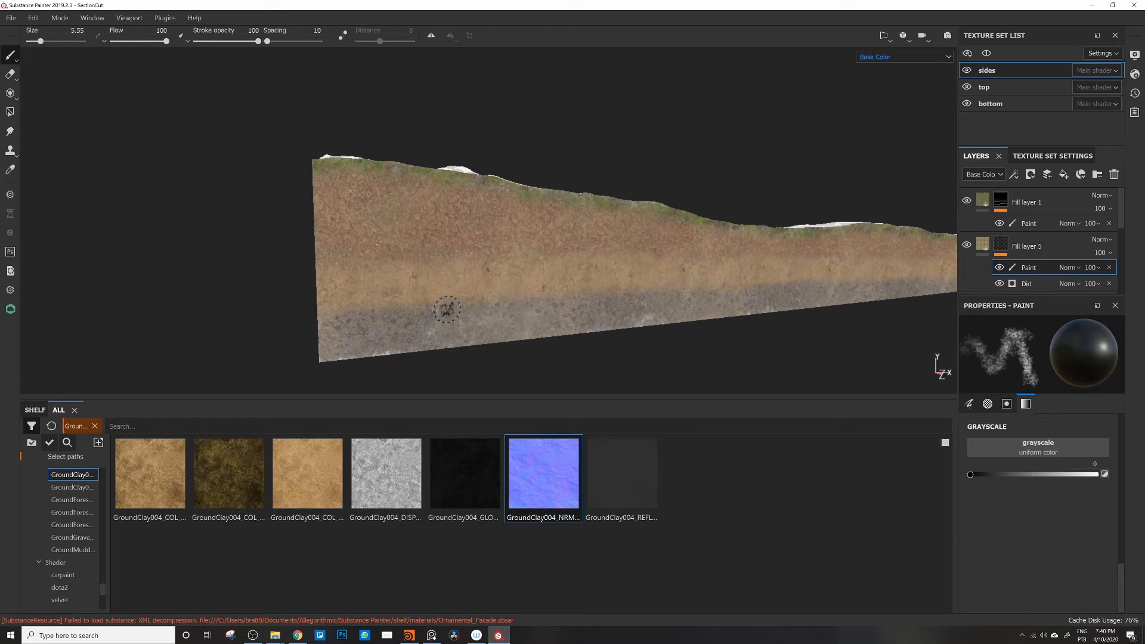
pyautogui.keyDown('ctrl'); pyautogui.moveTo(447, 312); pyautogui.dragTo(455, 315, button='right'); pyautogui.keyUp('ctrl')
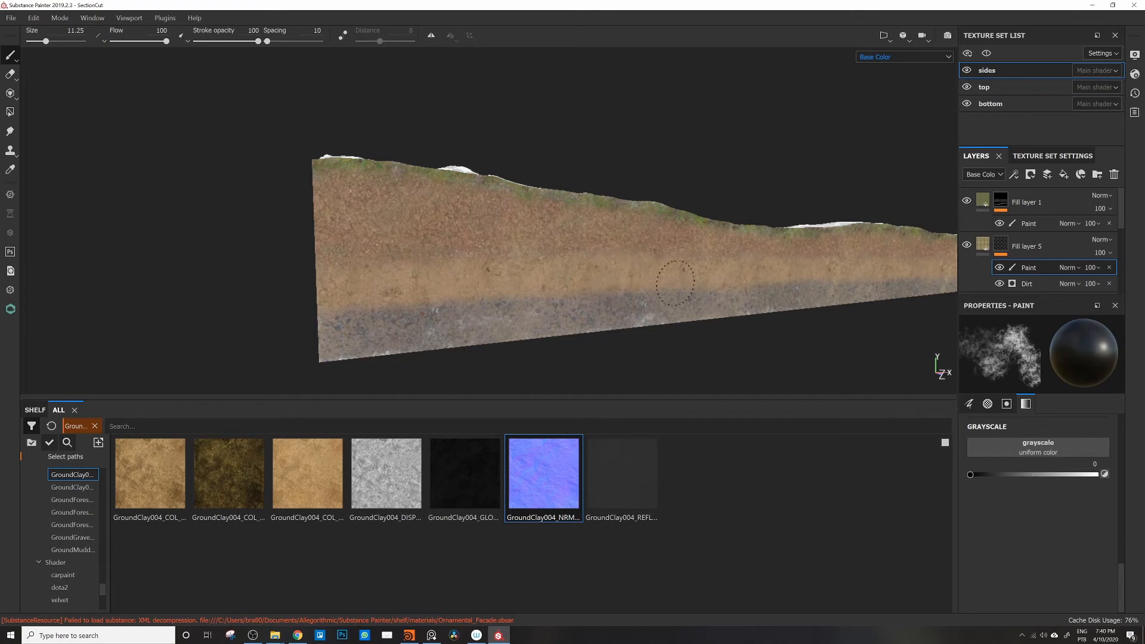
# Step: Paint Fill layer 5's dirt out of the gravel band along the lower part of all terrain sides
pyautogui.keyDown('alt'); pyautogui.moveTo(458, 311); pyautogui.dragTo(553, 295); pyautogui.keyUp('alt')
pyautogui.keyDown('alt'); pyautogui.moveTo(238, 293); pyautogui.dragTo(529, 275); pyautogui.keyUp('alt')
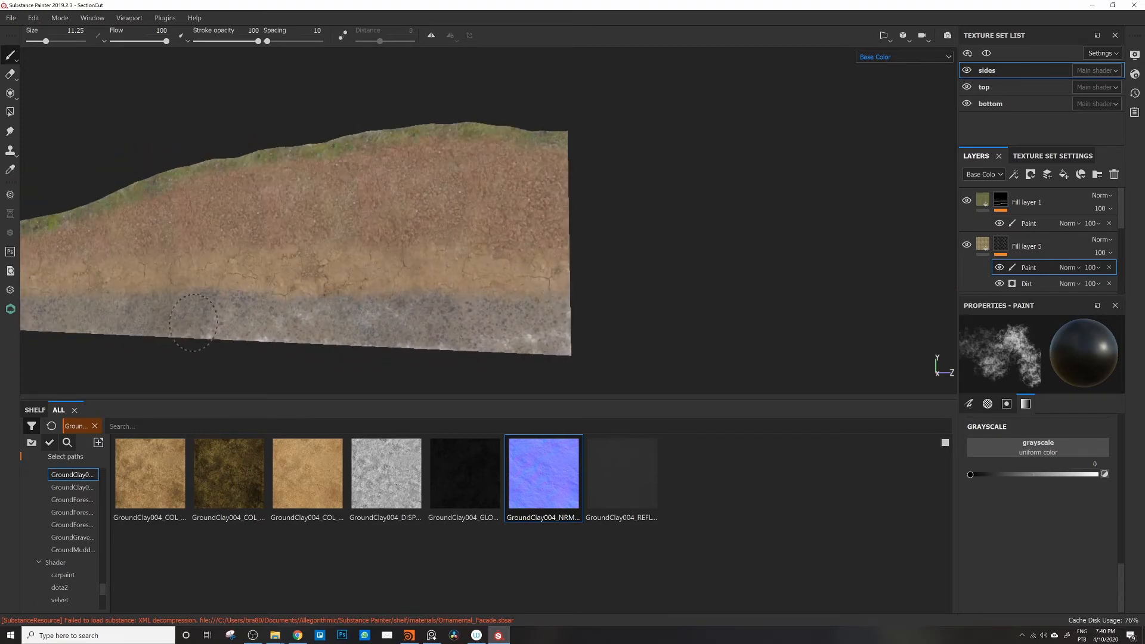
pyautogui.keyDown('alt'); pyautogui.moveTo(141, 268); pyautogui.dragTo(512, 269); pyautogui.keyUp('alt')
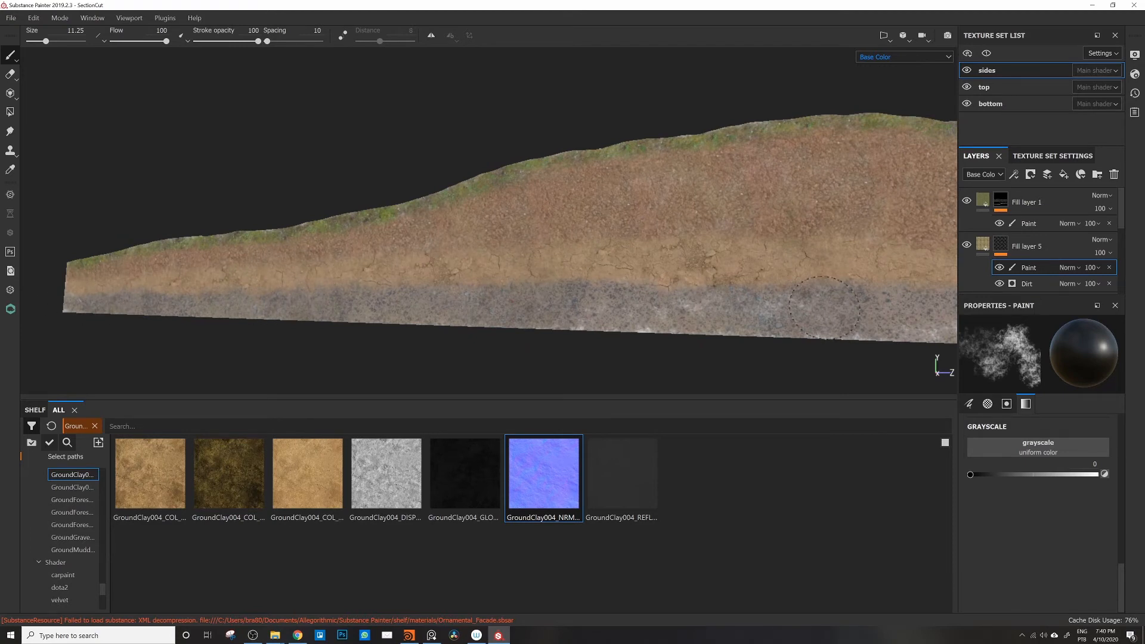
pyautogui.moveTo(825, 307)
pyautogui.keyDown('alt'); pyautogui.mouseDown()
pyautogui.moveTo(607, 289)
pyautogui.moveTo(690, 256)
pyautogui.moveTo(370, 294)
pyautogui.moveTo(704, 266)
pyautogui.moveTo(696, 296)
pyautogui.moveTo(384, 296)
pyautogui.moveTo(618, 276)
pyautogui.moveTo(756, 333)
pyautogui.moveTo(596, 304)
pyautogui.mouseUp(); pyautogui.keyUp('alt')
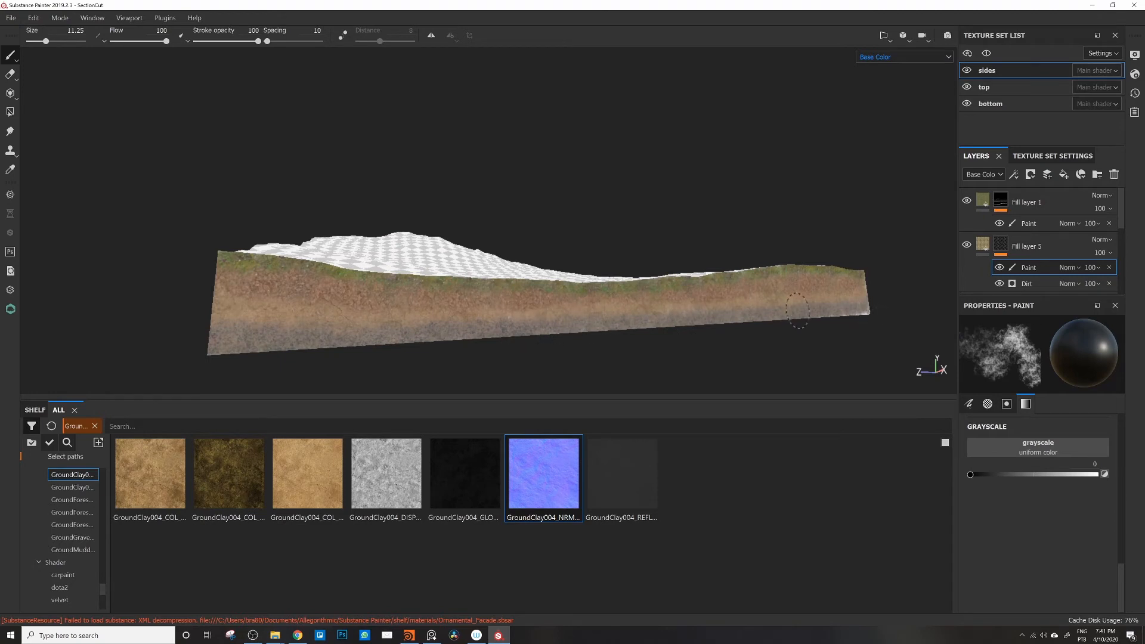
pyautogui.keyDown('alt'); pyautogui.moveTo(831, 309); pyautogui.dragTo(493, 256); pyautogui.keyUp('alt')
pyautogui.keyDown('alt'); pyautogui.moveTo(493, 255); pyautogui.dragTo(374, 217, button='right'); pyautogui.keyUp('alt')
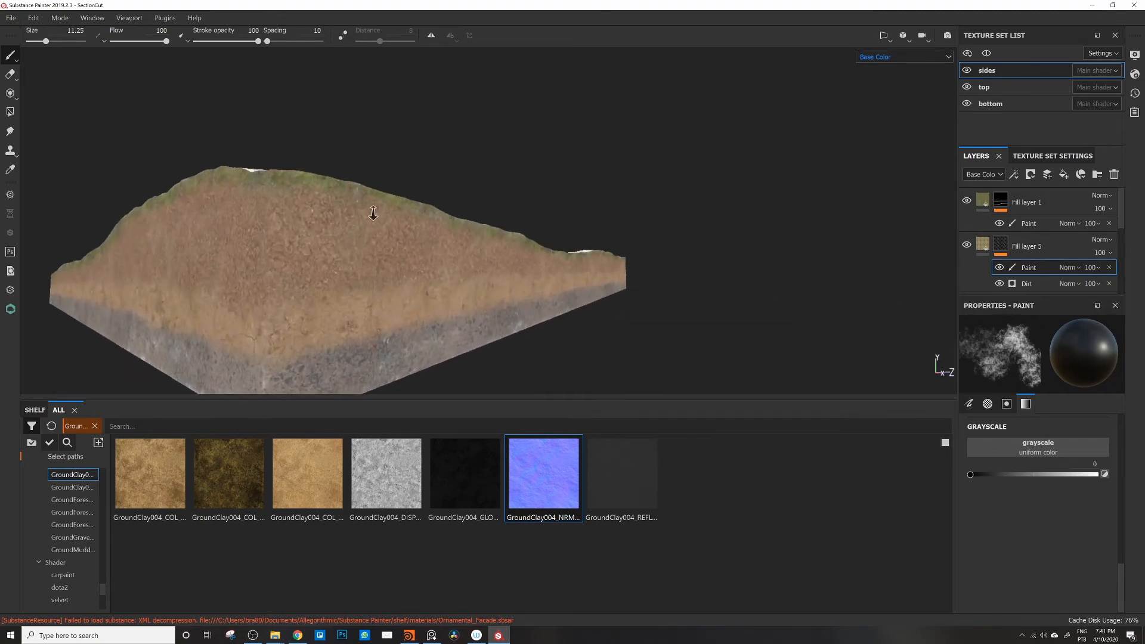
pyautogui.keyDown('alt'); pyautogui.moveTo(307, 301); pyautogui.dragTo(372, 293); pyautogui.keyUp('alt')
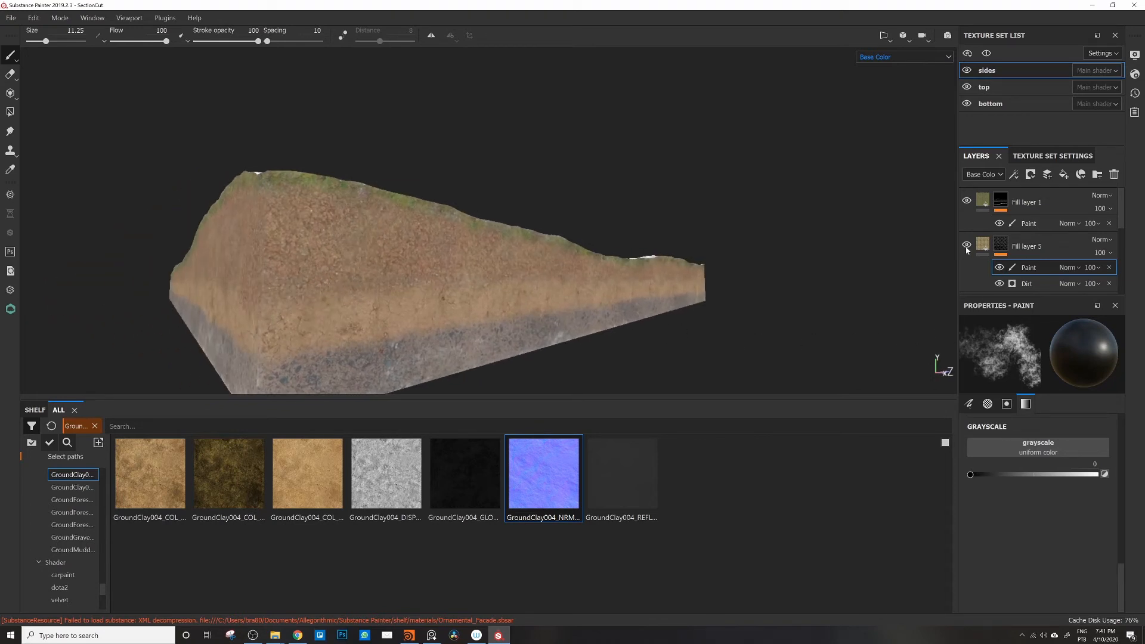
# Step: Set the Dirt generator's Dirt Level to 0.78 and Dirt Contrast to 0.66 on Fill layer 5's mask
pyautogui.click(1021, 284)
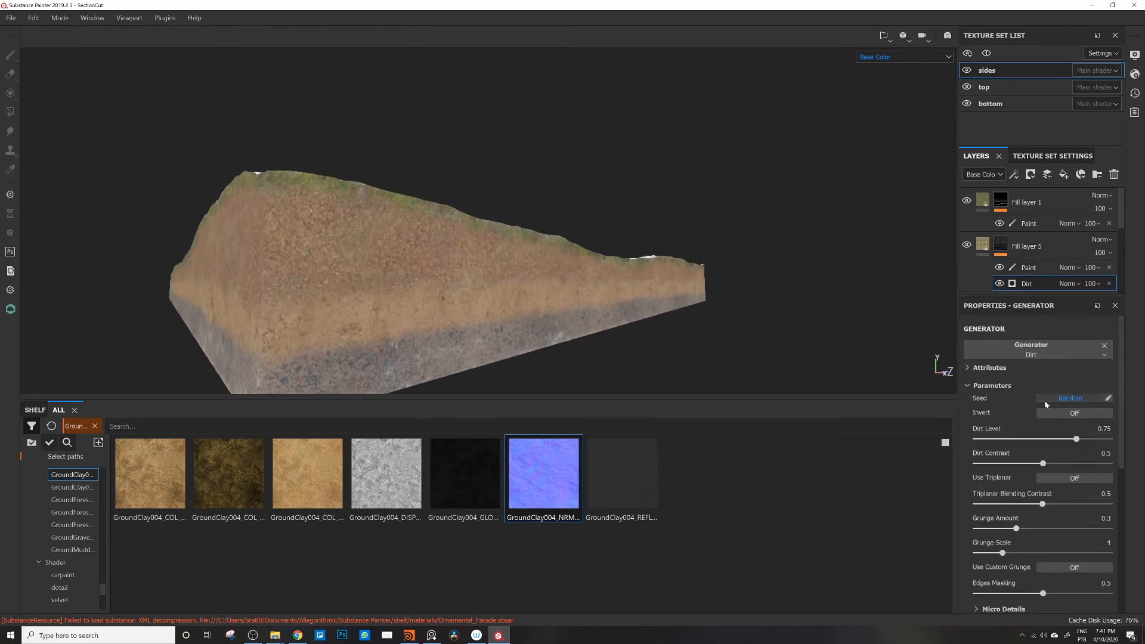
pyautogui.moveTo(1045, 470); pyautogui.dragTo(1035, 467)
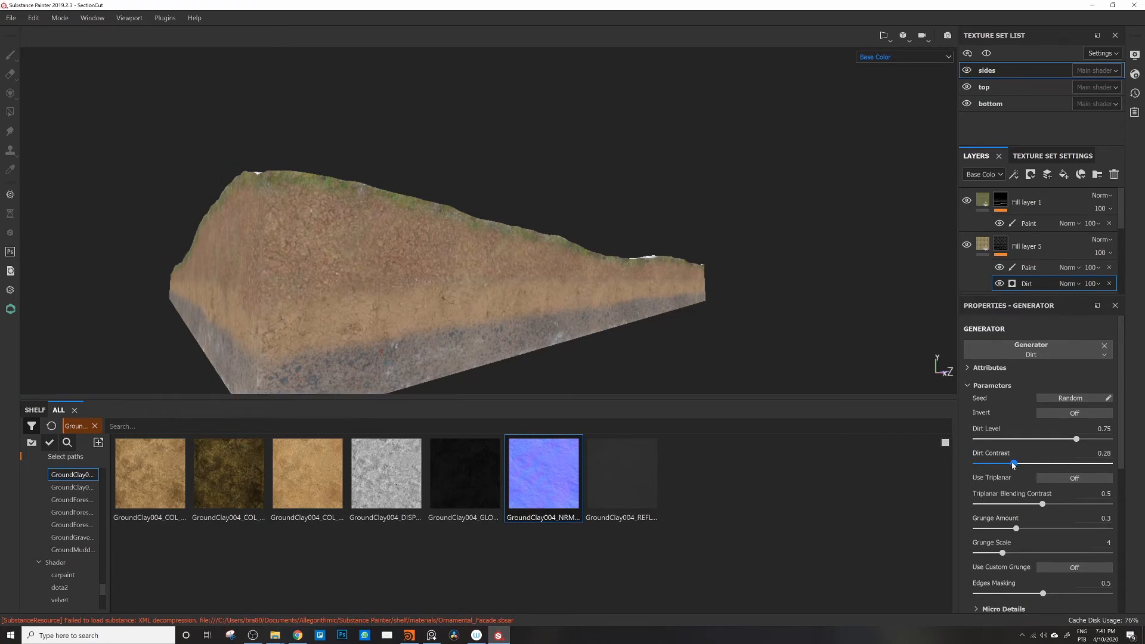
pyautogui.moveTo(1012, 462); pyautogui.dragTo(1082, 441)
pyautogui.moveTo(1084, 444); pyautogui.dragTo(1081, 444)
pyautogui.keyDown('alt'); pyautogui.moveTo(626, 288); pyautogui.dragTo(385, 270); pyautogui.keyUp('alt')
# Step: Add an HSL Perceptive filter to the content of Fill layer 5, not to its mask
pyautogui.click(983, 245)
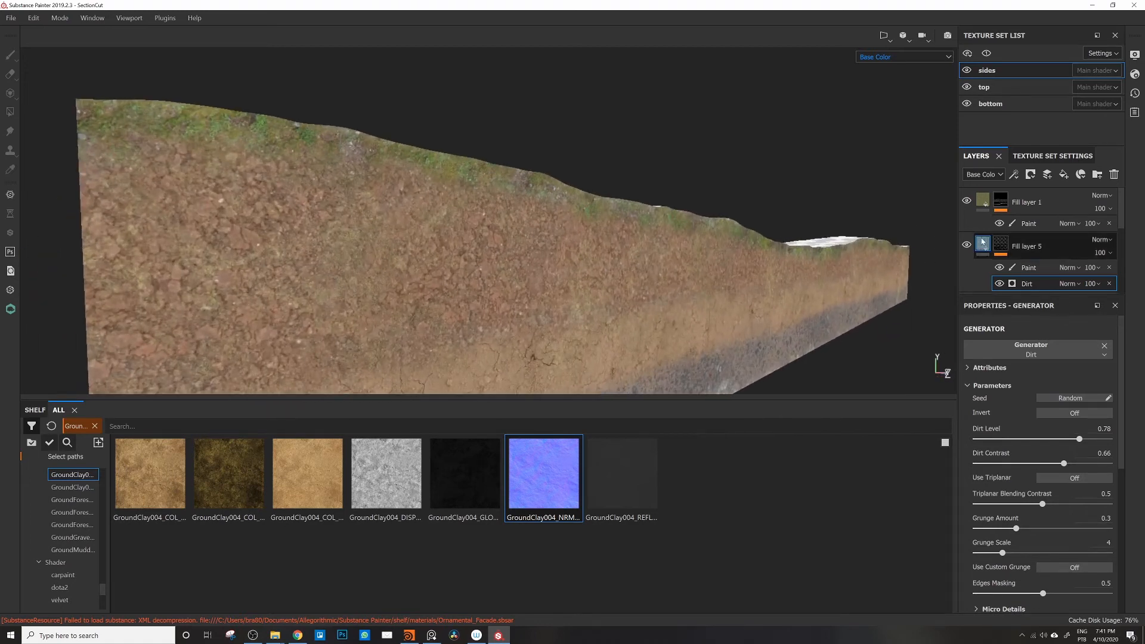
pyautogui.click(1014, 174)
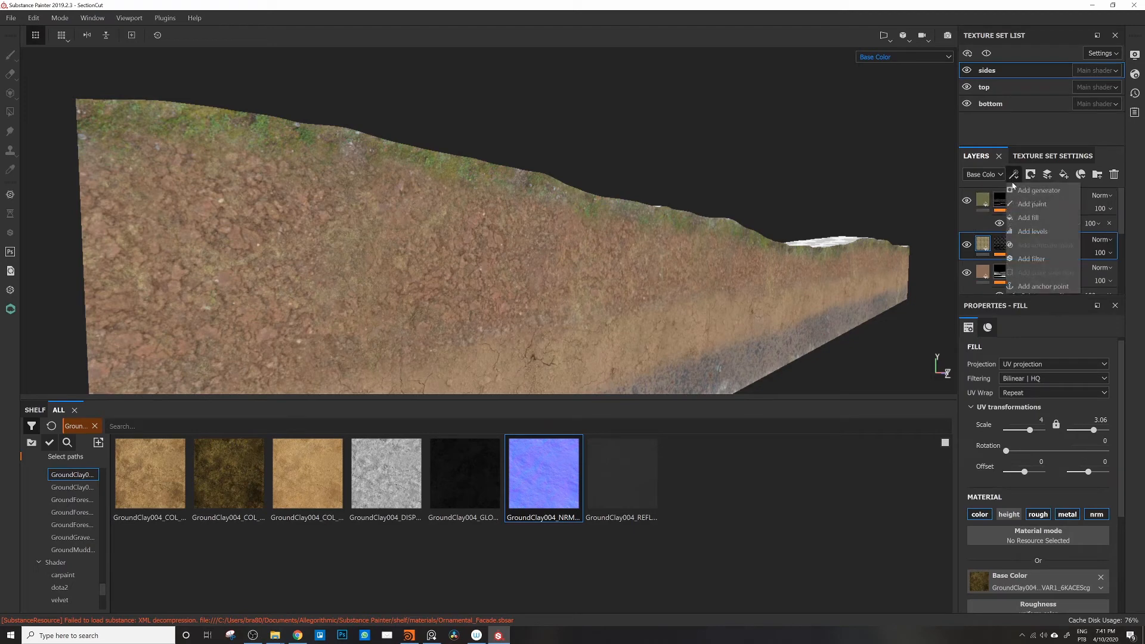
pyautogui.click(998, 245)
pyautogui.click(1001, 246)
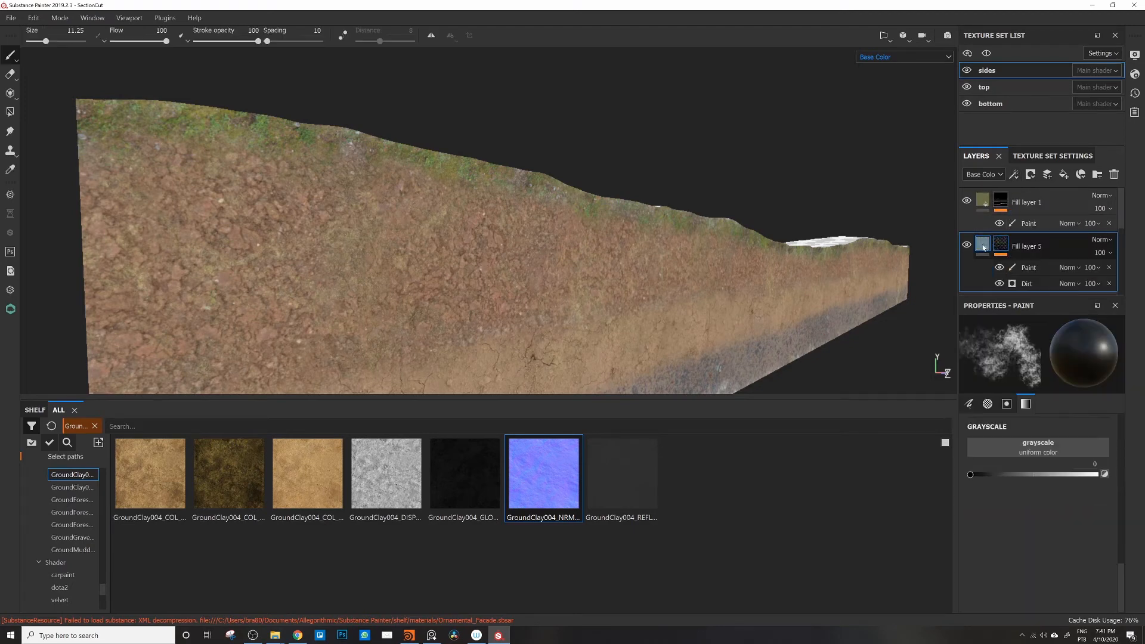
pyautogui.click(984, 245)
pyautogui.click(1001, 246)
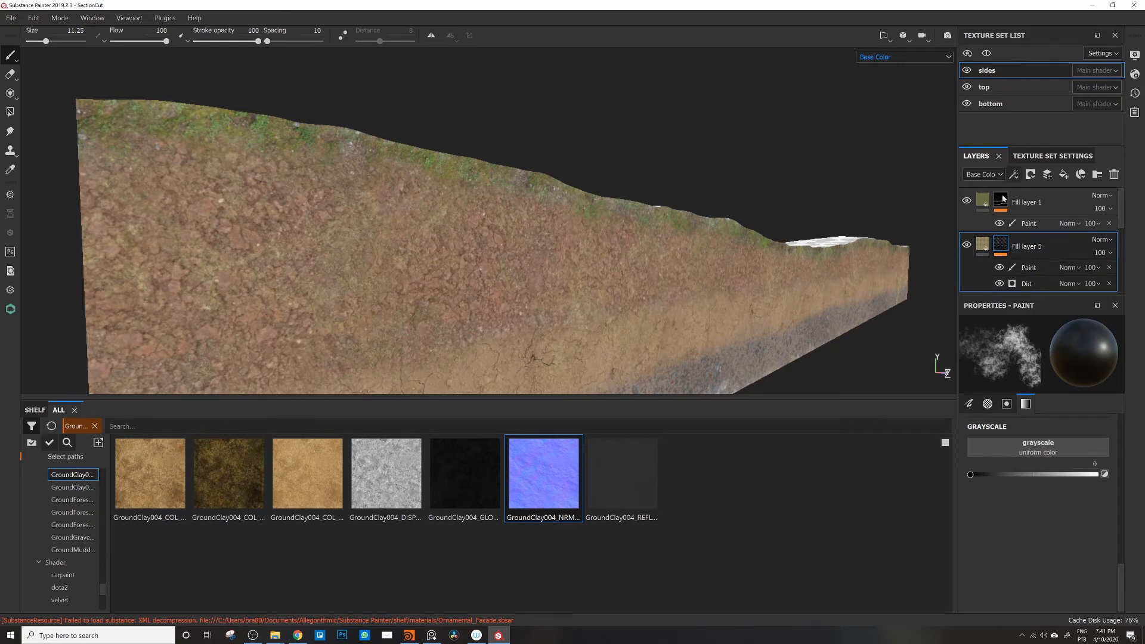
pyautogui.click(983, 245)
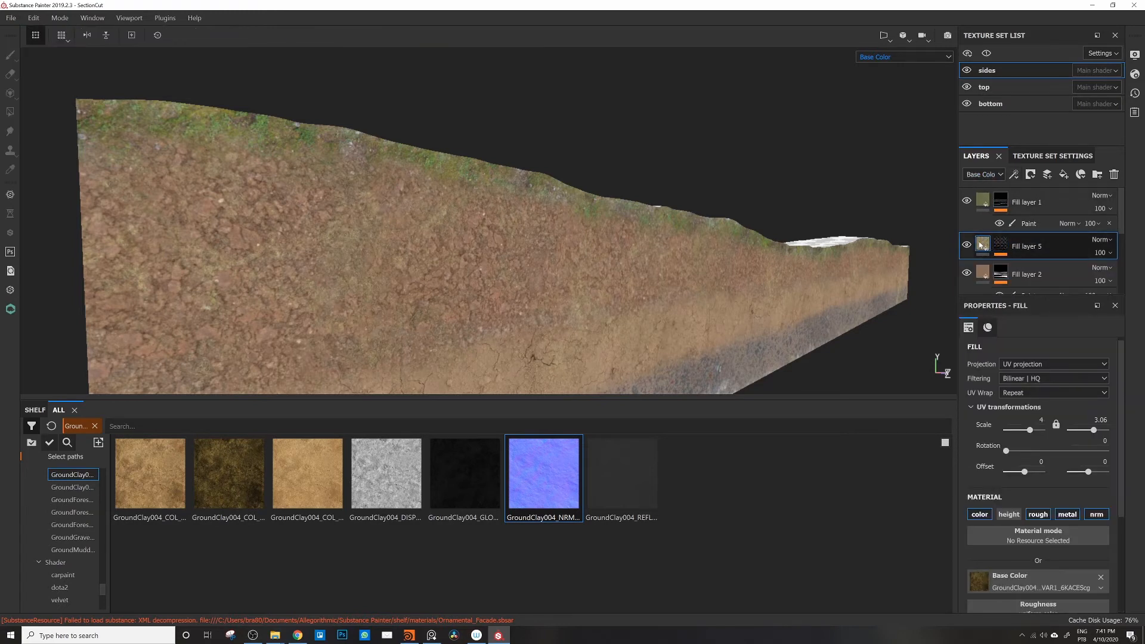
pyautogui.click(1014, 174)
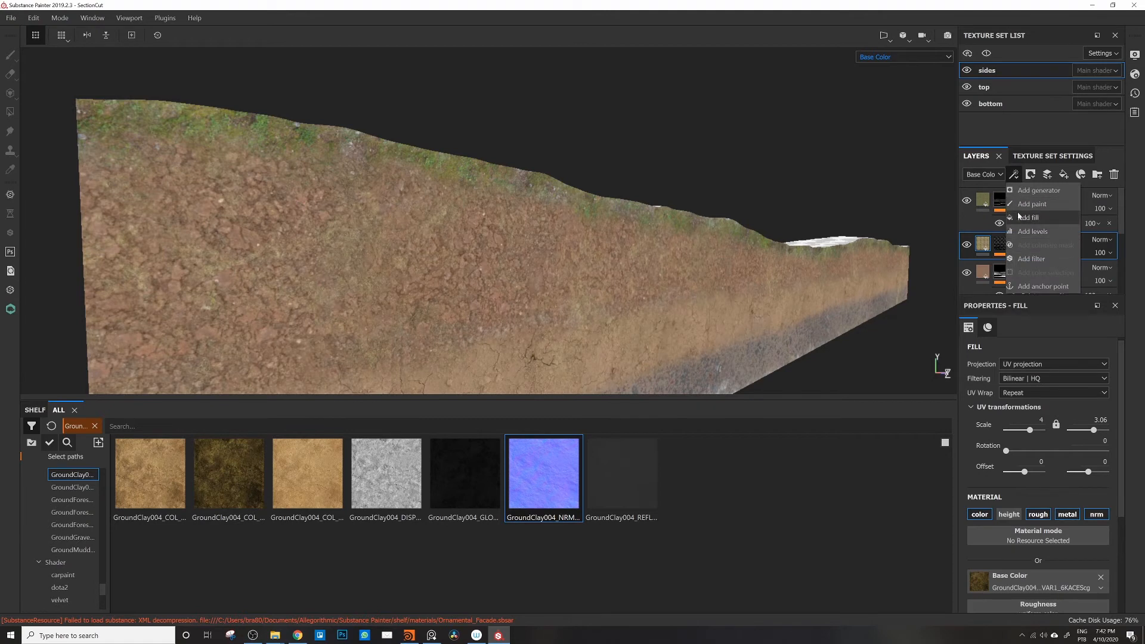
pyautogui.click(1045, 260)
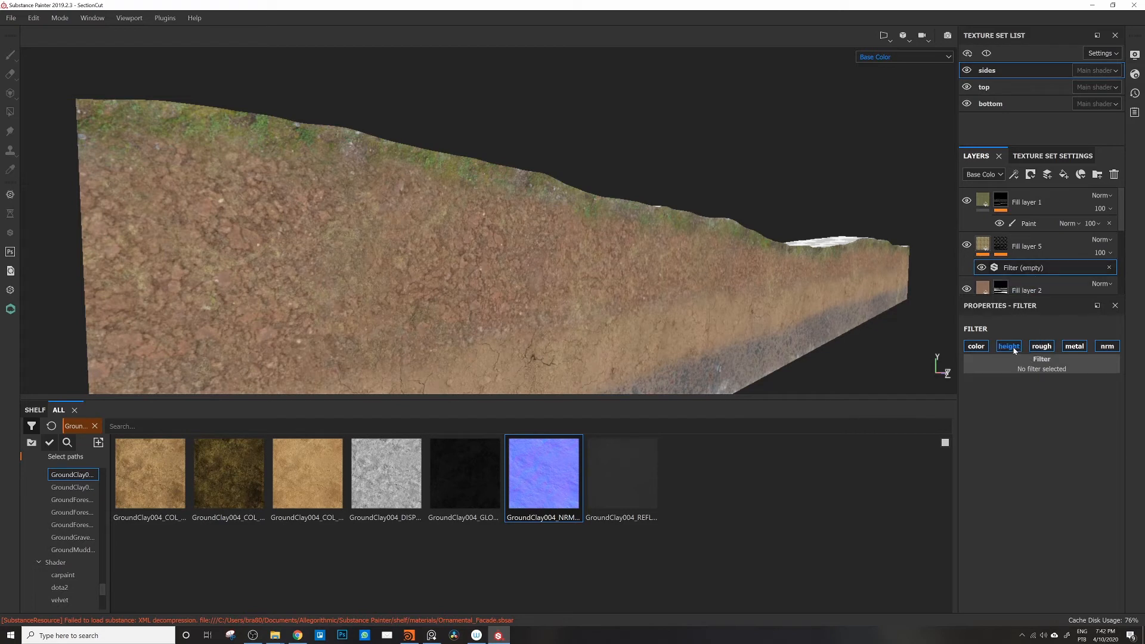
pyautogui.click(1041, 365)
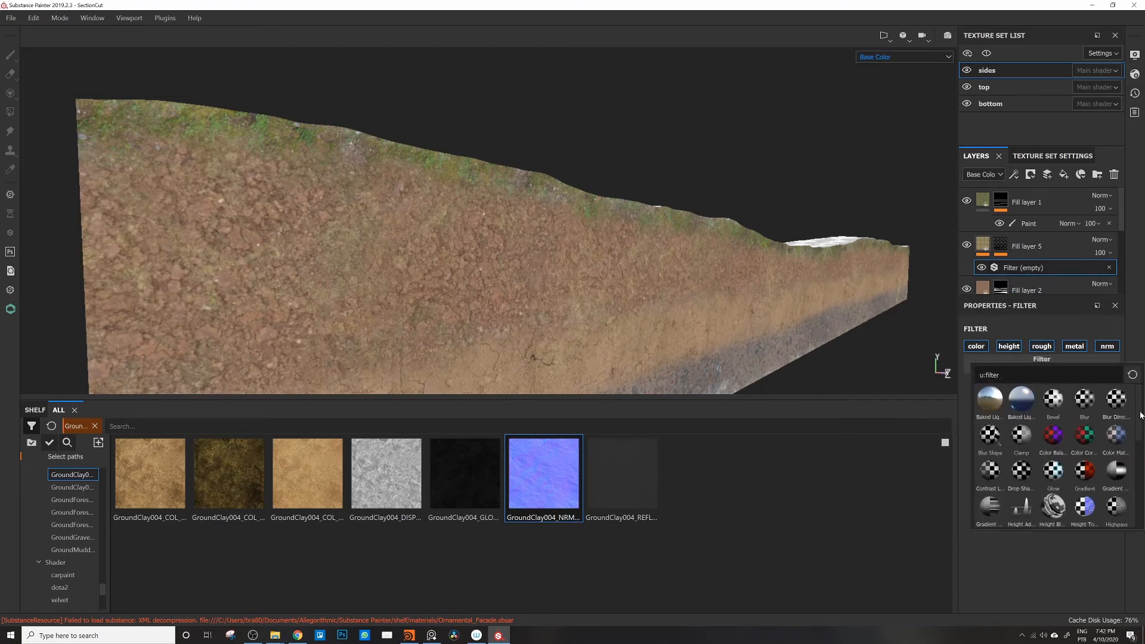
pyautogui.scroll(-3, 1078, 439)
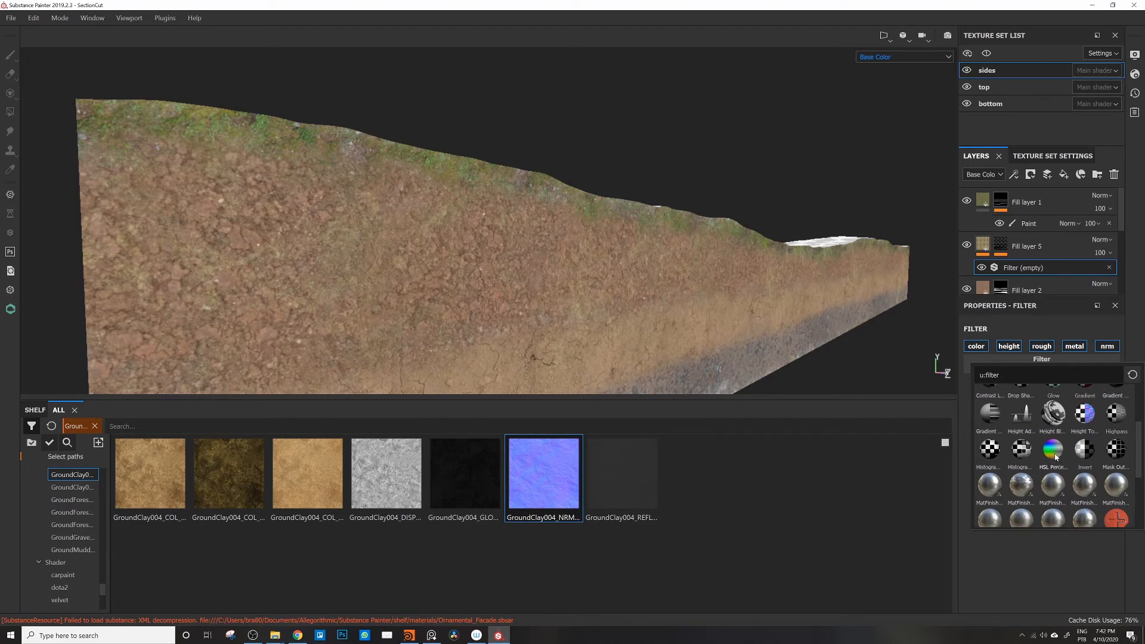
pyautogui.click(1053, 452)
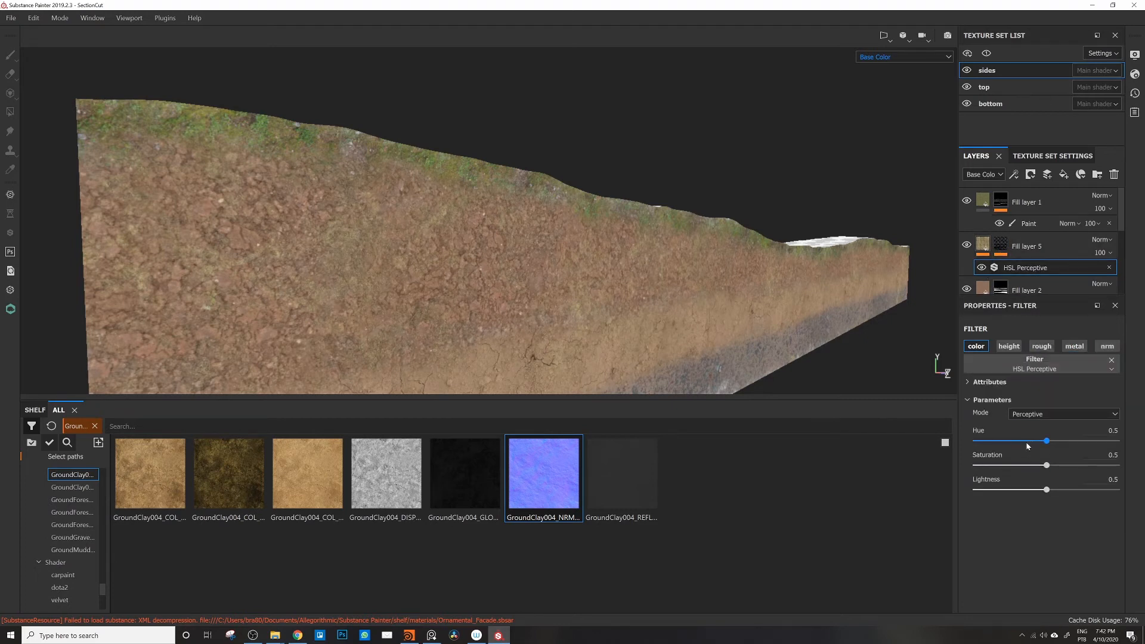
# Step: Set the HSL Perceptive filter on Fill layer 5 to Hue 0.95, Saturation 0.54 and Lightness 0.34
pyautogui.moveTo(1050, 445); pyautogui.dragTo(1051, 447)
pyautogui.moveTo(1109, 464); pyautogui.dragTo(1051, 467)
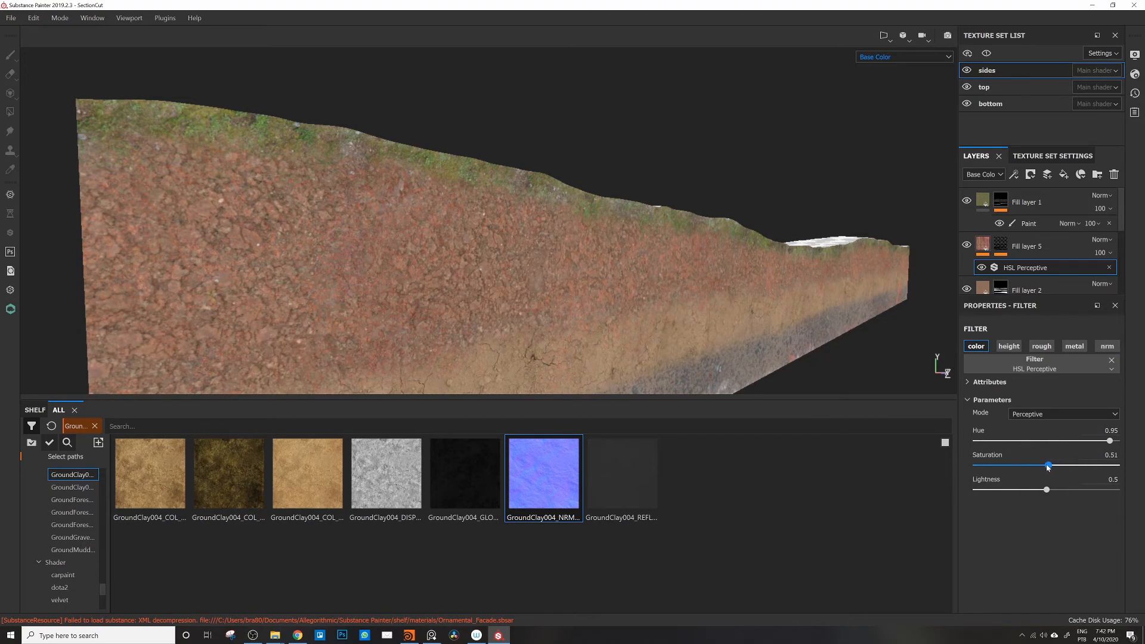
pyautogui.moveTo(1047, 465); pyautogui.dragTo(1029, 490)
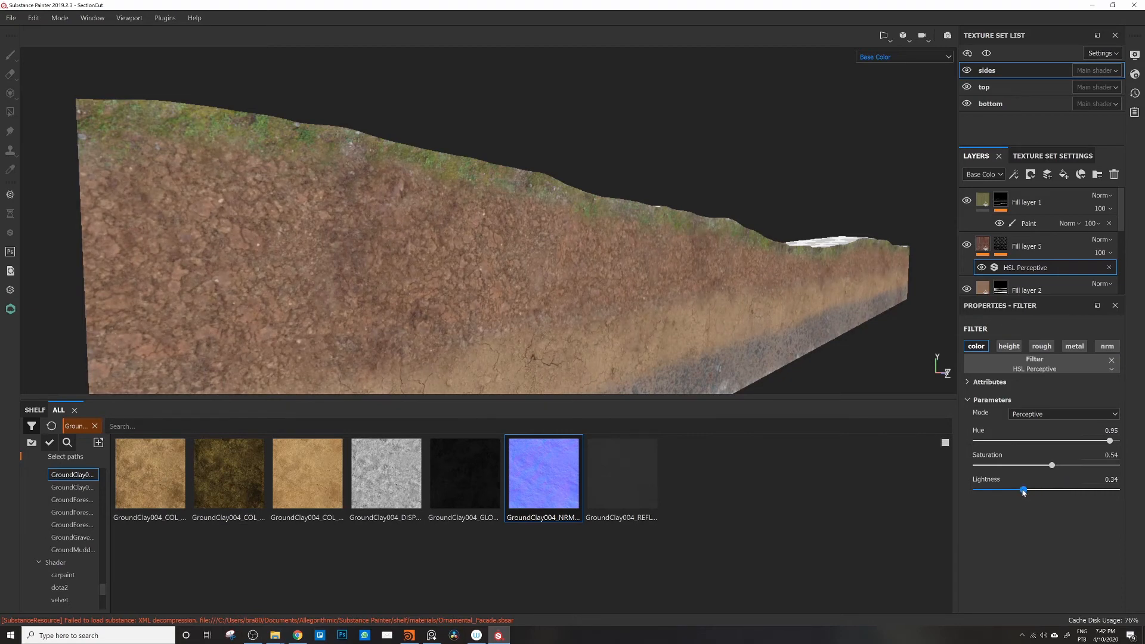
# Step: Examine the recoloured clay variation on the terrain sides from several angles, near and far
pyautogui.keyDown('alt'); pyautogui.moveTo(369, 213); pyautogui.dragTo(377, 155); pyautogui.keyUp('alt')
pyautogui.keyDown('alt'); pyautogui.moveTo(701, 132); pyautogui.dragTo(379, 204); pyautogui.keyUp('alt')
pyautogui.keyDown('alt'); pyautogui.moveTo(456, 137); pyautogui.dragTo(444, 170); pyautogui.keyUp('alt')
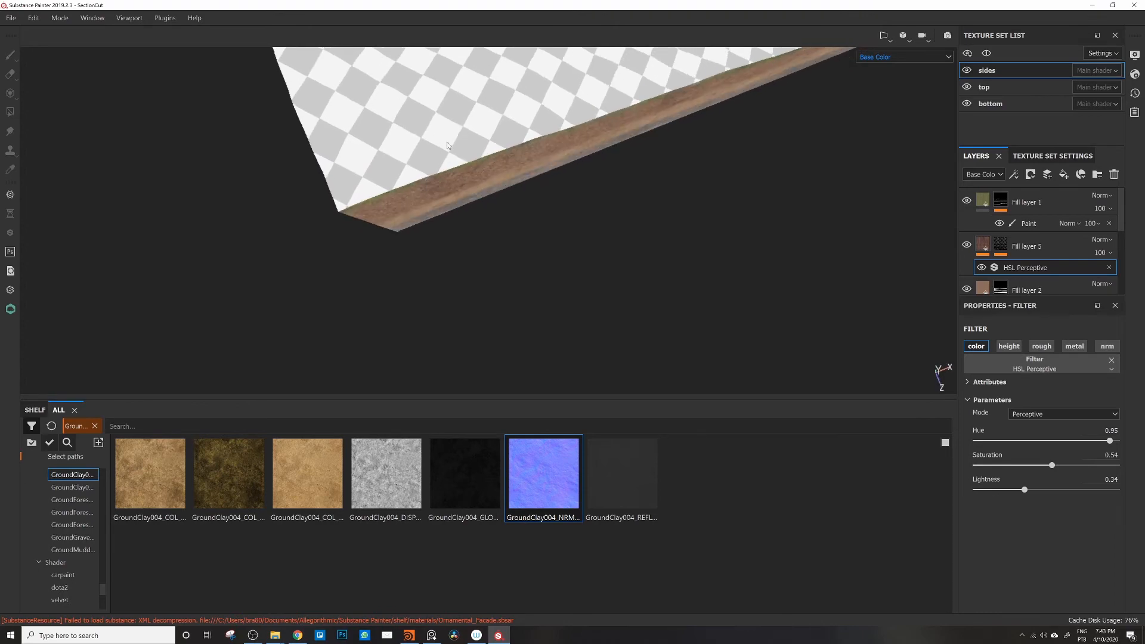
pyautogui.keyDown('alt'); pyautogui.moveTo(381, 173); pyautogui.dragTo(77, 191, button='right'); pyautogui.keyUp('alt')
pyautogui.keyDown('alt'); pyautogui.moveTo(427, 154); pyautogui.dragTo(334, 316, button='middle'); pyautogui.keyUp('alt')
pyautogui.keyDown('alt'); pyautogui.moveTo(519, 182); pyautogui.dragTo(412, 159, button='middle'); pyautogui.keyUp('alt')
pyautogui.keyDown('alt'); pyautogui.moveTo(412, 158); pyautogui.dragTo(449, 119); pyautogui.keyUp('alt')
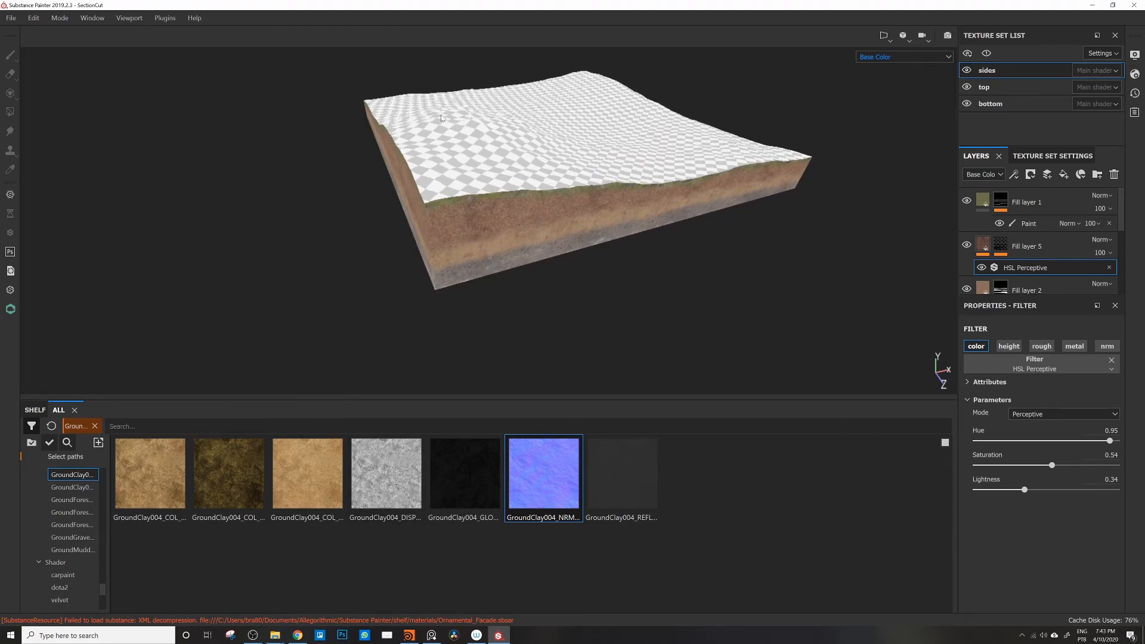
pyautogui.keyDown('alt'); pyautogui.moveTo(617, 148); pyautogui.dragTo(653, 137); pyautogui.keyUp('alt')
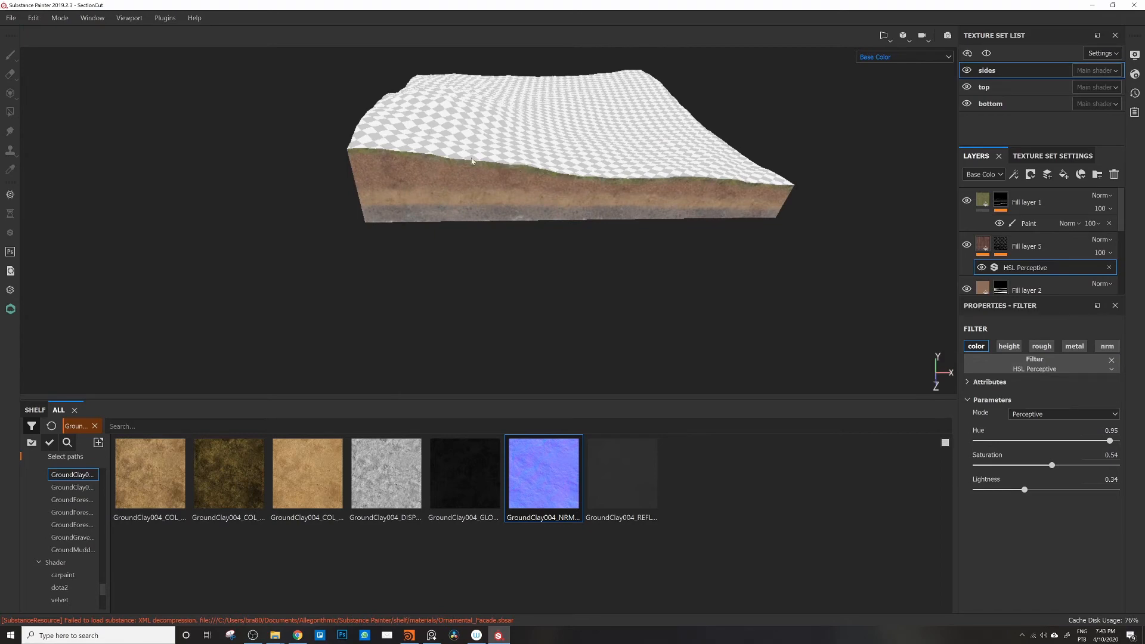
pyautogui.keyDown('alt'); pyautogui.moveTo(411, 179); pyautogui.dragTo(740, 159, button='right'); pyautogui.keyUp('alt')
pyautogui.keyDown('alt'); pyautogui.moveTo(402, 179); pyautogui.dragTo(439, 141); pyautogui.keyUp('alt')
# Step: Switch the viewport to the lit Material display and inspect the soil bands on the terrain sides
pyautogui.click(887, 60)
pyautogui.click(873, 77)
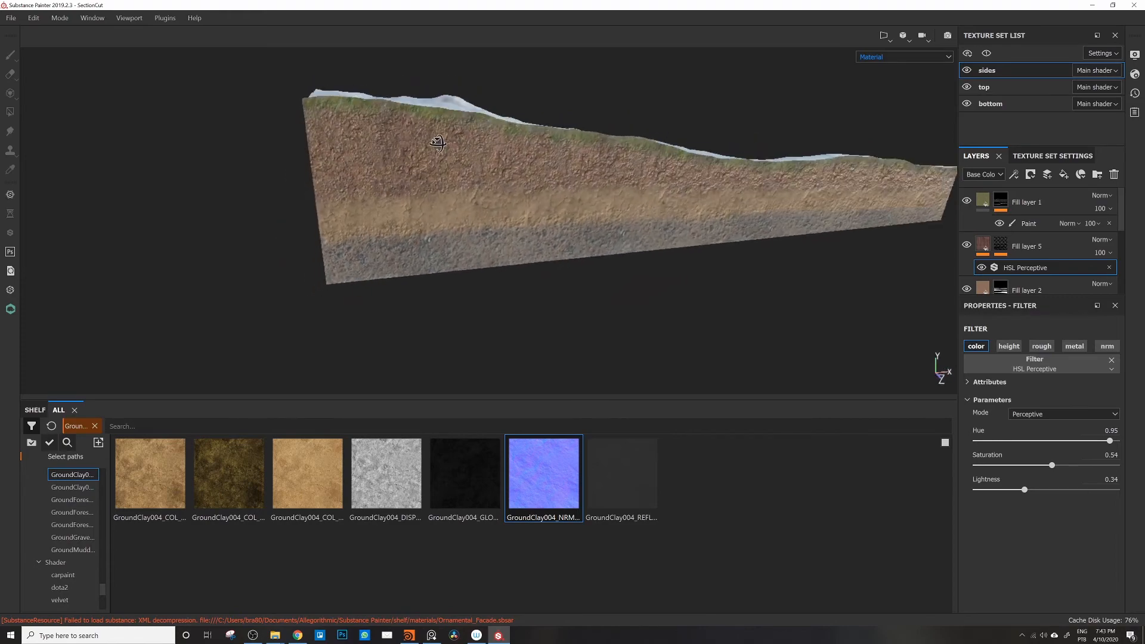
pyautogui.keyDown('alt'); pyautogui.moveTo(439, 141); pyautogui.dragTo(999, 152, button='right'); pyautogui.keyUp('alt')
pyautogui.keyDown('alt'); pyautogui.moveTo(351, 162); pyautogui.dragTo(499, 167); pyautogui.keyUp('alt')
pyautogui.keyDown('alt'); pyautogui.moveTo(498, 166); pyautogui.dragTo(385, 153, button='right'); pyautogui.keyUp('alt')
pyautogui.keyDown('alt'); pyautogui.moveTo(385, 154); pyautogui.dragTo(326, 209); pyautogui.keyUp('alt')
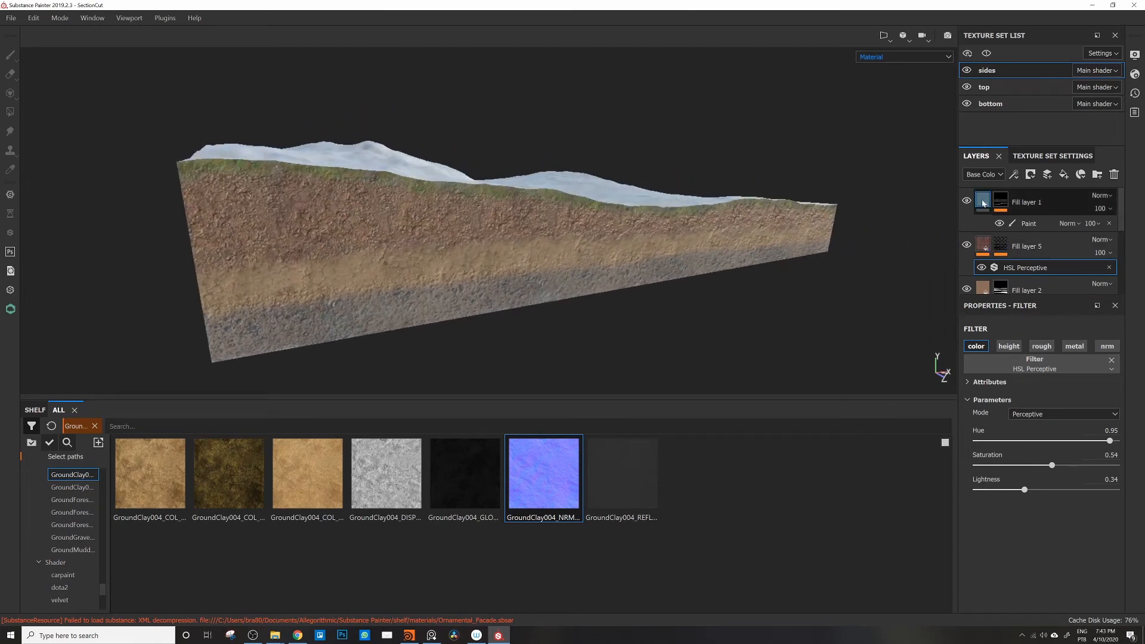
# Step: Toggle Fill layer 5's visibility off and on to compare the terrain sides with and without it
pyautogui.click(968, 247)
pyautogui.click(969, 248)
pyautogui.click(969, 249)
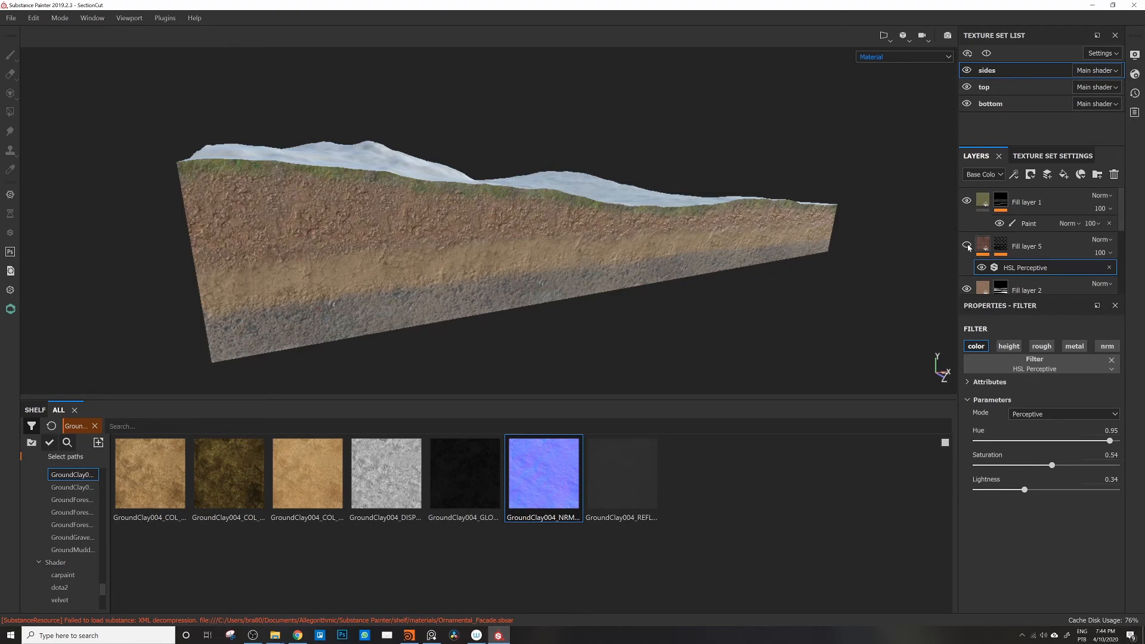
pyautogui.keyDown('alt'); pyautogui.moveTo(601, 244); pyautogui.dragTo(623, 222); pyautogui.keyUp('alt')
# Step: Display only the Height channel in the viewport and check which bands on the sides carry height information
pyautogui.click(890, 57)
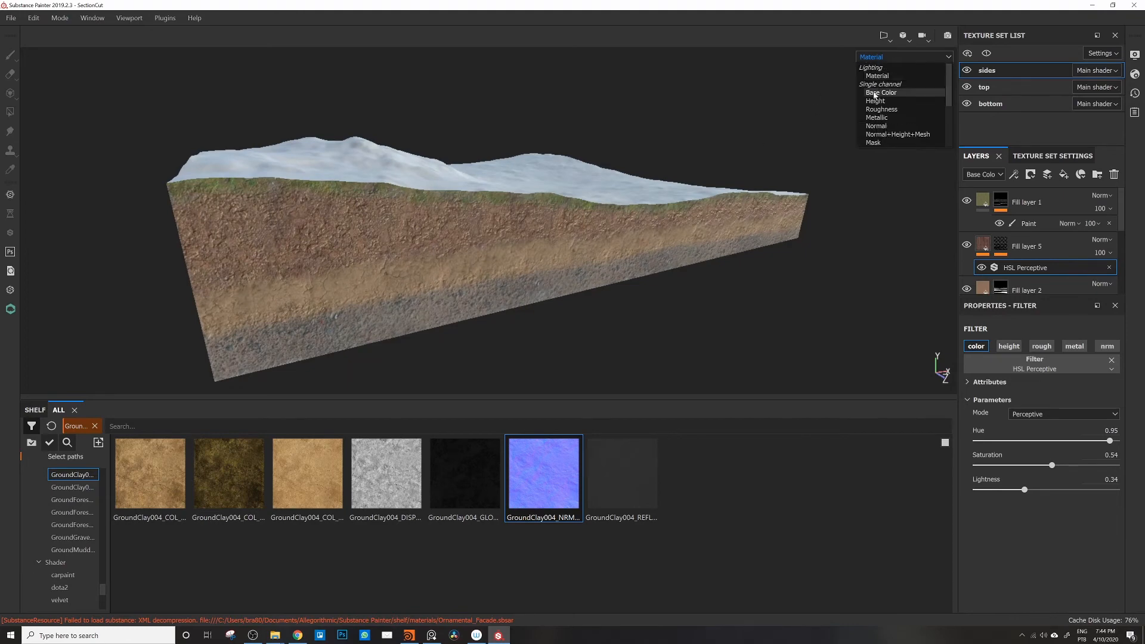
pyautogui.click(869, 110)
pyautogui.keyDown('alt'); pyautogui.moveTo(476, 218); pyautogui.dragTo(370, 227); pyautogui.keyUp('alt')
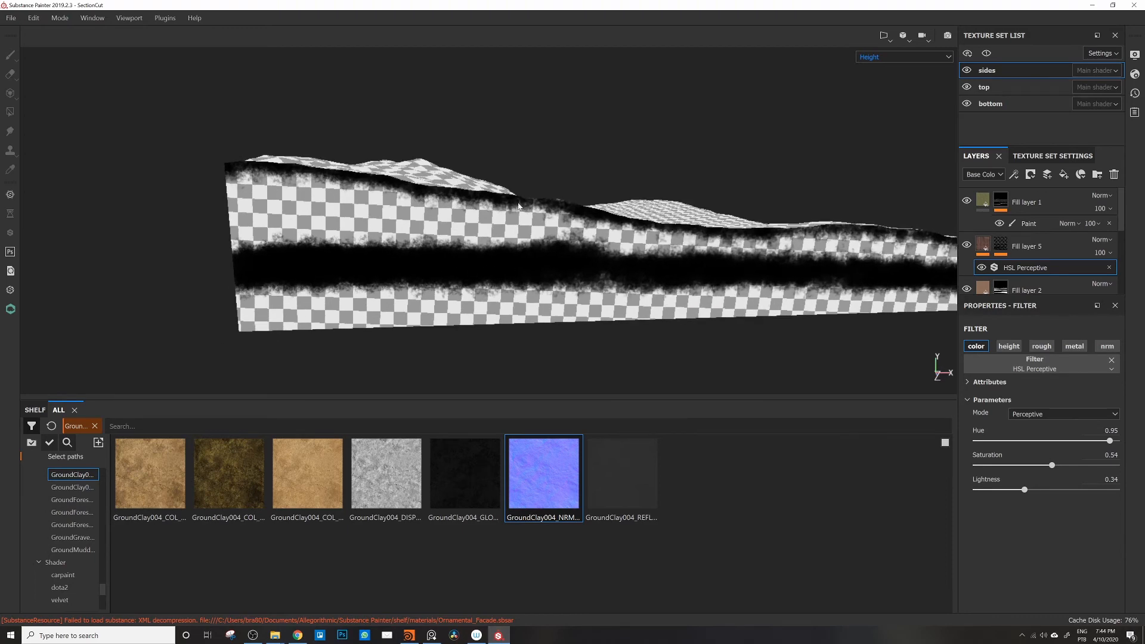
pyautogui.moveTo(518, 207)
pyautogui.keyDown('alt'); pyautogui.mouseDown()
pyautogui.moveTo(308, 201)
pyautogui.moveTo(646, 215)
pyautogui.moveTo(376, 235)
pyautogui.moveTo(645, 217)
pyautogui.moveTo(798, 186)
pyautogui.mouseUp(); pyautogui.keyUp('alt')
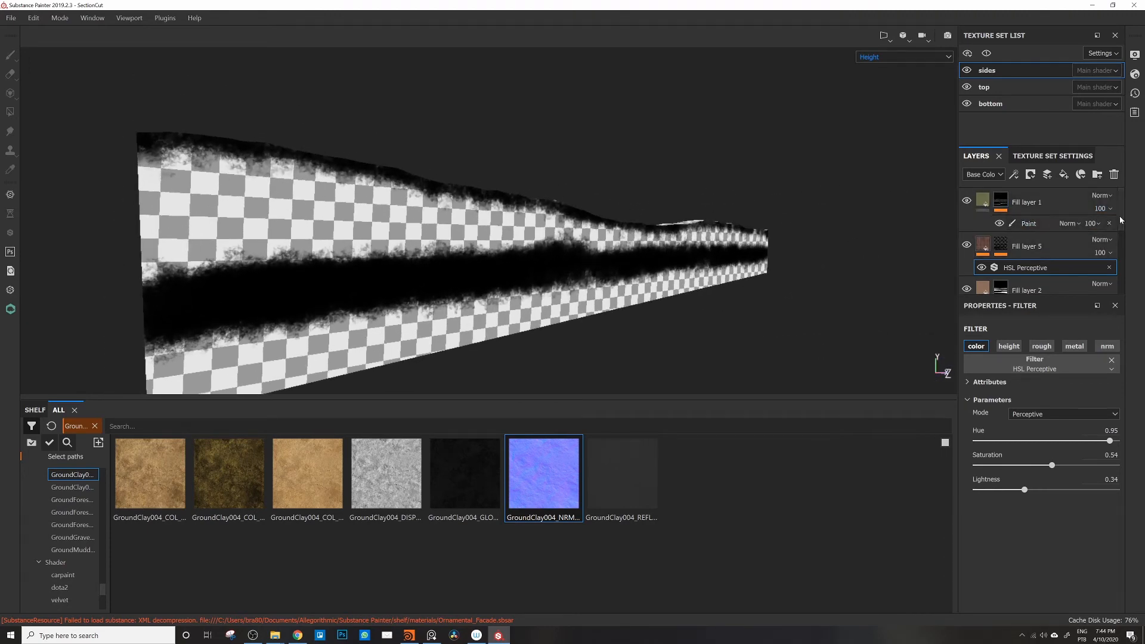
# Step: Assign the GroundClay004_DISP_6K map to the Height channel of Fill layer 1
pyautogui.click(986, 203)
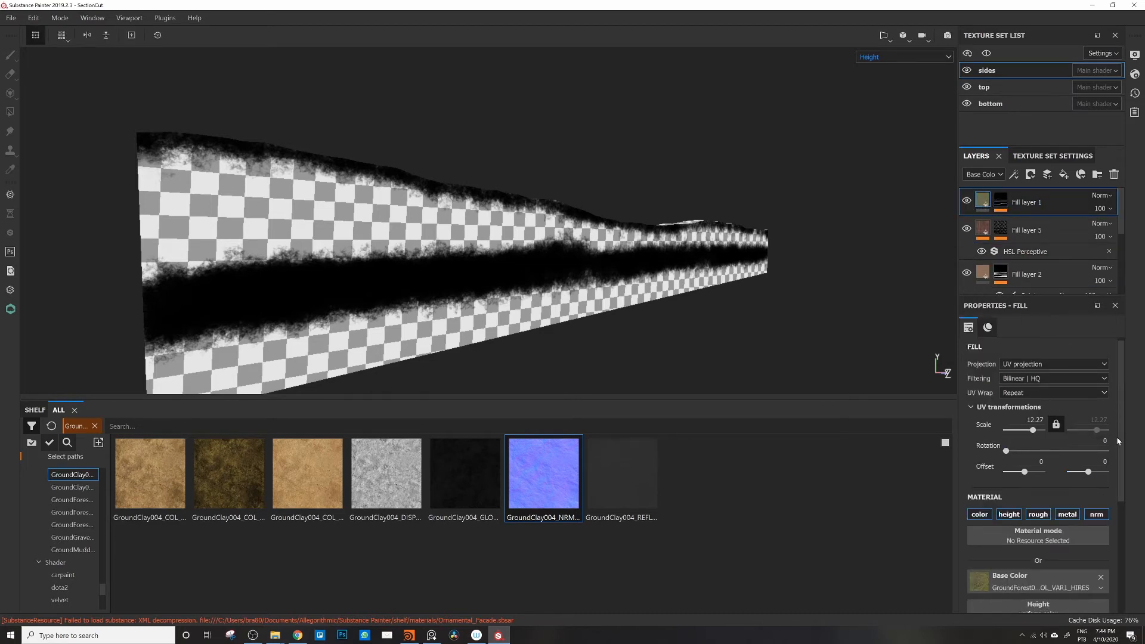
pyautogui.scroll(-3, 1121, 513)
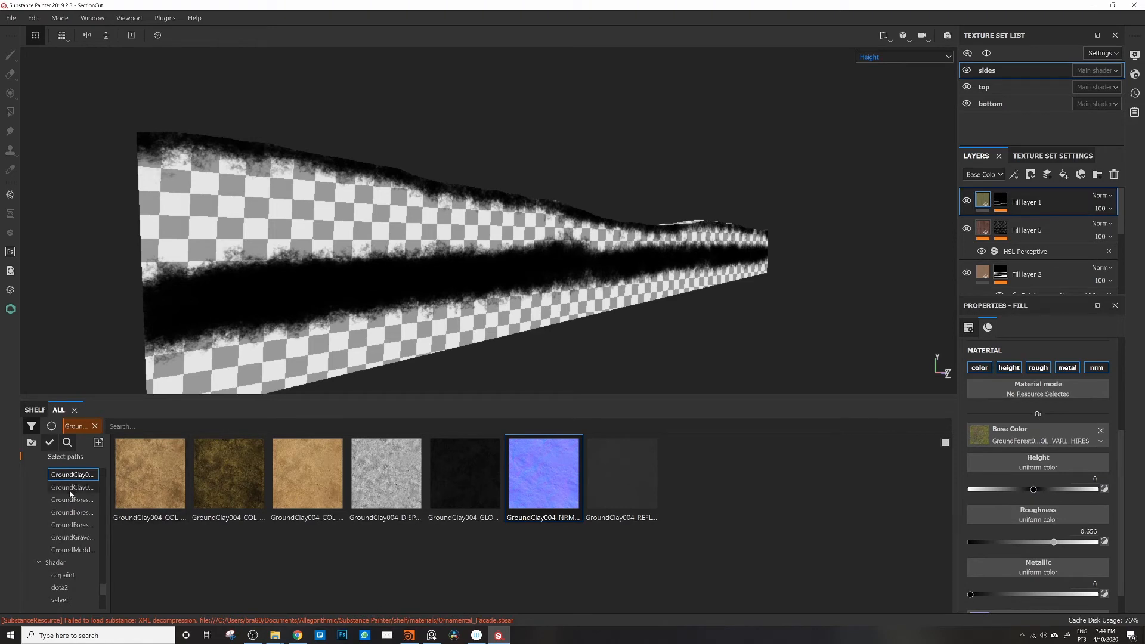
pyautogui.click(393, 462)
pyautogui.moveTo(382, 477); pyautogui.dragTo(1047, 476)
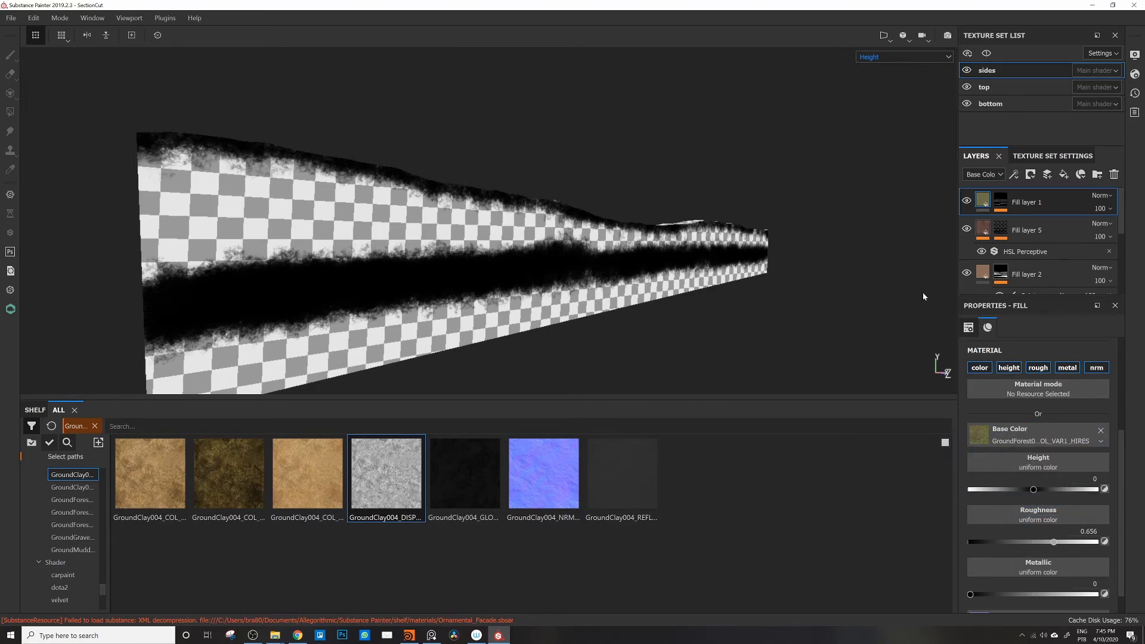
# Step: Return the viewport to the Material display and examine the relief of the grass band along the upper edge
pyautogui.click(885, 55)
pyautogui.click(876, 58)
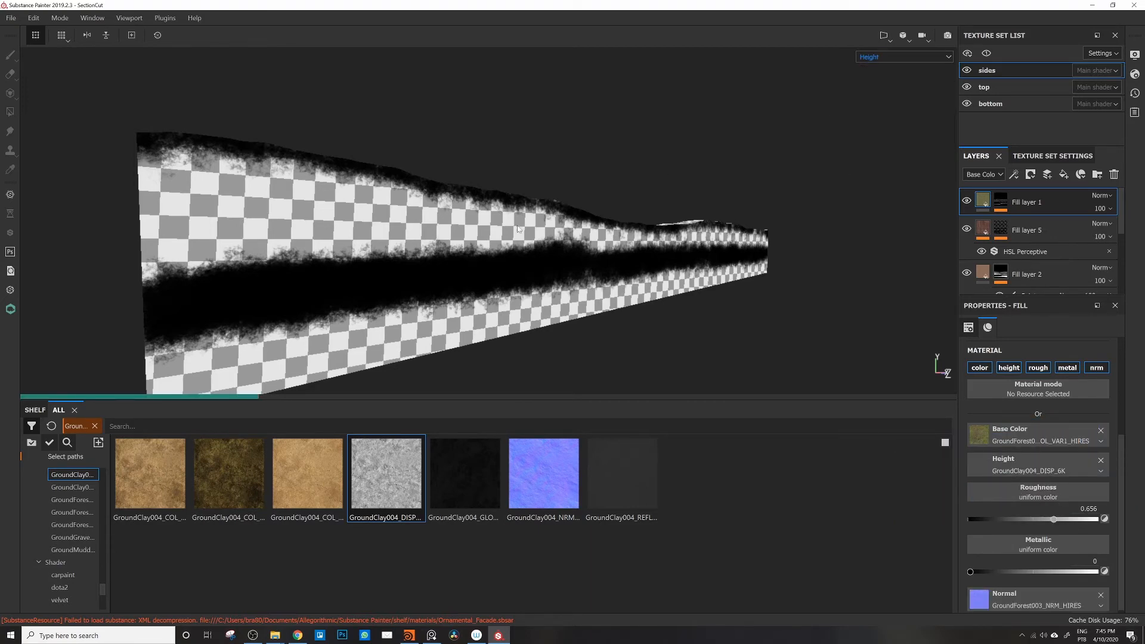
pyautogui.keyDown('alt'); pyautogui.moveTo(401, 258); pyautogui.dragTo(393, 270); pyautogui.keyUp('alt')
pyautogui.keyDown('alt'); pyautogui.moveTo(422, 187); pyautogui.dragTo(709, 254, button='right'); pyautogui.keyUp('alt')
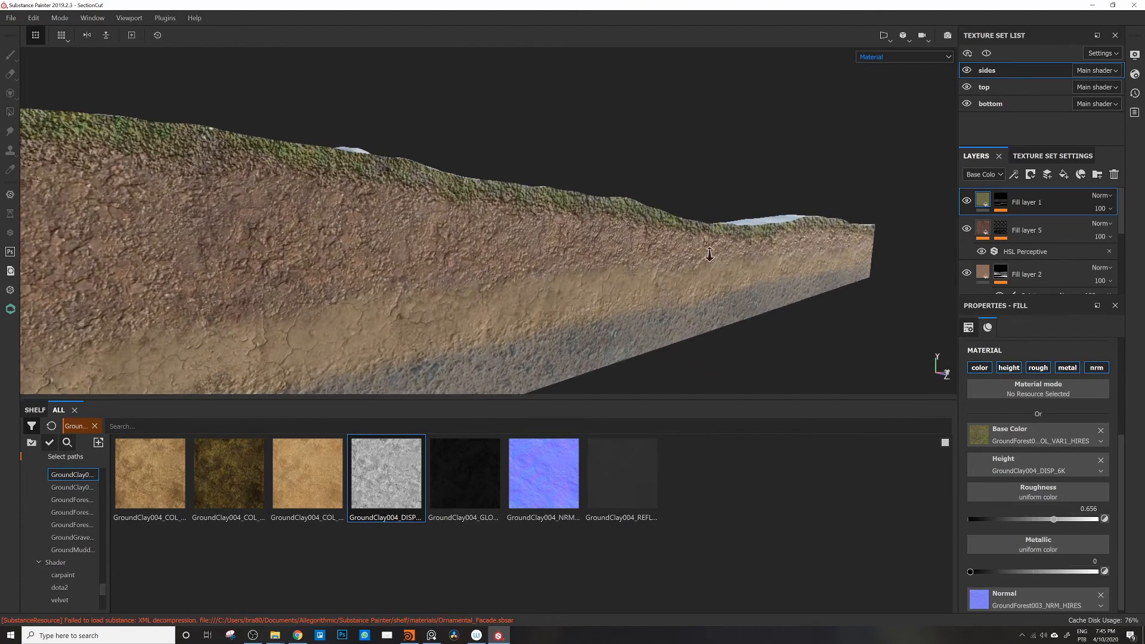
pyautogui.keyDown('alt'); pyautogui.moveTo(617, 264); pyautogui.dragTo(781, 296, button='middle'); pyautogui.keyUp('alt')
pyautogui.keyDown('alt'); pyautogui.moveTo(383, 216); pyautogui.dragTo(1034, 290, button='right'); pyautogui.keyUp('alt')
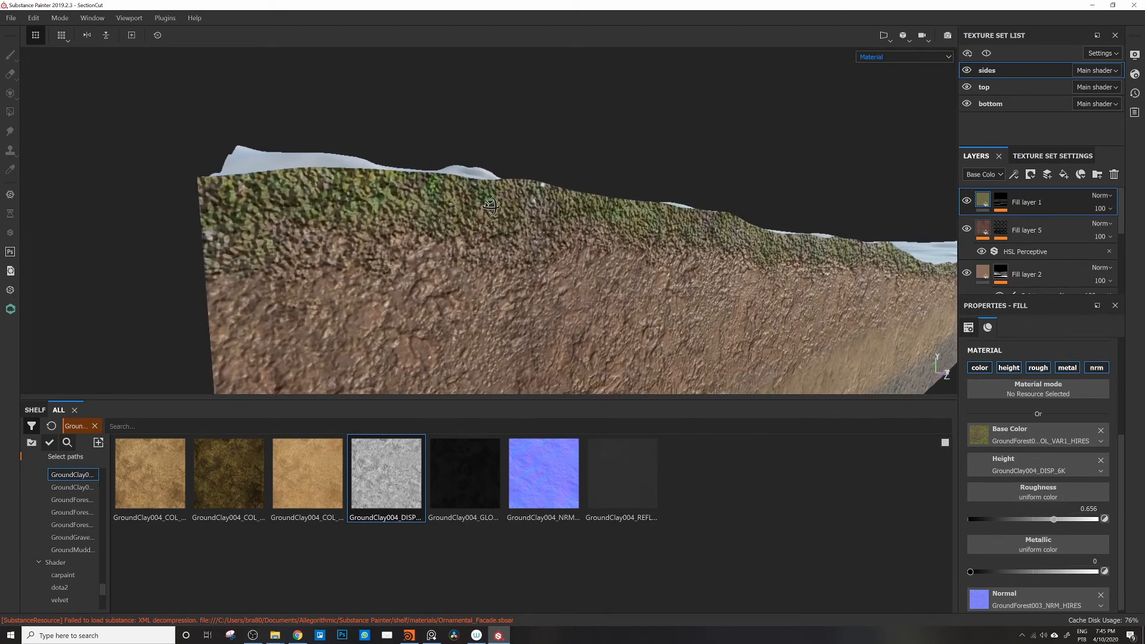
pyautogui.keyDown('alt'); pyautogui.moveTo(491, 207); pyautogui.dragTo(590, 212); pyautogui.keyUp('alt')
pyautogui.keyDown('alt'); pyautogui.moveTo(358, 167); pyautogui.dragTo(5, 77, button='right'); pyautogui.keyUp('alt')
pyautogui.keyDown('alt'); pyautogui.moveTo(547, 179); pyautogui.dragTo(111, 114, button='right'); pyautogui.keyUp('alt')
pyautogui.keyDown('alt'); pyautogui.moveTo(523, 201); pyautogui.dragTo(338, 167, button='right'); pyautogui.keyUp('alt')
pyautogui.keyDown('alt'); pyautogui.moveTo(530, 221); pyautogui.dragTo(824, 284); pyautogui.keyUp('alt')
pyautogui.scroll(5, 534, 208)
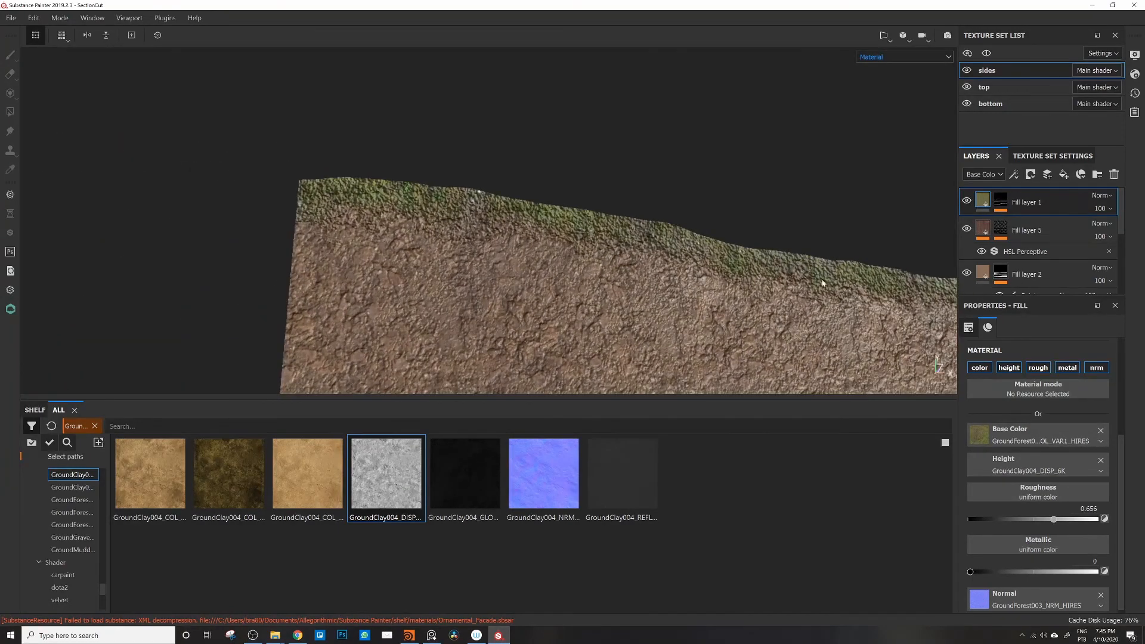
pyautogui.keyDown('alt'); pyautogui.moveTo(472, 275); pyautogui.dragTo(593, 260); pyautogui.keyUp('alt')
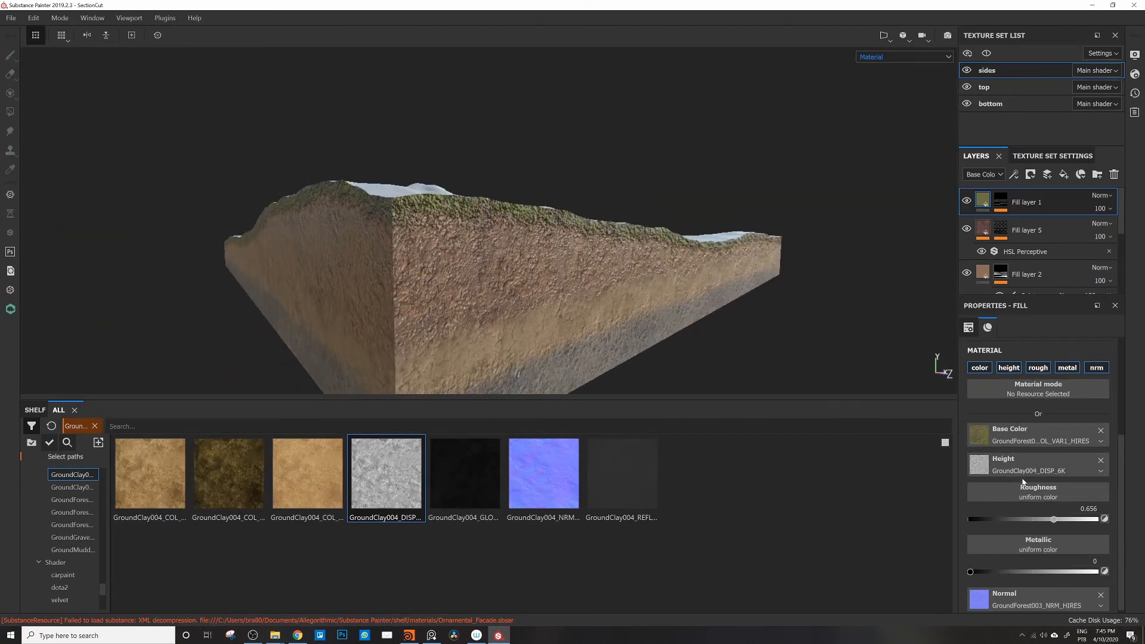
# Step: Add a Levels effect to Fill layer 1 affecting the Height channel and set its midtone value to 2.06
pyautogui.moveTo(1121, 494)
pyautogui.mouseDown()
pyautogui.moveTo(1120, 518)
pyautogui.moveTo(1135, 451)
pyautogui.moveTo(1124, 505)
pyautogui.mouseUp()
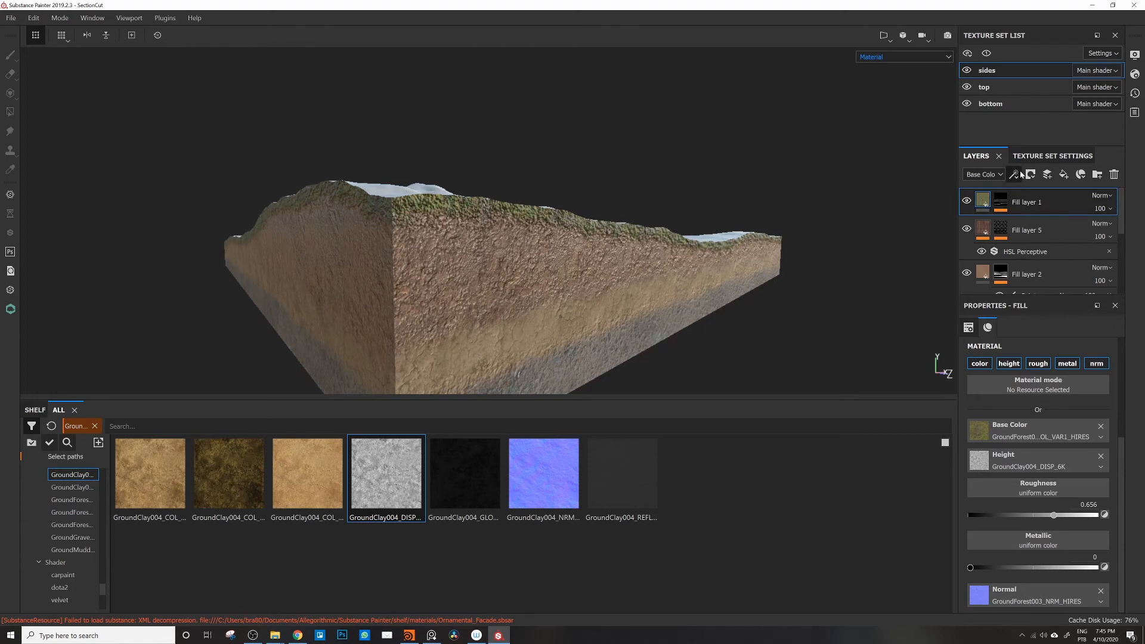
pyautogui.rightClick(1008, 202)
pyautogui.click(1043, 235)
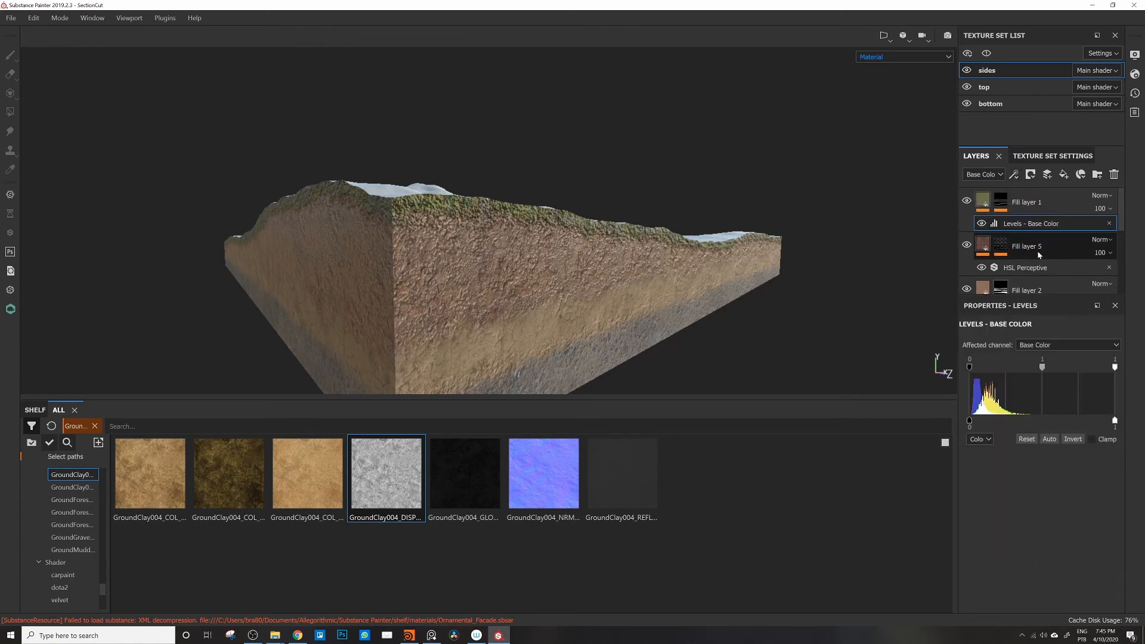
pyautogui.click(1067, 346)
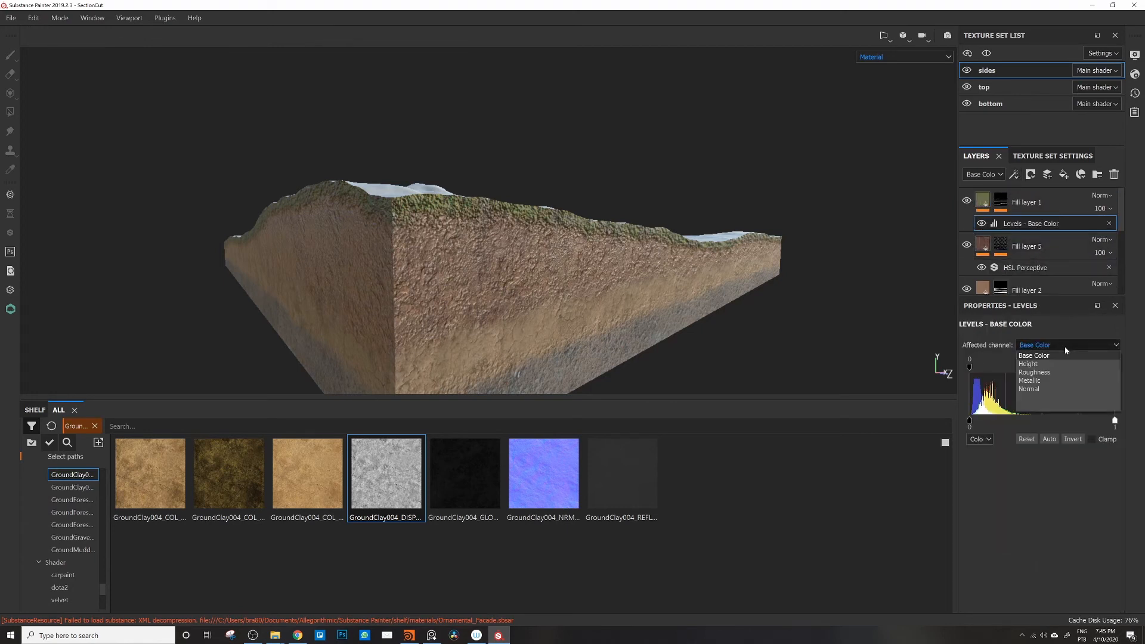
pyautogui.click(1036, 364)
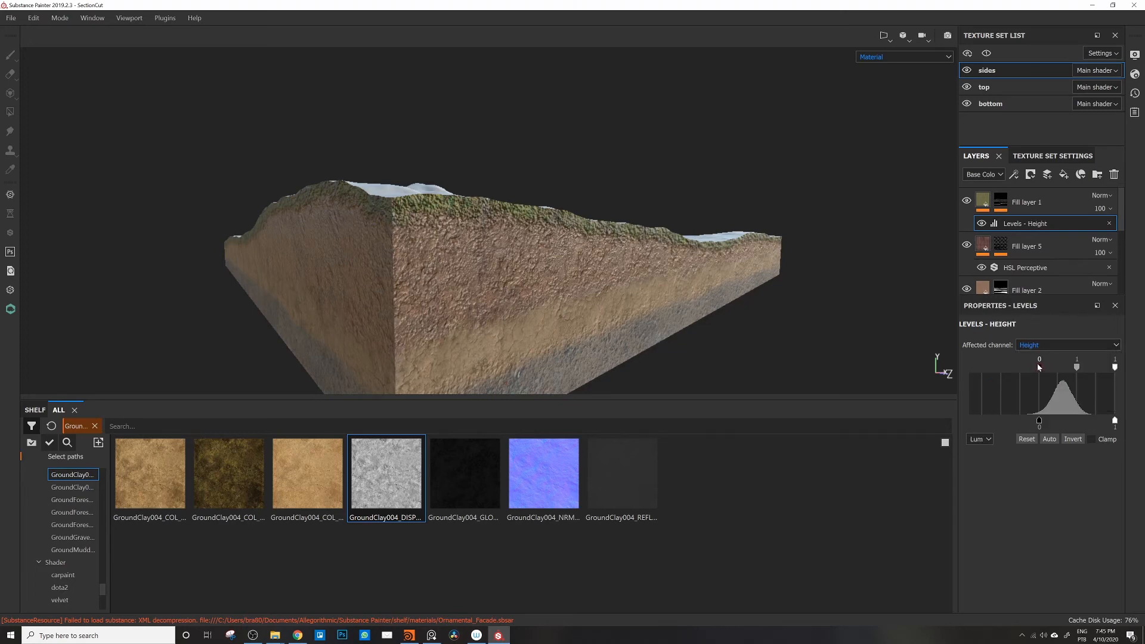
pyautogui.keyDown('alt'); pyautogui.moveTo(886, 339); pyautogui.dragTo(1143, 295, button='right'); pyautogui.keyUp('alt')
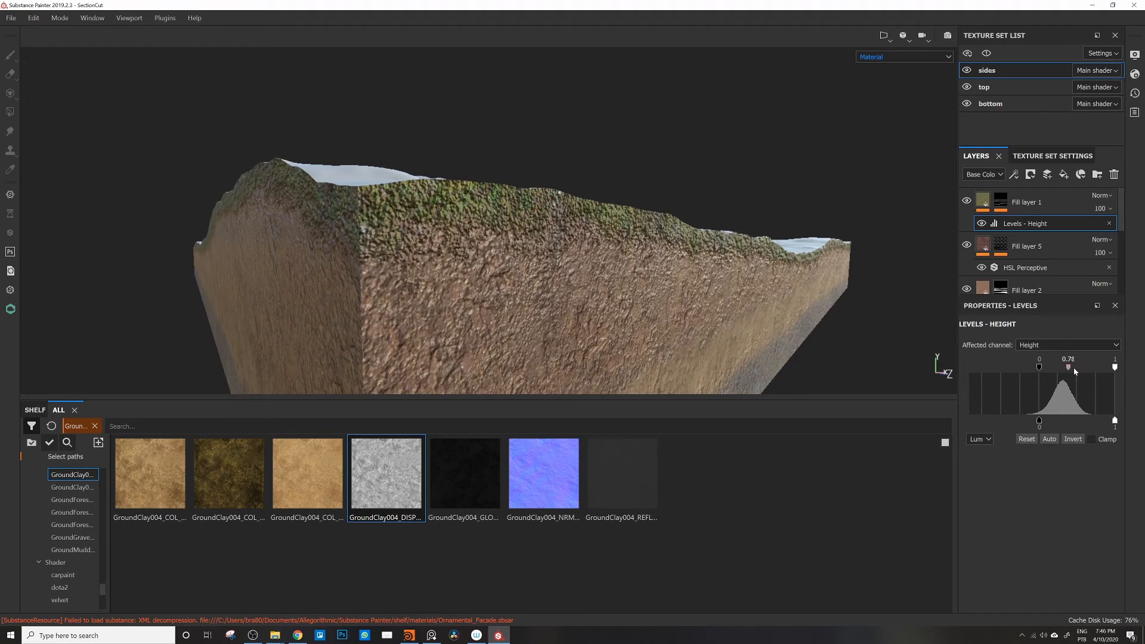
pyautogui.moveTo(1073, 368); pyautogui.dragTo(1082, 369)
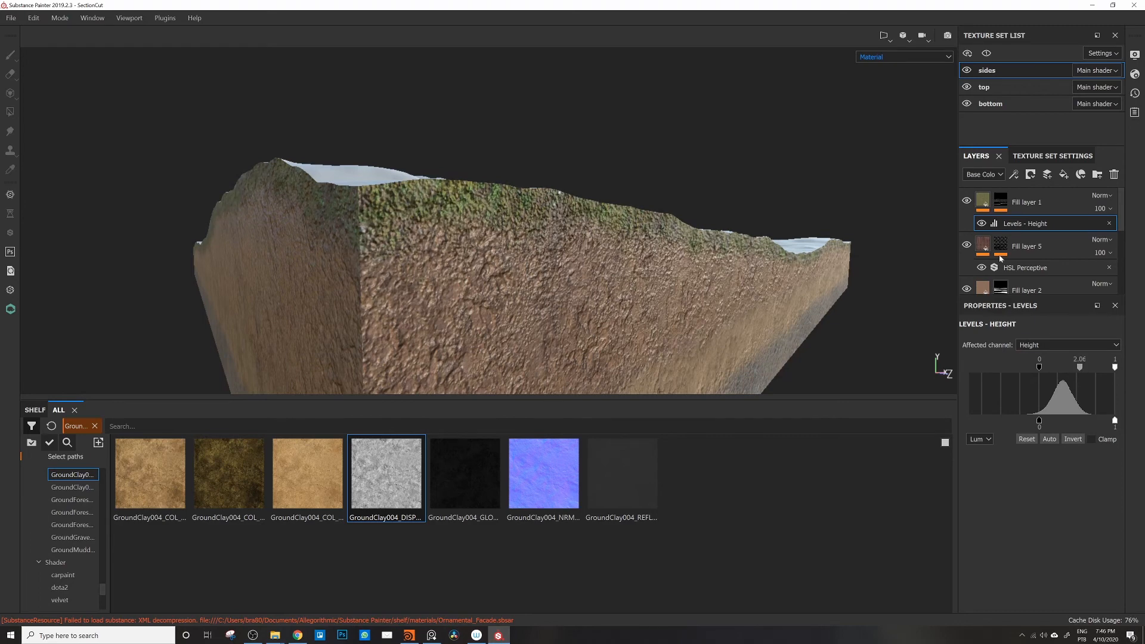
# Step: Inspect the Base Color and Height channels of the sides separately in the viewport, ending on the Material display
pyautogui.click(883, 58)
pyautogui.click(881, 93)
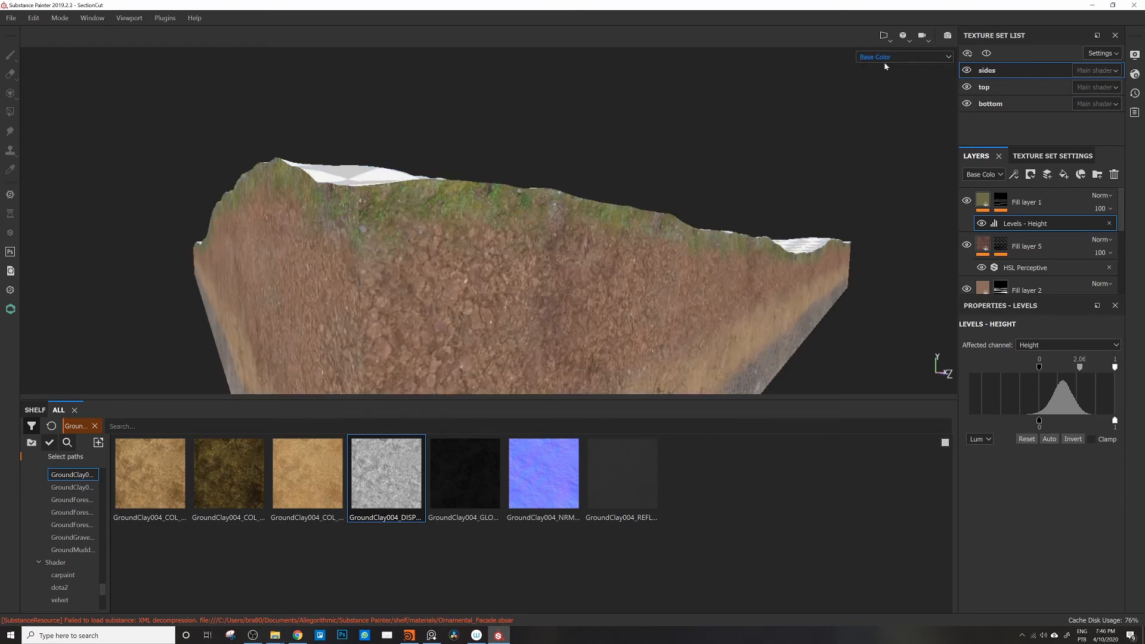
pyautogui.click(883, 57)
pyautogui.click(881, 101)
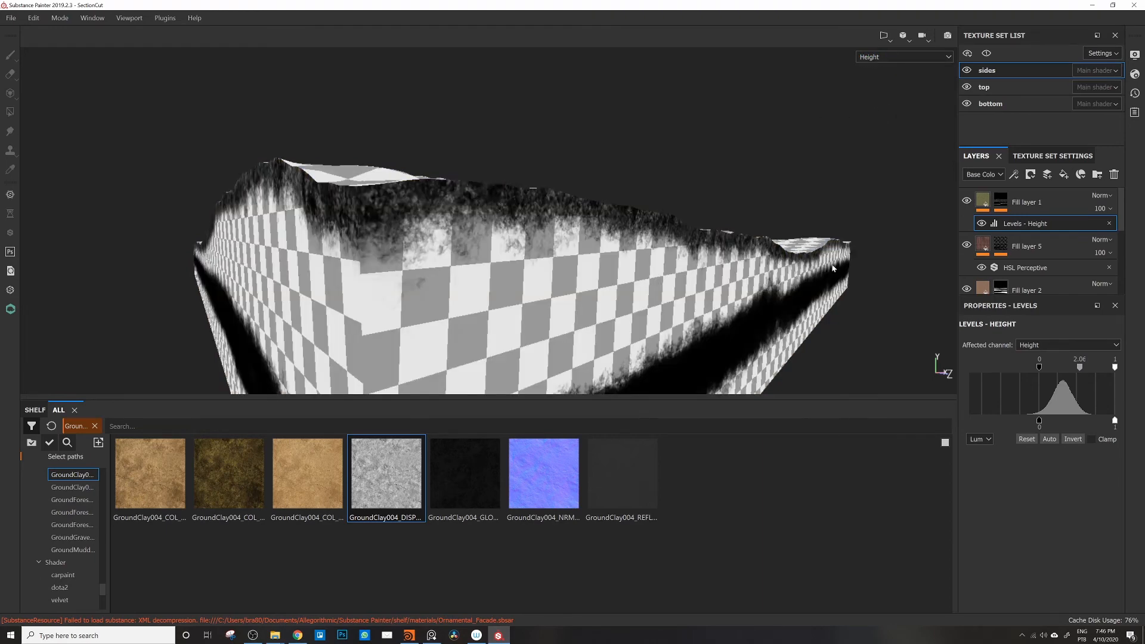
pyautogui.moveTo(1084, 375)
pyautogui.mouseDown()
pyautogui.moveTo(1053, 376)
pyautogui.moveTo(1070, 384)
pyautogui.moveTo(1076, 371)
pyautogui.mouseUp()
pyautogui.click(891, 57)
pyautogui.click(887, 77)
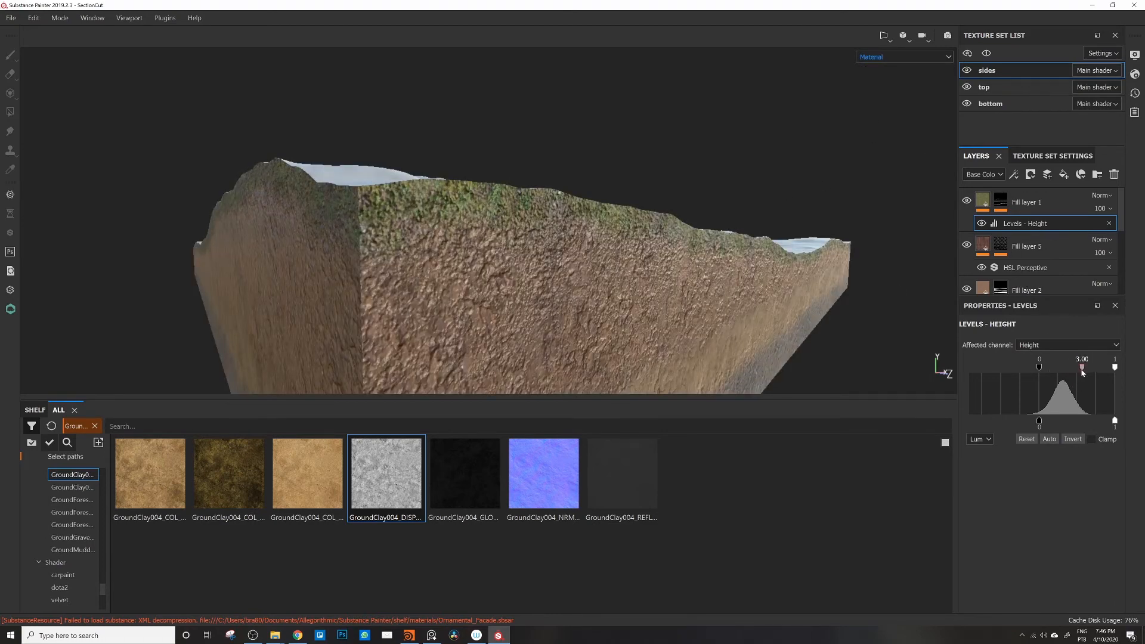
# Step: Set the height Levels of Fill layer 1 to a low input of 0.04 and a midtone of 4.34
pyautogui.moveTo(1076, 368)
pyautogui.mouseDown()
pyautogui.moveTo(1054, 369)
pyautogui.moveTo(1088, 375)
pyautogui.mouseUp()
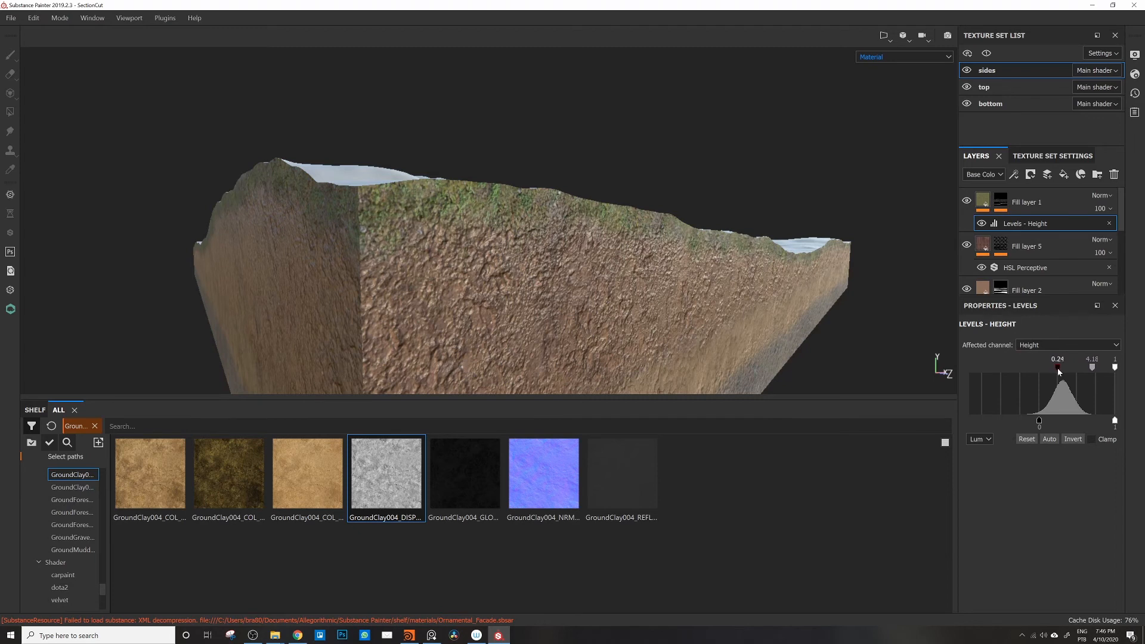
pyautogui.moveTo(1052, 372)
pyautogui.mouseDown()
pyautogui.moveTo(1091, 370)
pyautogui.moveTo(1069, 376)
pyautogui.mouseUp()
pyautogui.moveTo(1115, 368); pyautogui.dragTo(1087, 370)
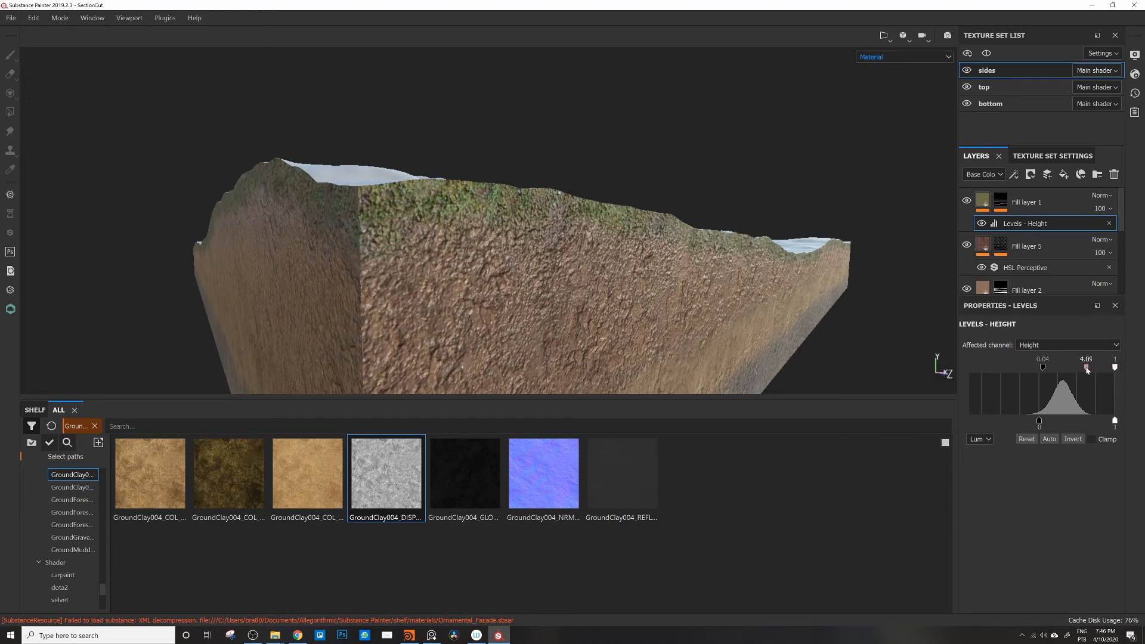
pyautogui.keyDown('alt'); pyautogui.moveTo(704, 244); pyautogui.dragTo(525, 224); pyautogui.keyUp('alt')
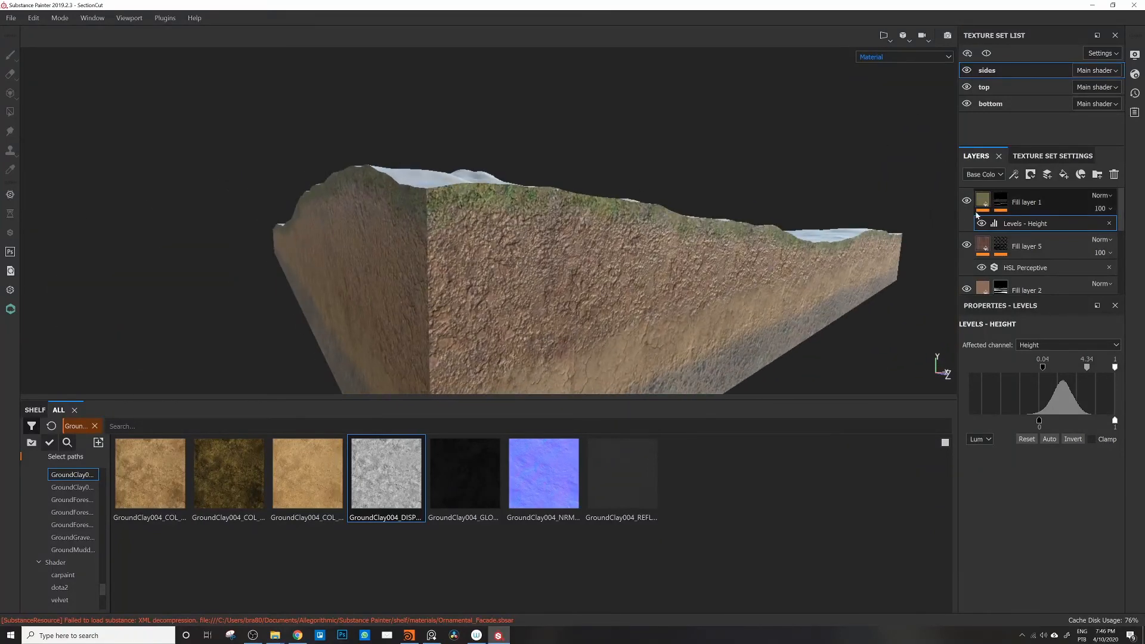
# Step: Enable the Height channel of Fill layer 5 and assign the GroundMuddy001_DISP_3K map to it
pyautogui.click(984, 245)
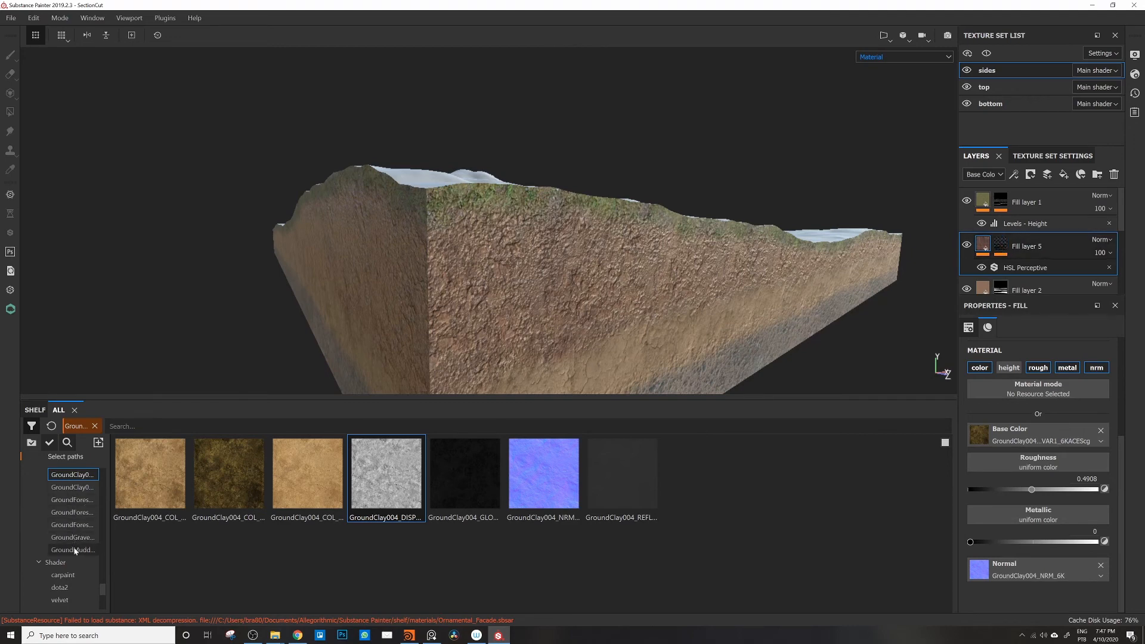
pyautogui.click(75, 525)
pyautogui.click(75, 487)
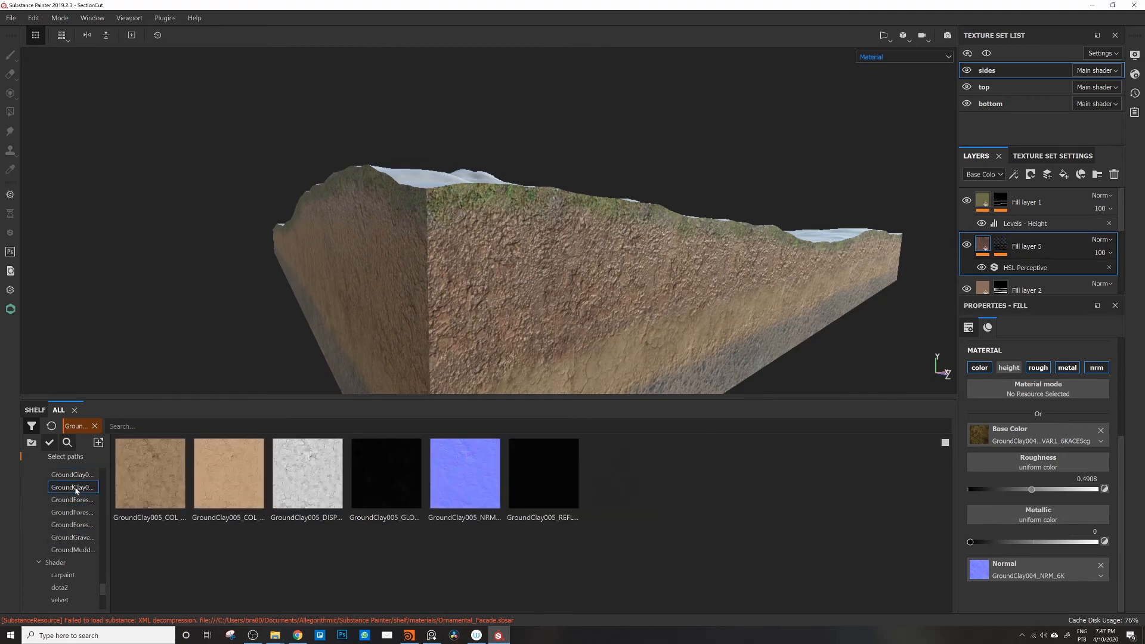
pyautogui.click(74, 475)
pyautogui.click(77, 550)
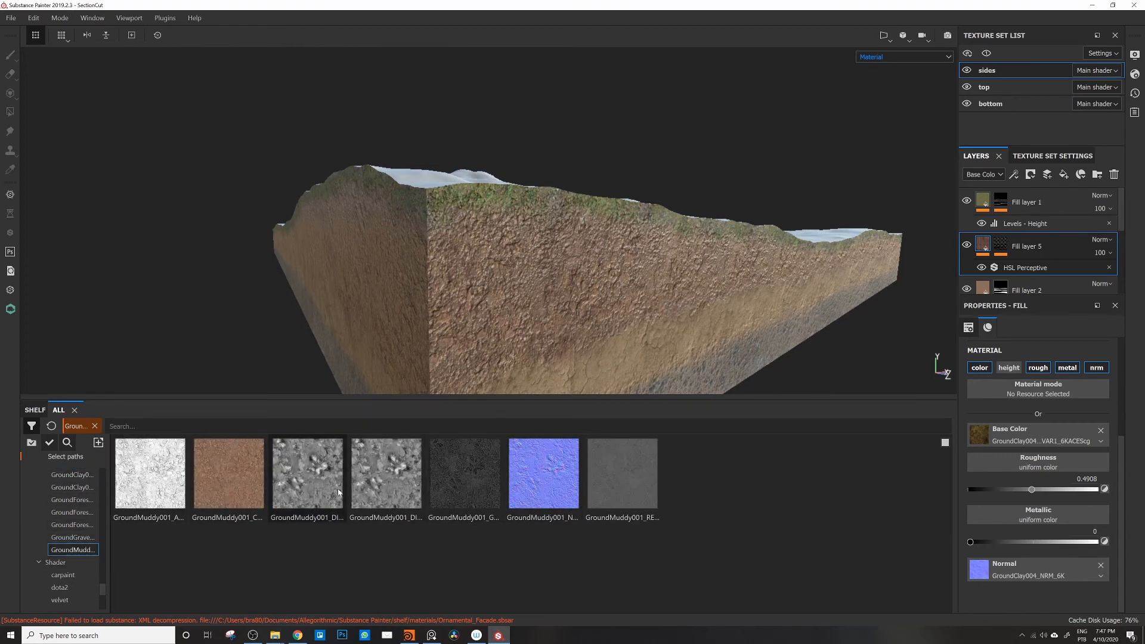
pyautogui.click(381, 475)
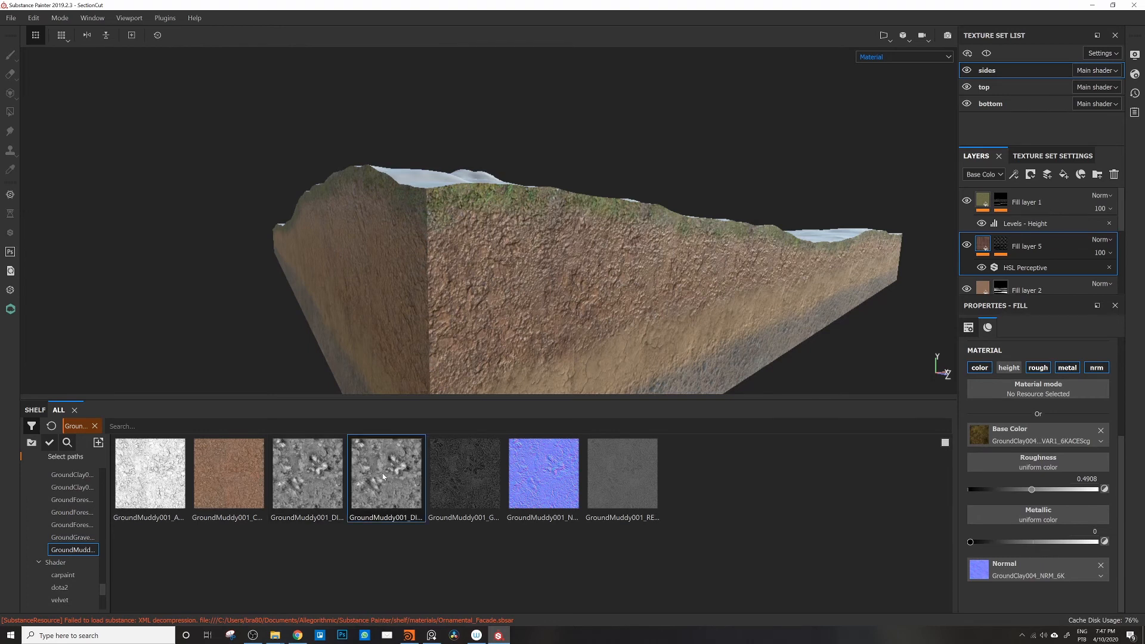
pyautogui.click(1010, 371)
pyautogui.moveTo(418, 495); pyautogui.dragTo(1038, 464)
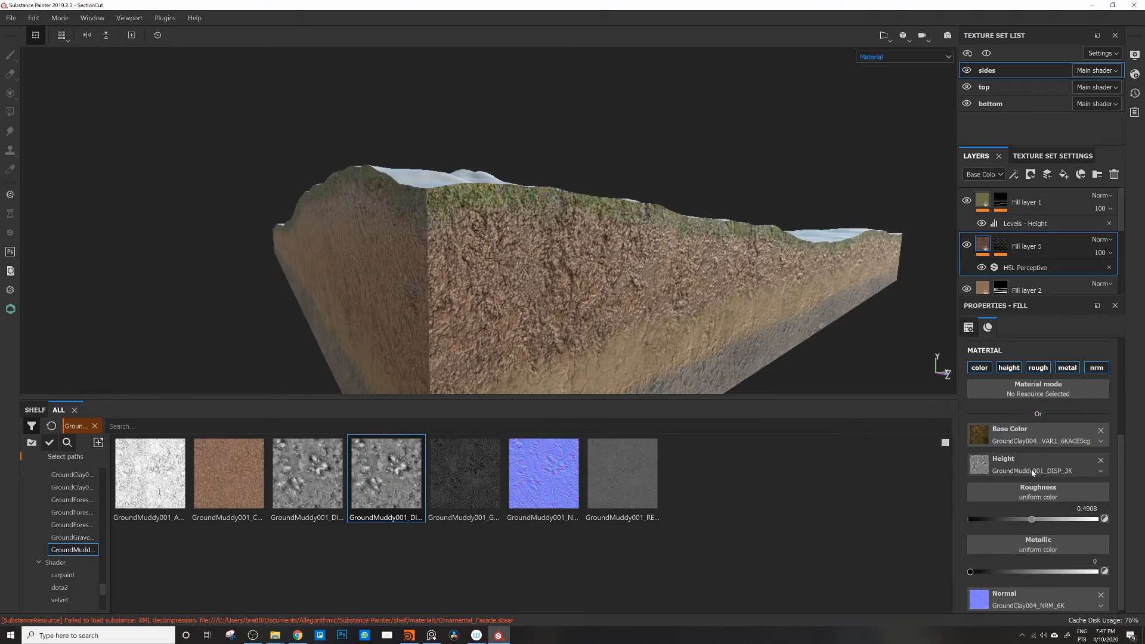
# Step: Add a Levels effect to Fill layer 5 affecting the Height channel and set its midtone value to 4.15
pyautogui.rightClick(534, 269)
pyautogui.keyDown('alt'); pyautogui.moveTo(533, 269); pyautogui.dragTo(491, 274); pyautogui.keyUp('alt')
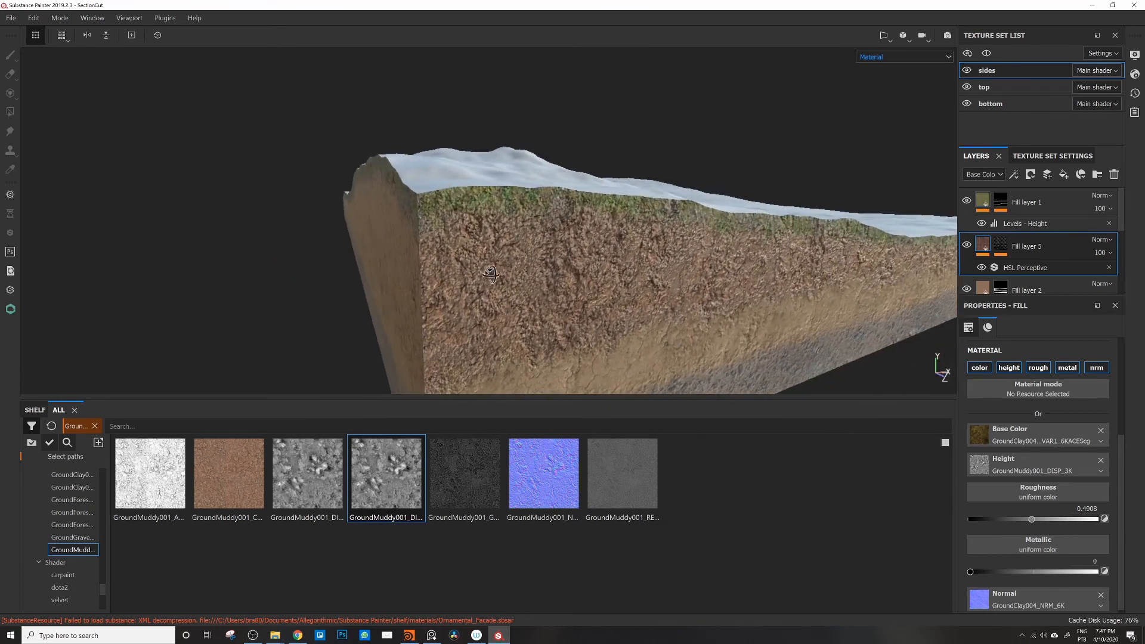
pyautogui.keyDown('alt'); pyautogui.moveTo(490, 274); pyautogui.dragTo(578, 259, button='right'); pyautogui.keyUp('alt')
pyautogui.keyDown('alt'); pyautogui.moveTo(578, 259); pyautogui.dragTo(641, 251); pyautogui.keyUp('alt')
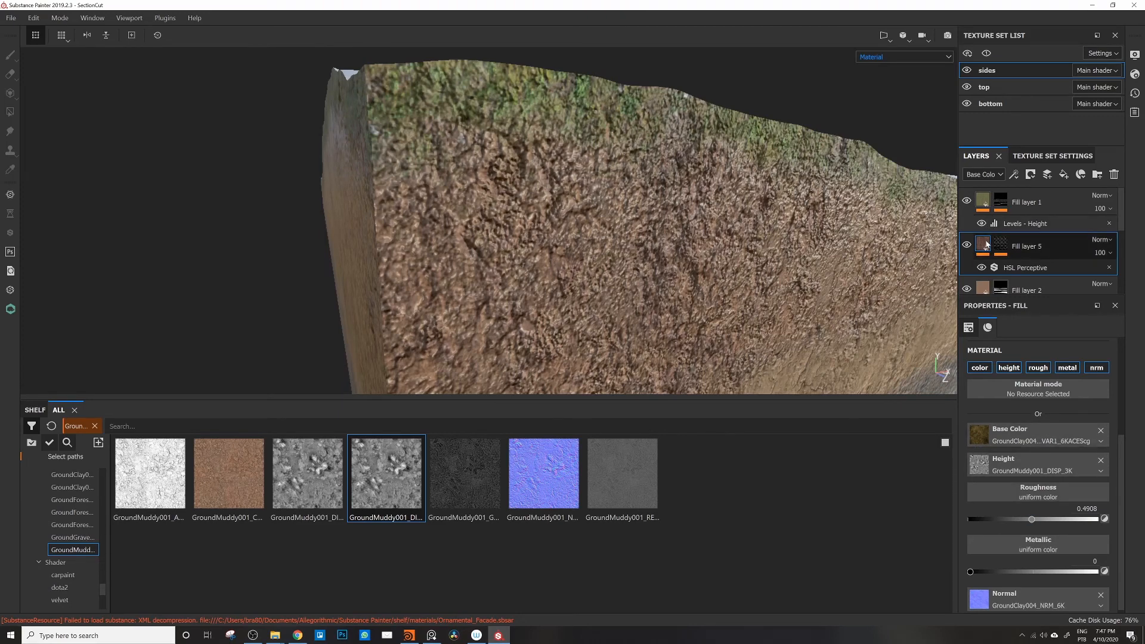
pyautogui.click(1014, 174)
pyautogui.click(1032, 232)
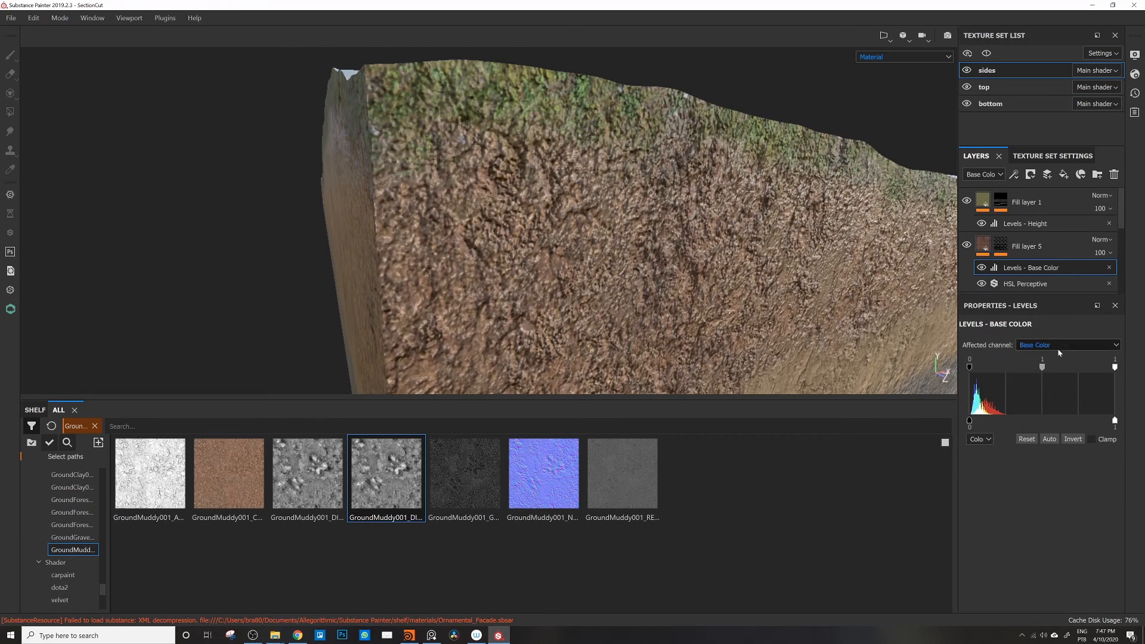
pyautogui.click(1065, 343)
pyautogui.click(1034, 367)
pyautogui.moveTo(1080, 367); pyautogui.dragTo(1085, 370)
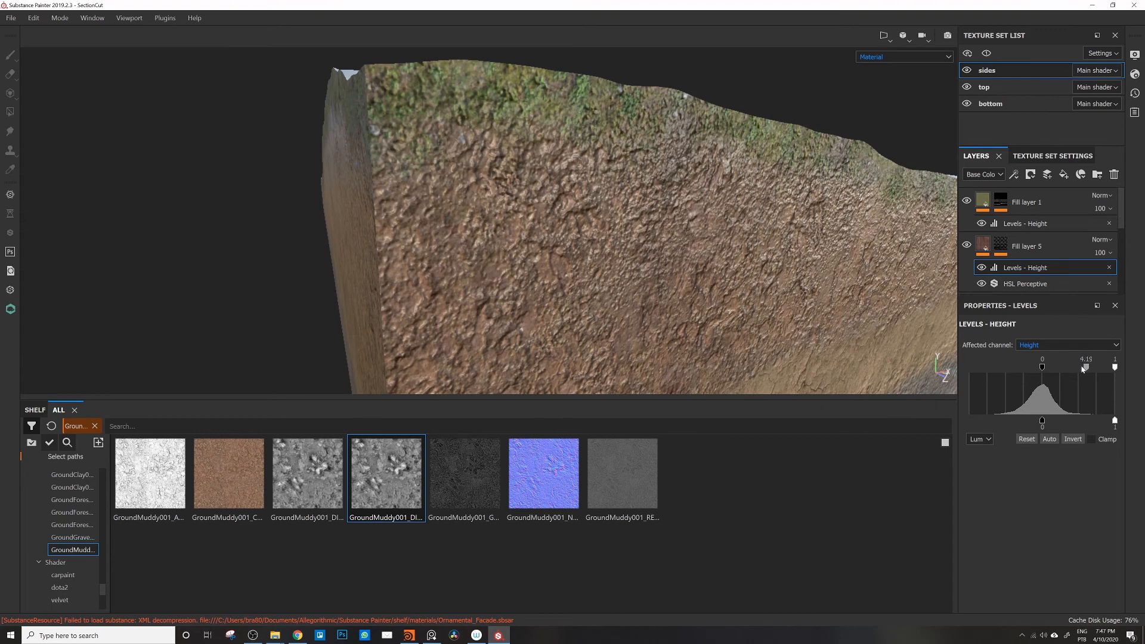
pyautogui.keyDown('alt'); pyautogui.moveTo(826, 280); pyautogui.dragTo(653, 257); pyautogui.keyUp('alt')
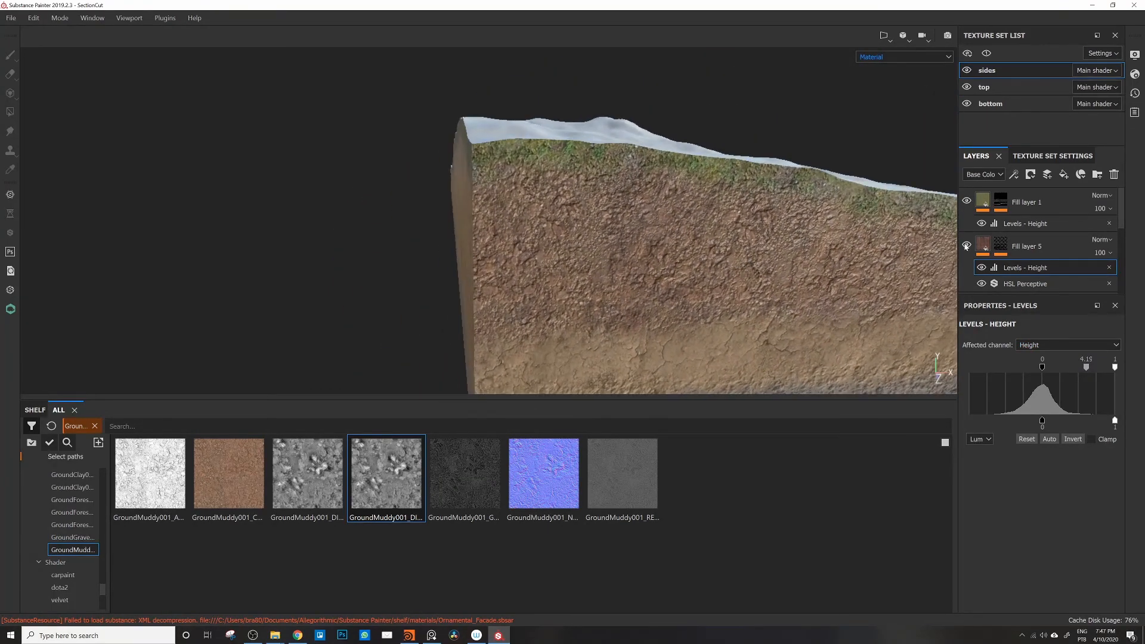
# Step: Assign the GroundClay005_DISP_6K map to the Height channel of Fill layer 3 after checking which bands Fill layers 2 and 3 cover
pyautogui.moveTo(1119, 225); pyautogui.dragTo(1121, 257)
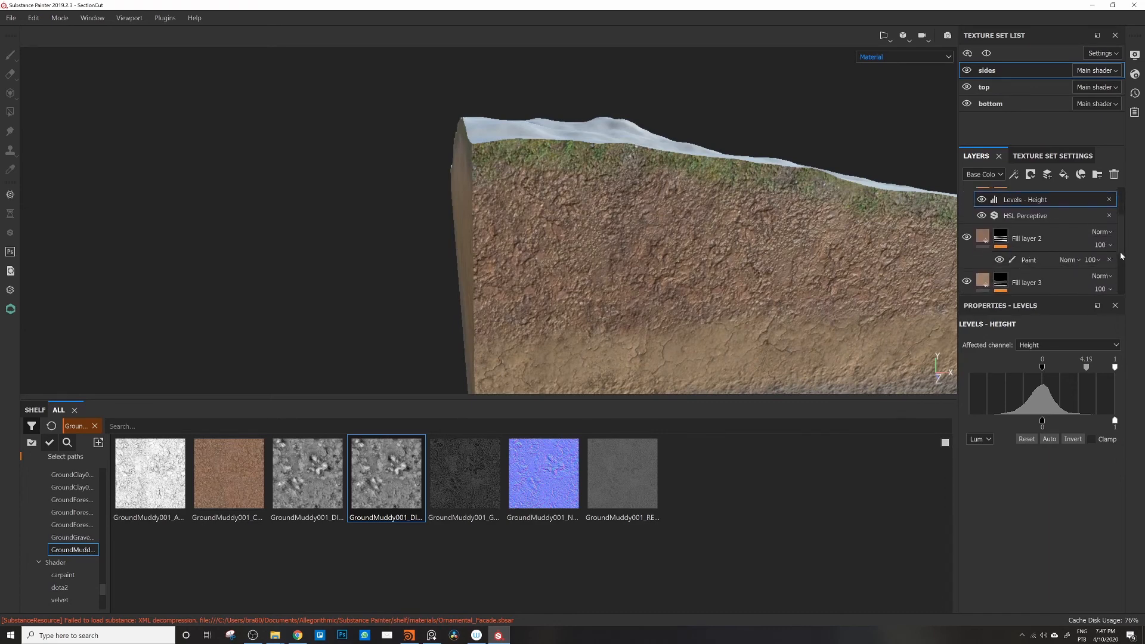
pyautogui.scroll(-2, 1118, 260)
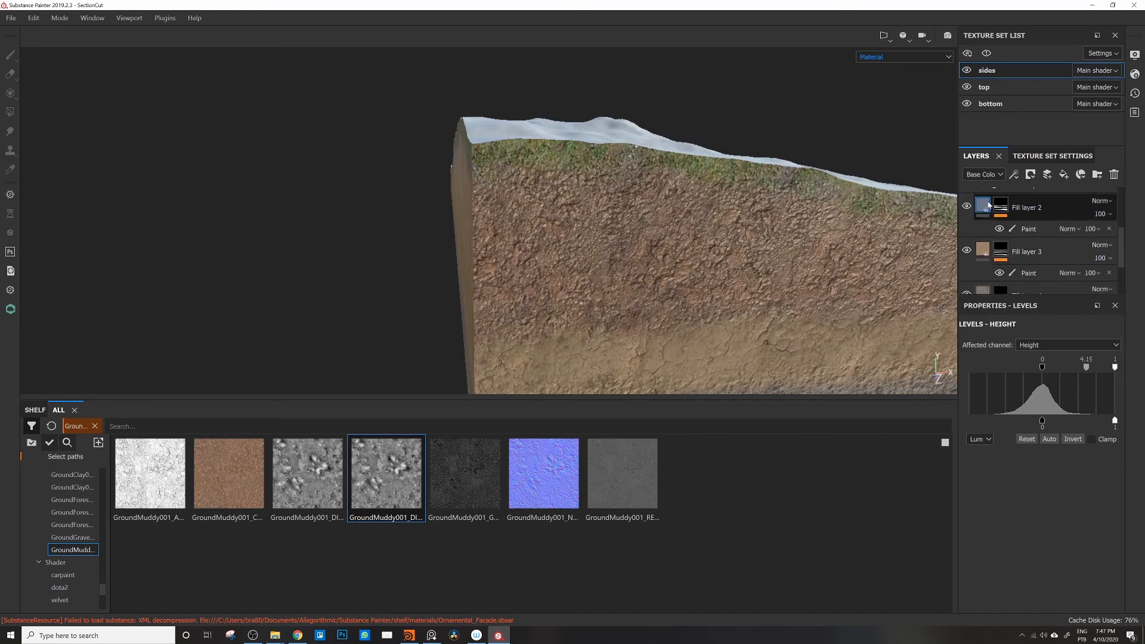
pyautogui.click(967, 207)
pyautogui.click(967, 207)
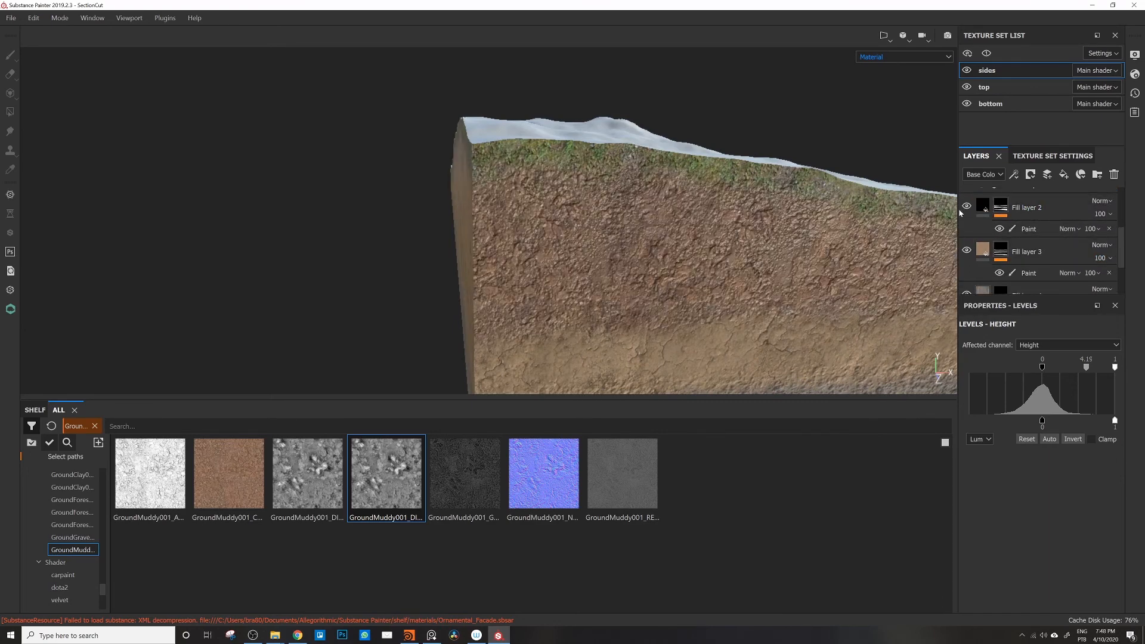
pyautogui.click(967, 251)
pyautogui.click(967, 251)
pyautogui.click(983, 250)
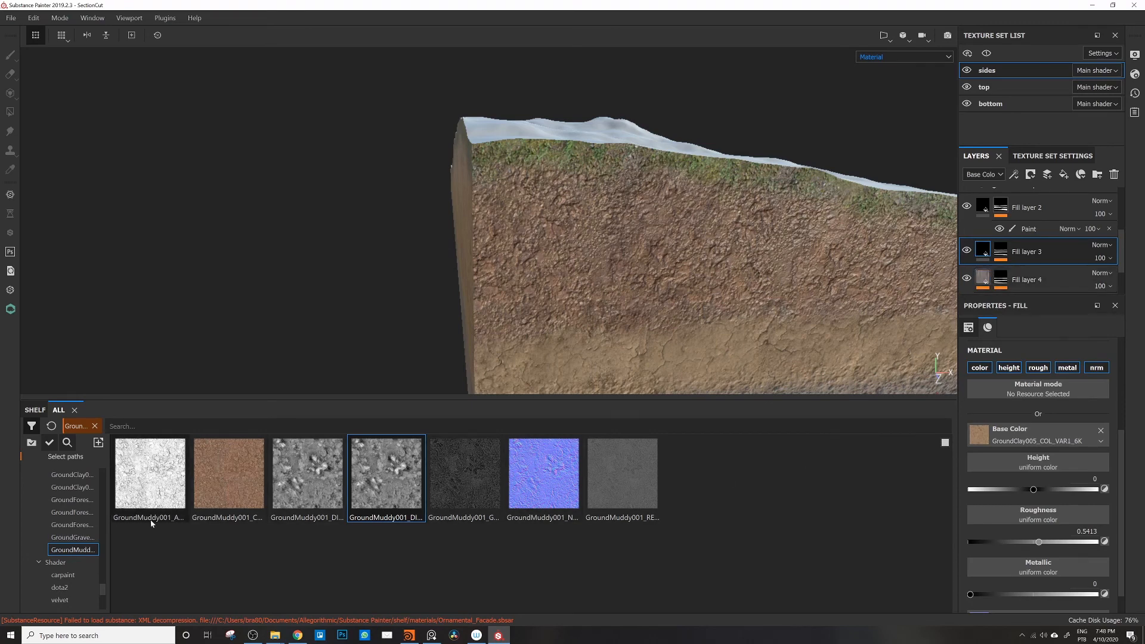
pyautogui.click(71, 488)
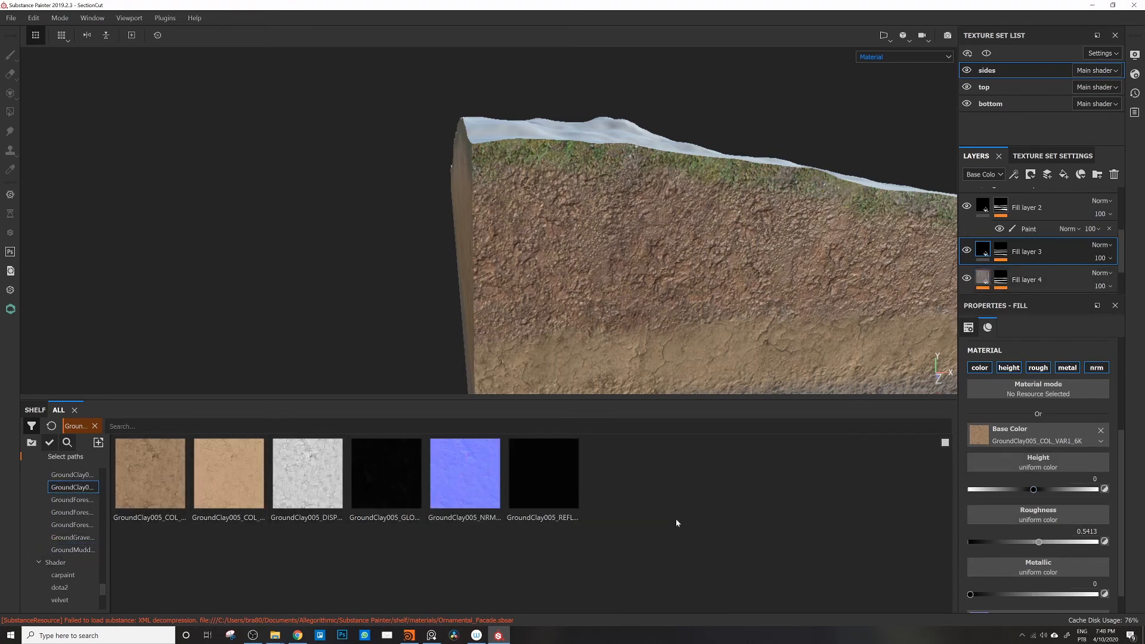
pyautogui.moveTo(310, 477); pyautogui.dragTo(1047, 464)
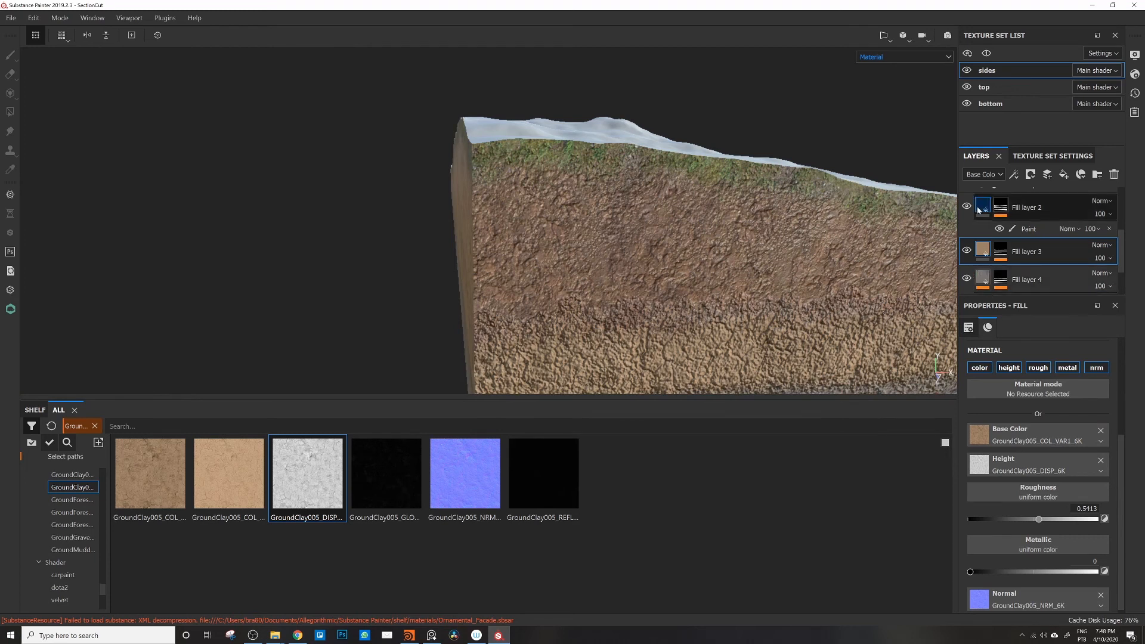
# Step: Add a Levels effect to Fill layer 3 affecting the Height channel, with low input 0.05 and midtone 8.30
pyautogui.click(1034, 233)
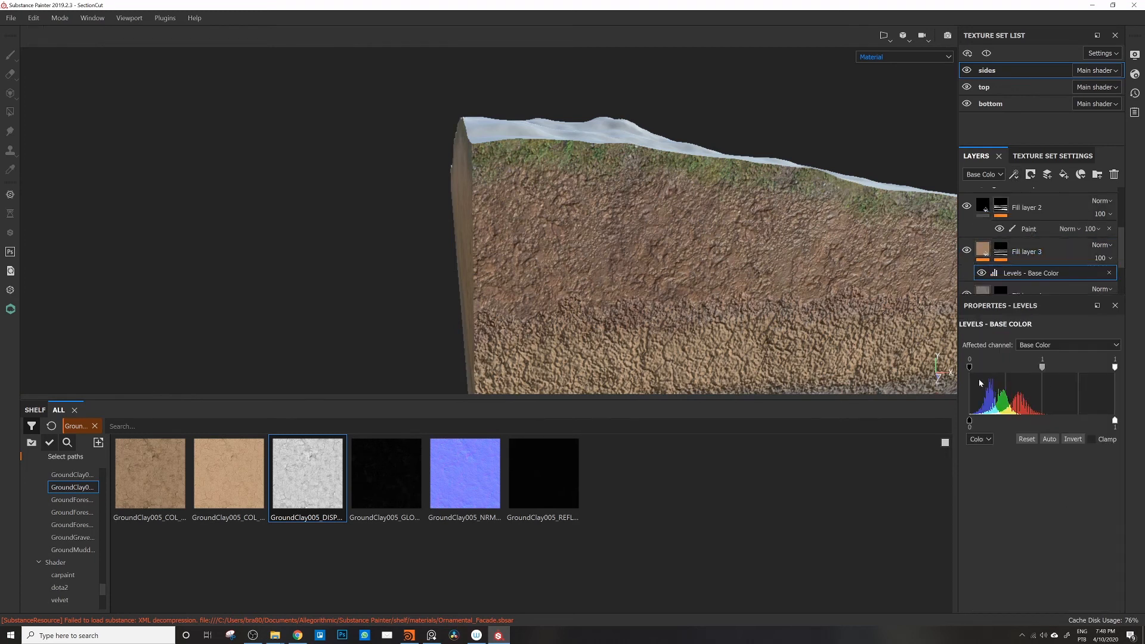
pyautogui.click(1049, 344)
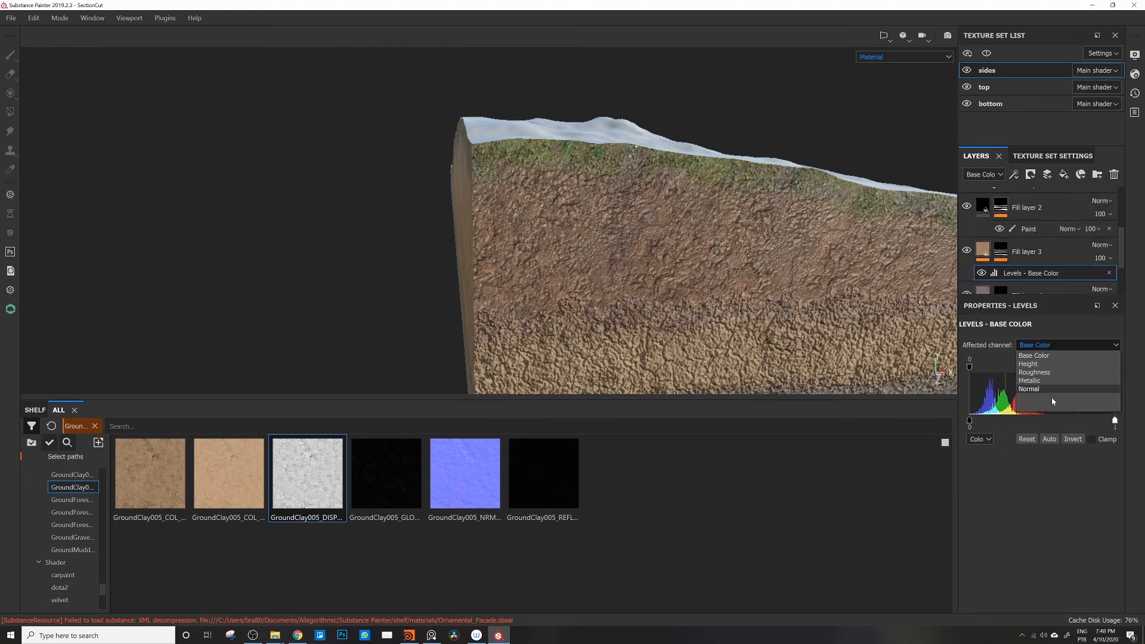
pyautogui.click(1043, 368)
pyautogui.moveTo(1079, 369); pyautogui.dragTo(1093, 370)
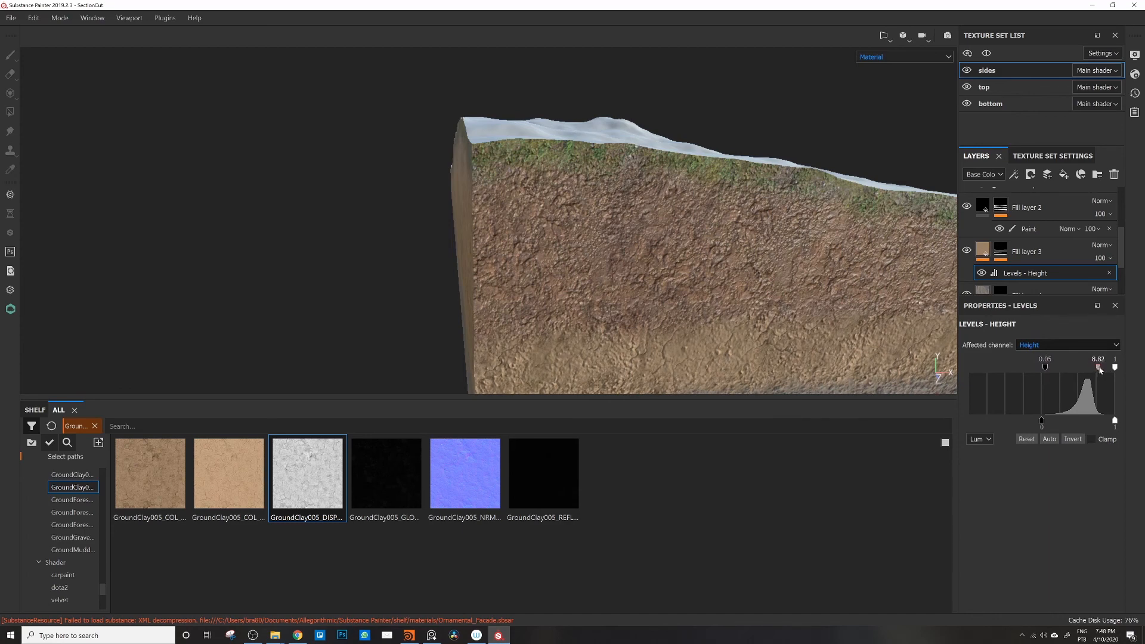
pyautogui.keyDown('alt'); pyautogui.moveTo(818, 342); pyautogui.dragTo(490, 262); pyautogui.keyUp('alt')
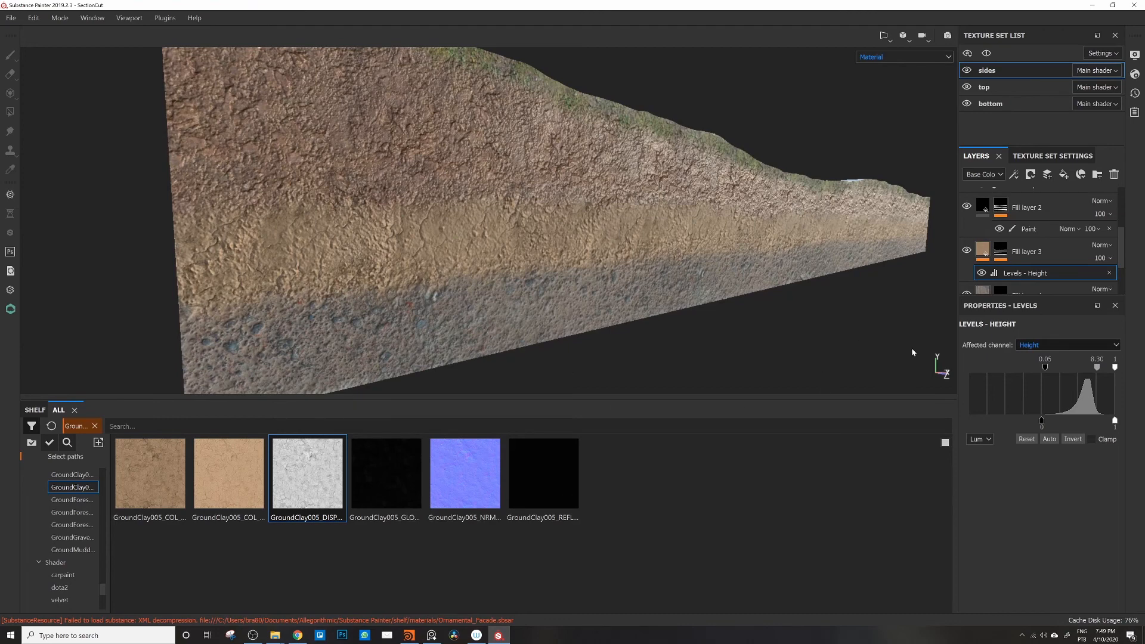
# Step: Enable the Height channel of Fill layer 4 and assign the GroundGravel004_DISP_HIRES map to it
pyautogui.click(975, 286)
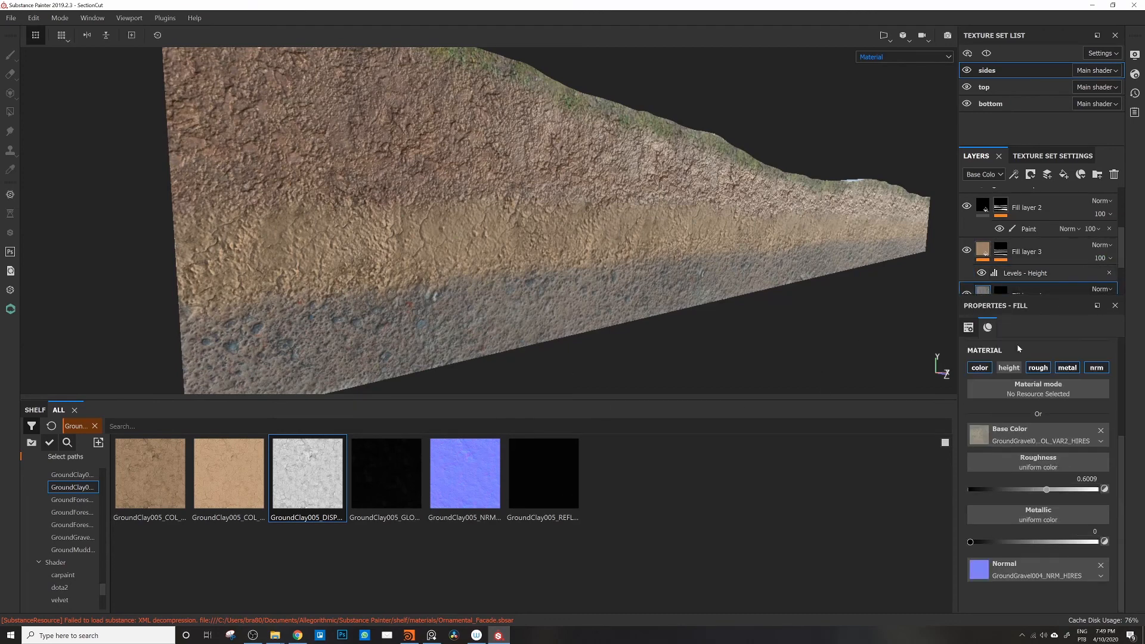
pyautogui.click(1009, 368)
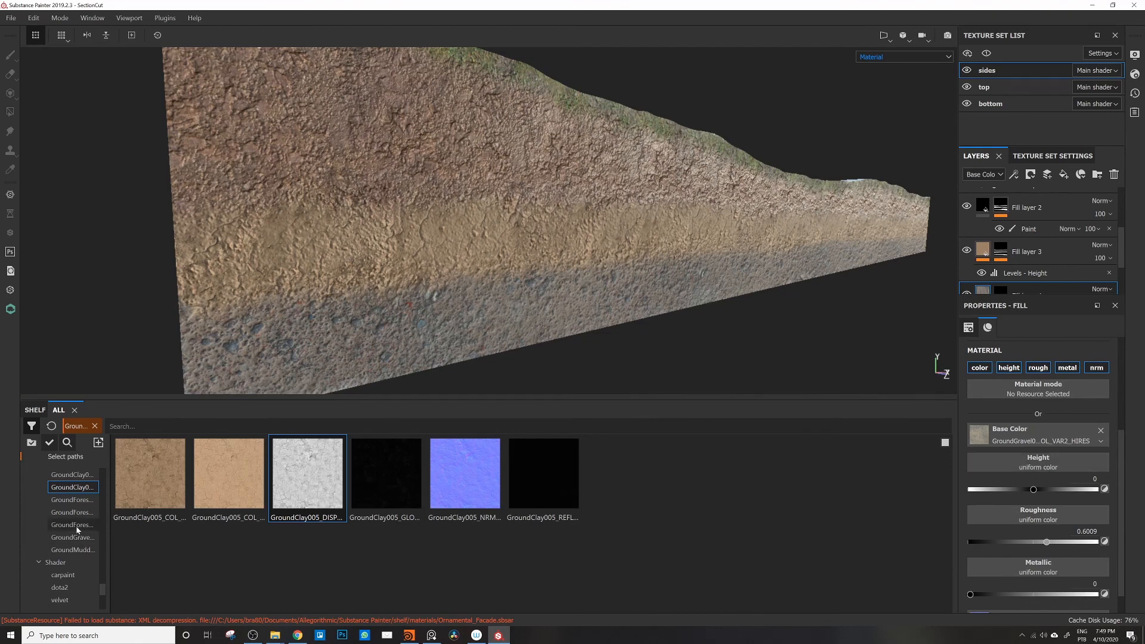
pyautogui.click(84, 538)
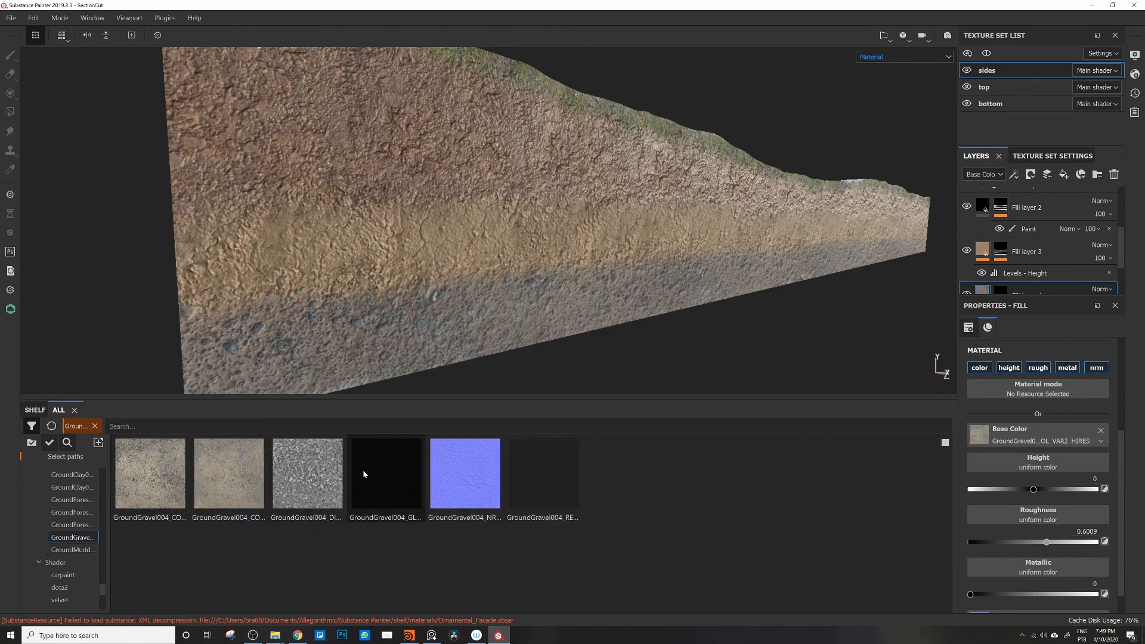
pyautogui.moveTo(304, 461); pyautogui.dragTo(1045, 470)
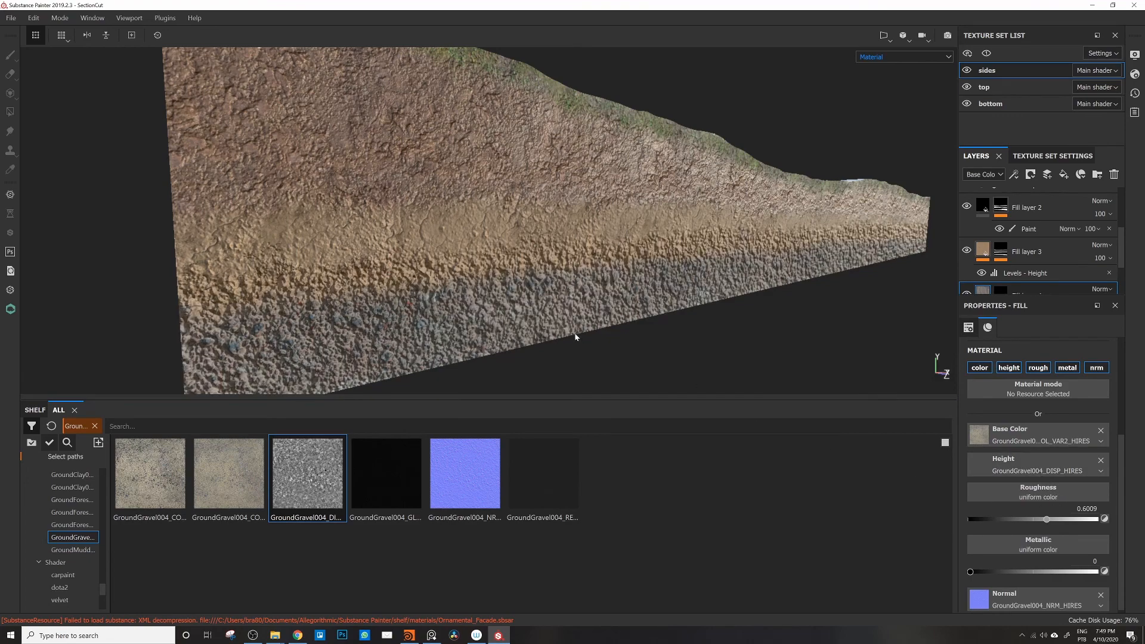
pyautogui.keyDown('alt'); pyautogui.moveTo(474, 299); pyautogui.dragTo(427, 307); pyautogui.keyUp('alt')
pyautogui.click(1014, 174)
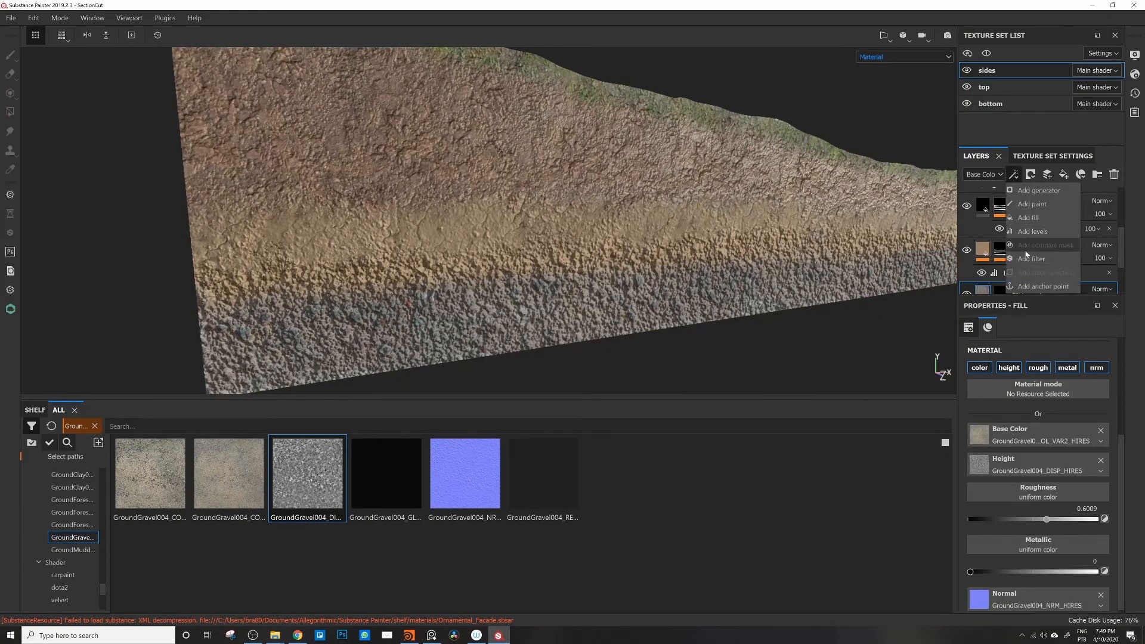
pyautogui.click(1031, 261)
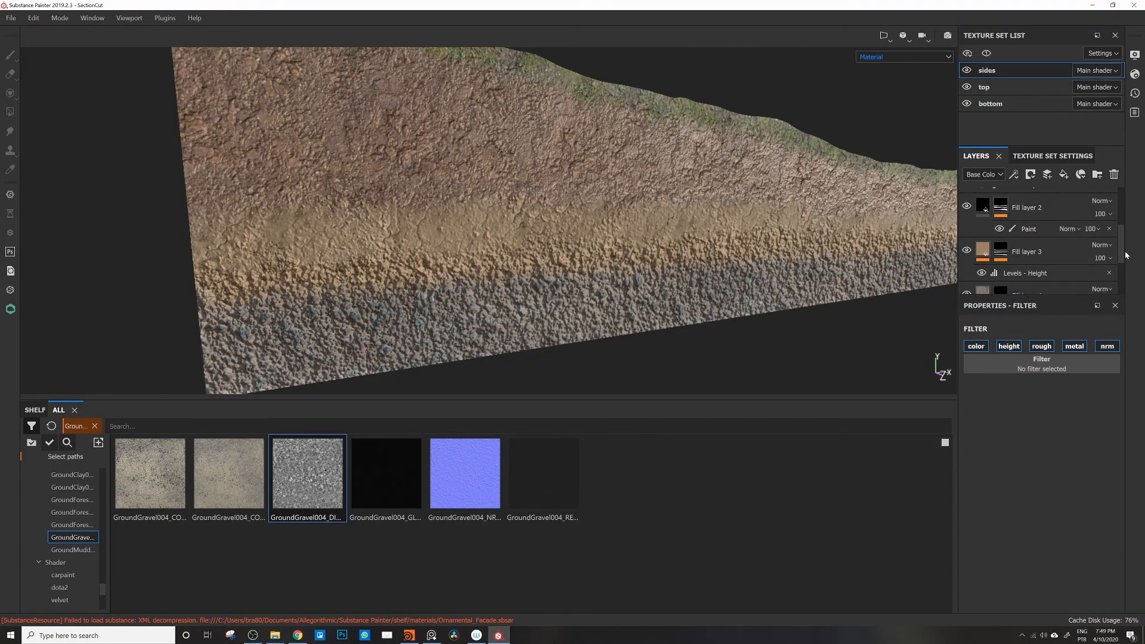
pyautogui.scroll(-3, 1091, 245)
# Step: Add a Levels effect to Fill layer 4 affecting the Height channel and raise its midtone to about 4.7
pyautogui.click(1089, 243)
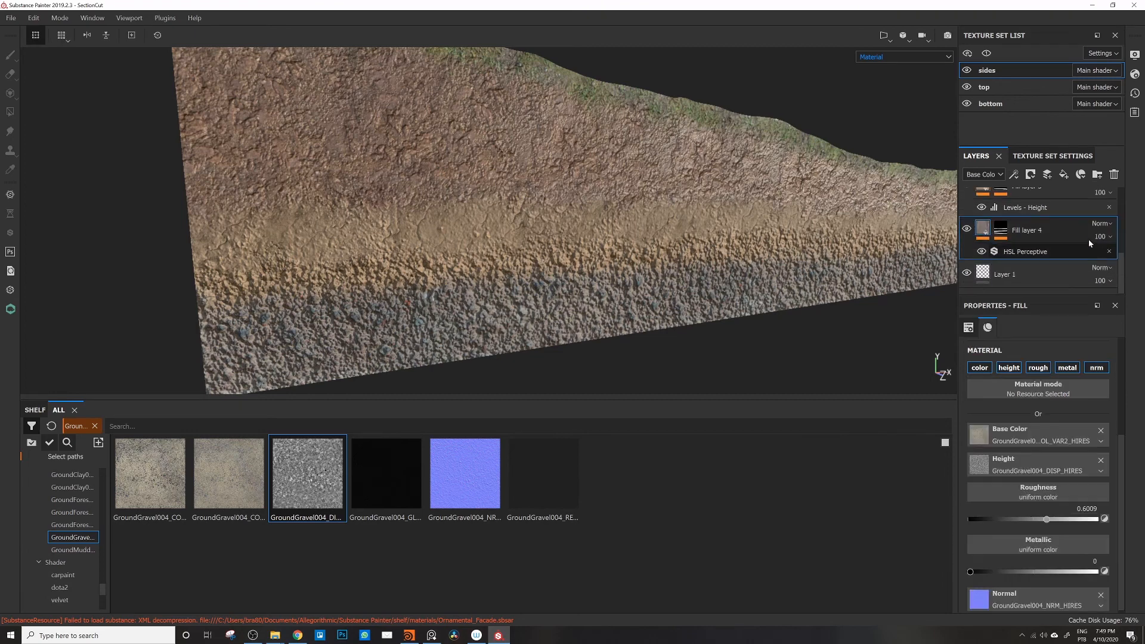
pyautogui.click(1014, 174)
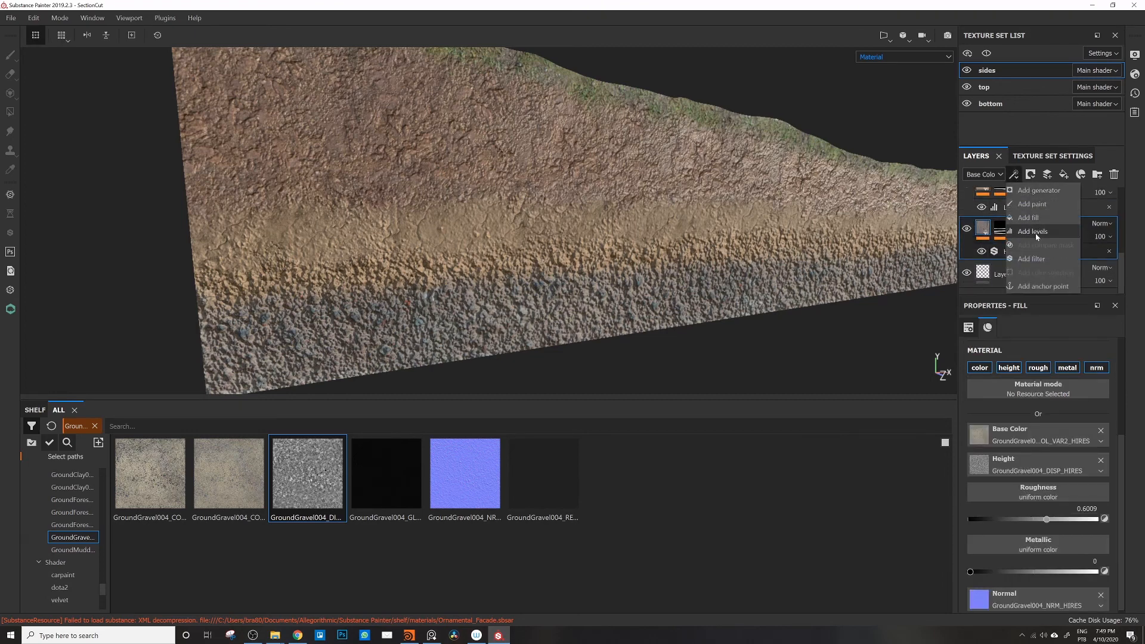
pyautogui.click(1036, 232)
pyautogui.click(1043, 345)
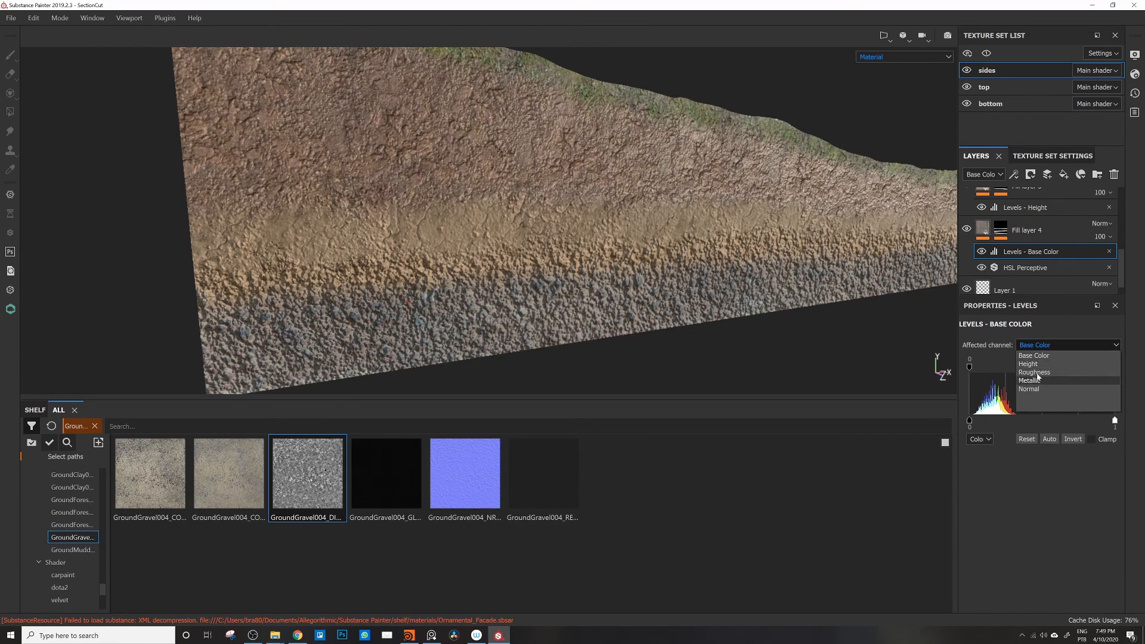
pyautogui.click(1035, 364)
pyautogui.moveTo(1077, 371); pyautogui.dragTo(1086, 375)
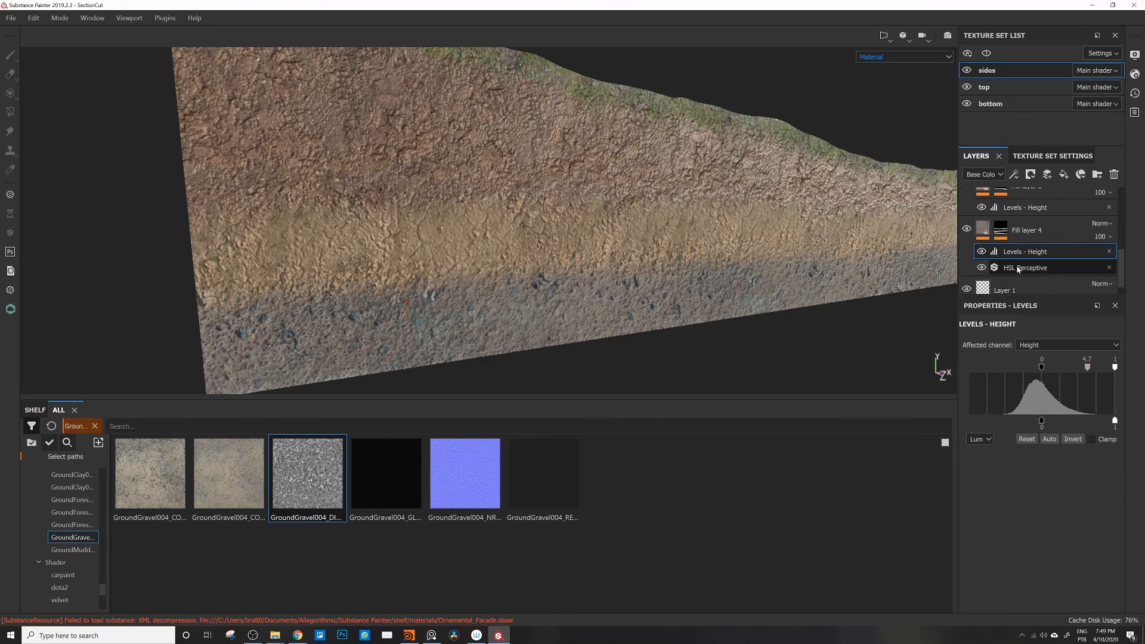
# Step: Examine the soil bands up close and toggle Fill layer 2's visibility to check which band it covers
pyautogui.keyDown('alt'); pyautogui.moveTo(436, 303); pyautogui.dragTo(321, 200); pyautogui.keyUp('alt')
pyautogui.scroll(3, 525, 187)
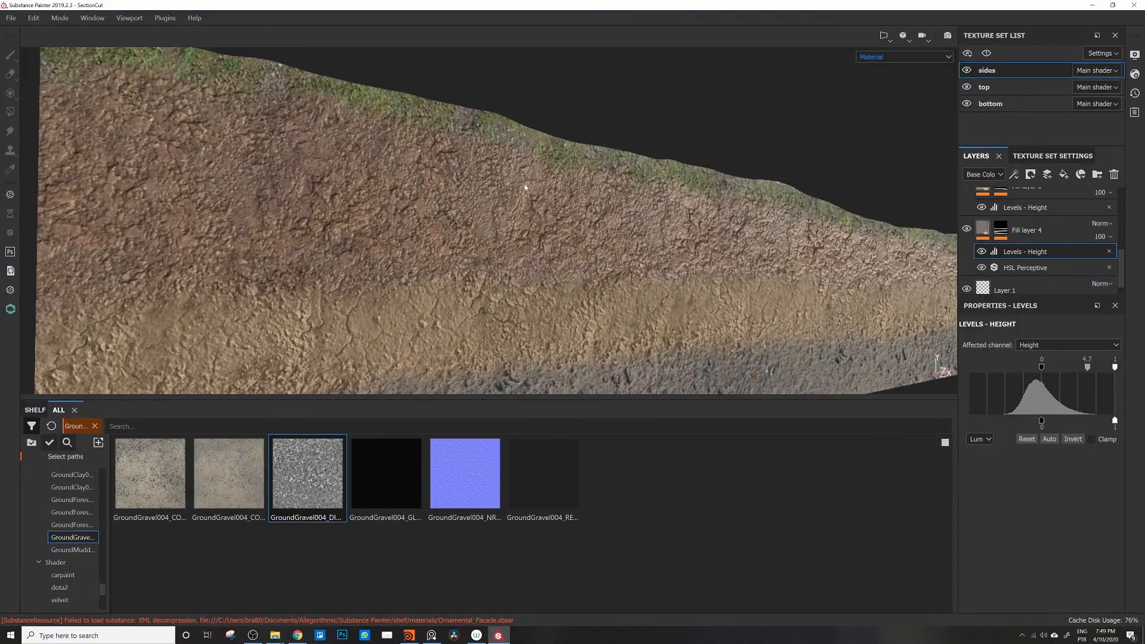
pyautogui.scroll(-2, 475, 210)
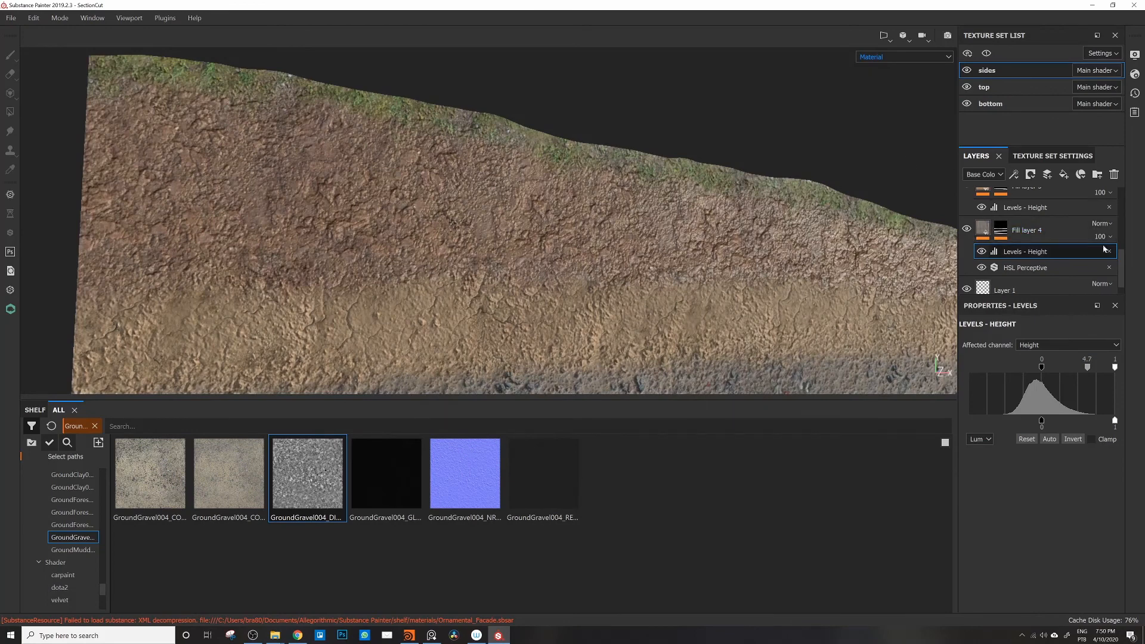
pyautogui.scroll(5, 1124, 260)
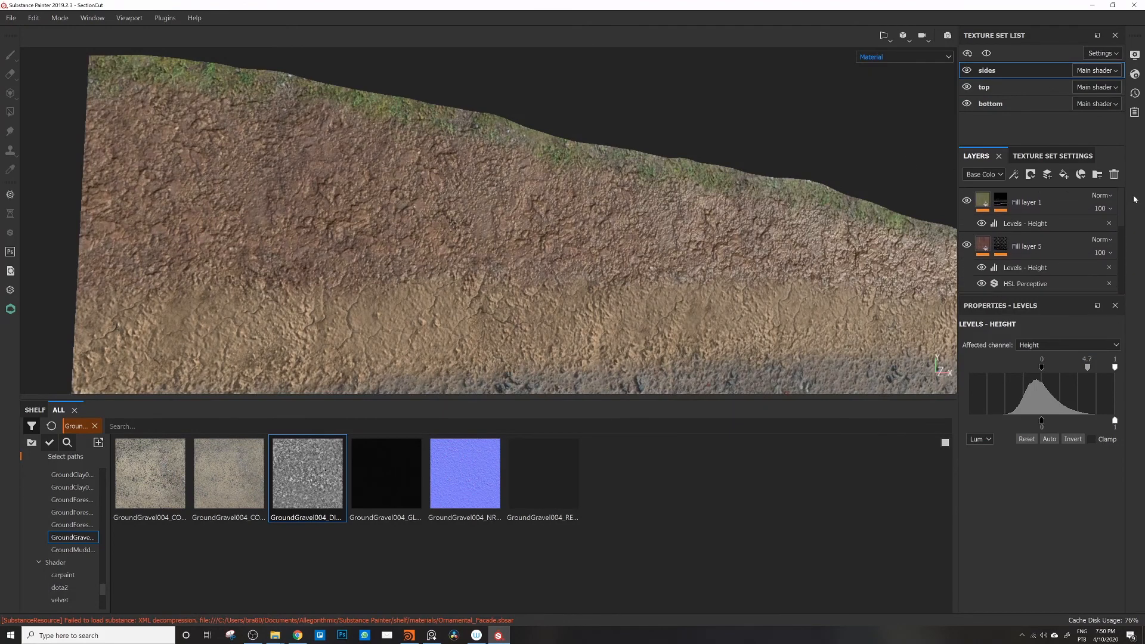
pyautogui.scroll(-1, 1121, 227)
pyautogui.click(966, 240)
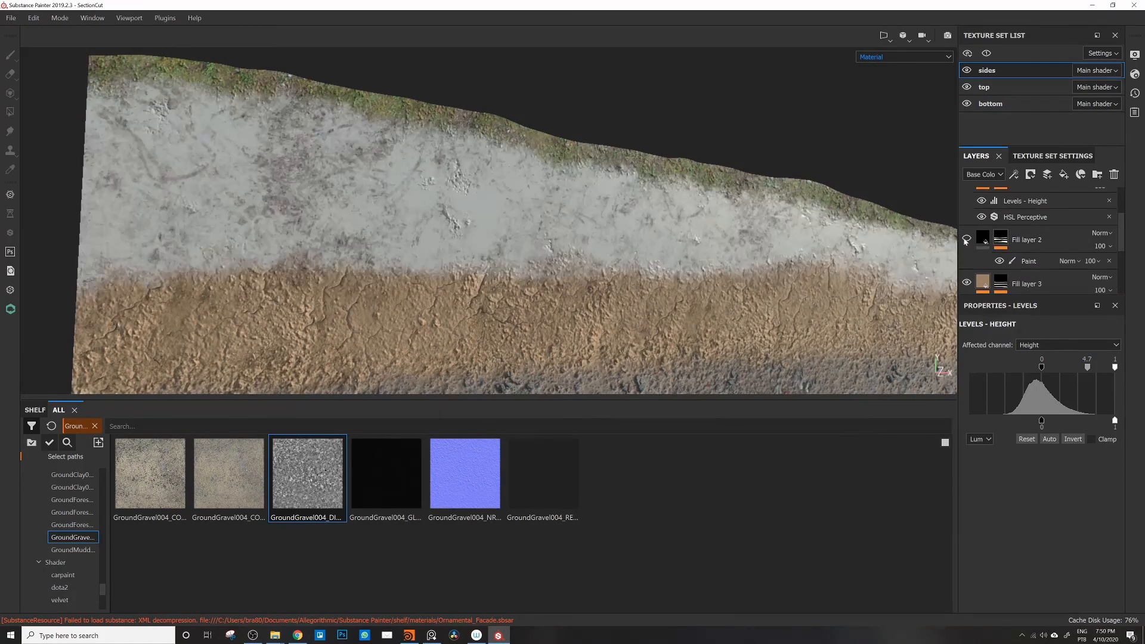
pyautogui.click(966, 239)
pyautogui.click(963, 240)
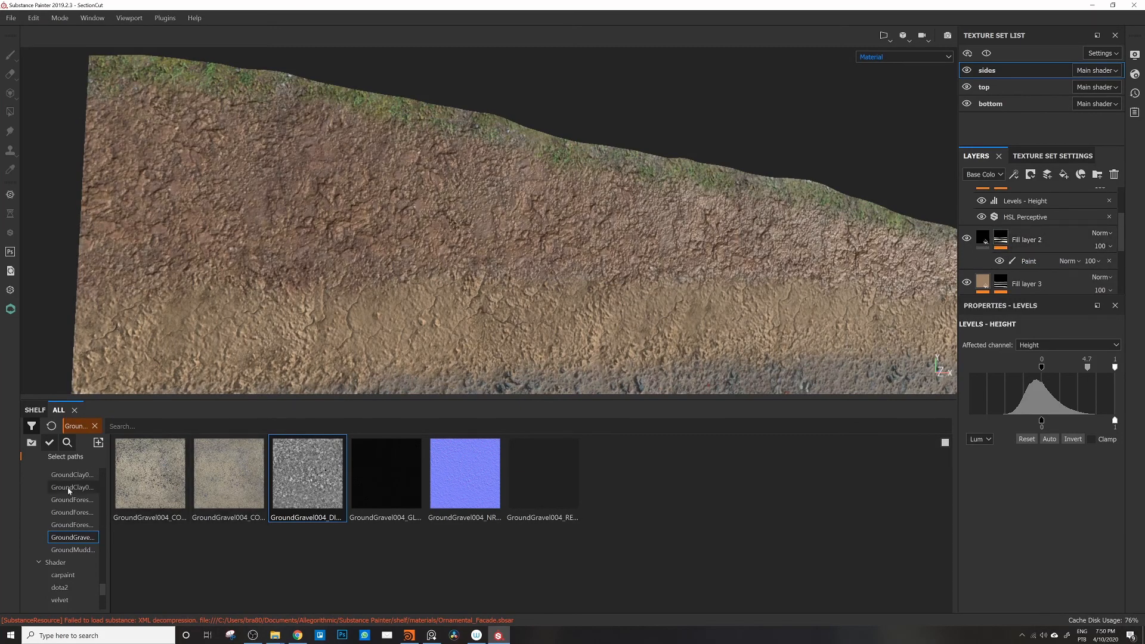
# Step: Assign the GroundMuddy001_GLOSS_3K map to the Roughness channel of Fill layer 2
pyautogui.click(84, 550)
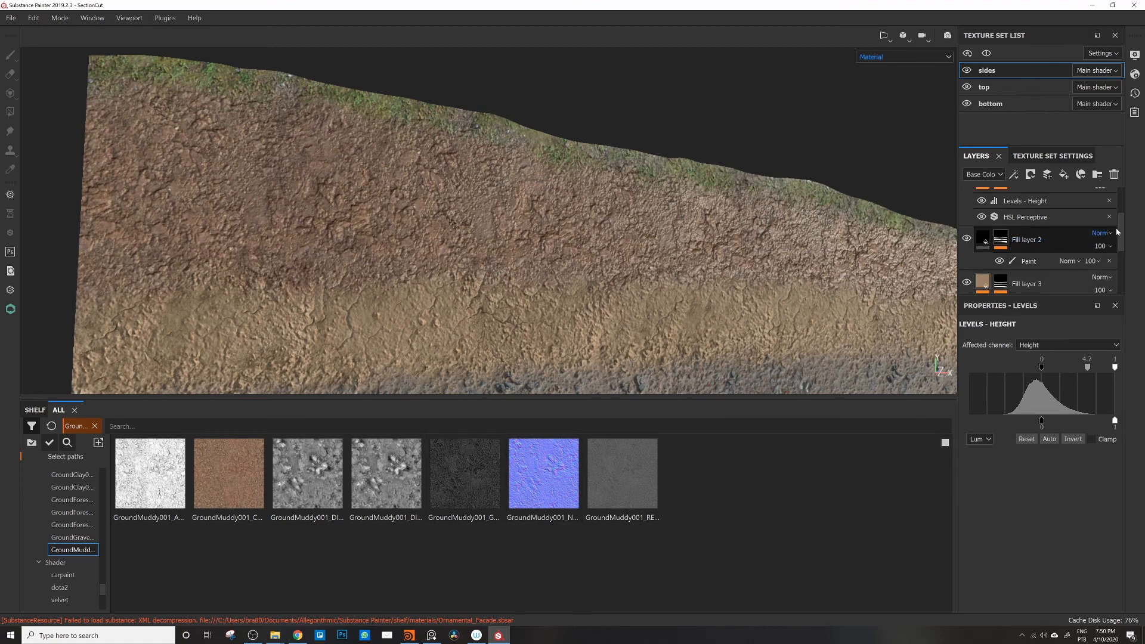
pyautogui.click(983, 240)
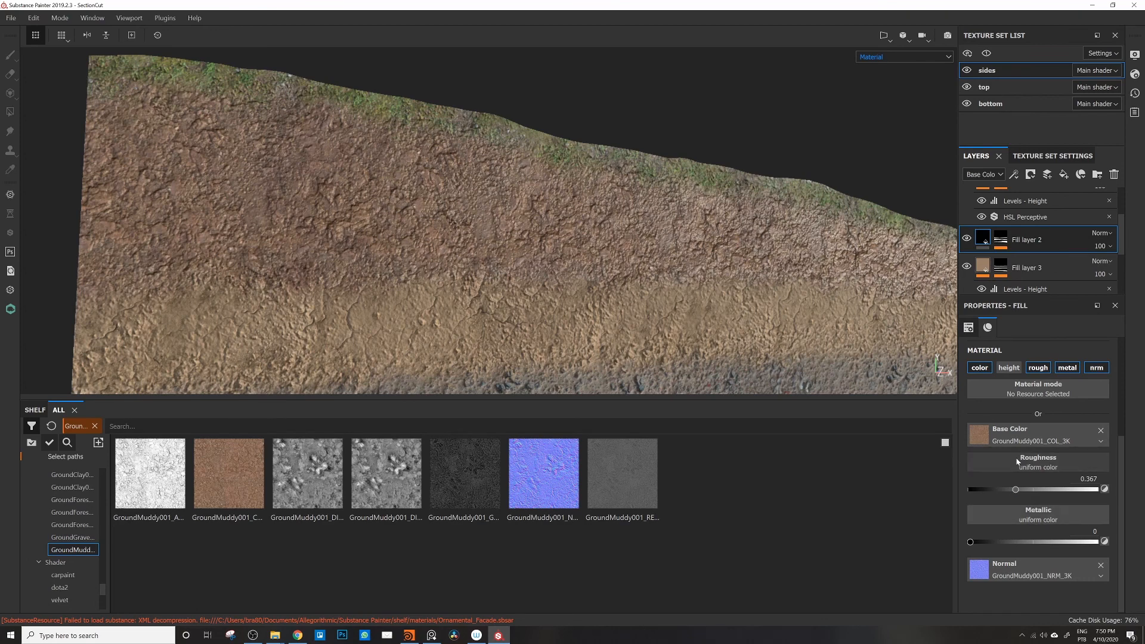
pyautogui.moveTo(465, 475); pyautogui.dragTo(1064, 468)
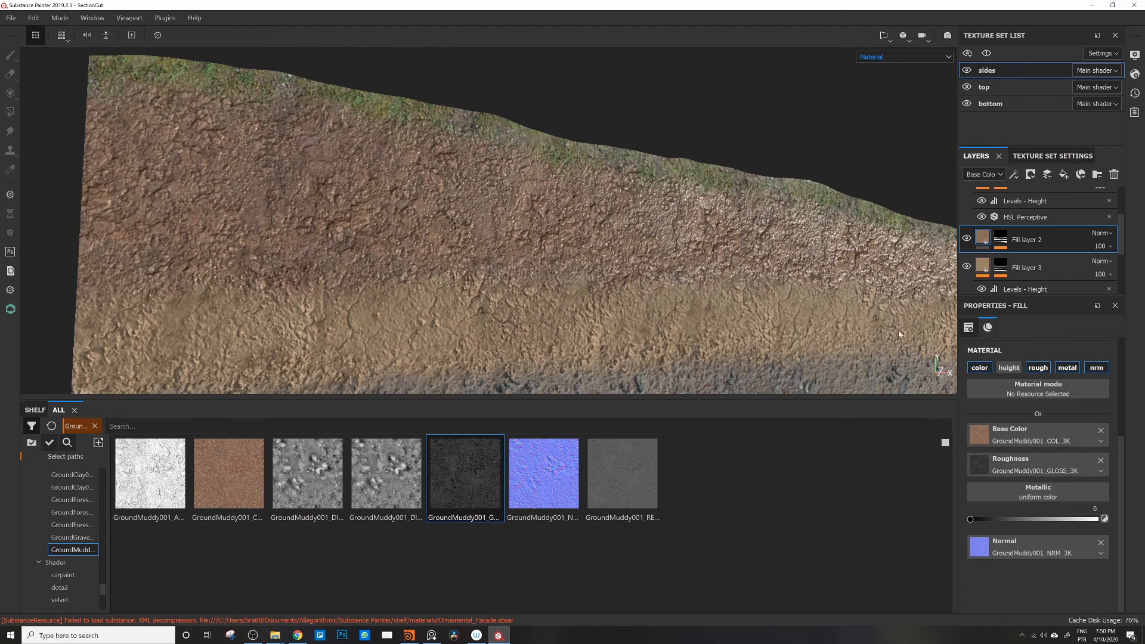
# Step: Add a filter effect to Fill layer 2 and choose Invert as its filter
pyautogui.click(1016, 175)
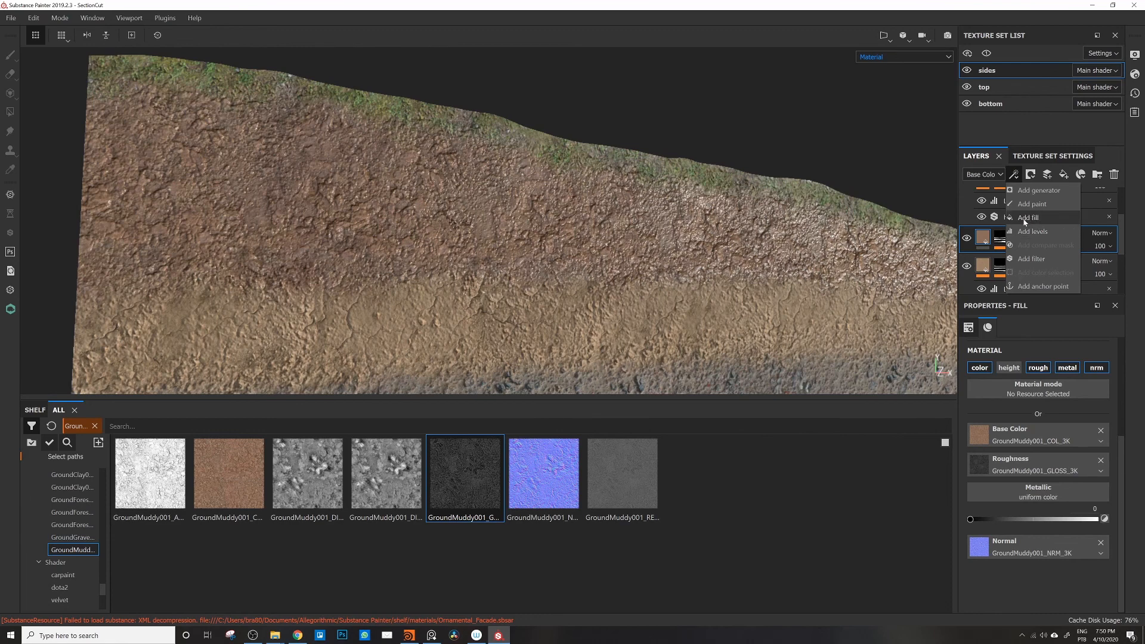
pyautogui.click(1032, 258)
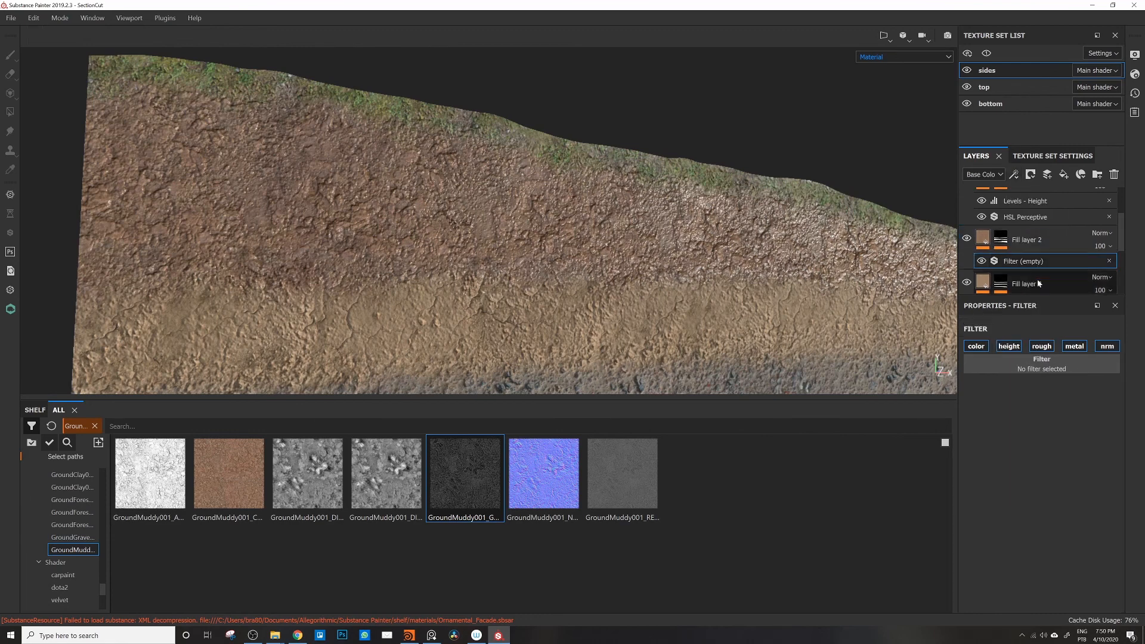
pyautogui.click(1009, 348)
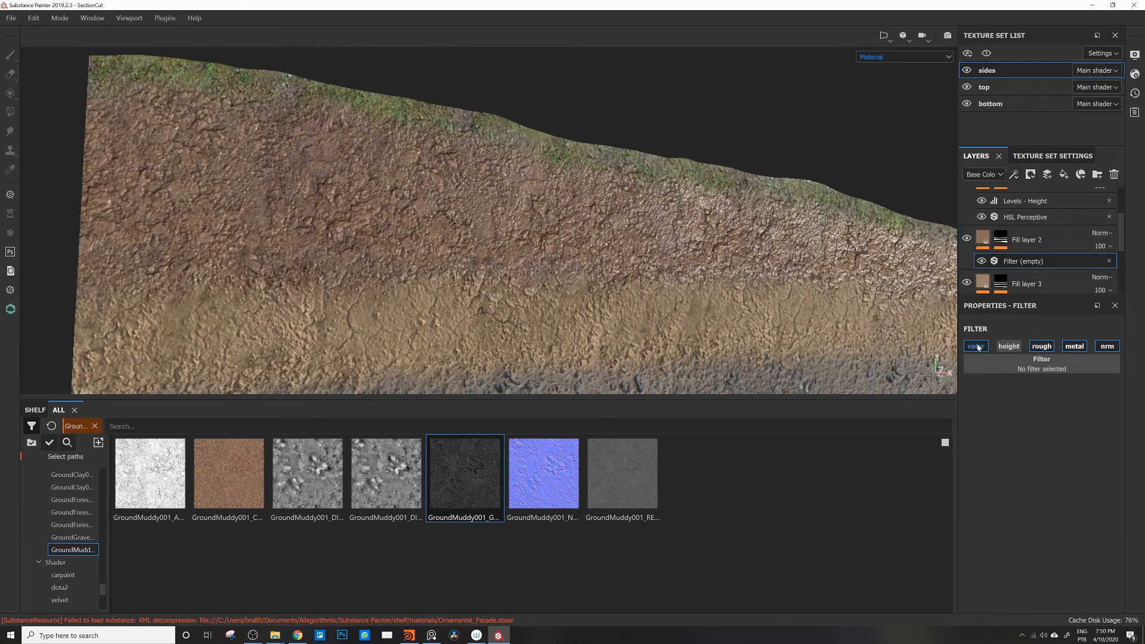
pyautogui.click(977, 346)
pyautogui.click(1072, 348)
pyautogui.click(1102, 349)
pyautogui.click(1055, 365)
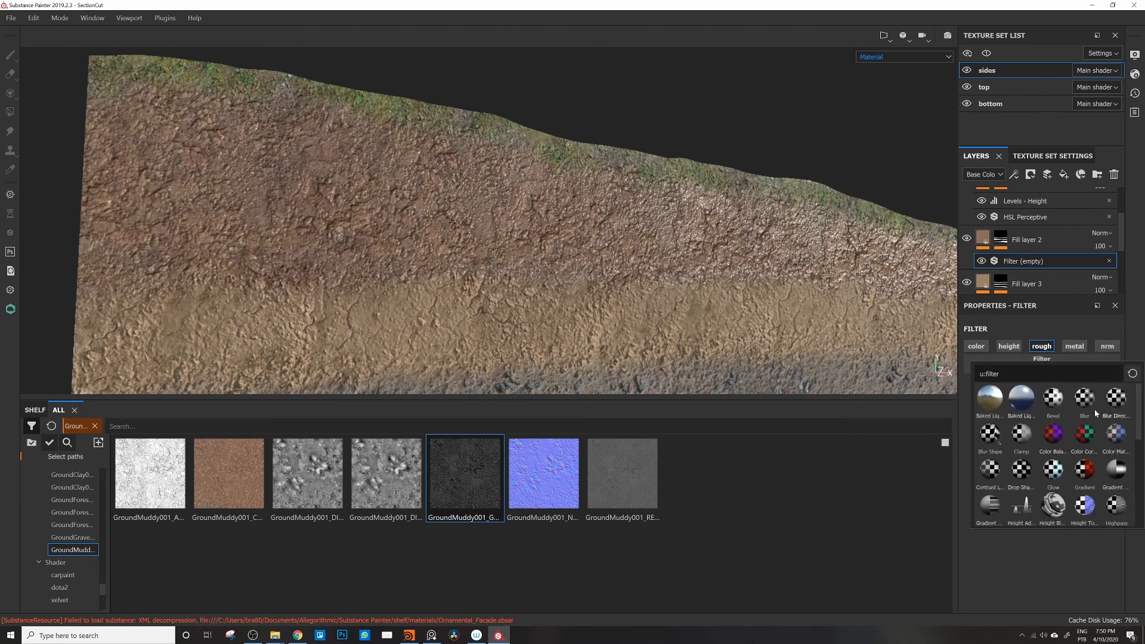
pyautogui.scroll(-3, 1138, 423)
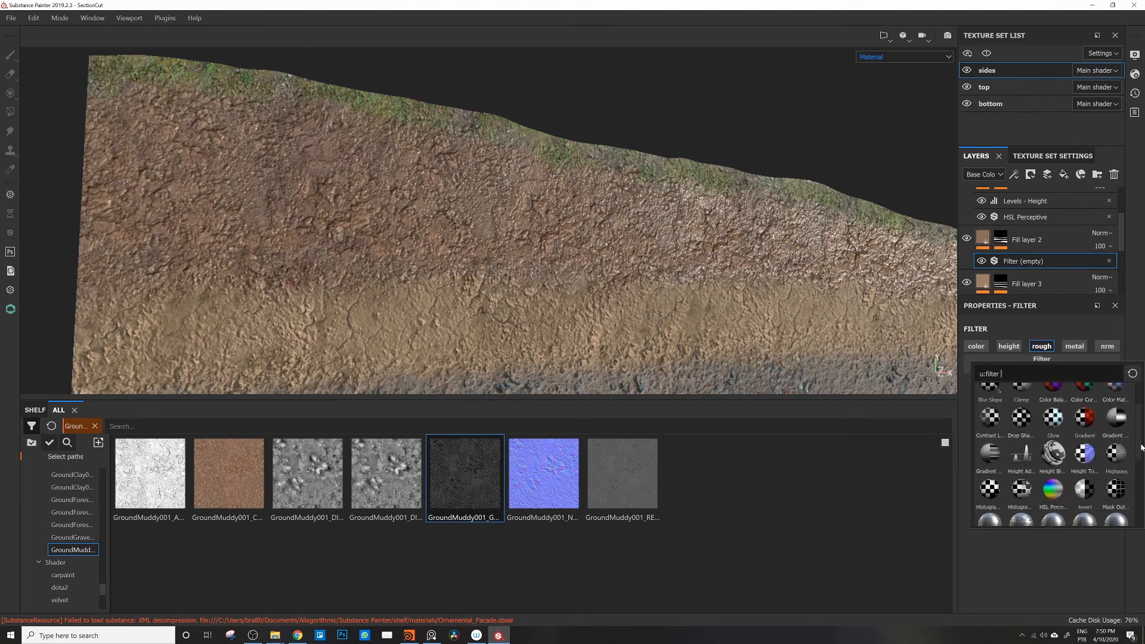
pyautogui.click(1086, 439)
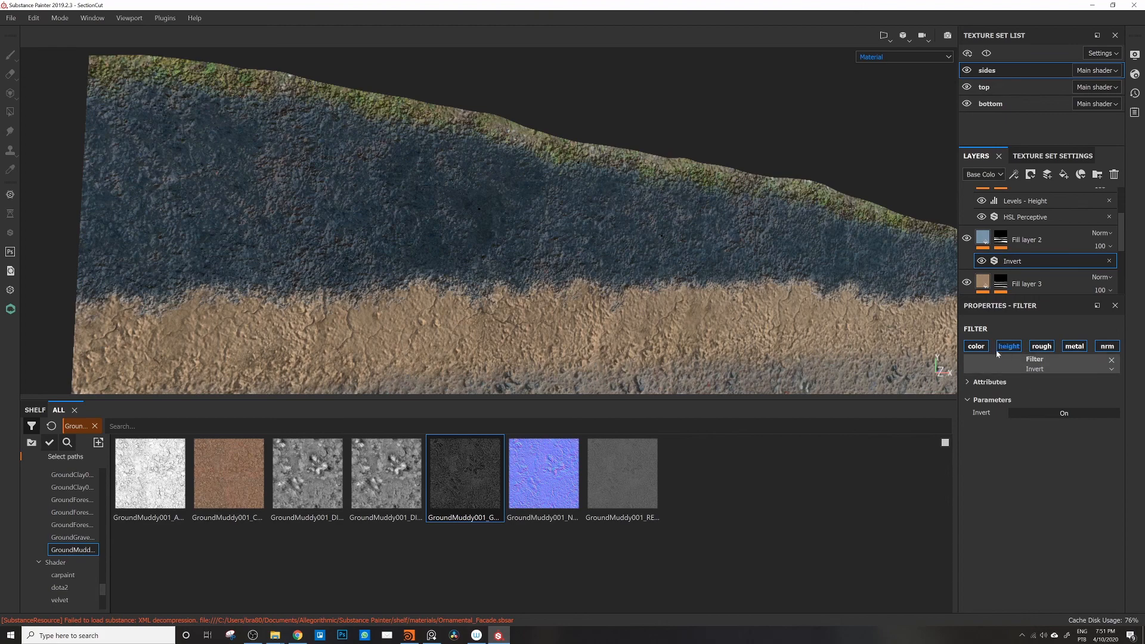
# Step: Restrict Fill layer 2's Invert filter to roughness by disabling its color, height, metallic and normal channels
pyautogui.click(974, 347)
pyautogui.click(1074, 346)
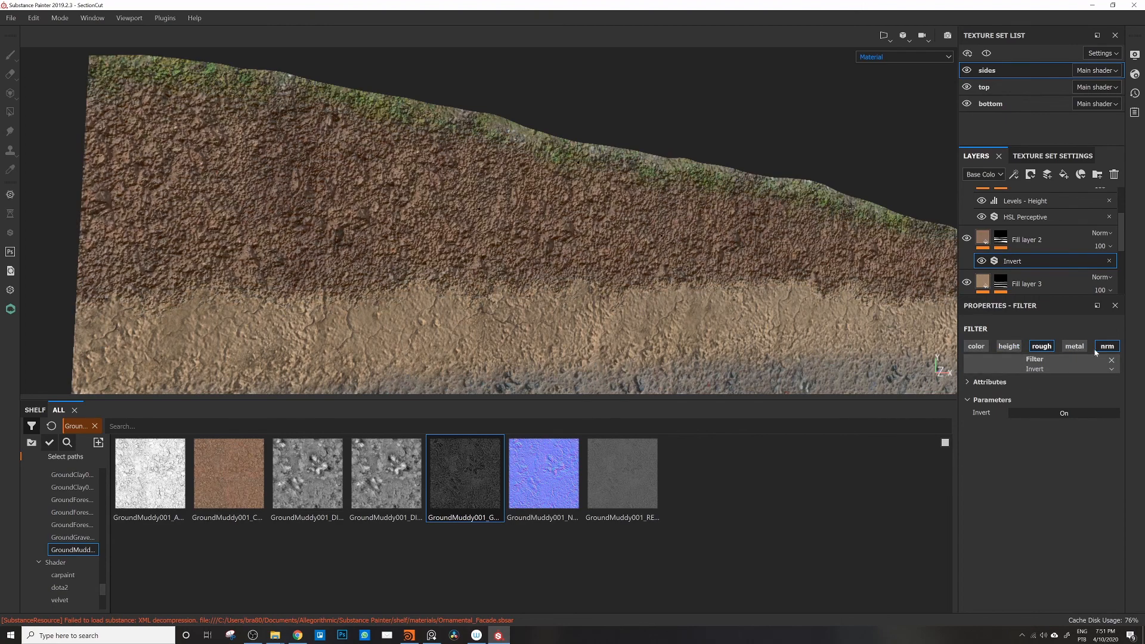
pyautogui.click(1107, 347)
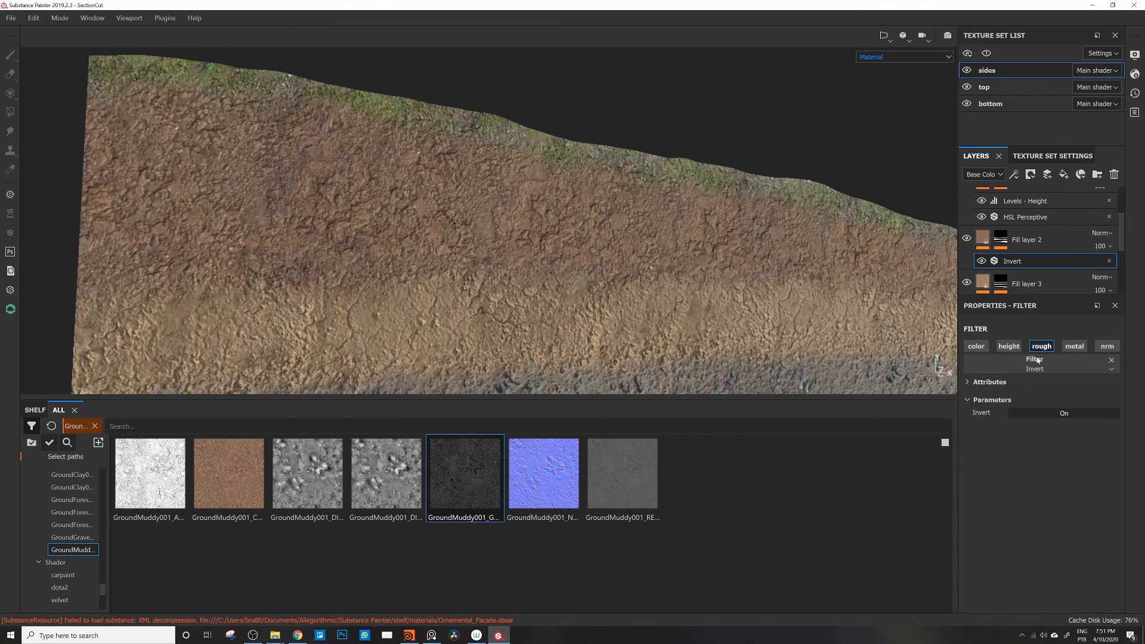
# Step: Inspect the Fill layer 2 band and compare its Roughness channel with the Invert filter off and on
pyautogui.moveTo(596, 203)
pyautogui.keyDown('alt'); pyautogui.mouseDown()
pyautogui.moveTo(328, 203)
pyautogui.moveTo(616, 196)
pyautogui.moveTo(597, 201)
pyautogui.mouseUp(); pyautogui.keyUp('alt')
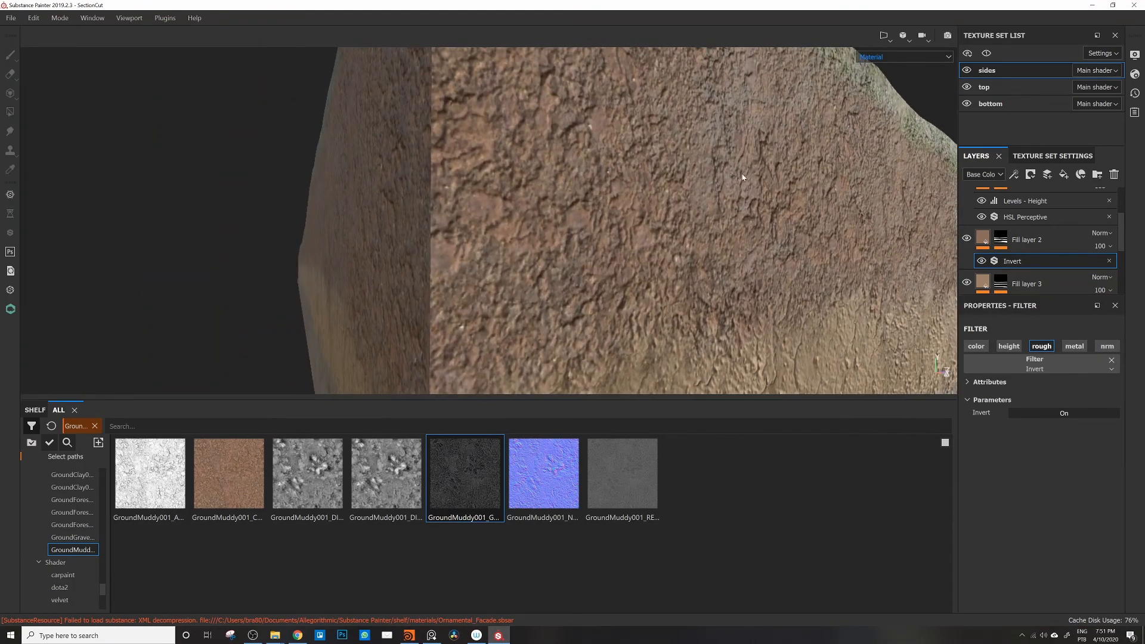
pyautogui.keyDown('alt'); pyautogui.moveTo(742, 177); pyautogui.dragTo(498, 208); pyautogui.keyUp('alt')
pyautogui.click(895, 58)
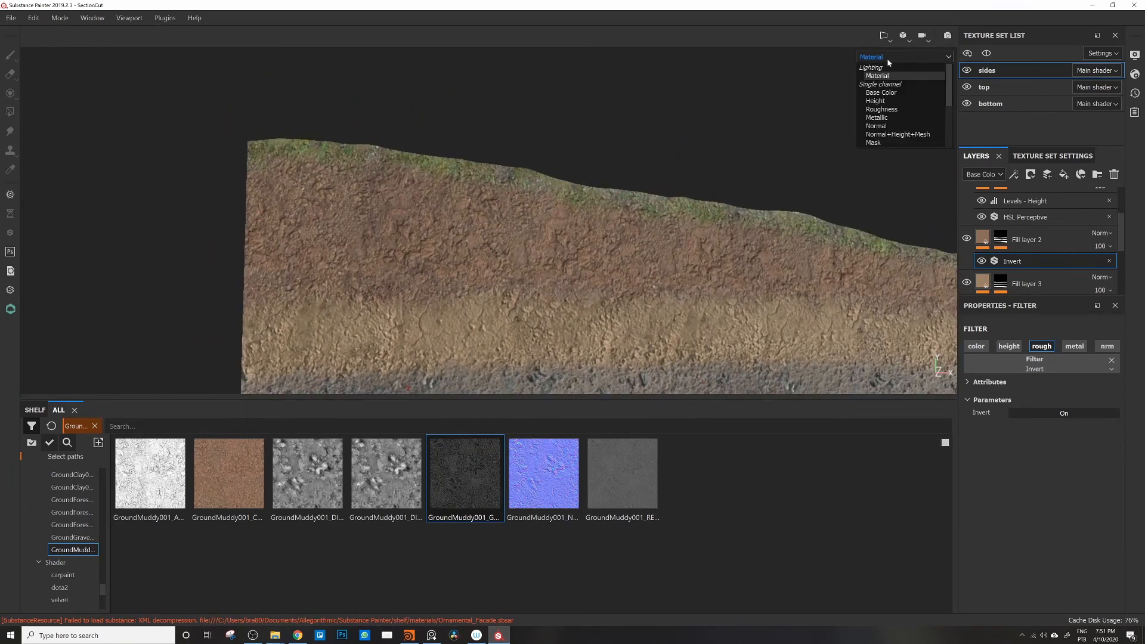
pyautogui.click(887, 111)
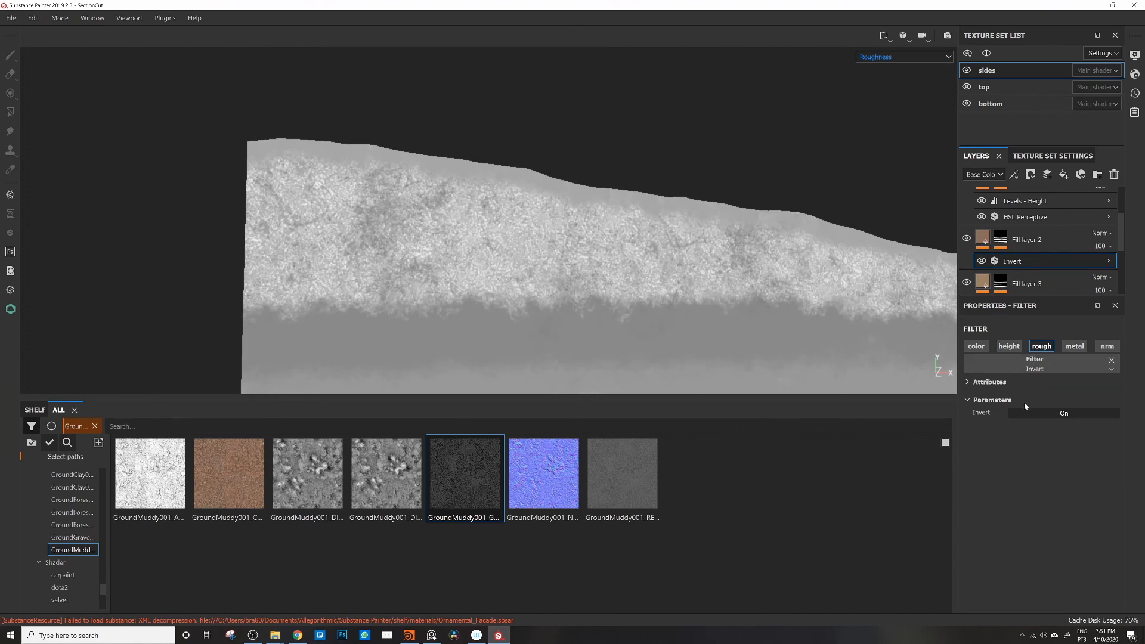
pyautogui.click(1040, 414)
pyautogui.click(1043, 418)
pyautogui.click(1064, 415)
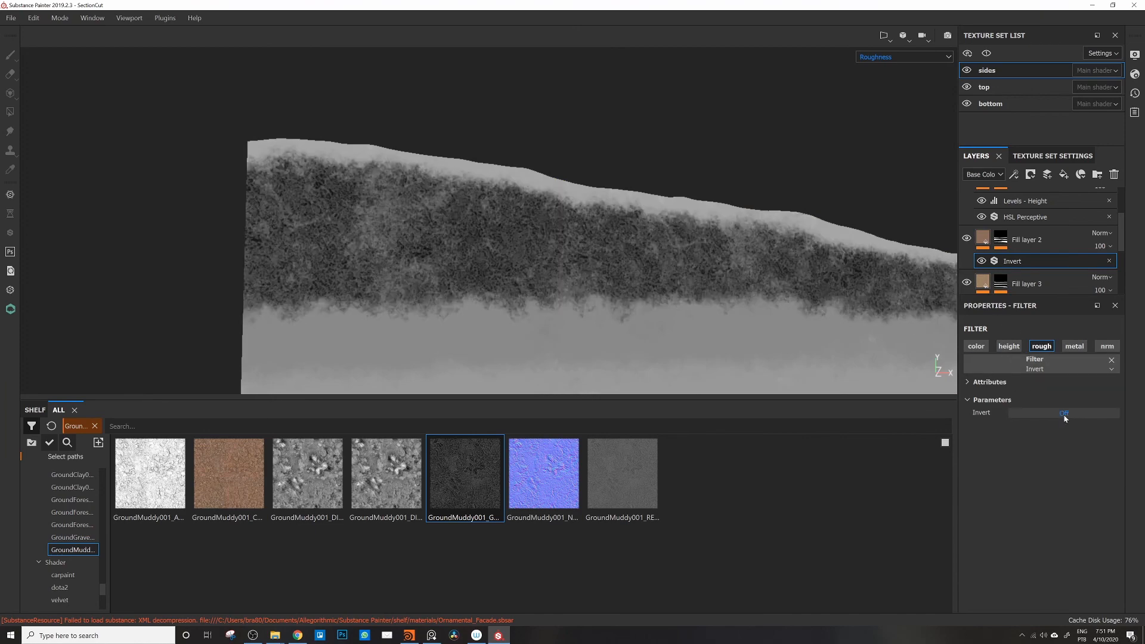
pyautogui.click(1063, 418)
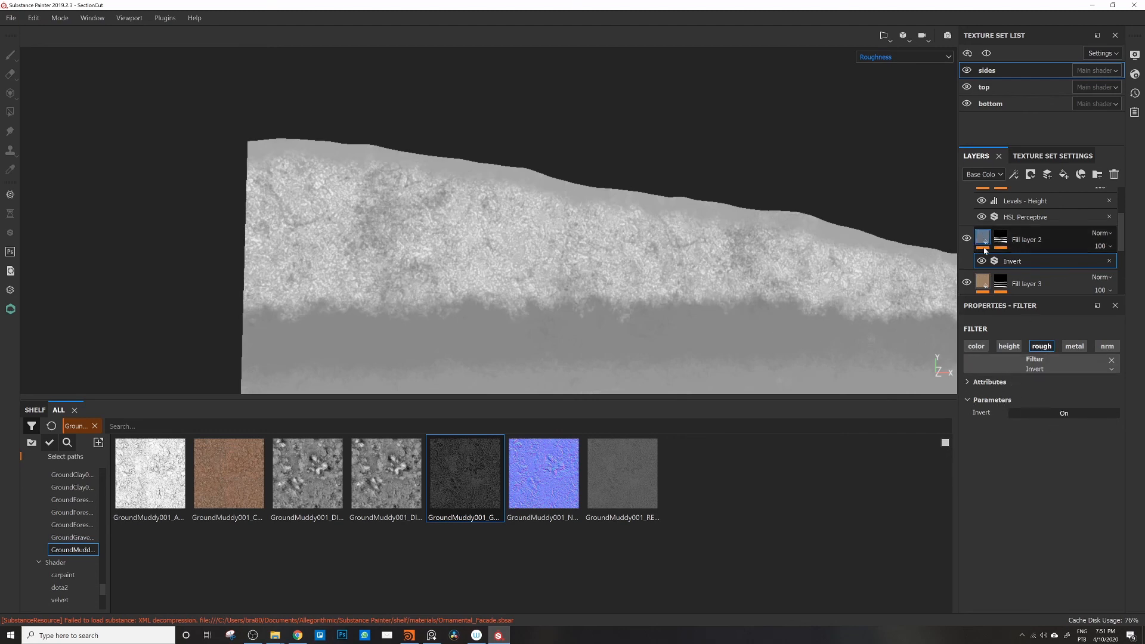
# Step: Add a Levels effect to Fill layer 2 affecting Roughness, with midtone about 3.40 and high input about 0.99, judging it in Material view
pyautogui.click(1016, 176)
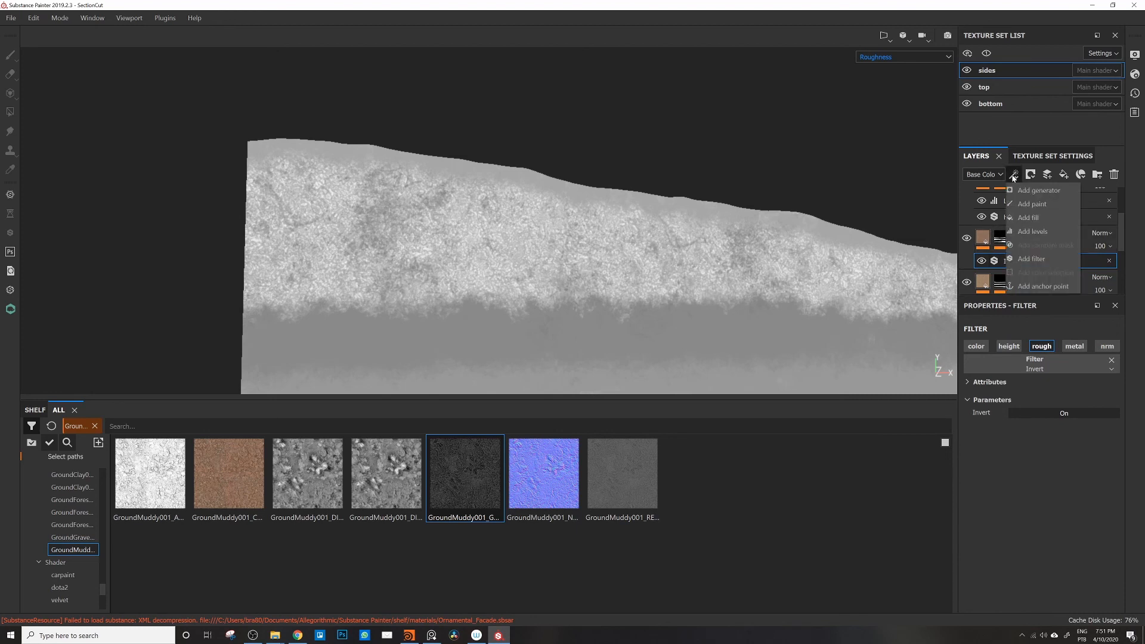
pyautogui.click(1042, 233)
pyautogui.click(1053, 344)
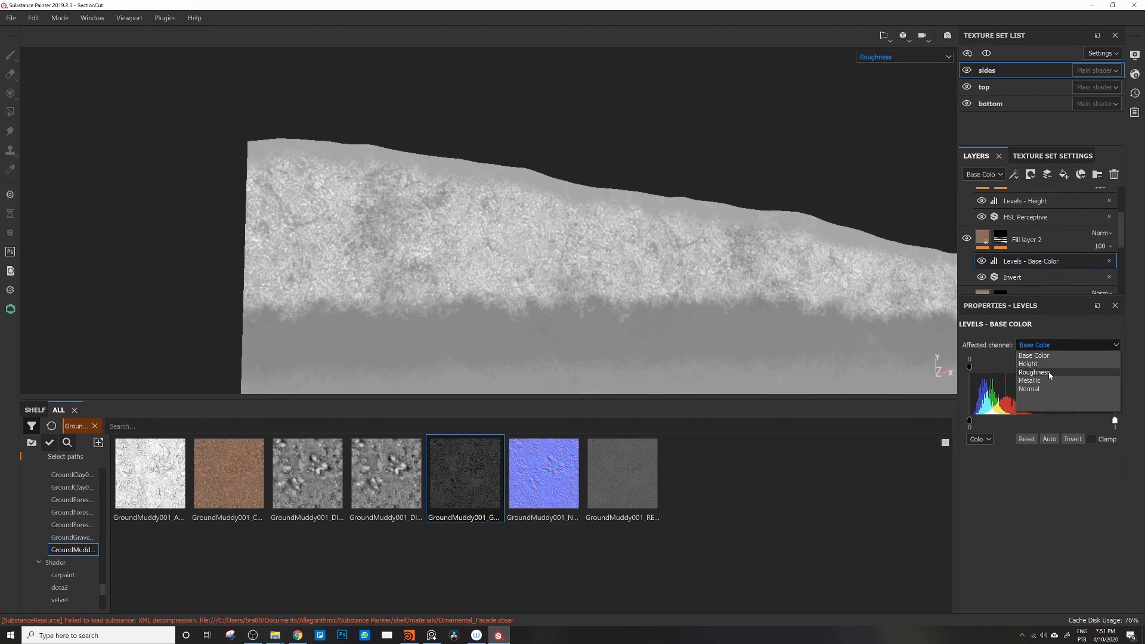
pyautogui.click(1050, 373)
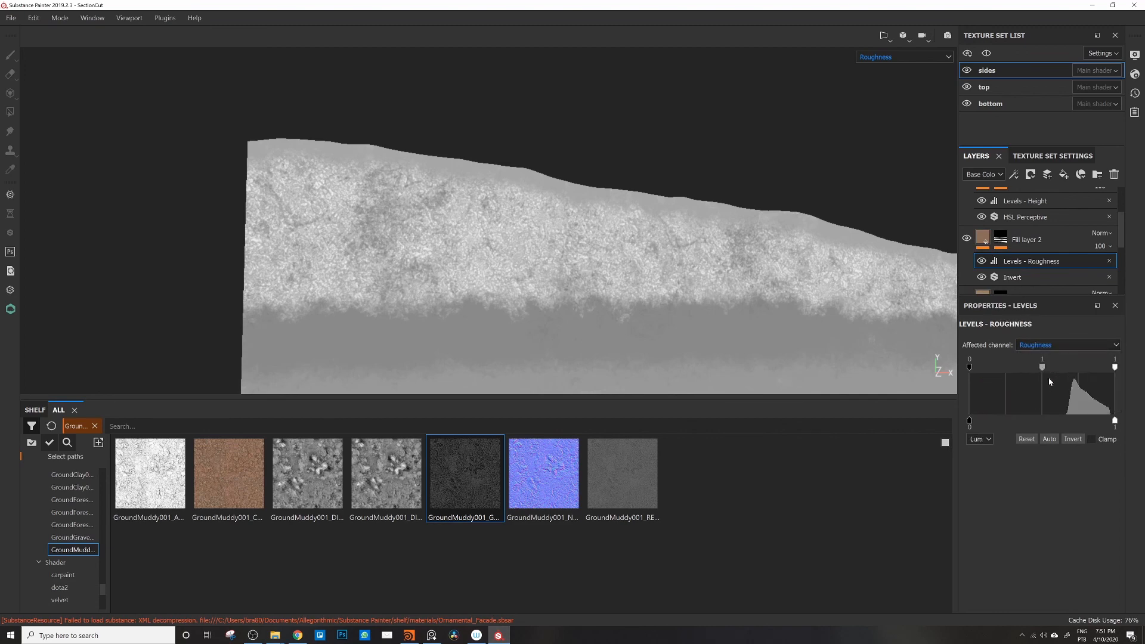
pyautogui.click(905, 57)
pyautogui.click(880, 68)
pyautogui.keyDown('alt'); pyautogui.moveTo(618, 268); pyautogui.dragTo(723, 227); pyautogui.keyUp('alt')
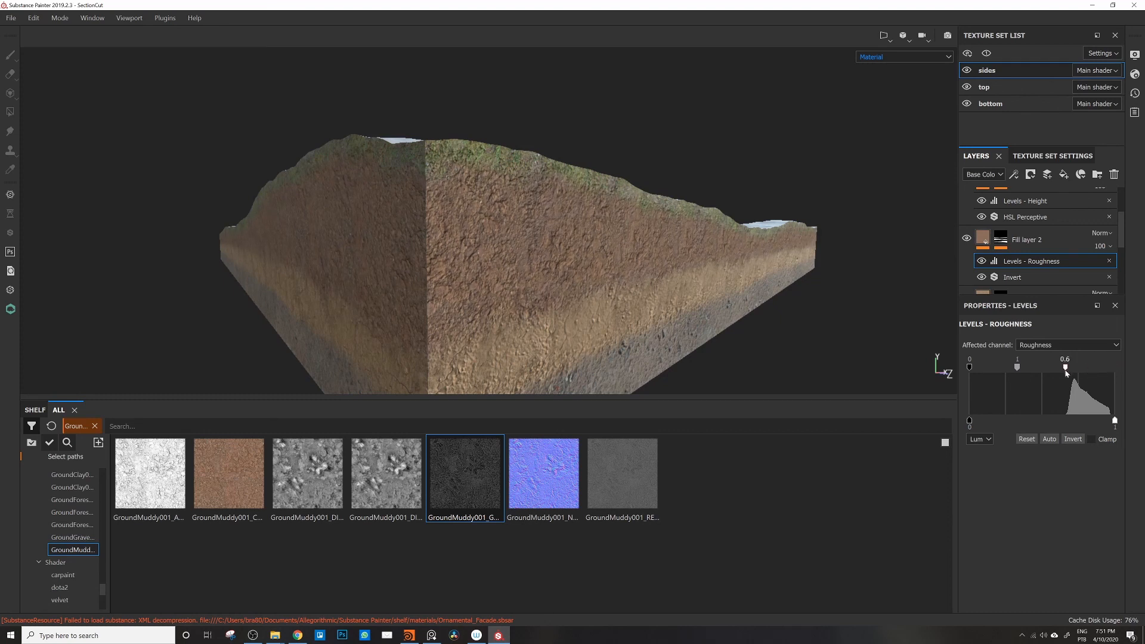
pyautogui.moveTo(1048, 372)
pyautogui.mouseDown()
pyautogui.moveTo(1071, 372)
pyautogui.moveTo(1044, 374)
pyautogui.moveTo(1053, 383)
pyautogui.mouseUp()
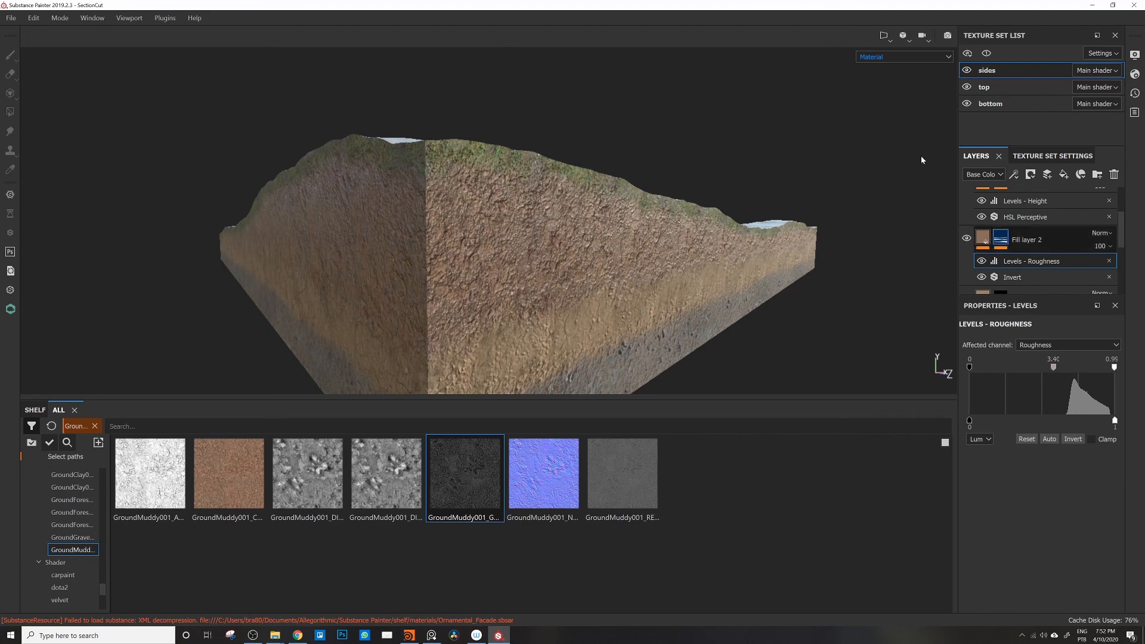
# Step: Examine the adjusted roughness in the Roughness channel view and in Material view from several angles around the terrain section
pyautogui.click(903, 56)
pyautogui.click(882, 109)
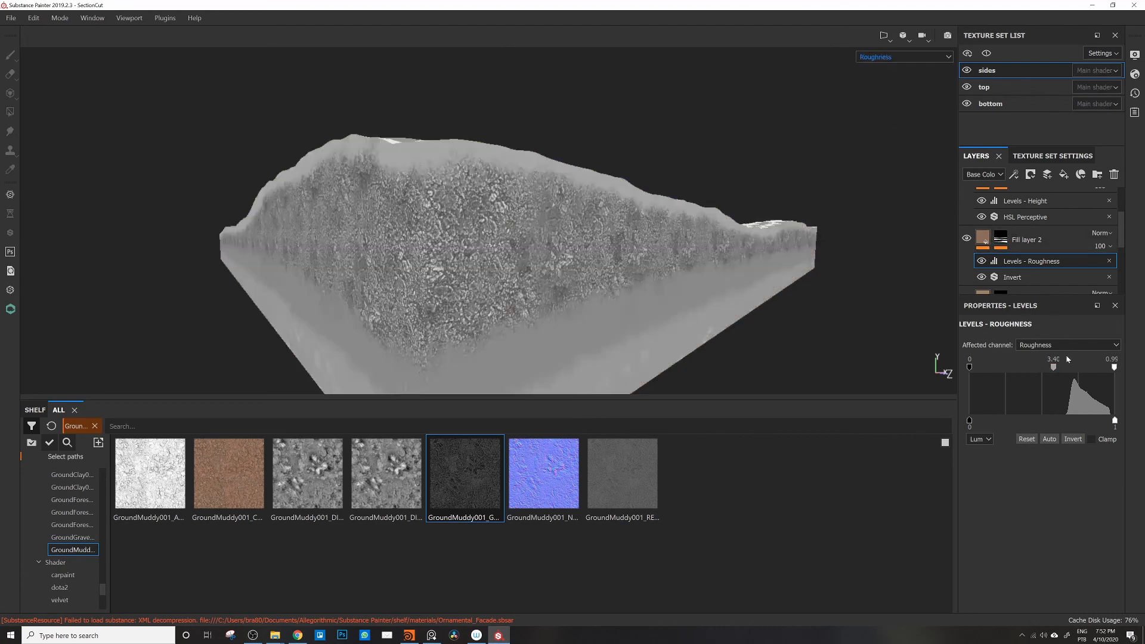
pyautogui.moveTo(1053, 368)
pyautogui.mouseDown()
pyautogui.moveTo(1065, 377)
pyautogui.moveTo(1053, 380)
pyautogui.mouseUp()
pyautogui.click(904, 58)
pyautogui.click(878, 77)
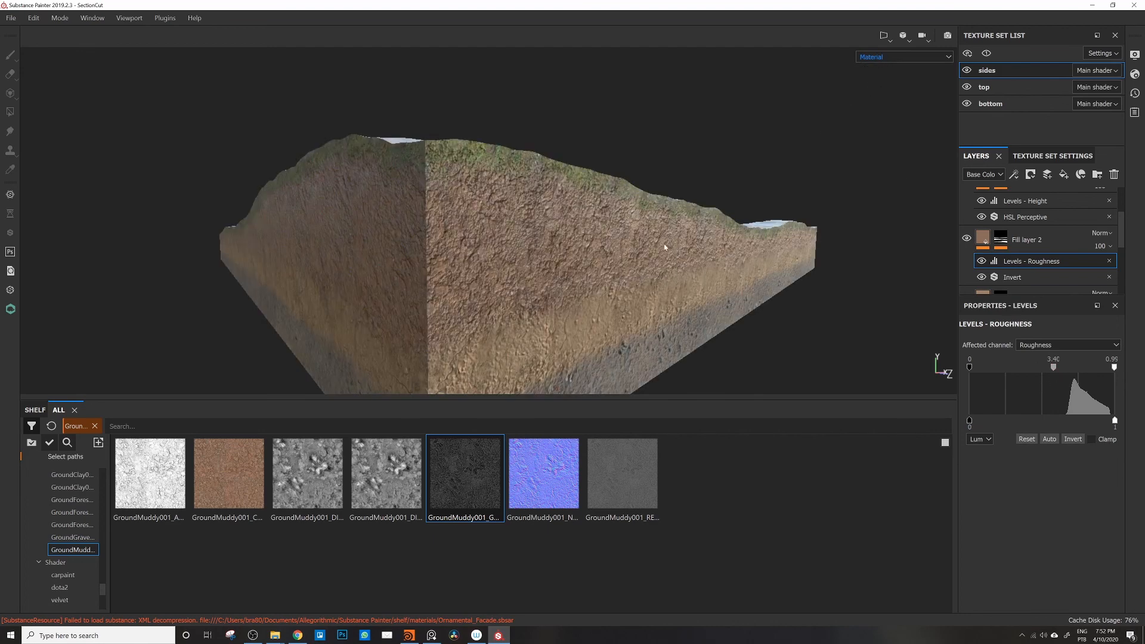
pyautogui.keyDown('alt'); pyautogui.moveTo(616, 318); pyautogui.dragTo(425, 149); pyautogui.keyUp('alt')
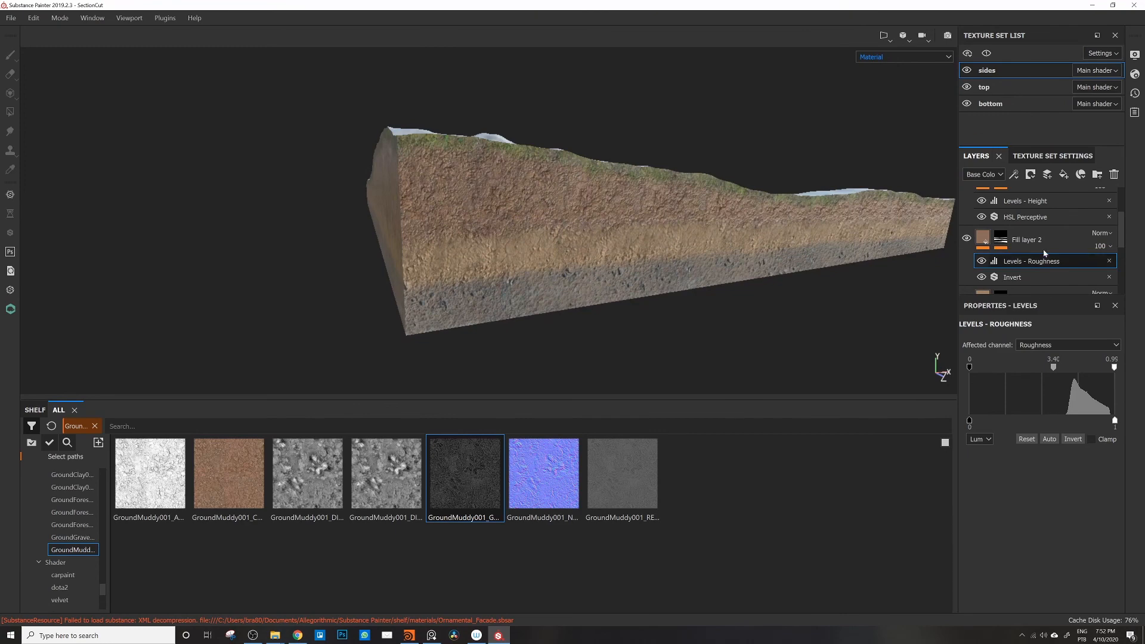
pyautogui.keyDown('alt'); pyautogui.moveTo(542, 203); pyautogui.dragTo(452, 180); pyautogui.keyUp('alt')
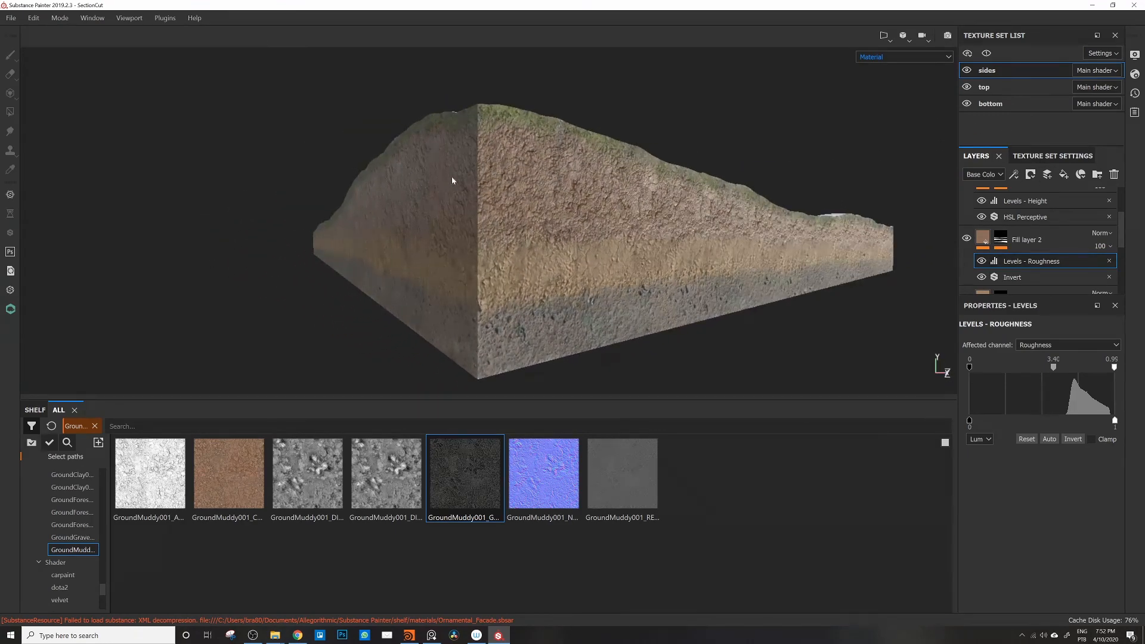
pyautogui.keyDown('alt'); pyautogui.moveTo(613, 236); pyautogui.dragTo(472, 166); pyautogui.keyUp('alt')
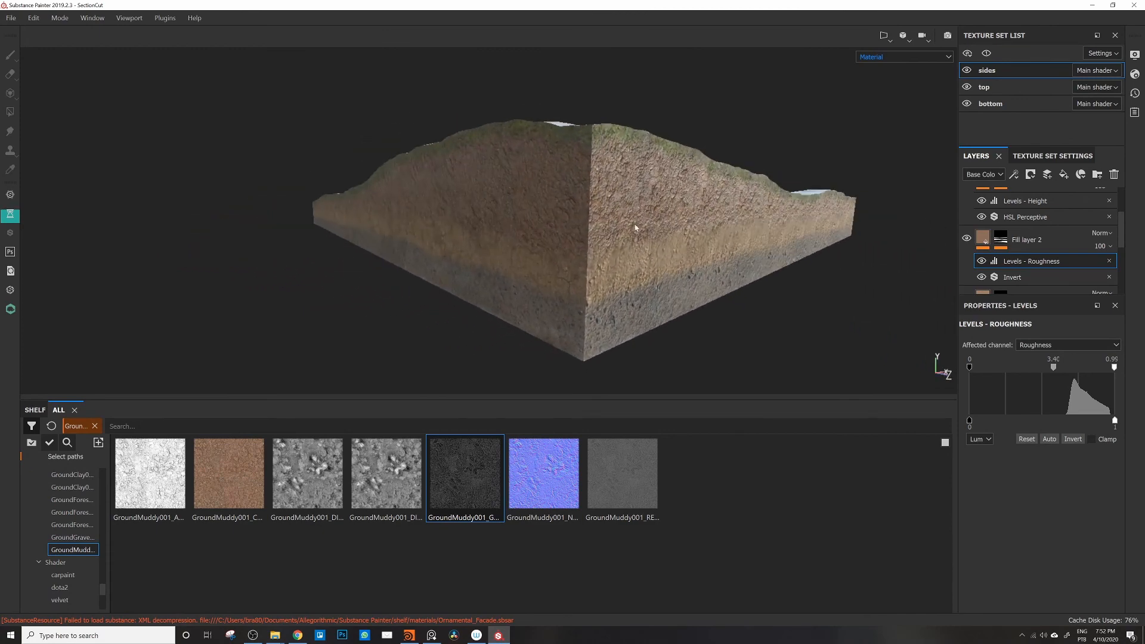
pyautogui.keyDown('alt'); pyautogui.moveTo(635, 228); pyautogui.dragTo(767, 73); pyautogui.keyUp('alt')
pyautogui.keyDown('alt'); pyautogui.moveTo(564, 198); pyautogui.dragTo(513, 217); pyautogui.keyUp('alt')
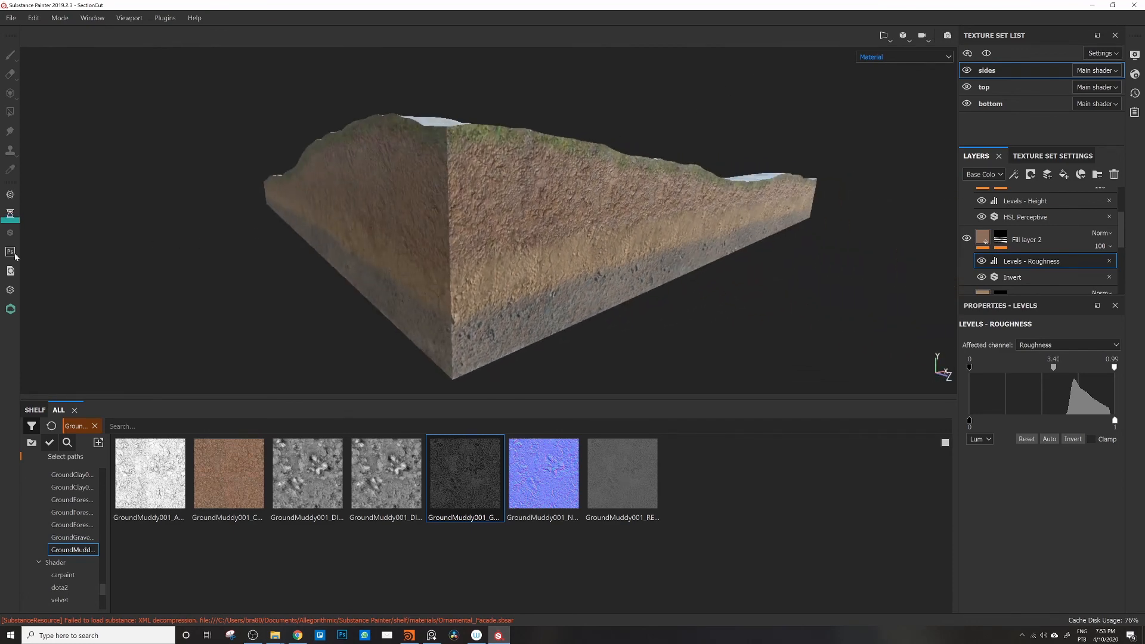